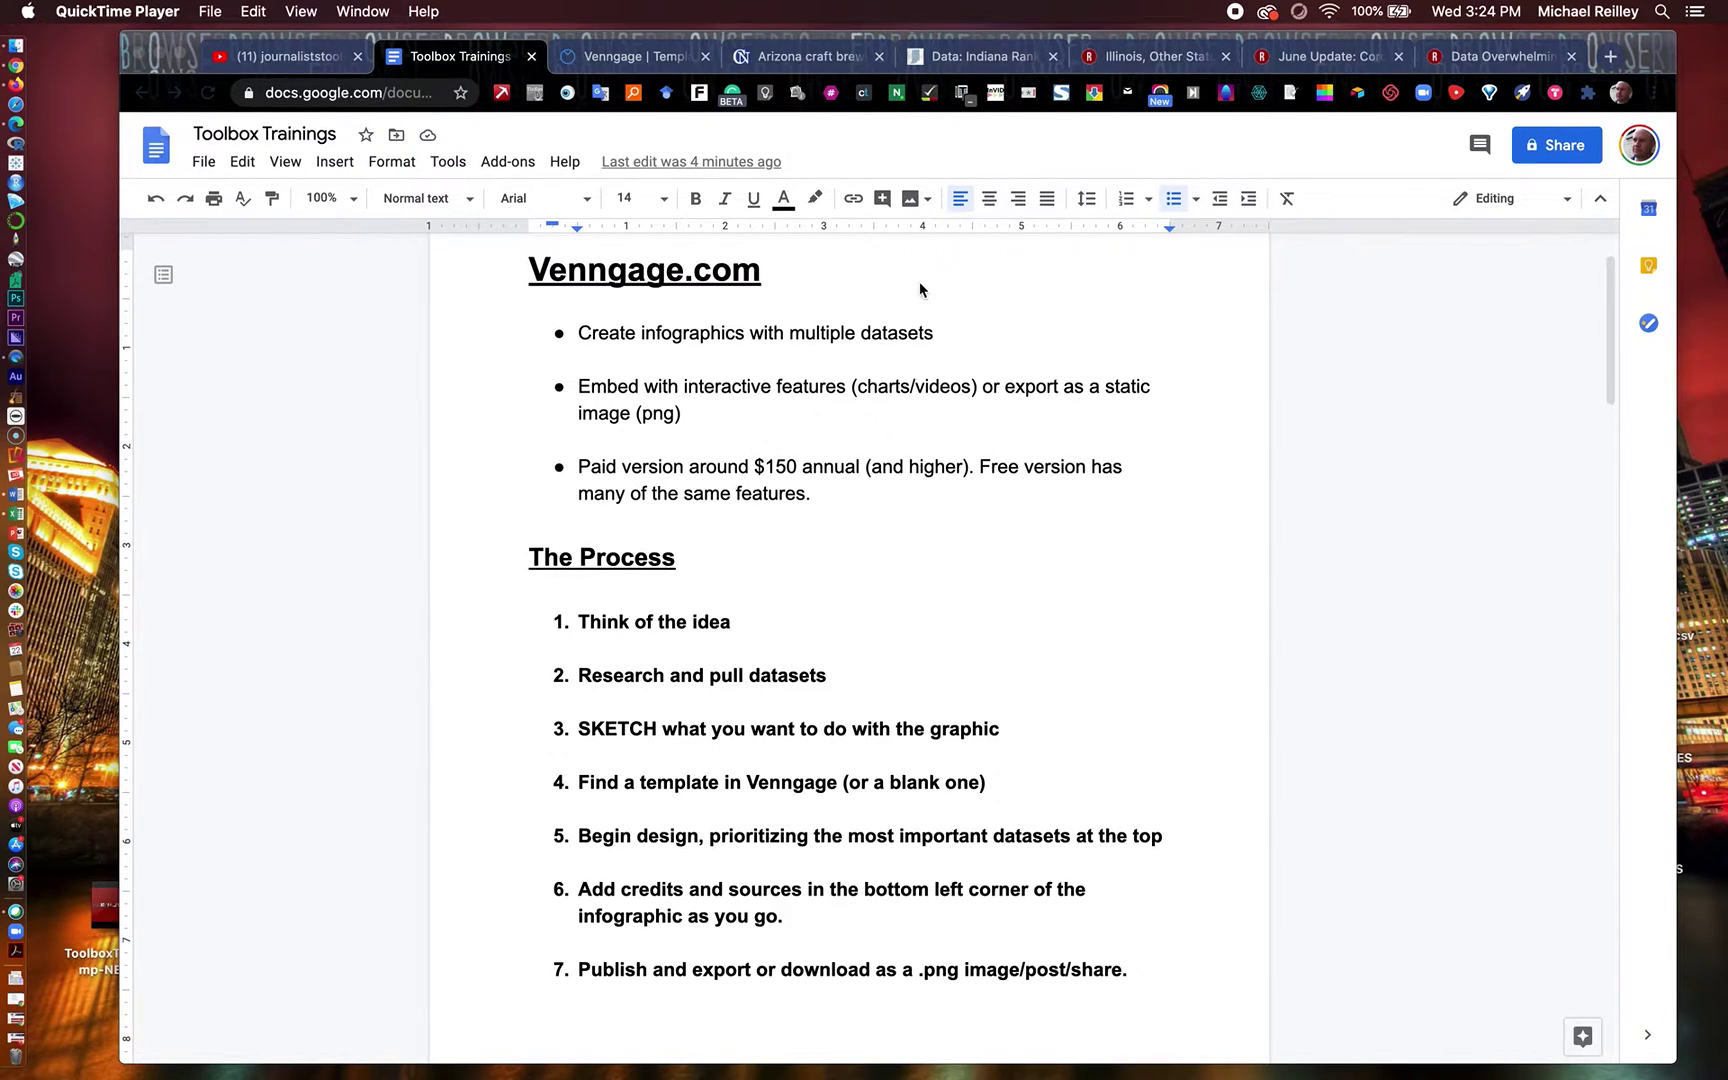
Read the Arizona craft breweries article's Craft Beer infographic down to the 47-brewery Arizona section
click(808, 56)
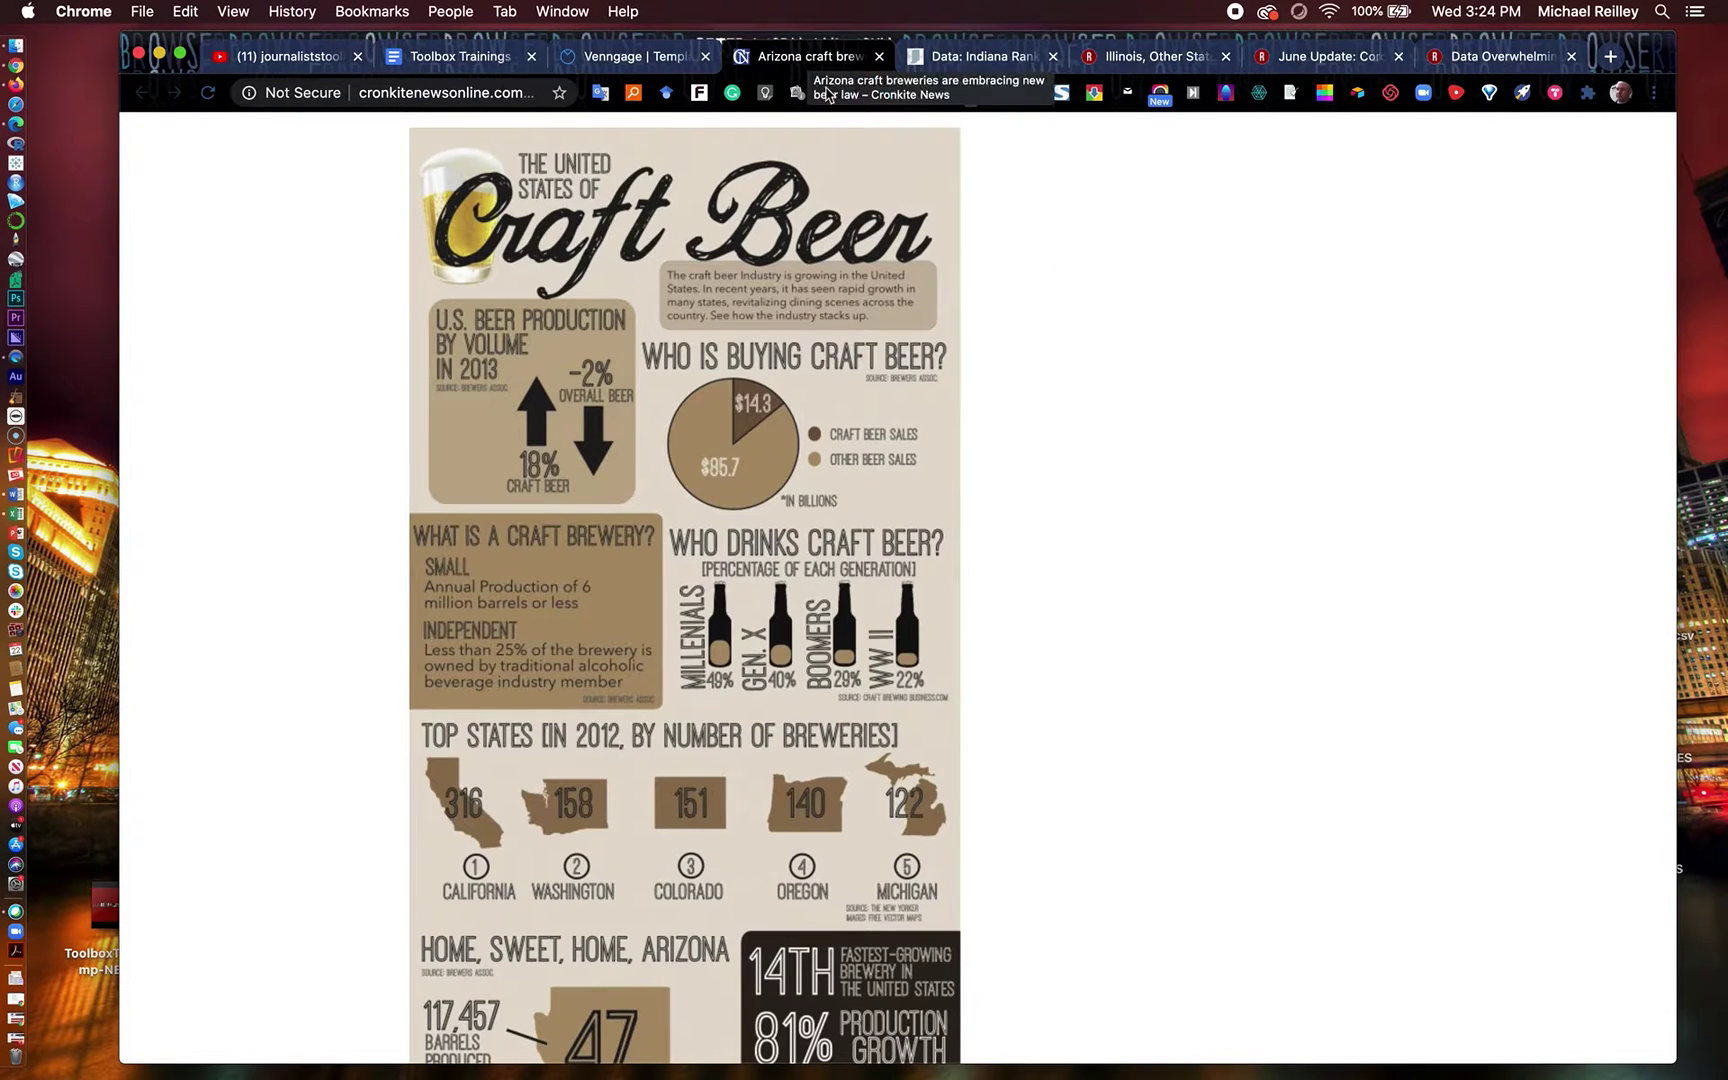
scroll(921, 397, down, 3)
scroll(921, 397, down, 2)
scroll(921, 397, up, 15)
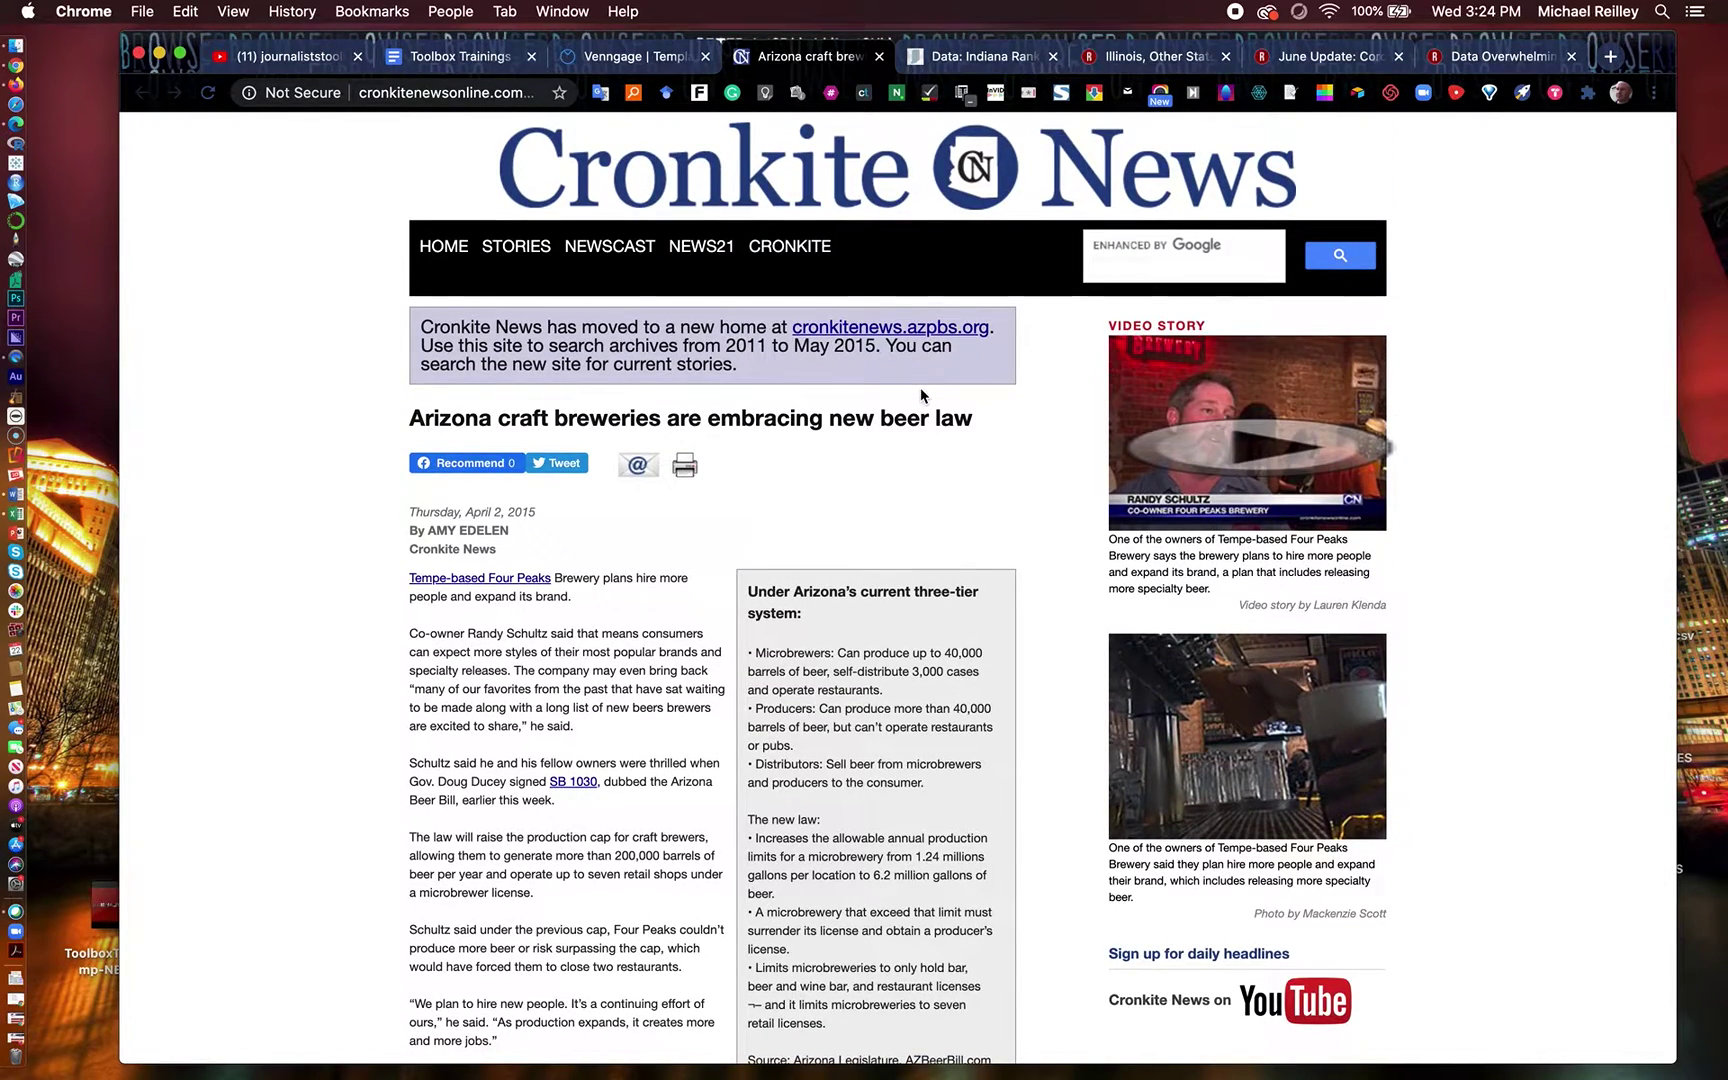
scroll(921, 394, down, 1)
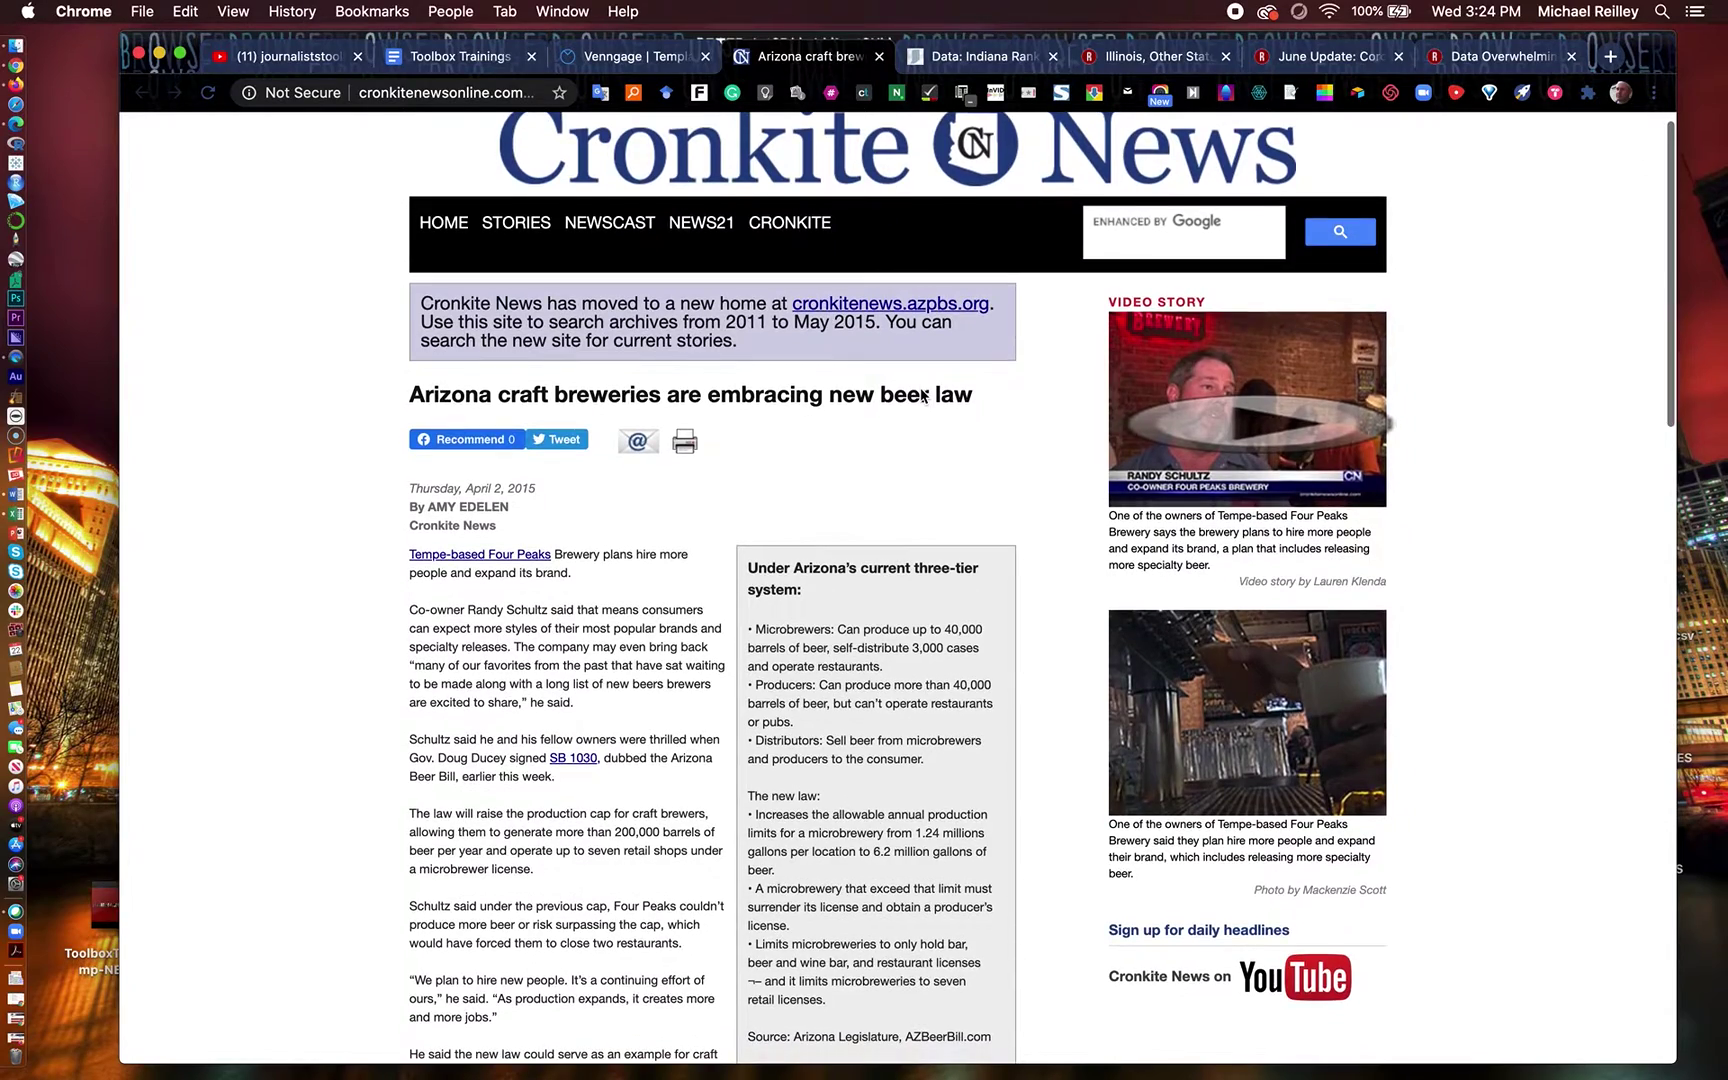
scroll(921, 395, down, 12)
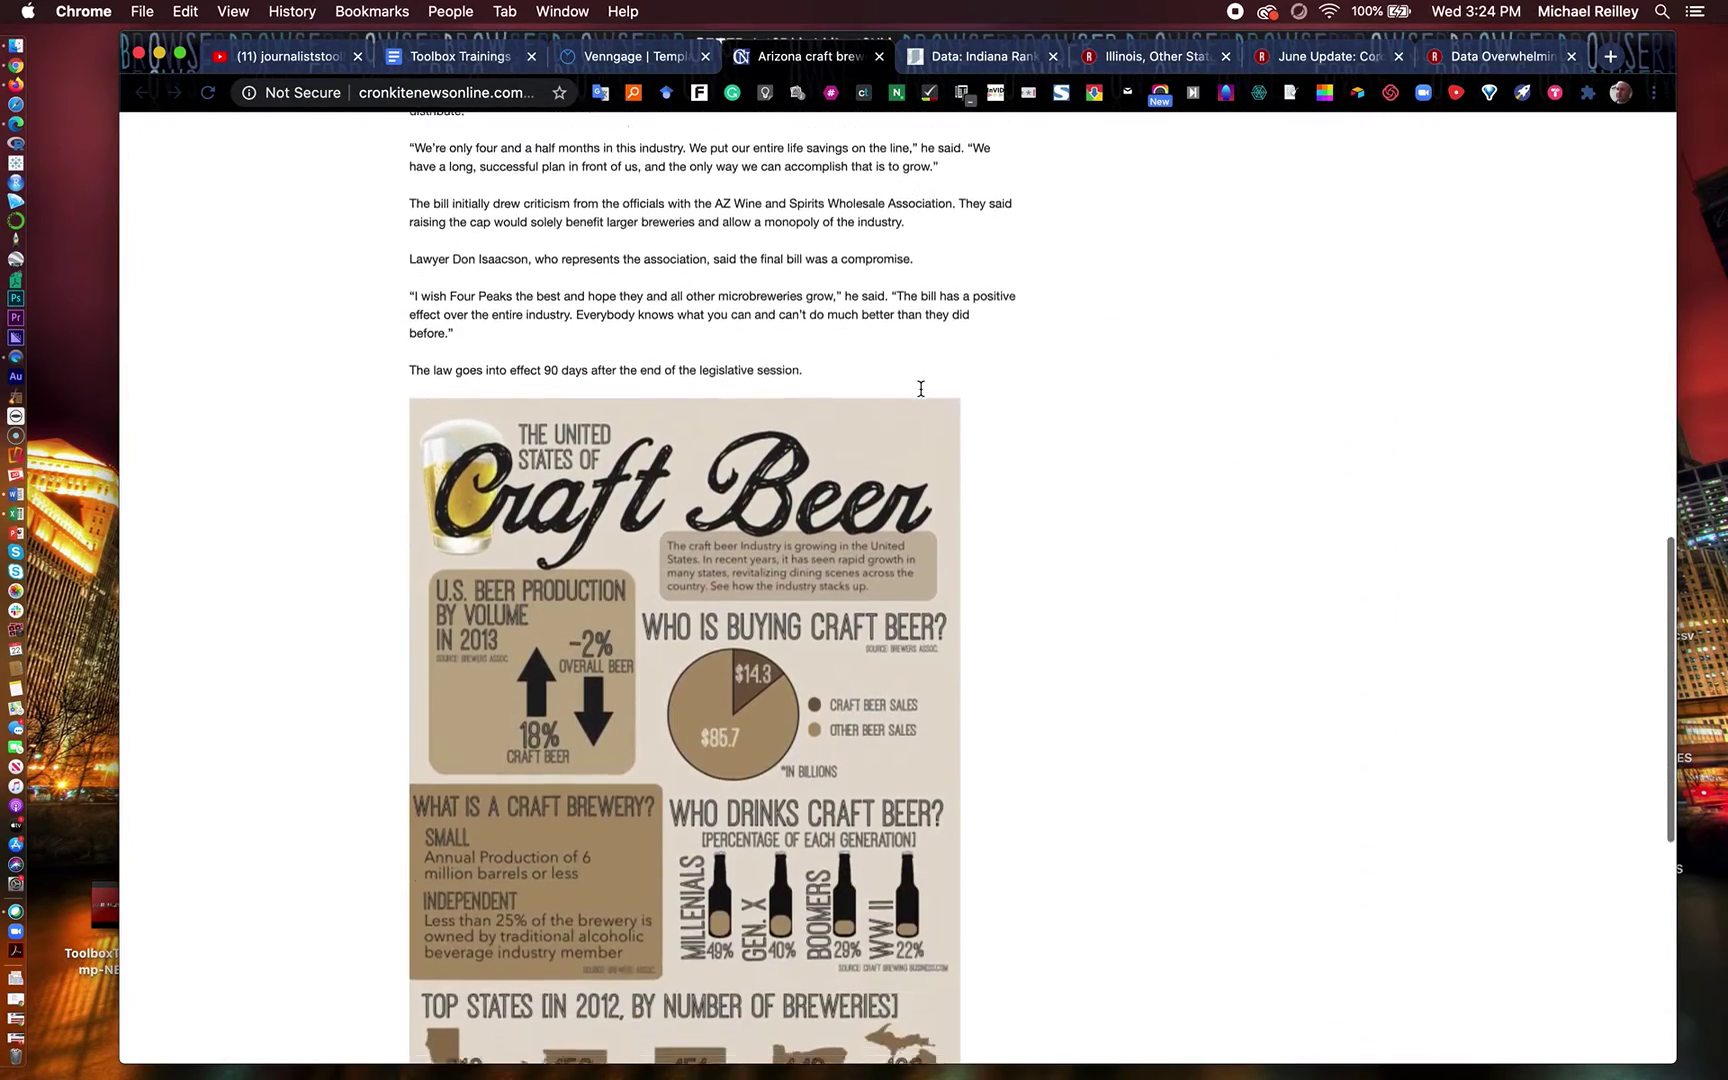
scroll(921, 390, down, 5)
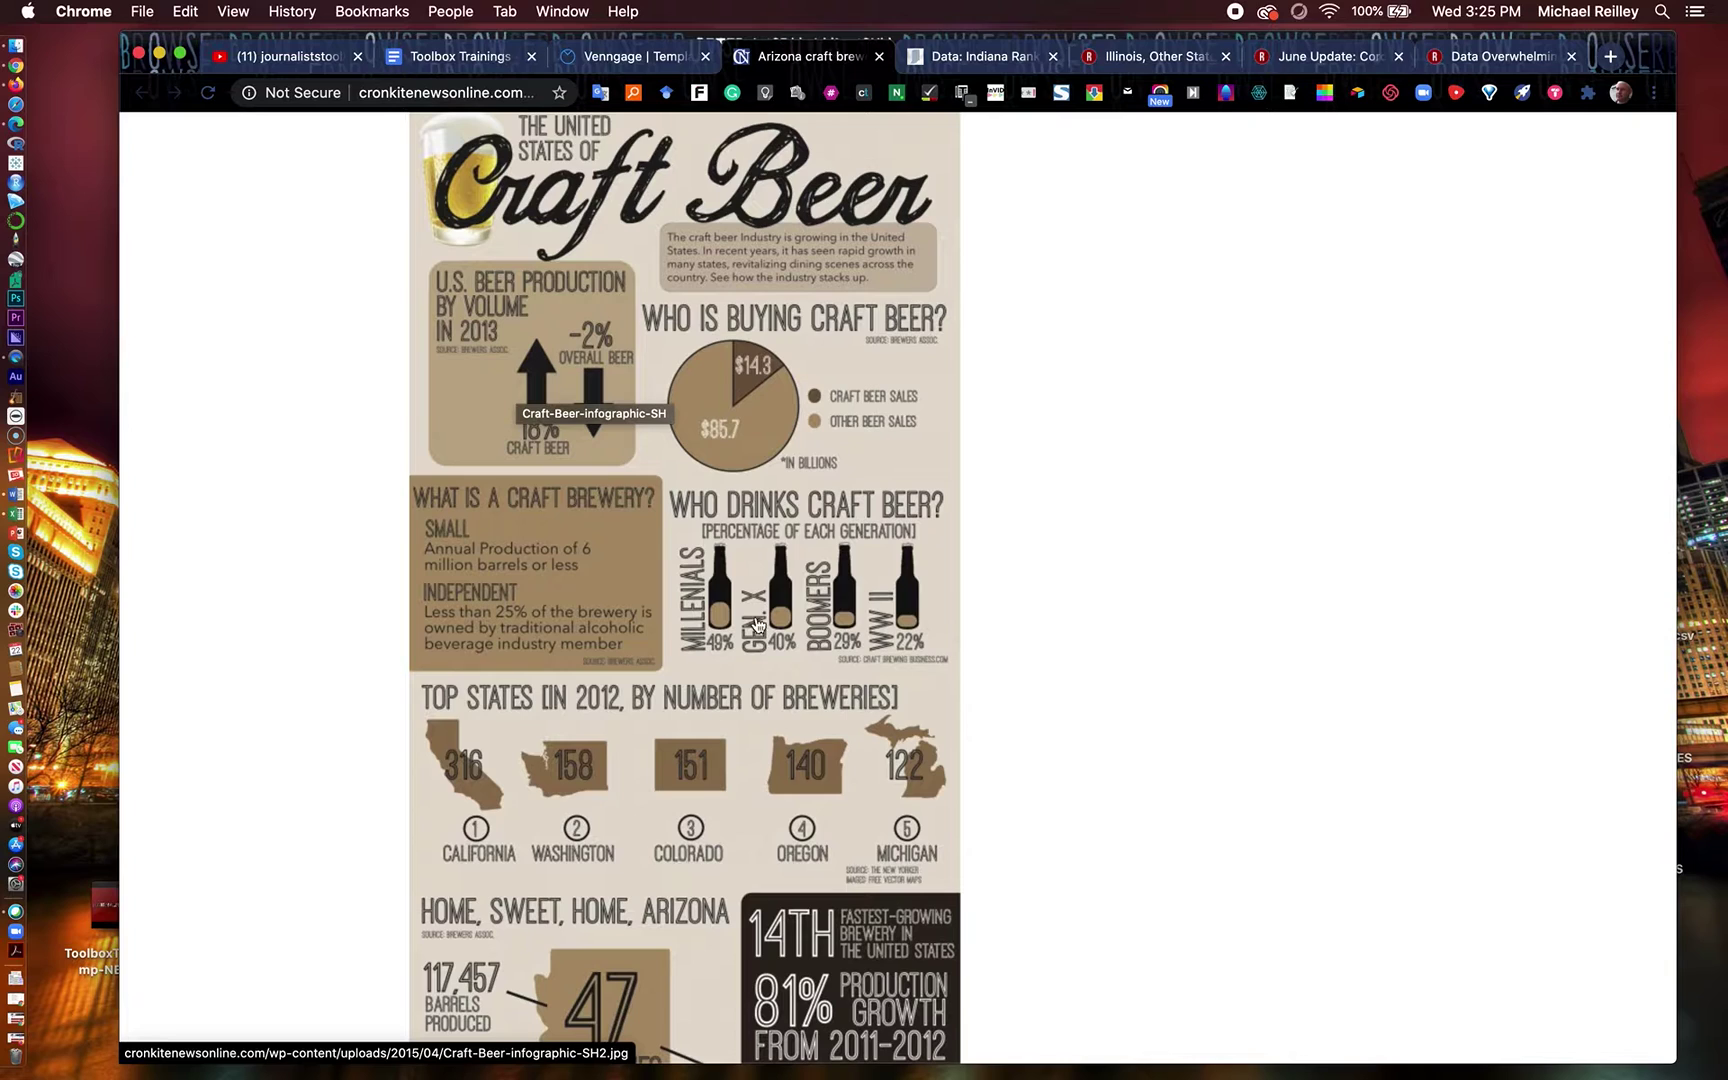
scroll(1033, 552, down, 3)
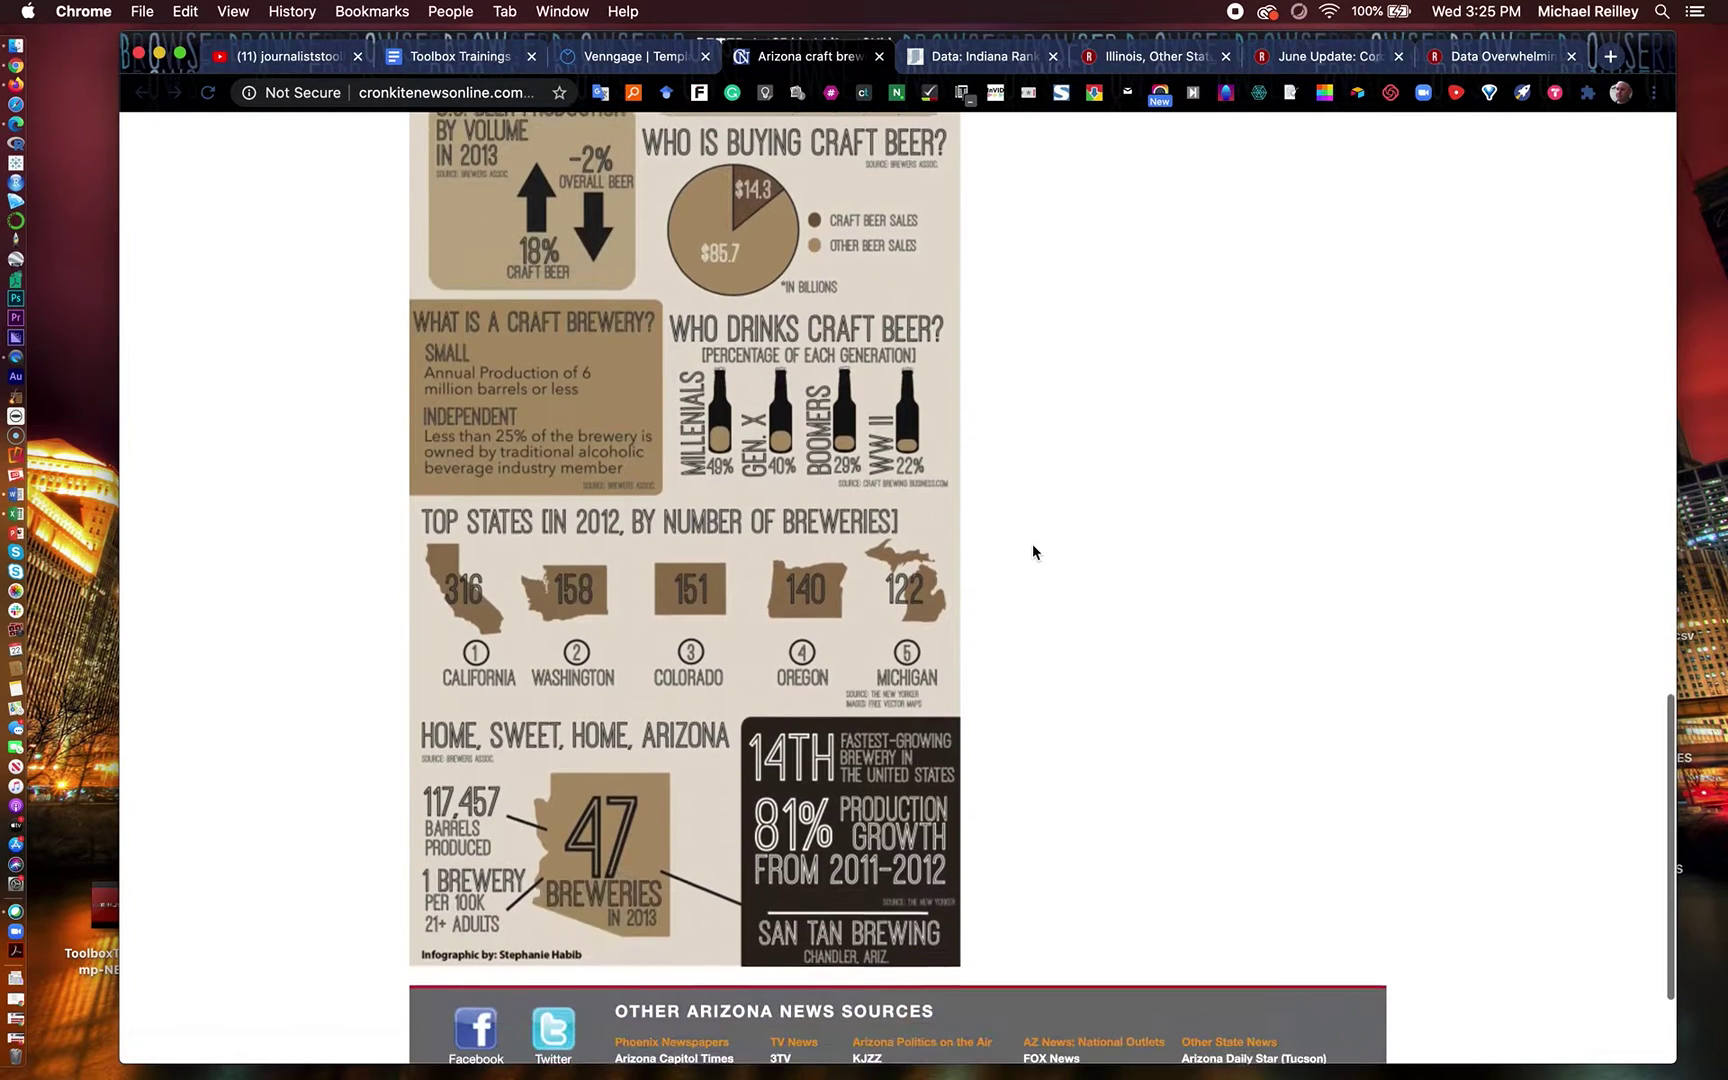
scroll(1033, 552, up, 2)
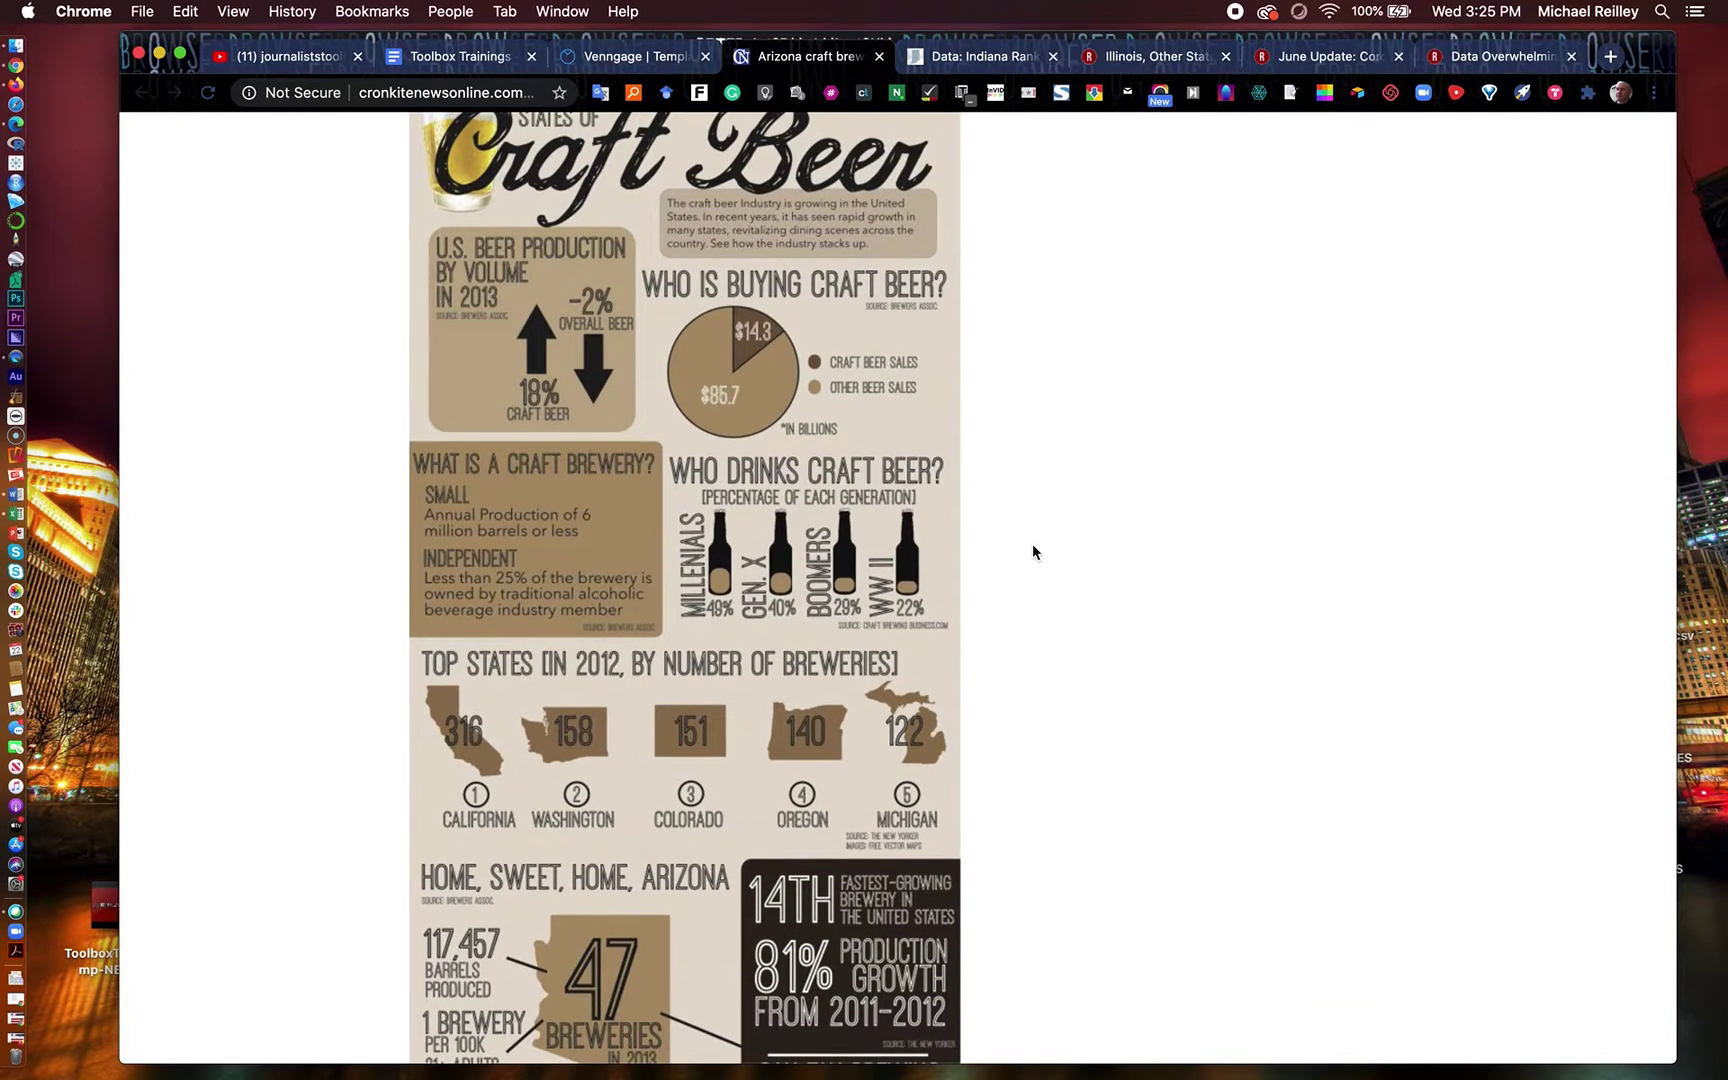
scroll(1033, 552, up, 1)
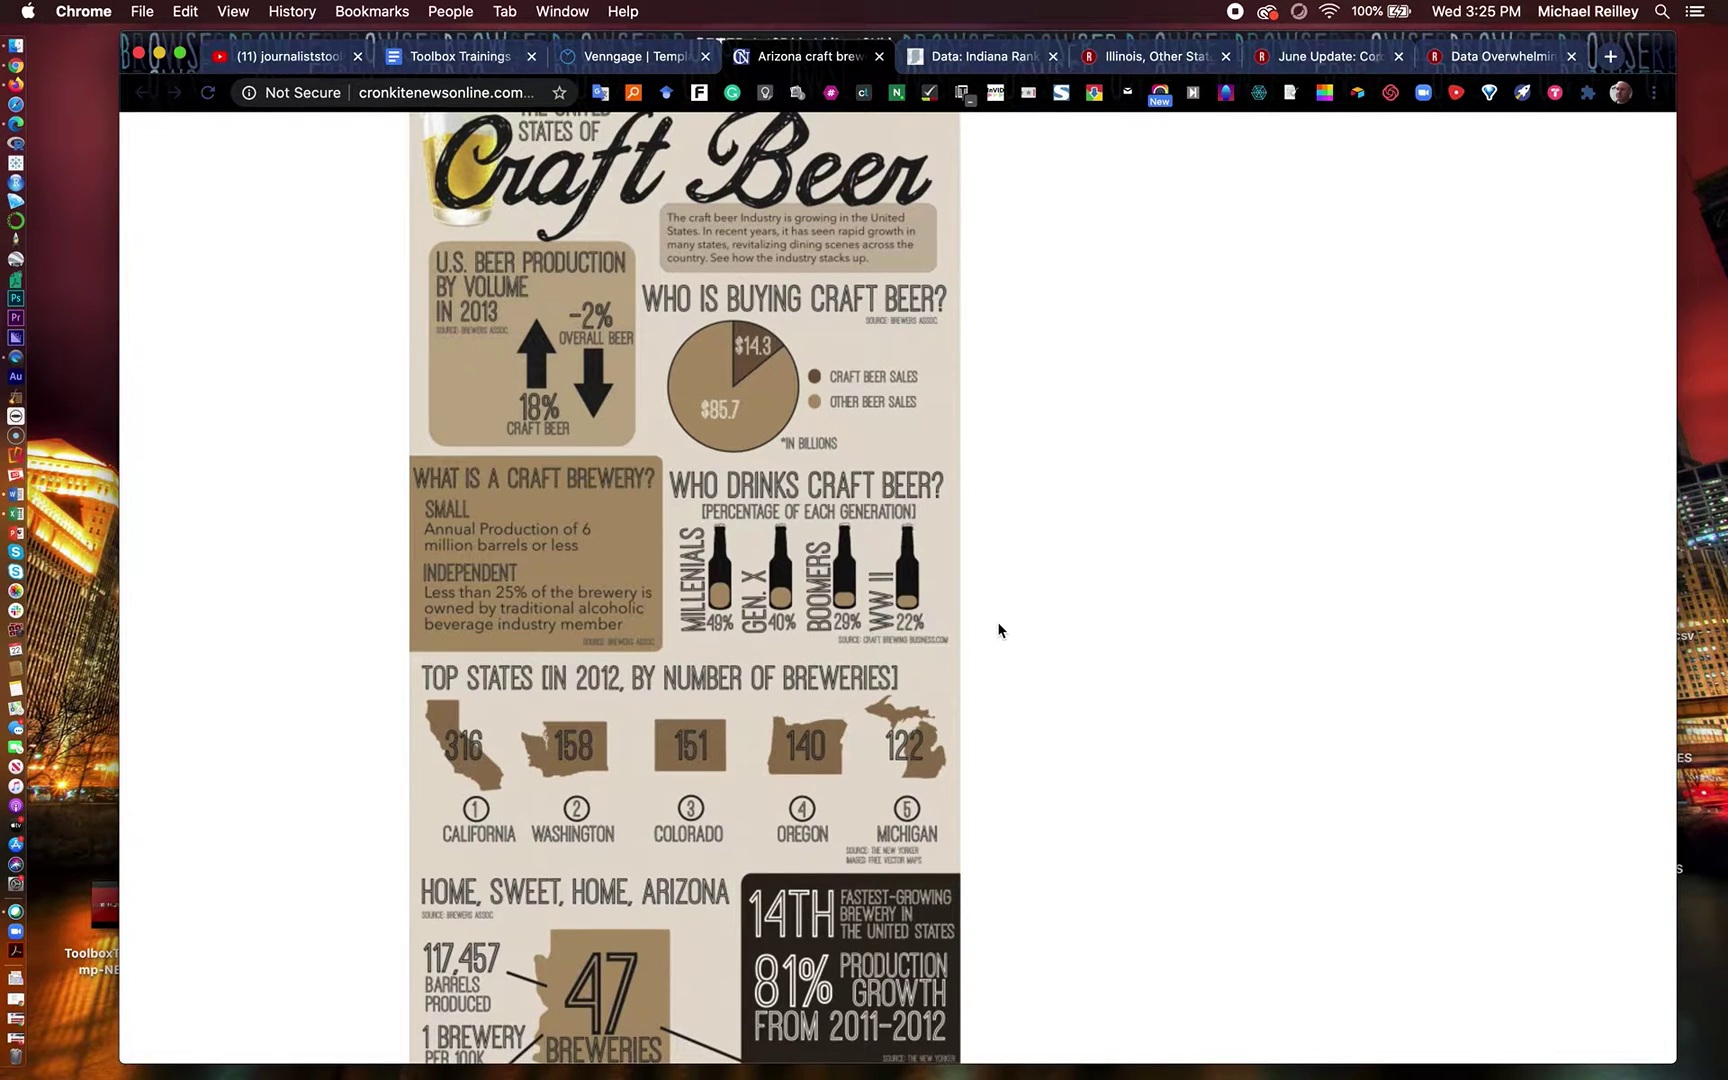
scroll(998, 625, down, 2)
scroll(998, 630, down, 3)
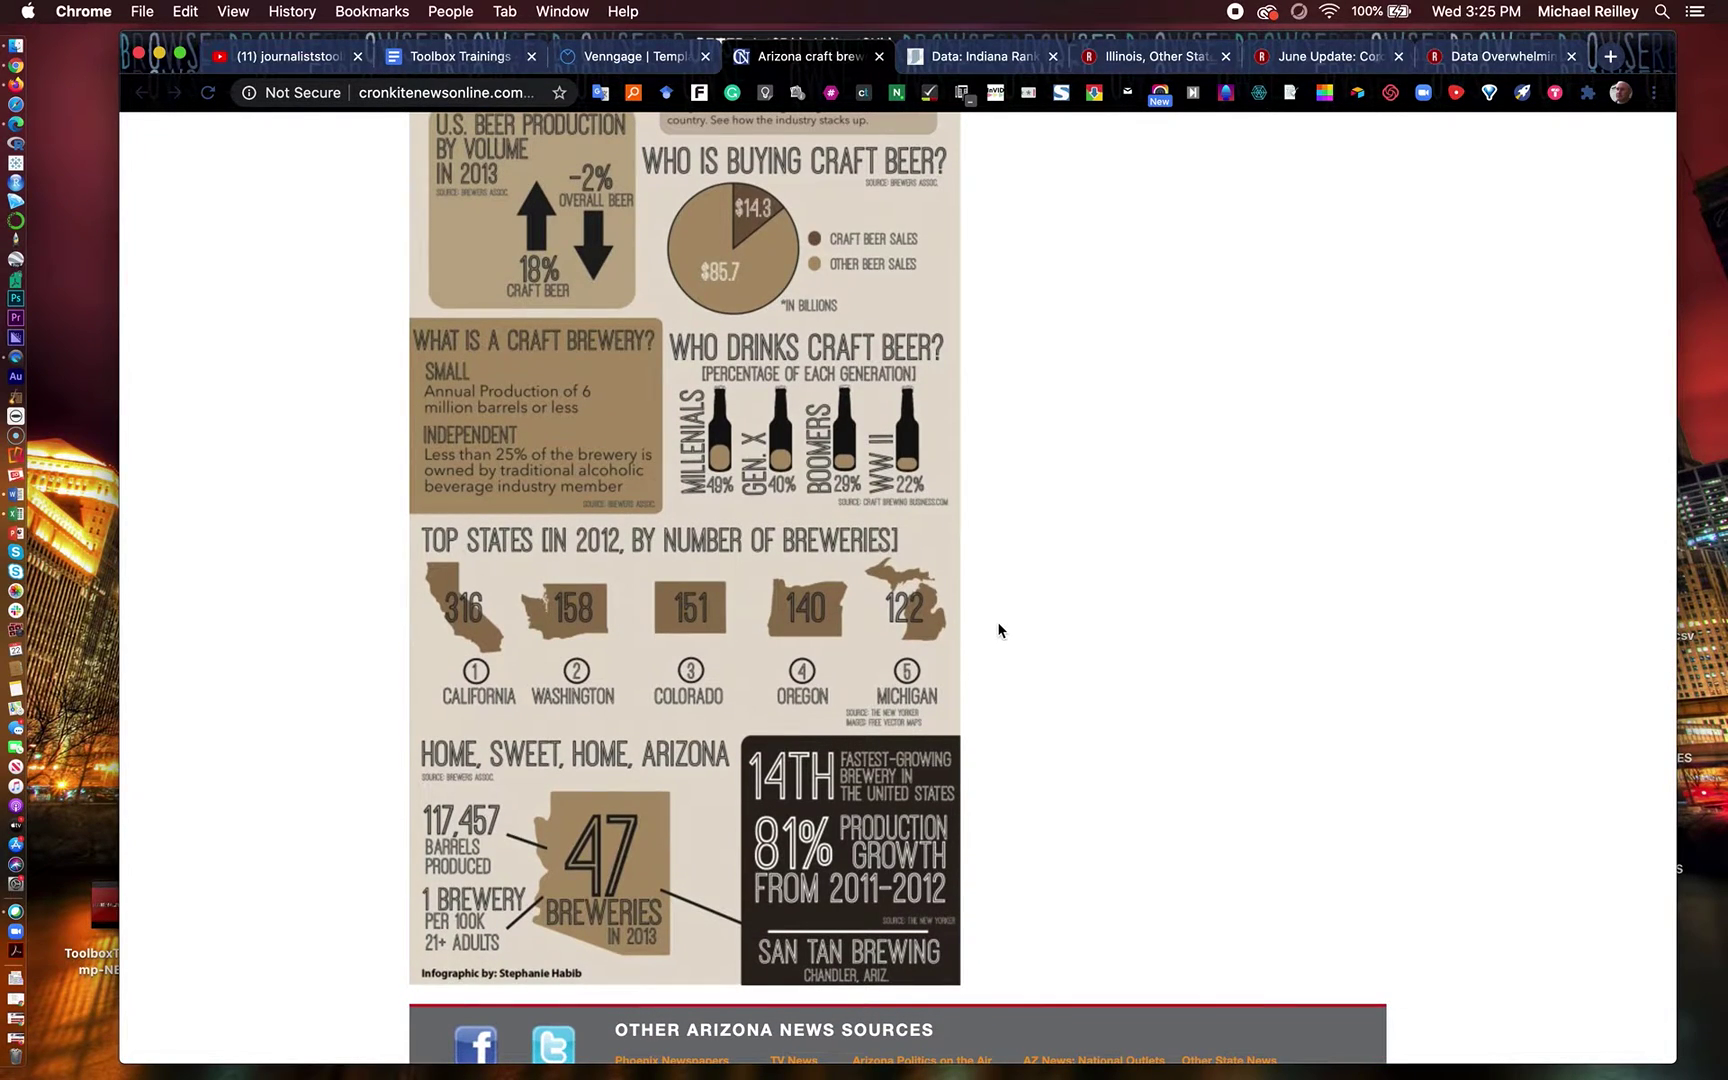
scroll(998, 630, up, 4)
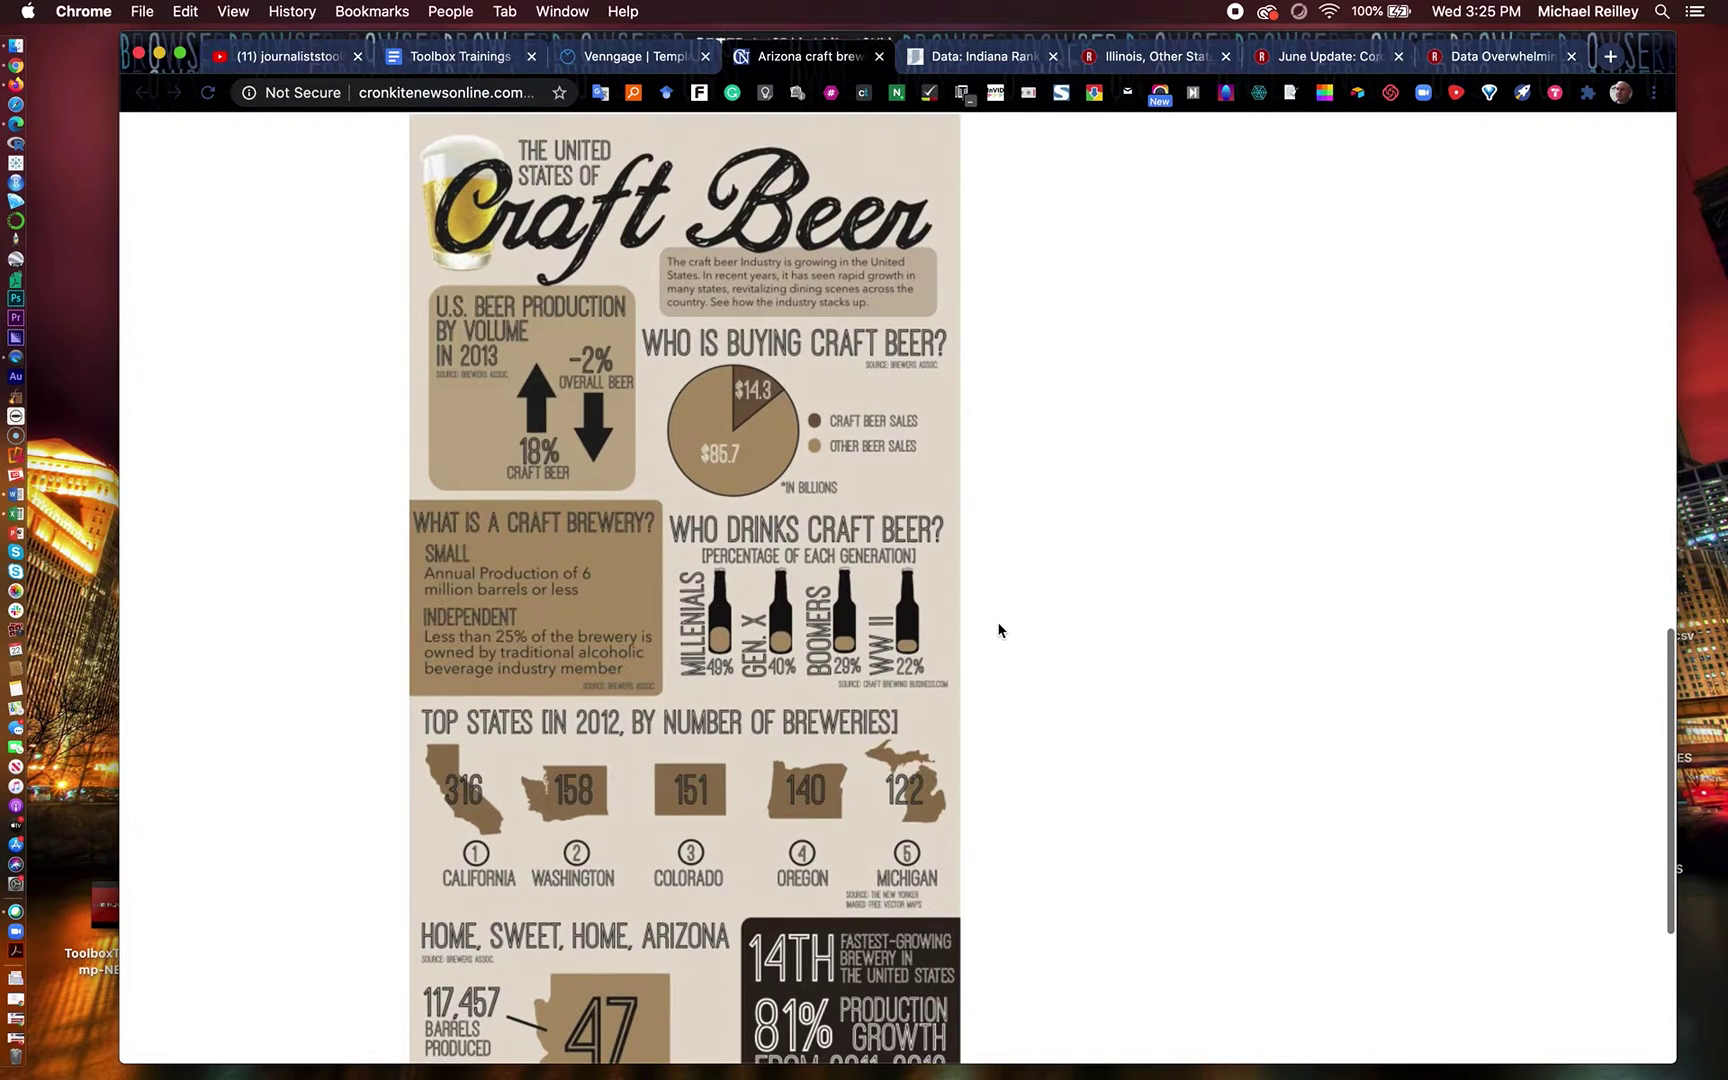
scroll(998, 628, up, 1)
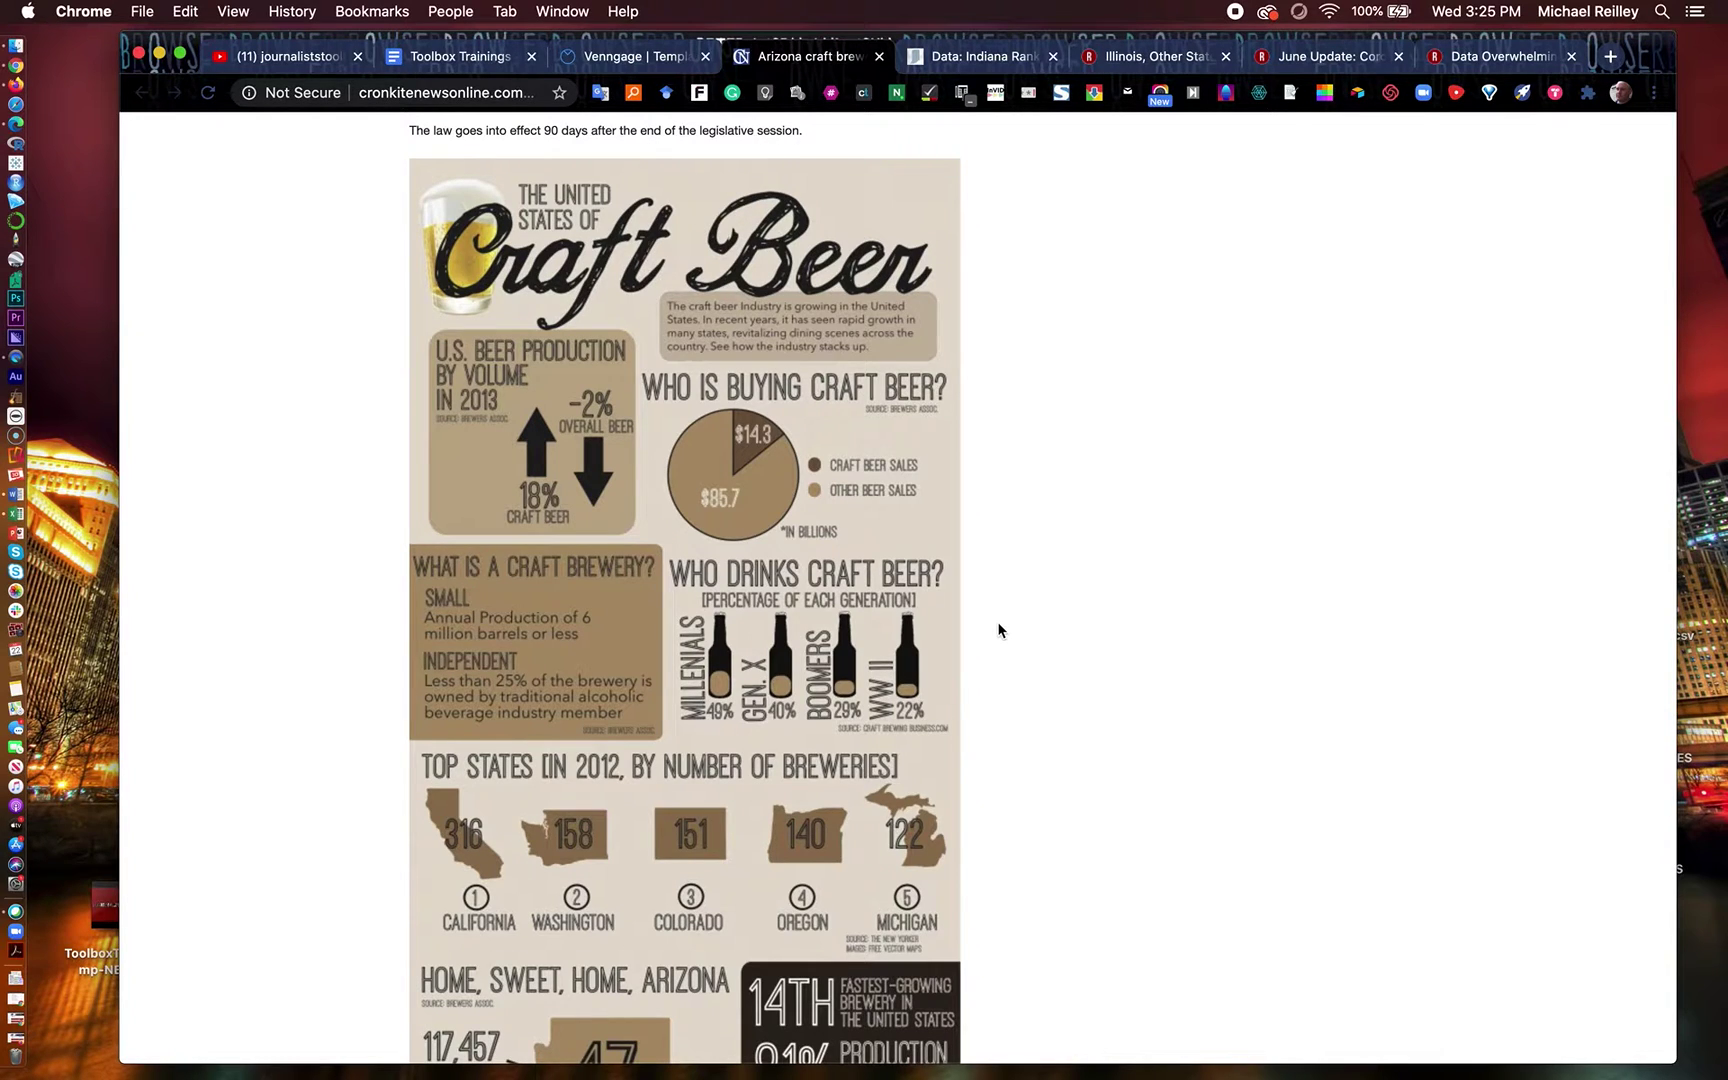
scroll(998, 630, down, 1)
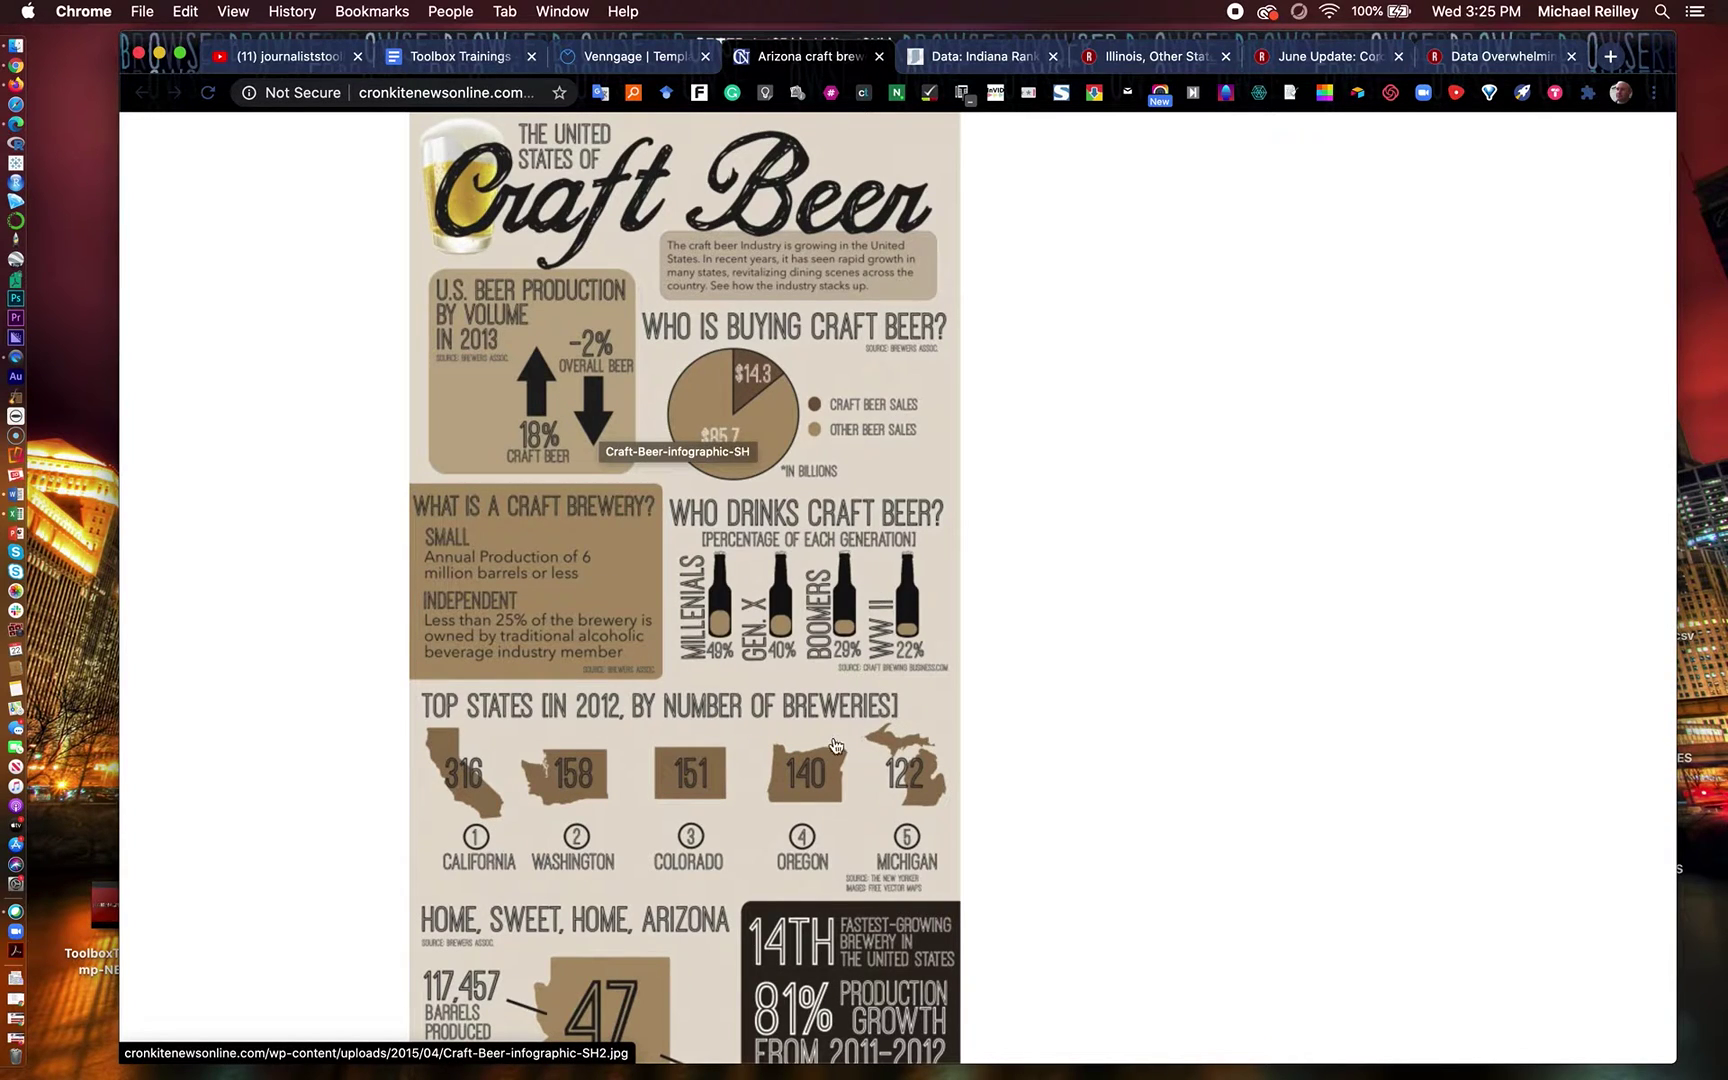
scroll(690, 600, down, 4)
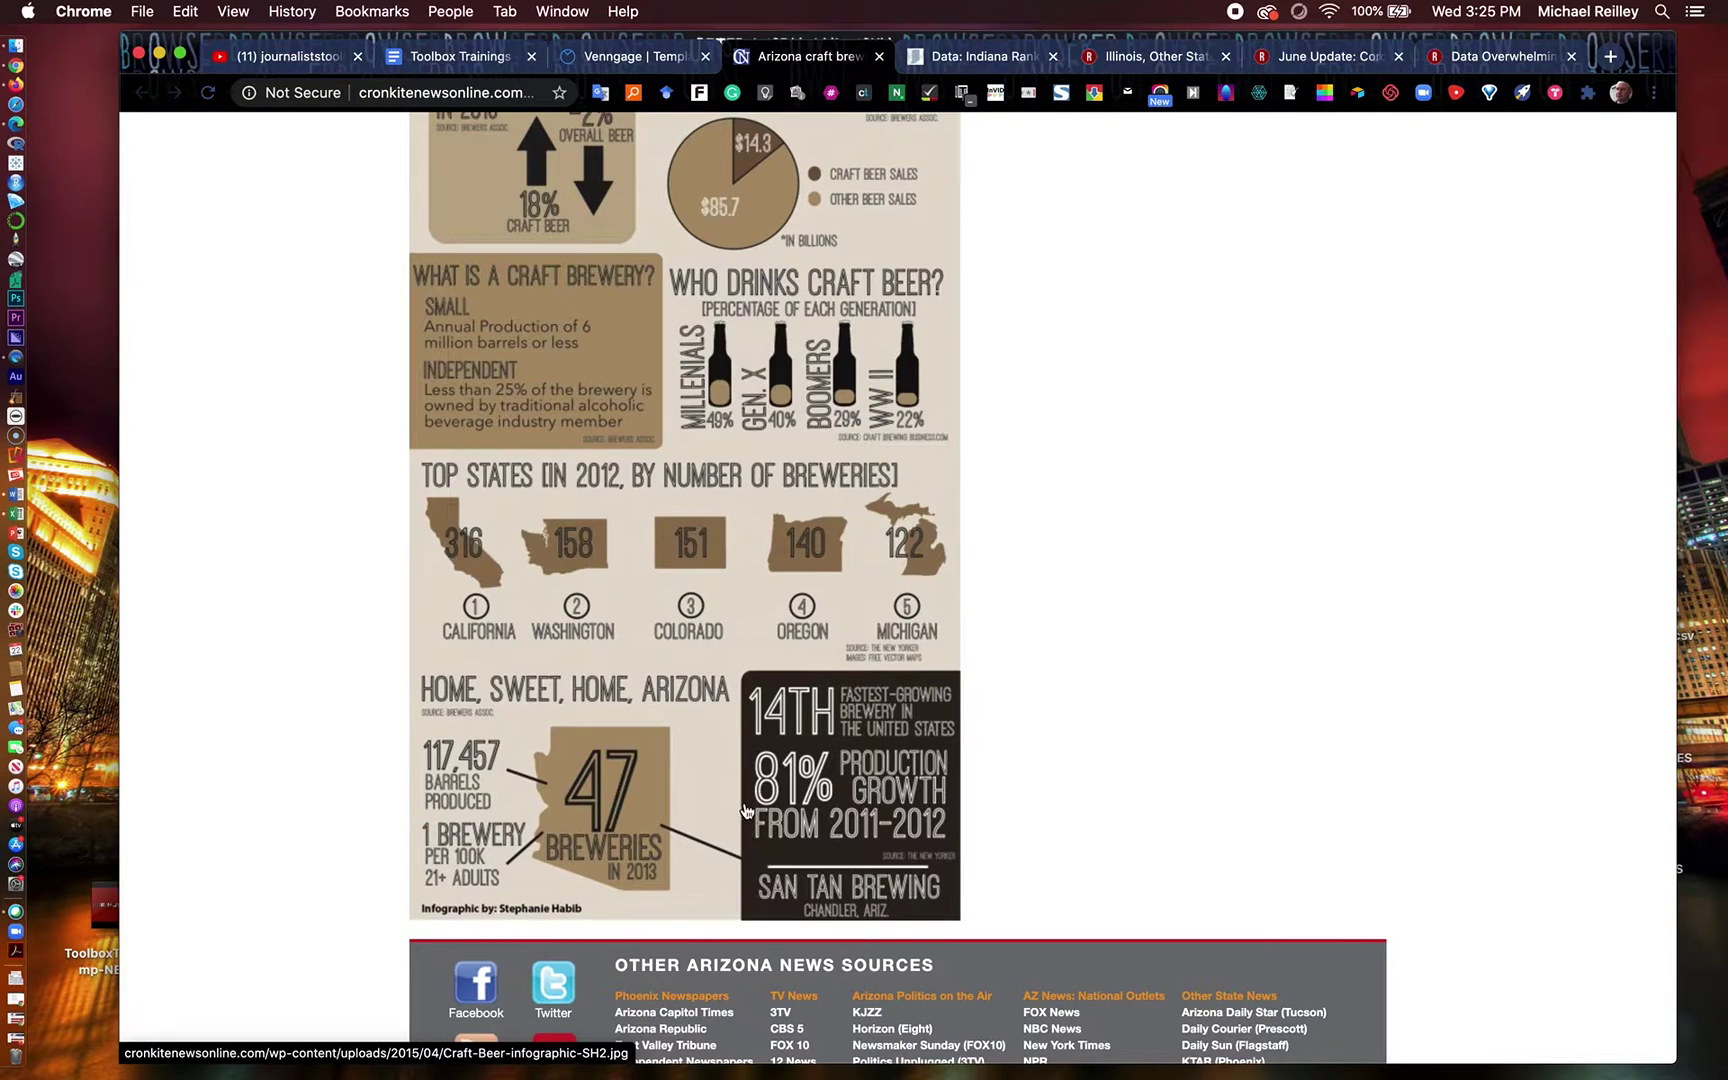
scroll(745, 810, up, 5)
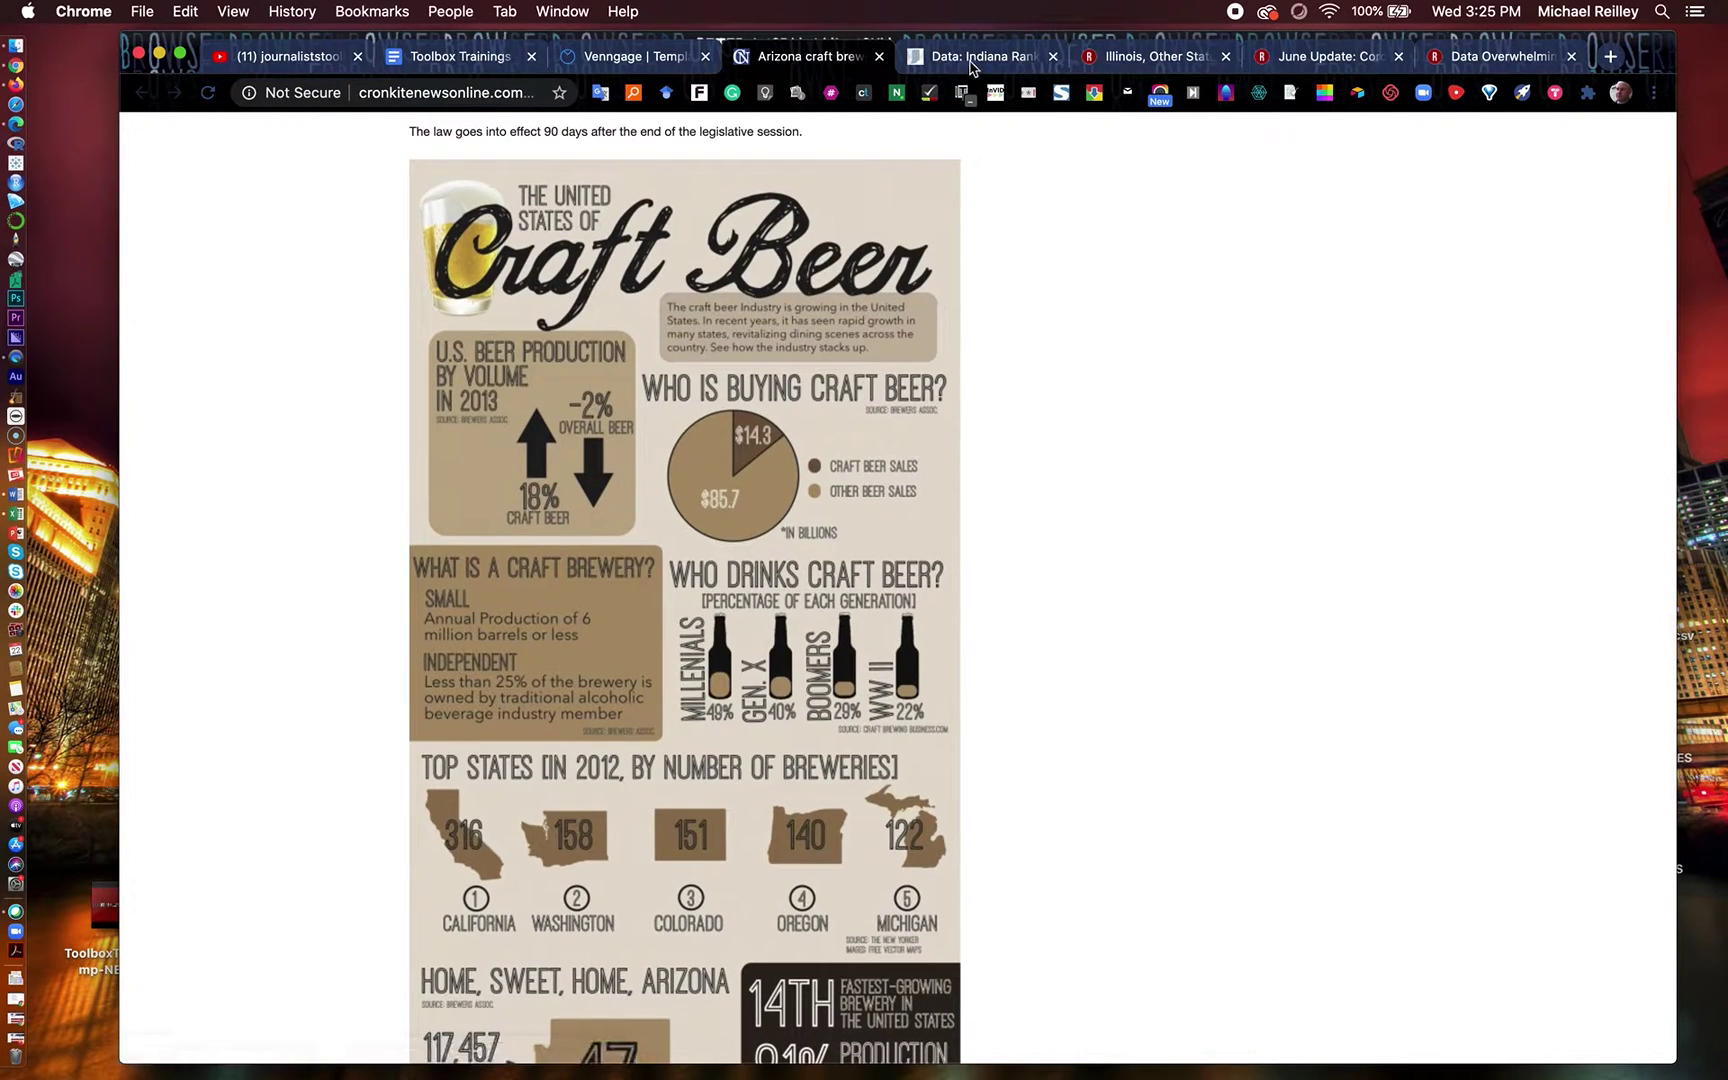
Scroll through the Data: Indiana Rank page's Title IX and Girls' High School Sports infographic
click(970, 60)
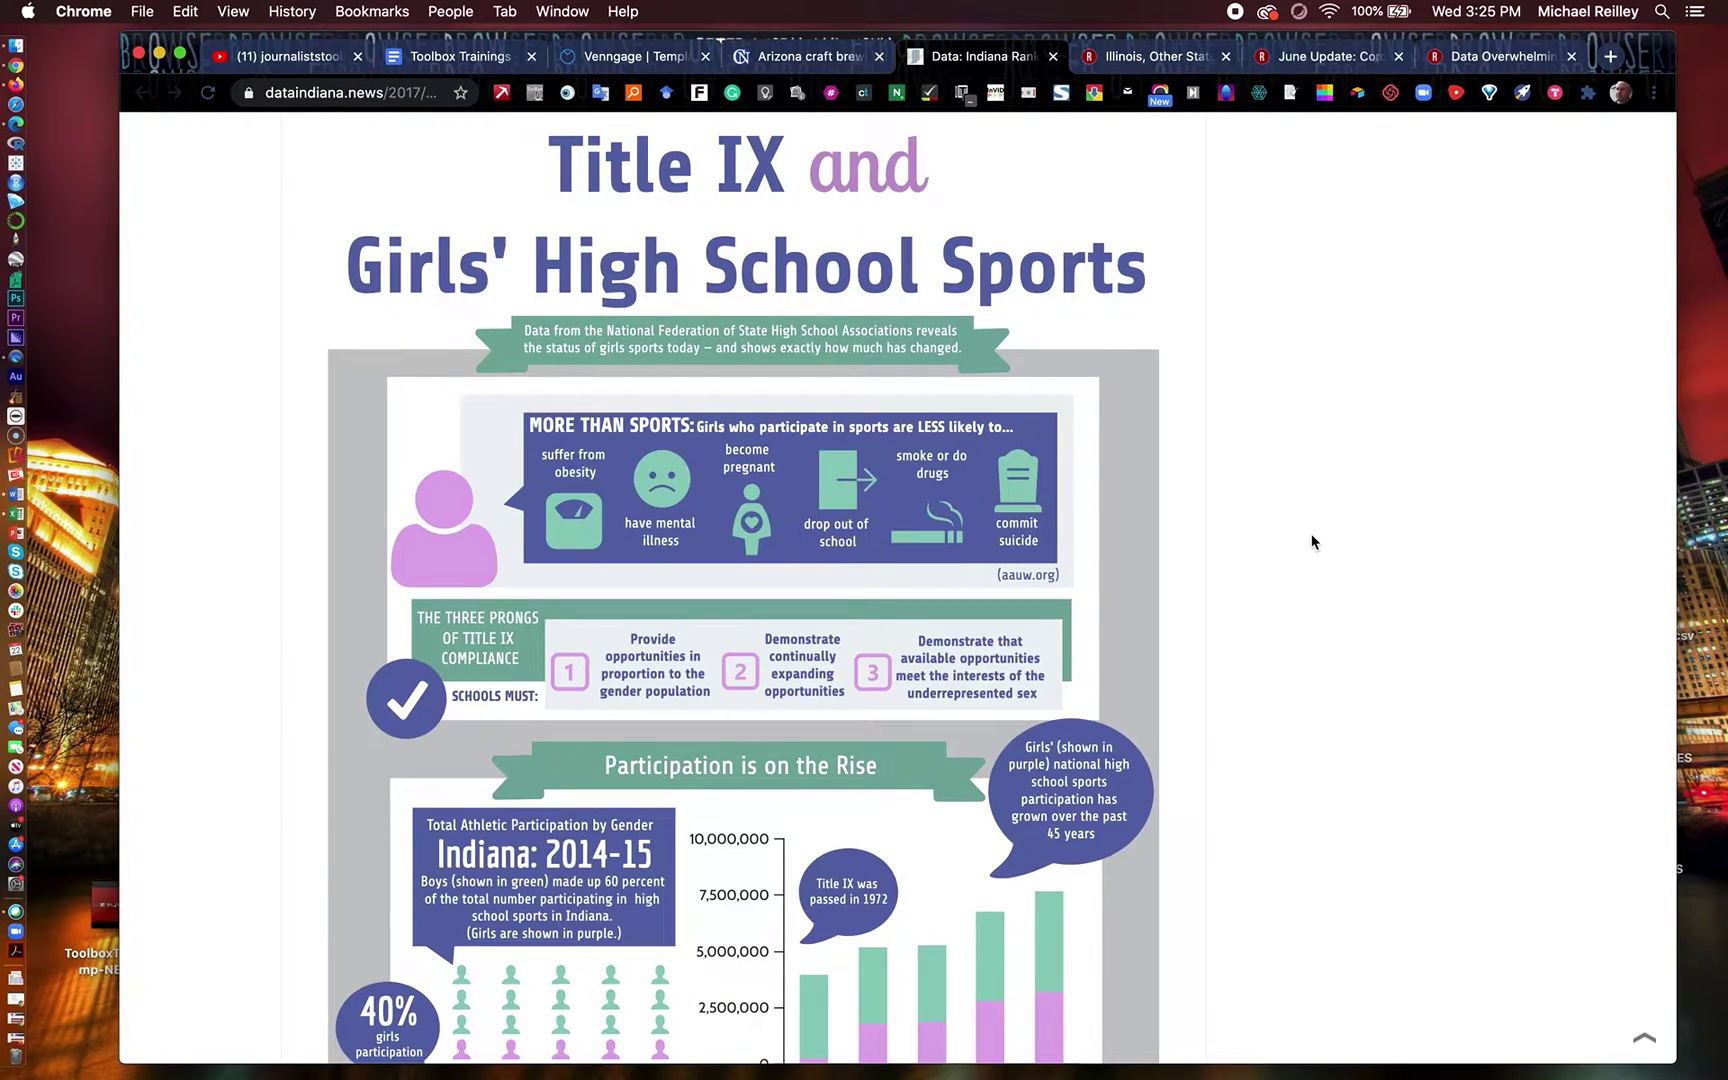
scroll(1313, 542, down, 1)
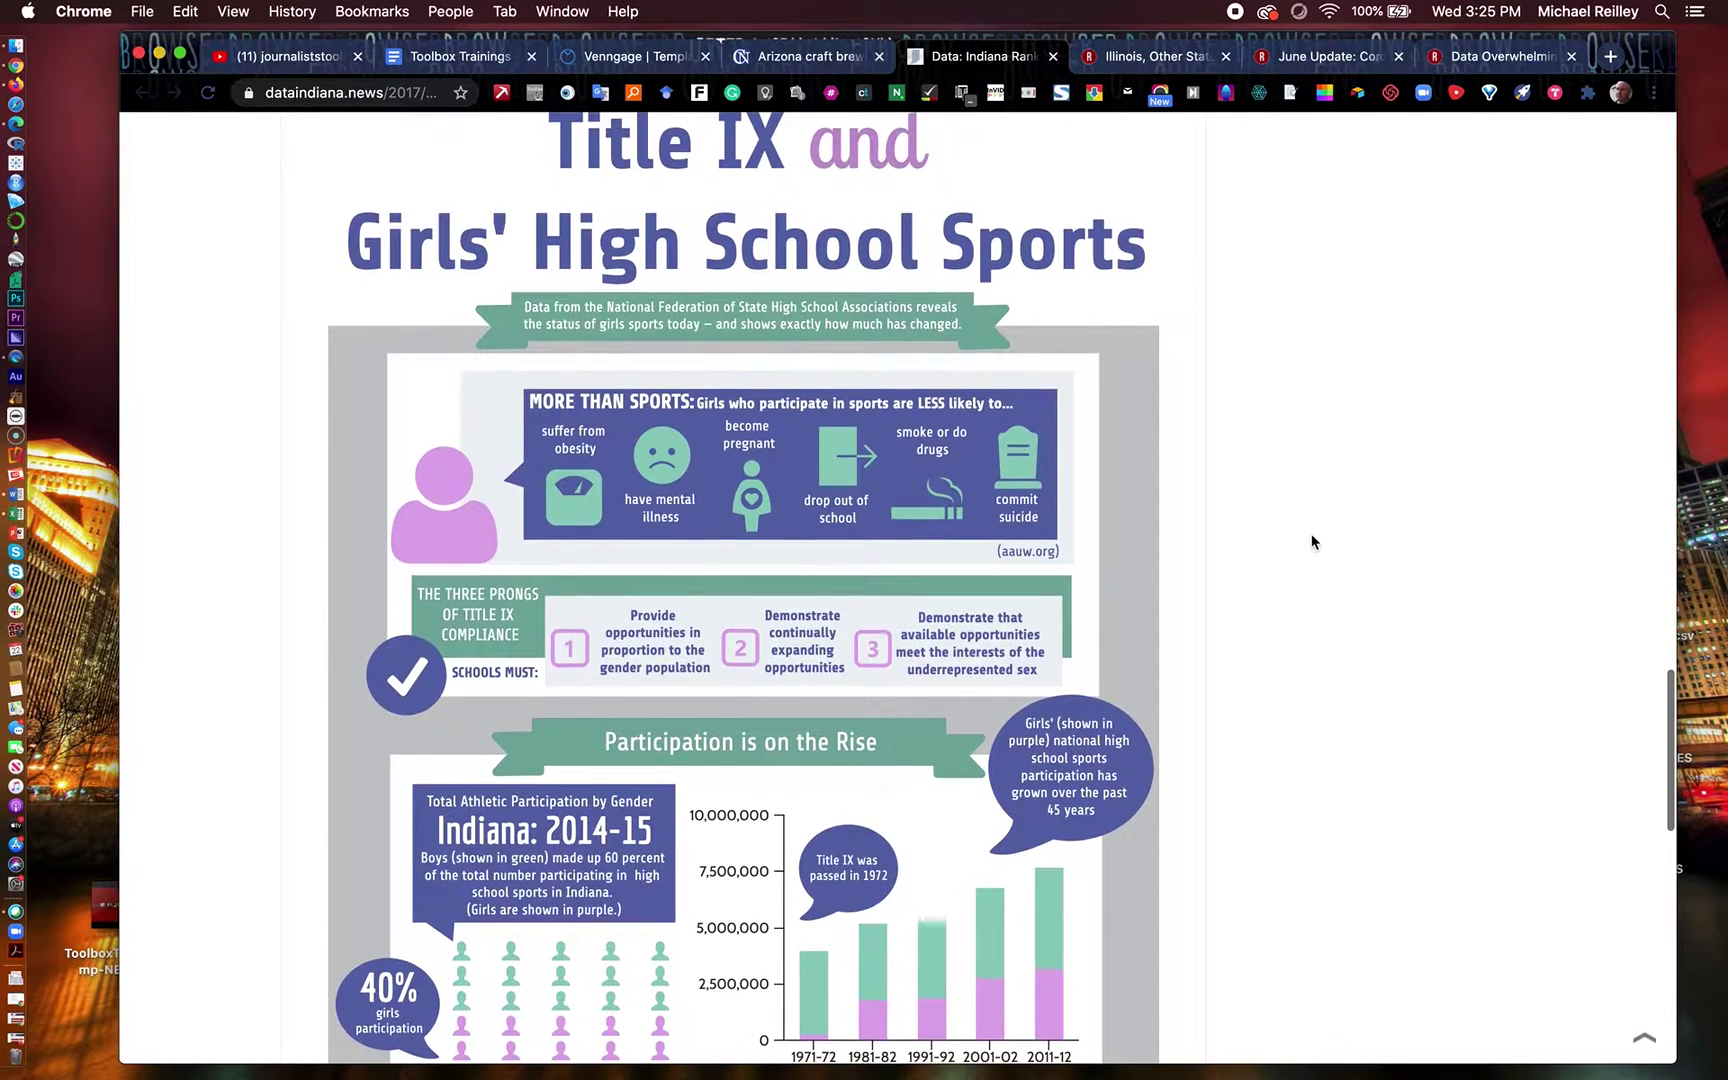
scroll(1313, 542, down, 3)
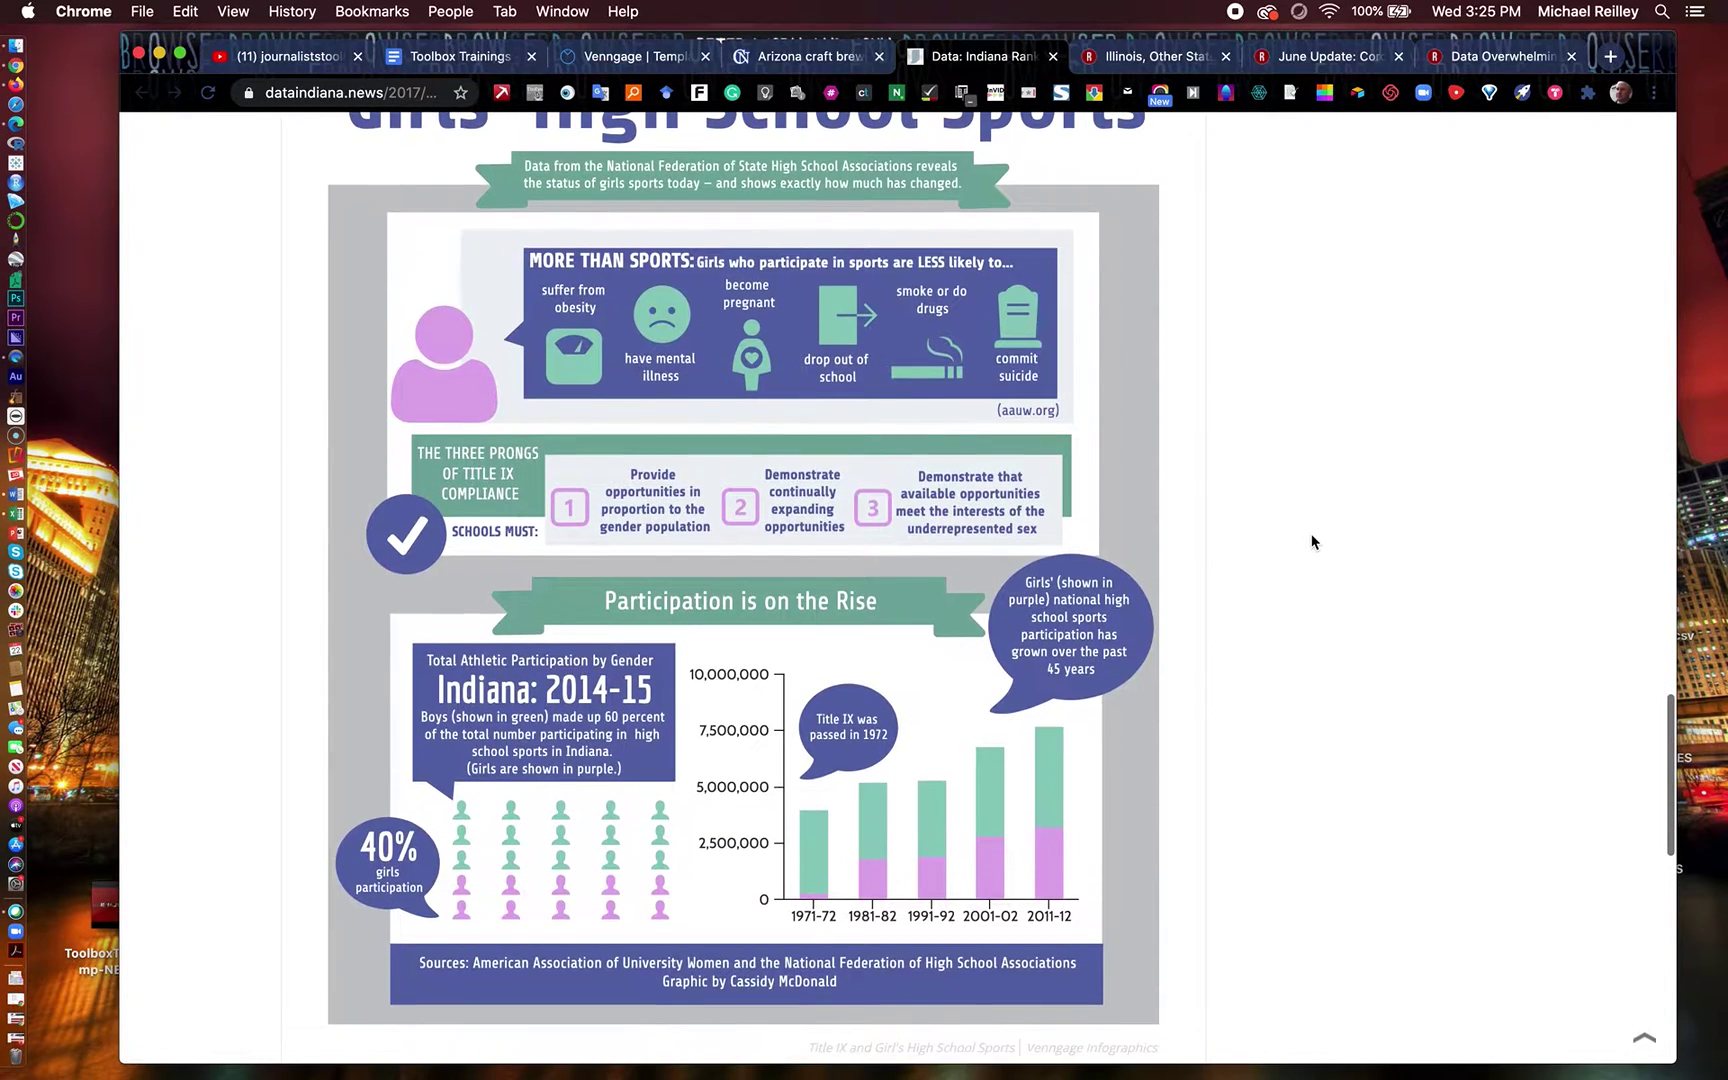
scroll(1313, 542, down, 2)
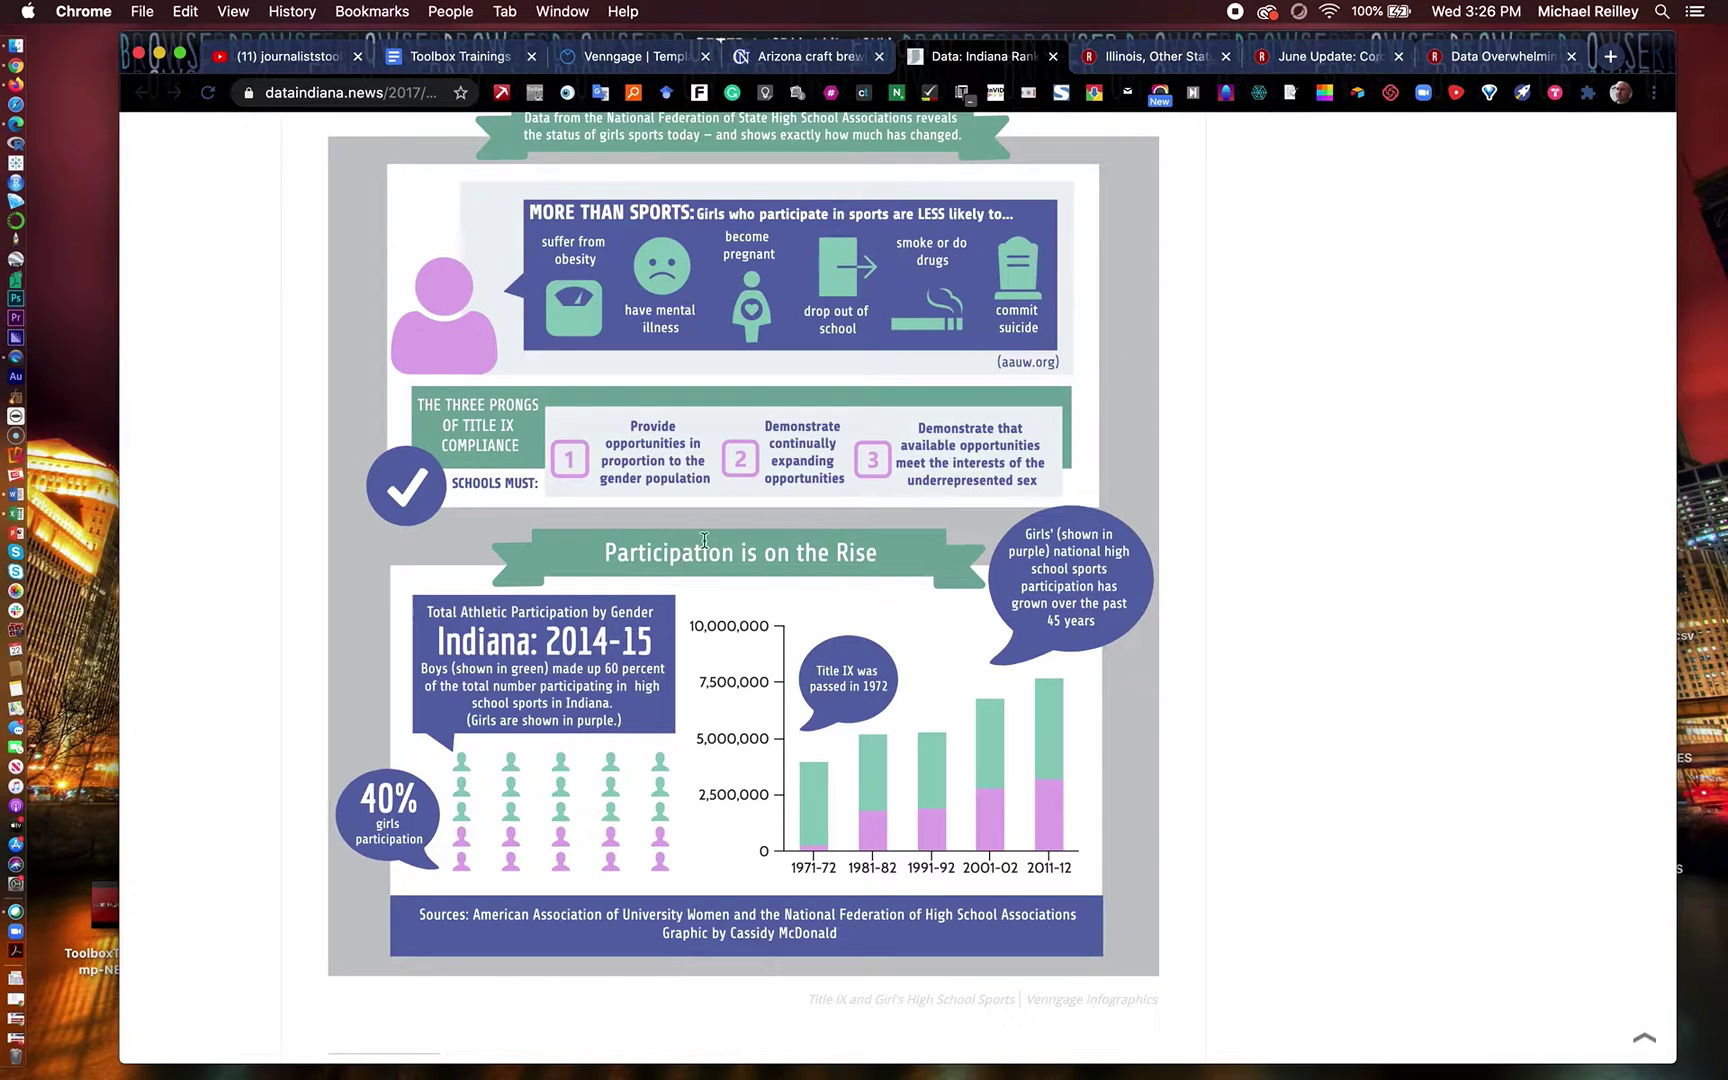
scroll(703, 546, up, 3)
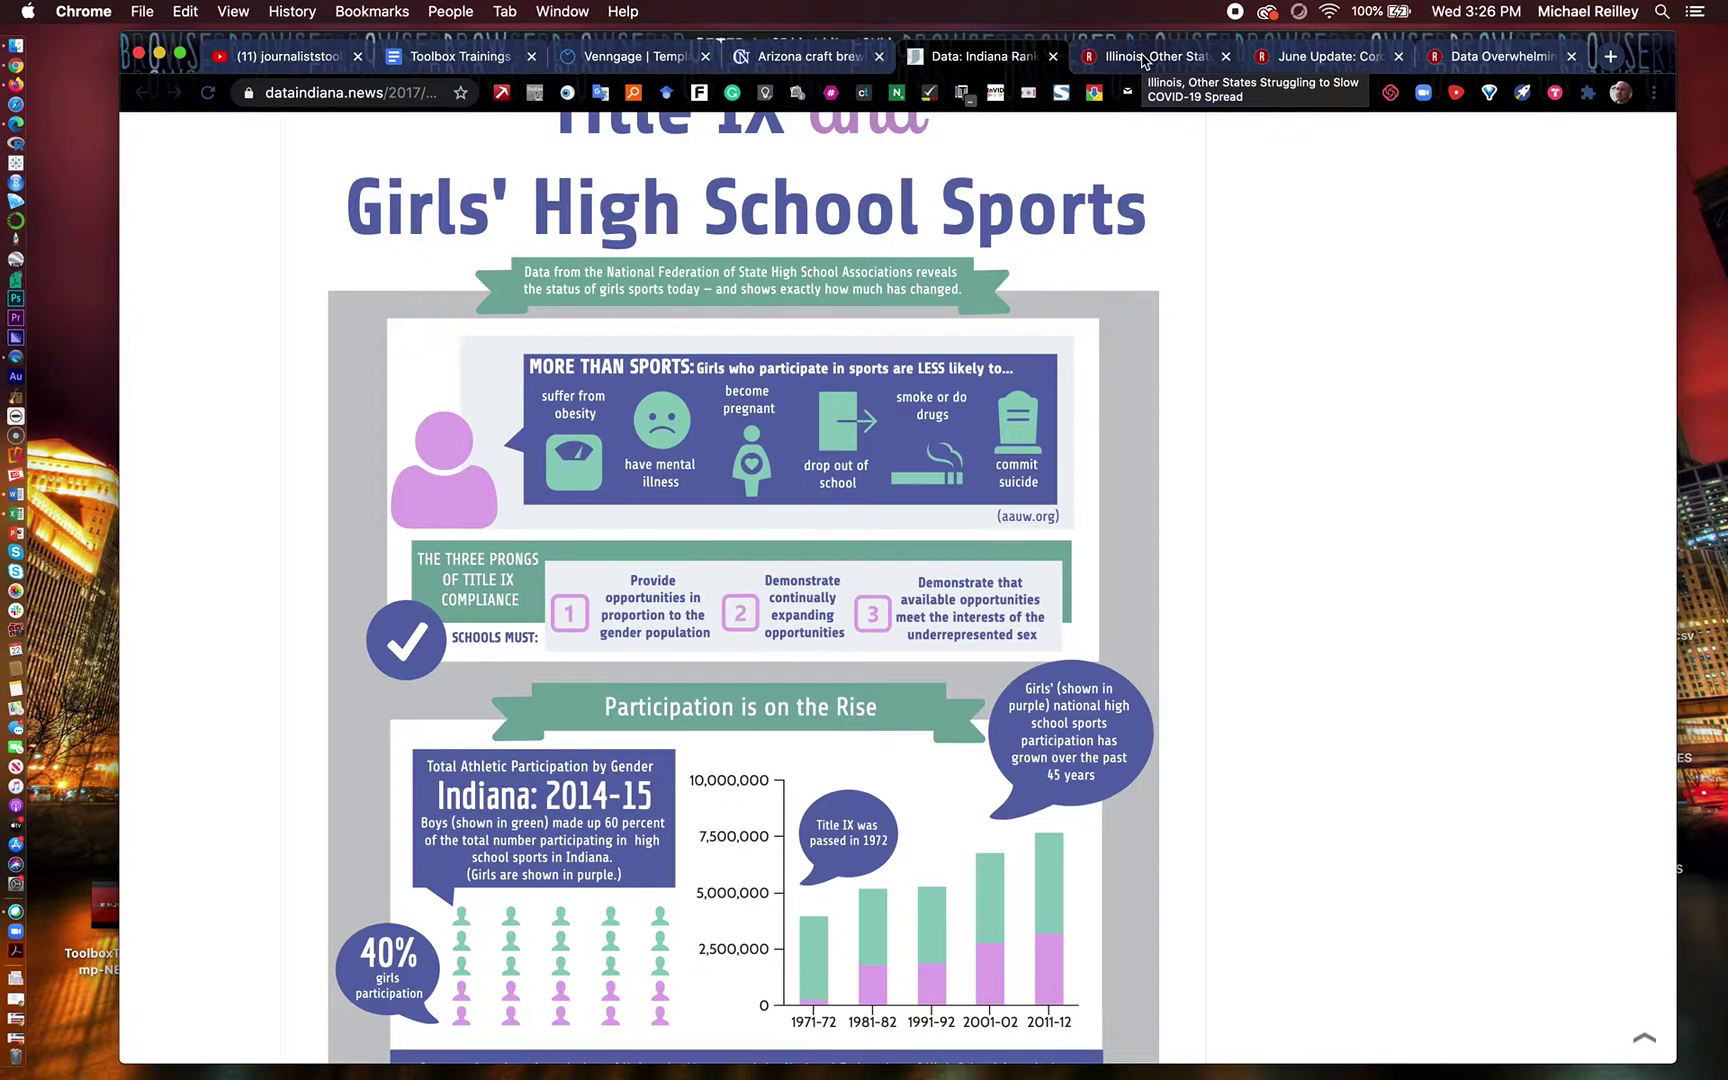
click(1146, 60)
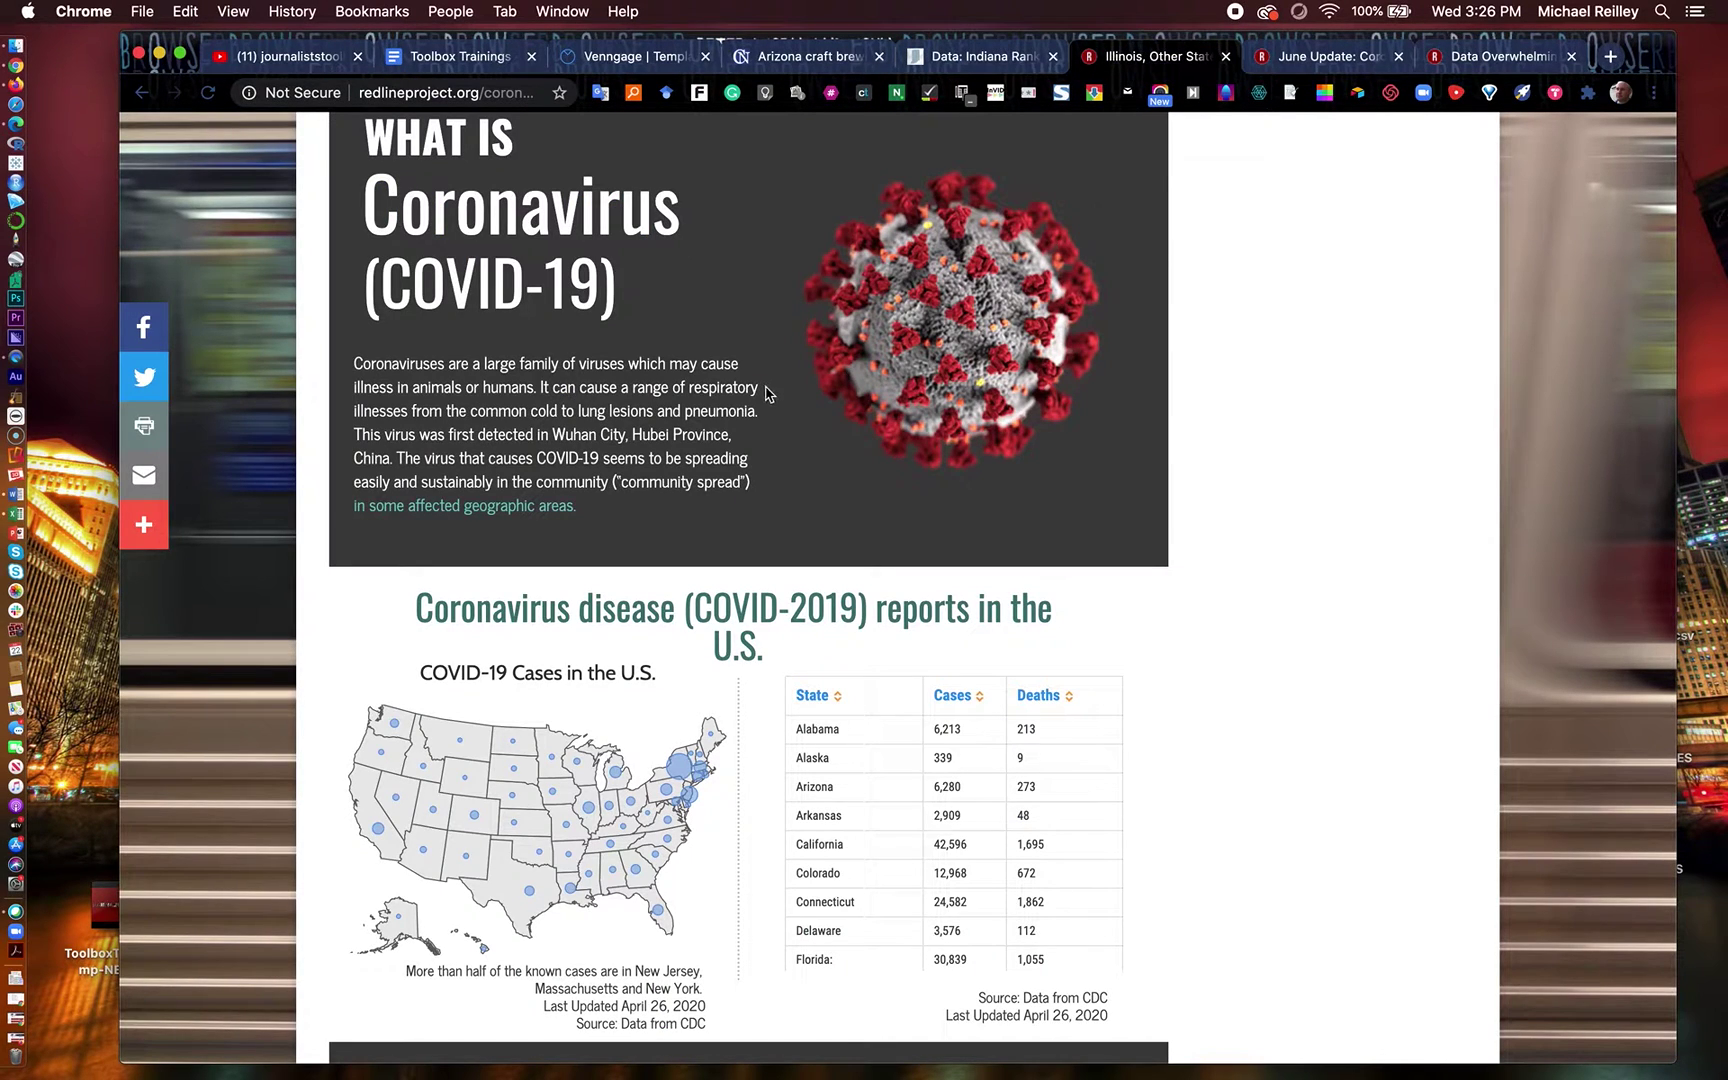
scroll(768, 393, up, 2)
scroll(768, 393, down, 2)
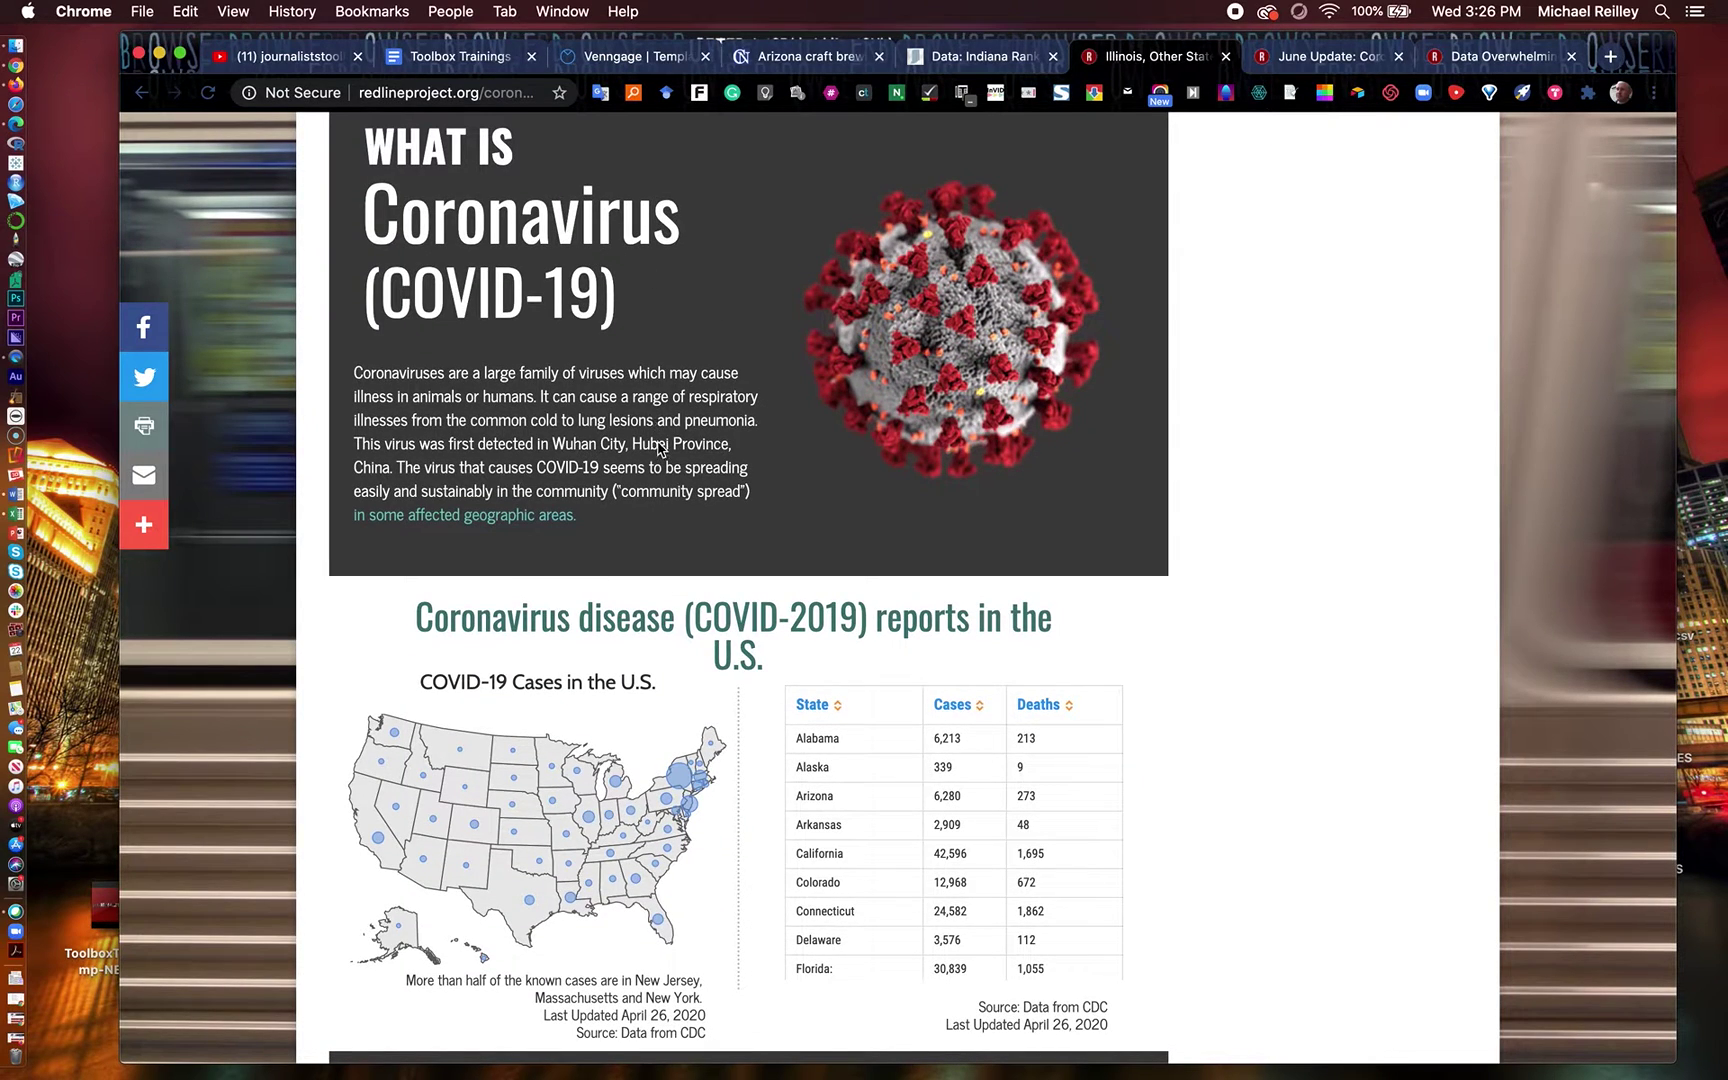
scroll(660, 446, down, 1)
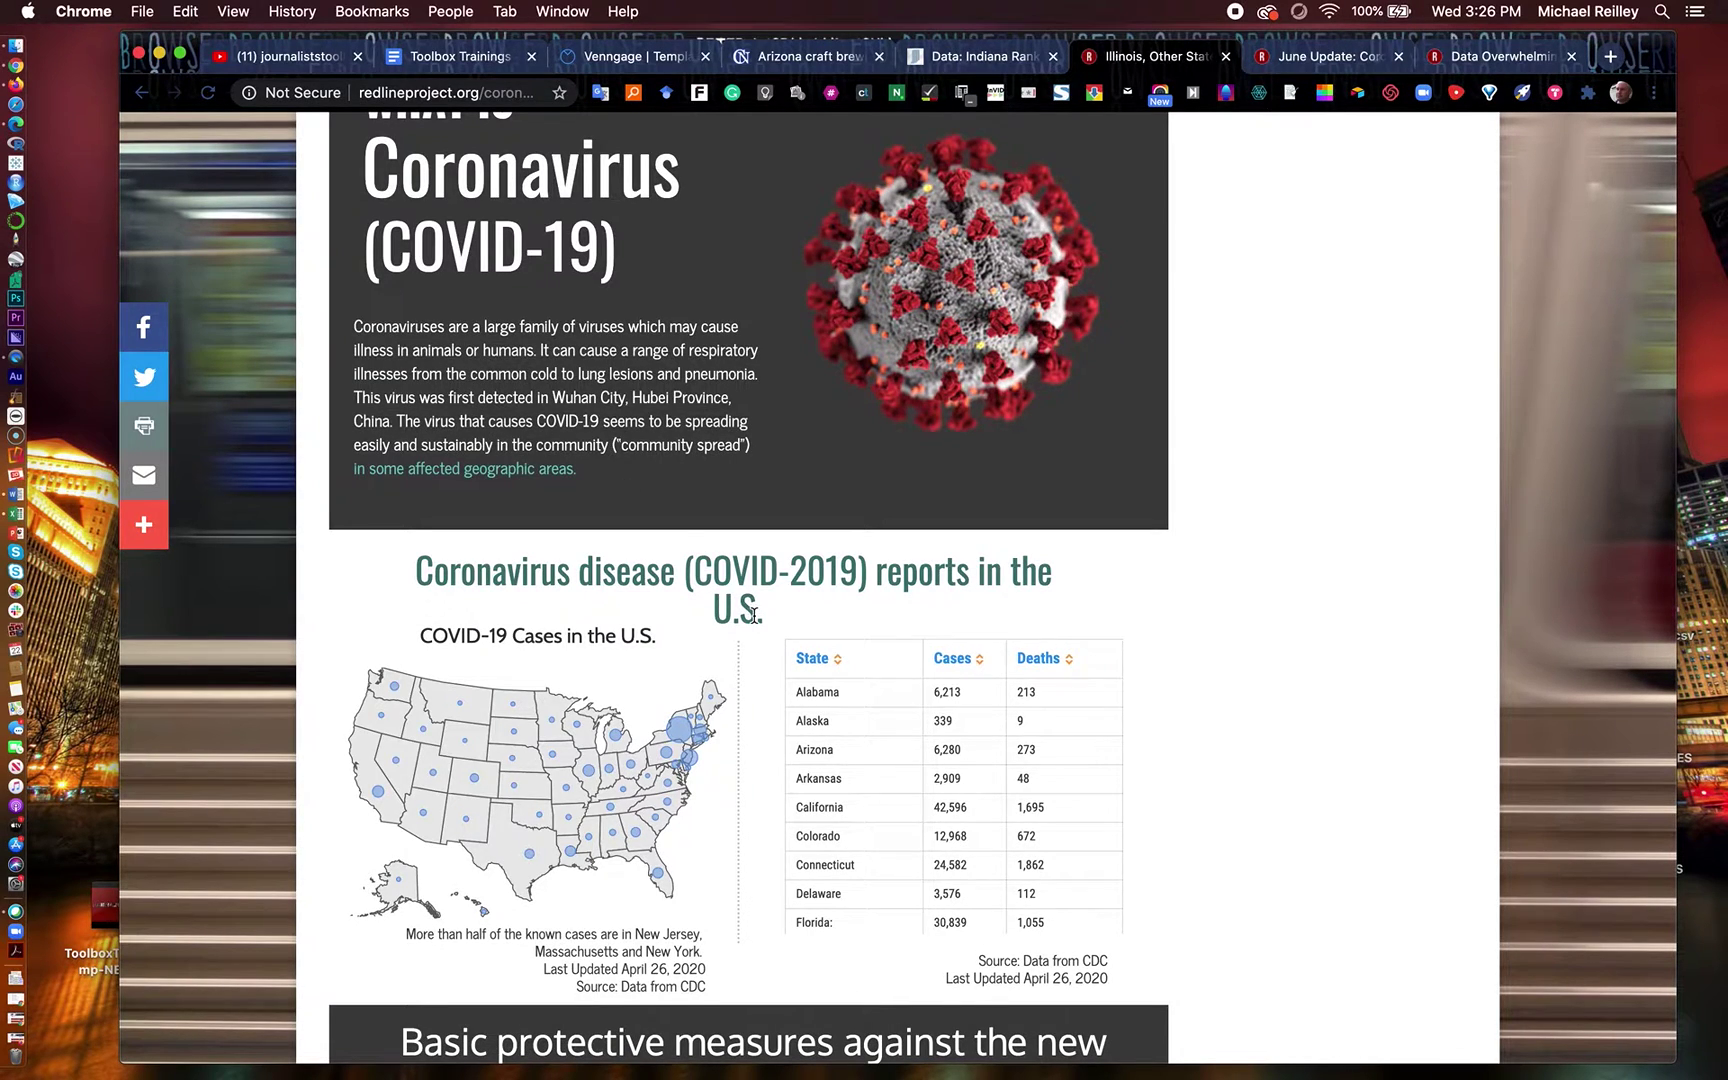
scroll(753, 614, down, 5)
mouse_move(541, 488)
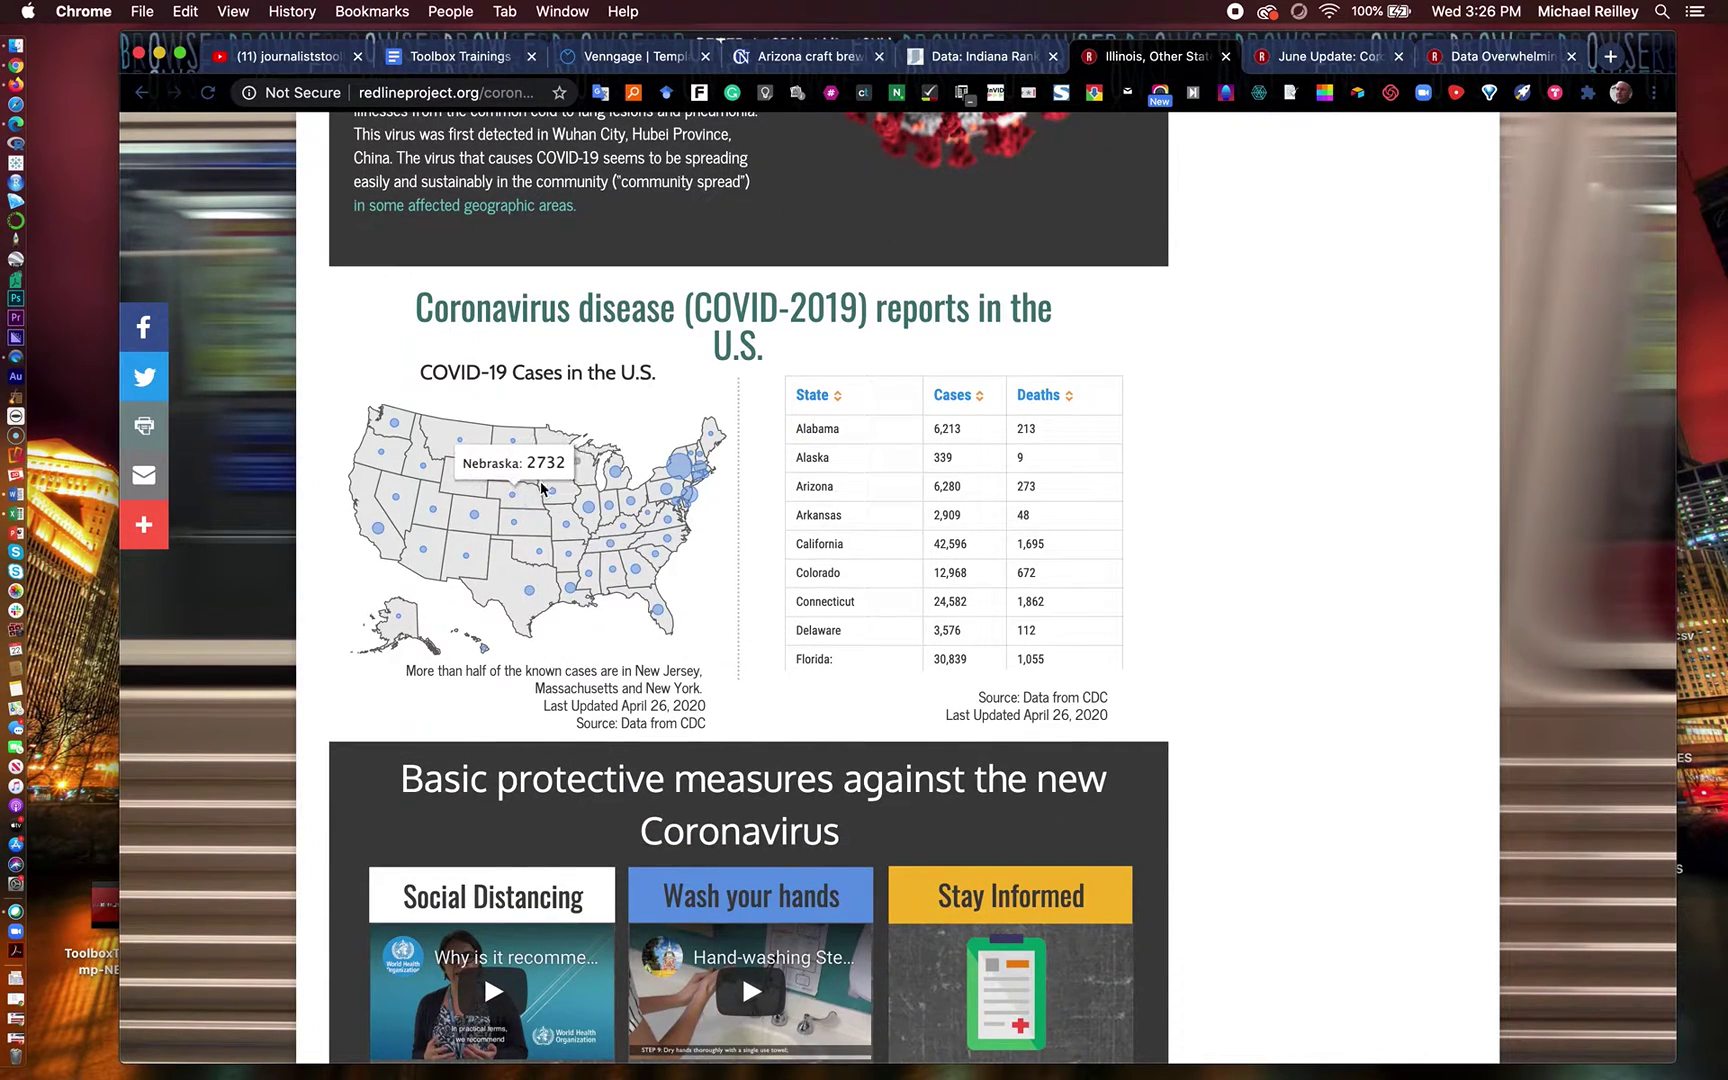
mouse_move(697, 500)
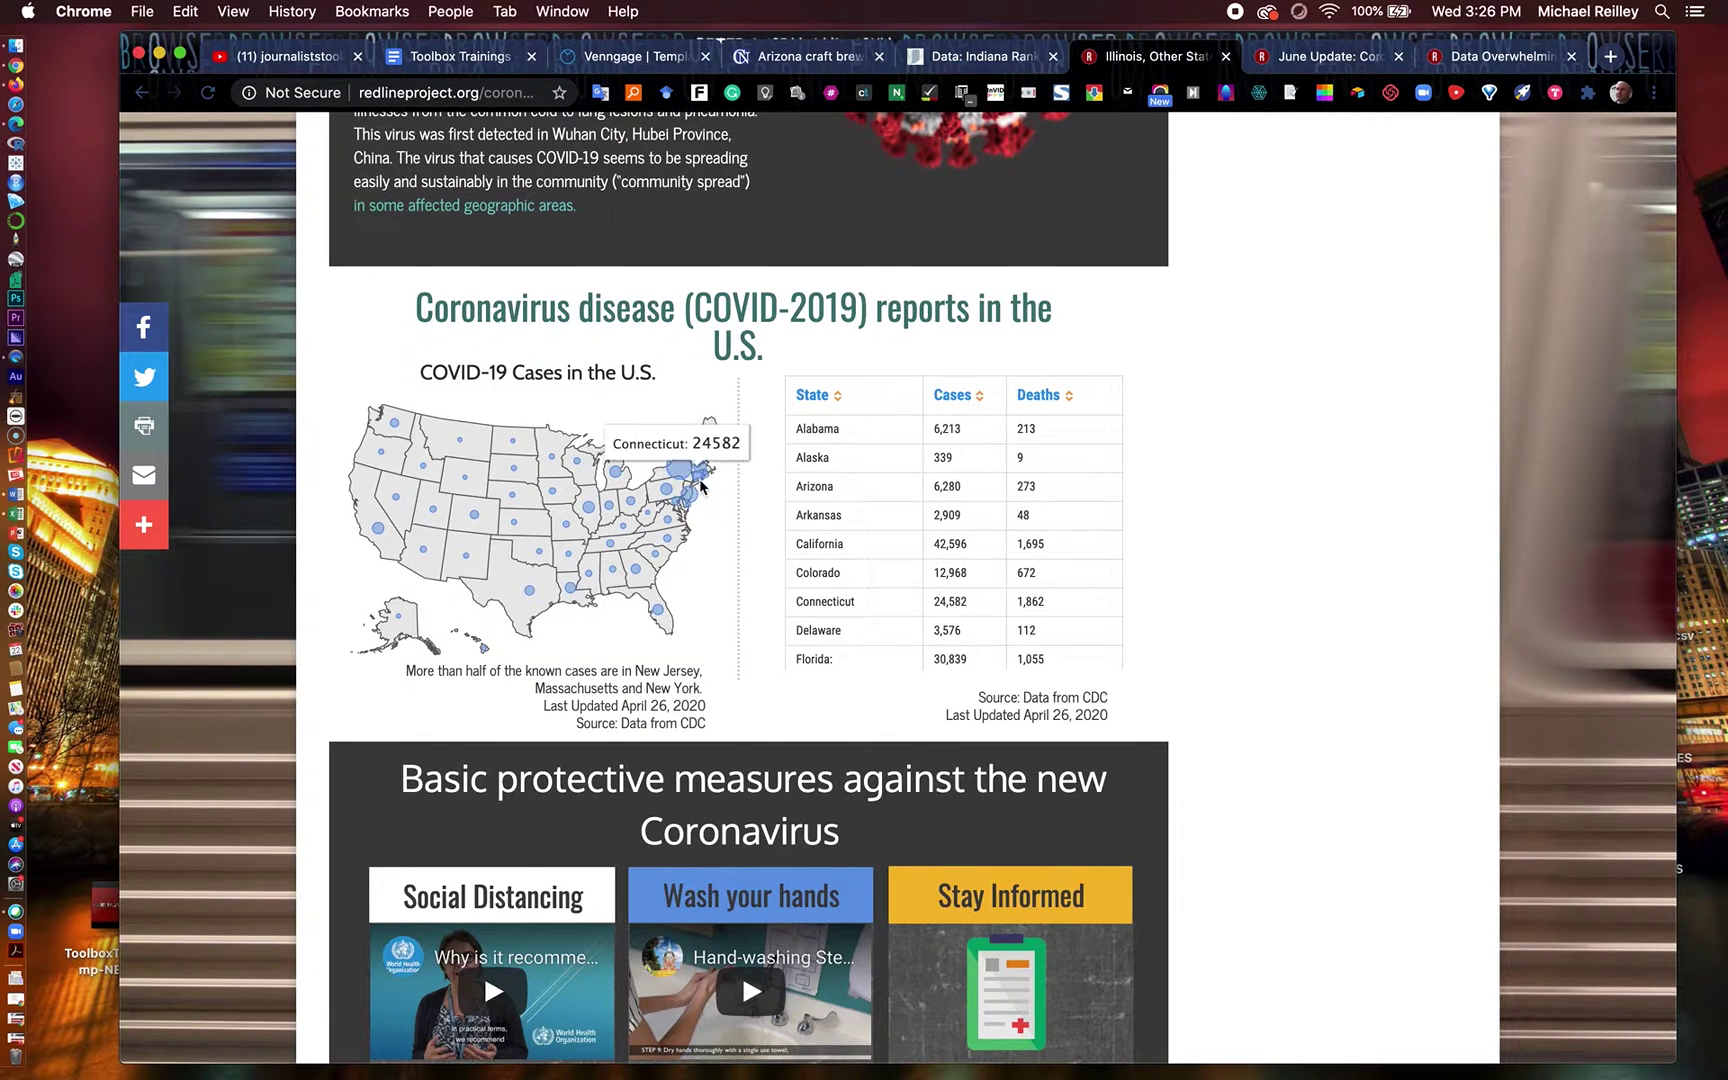
mouse_move(598, 560)
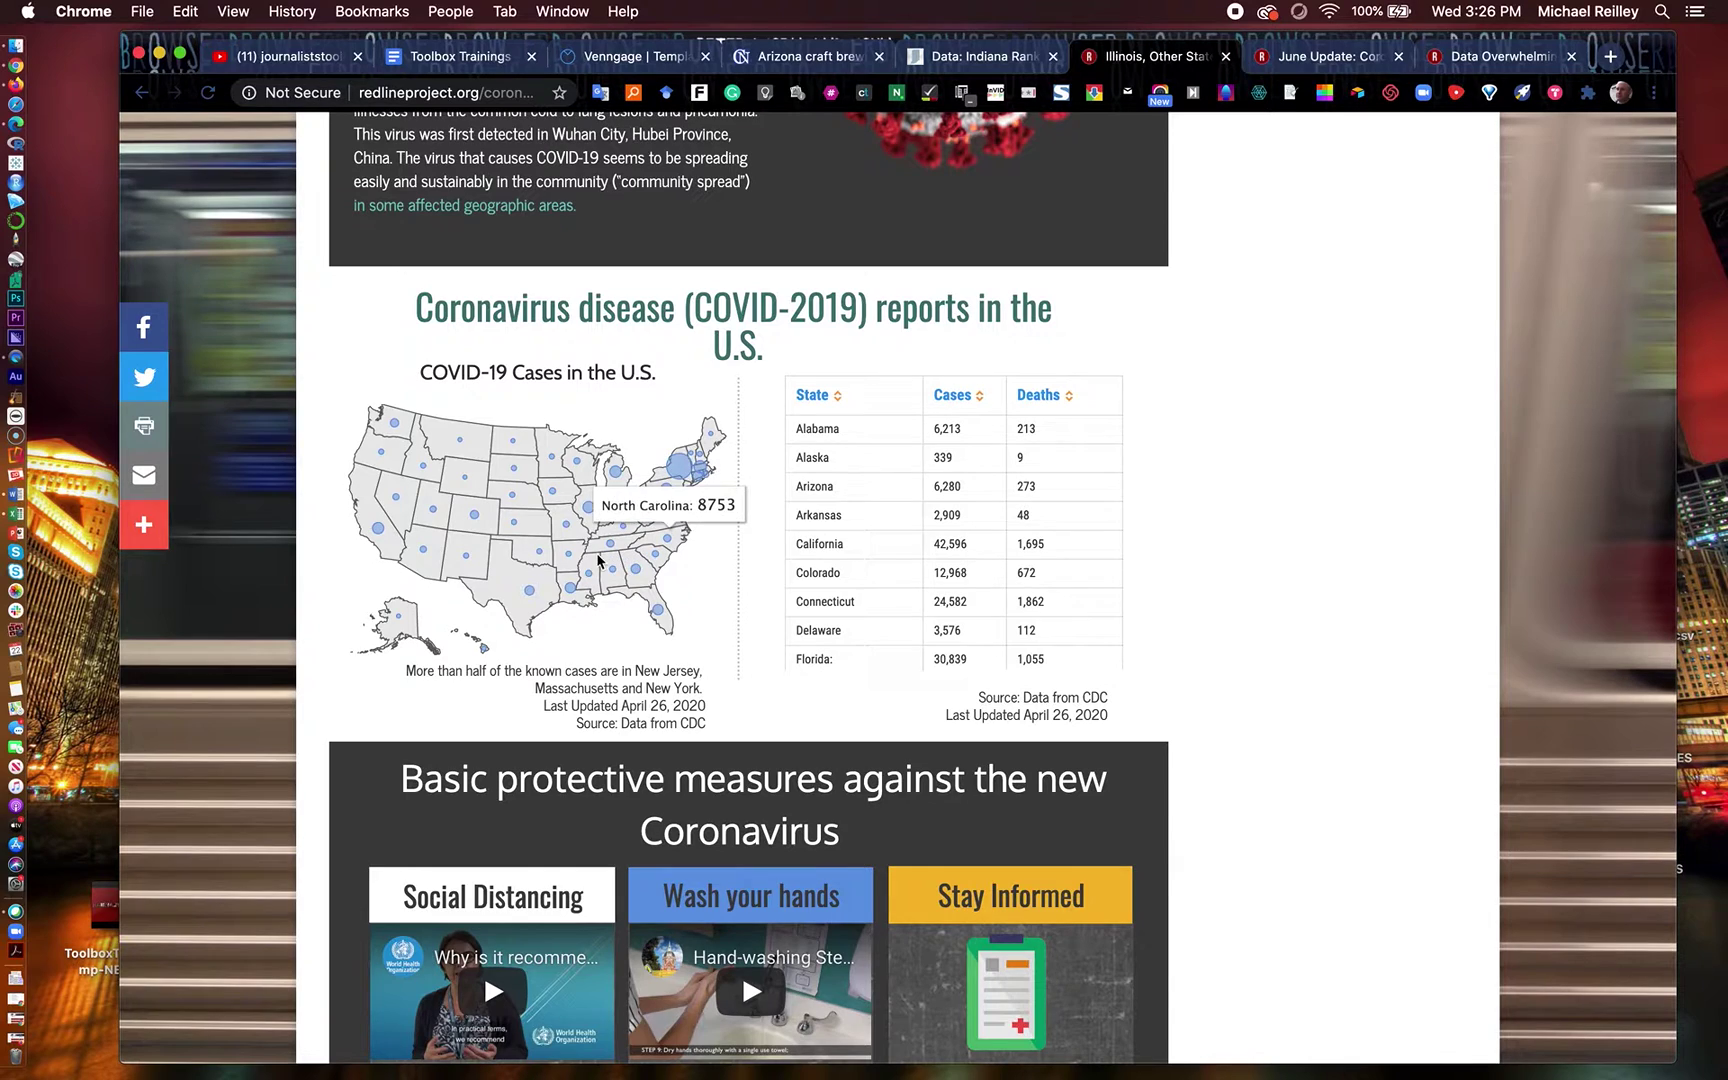
mouse_move(378, 527)
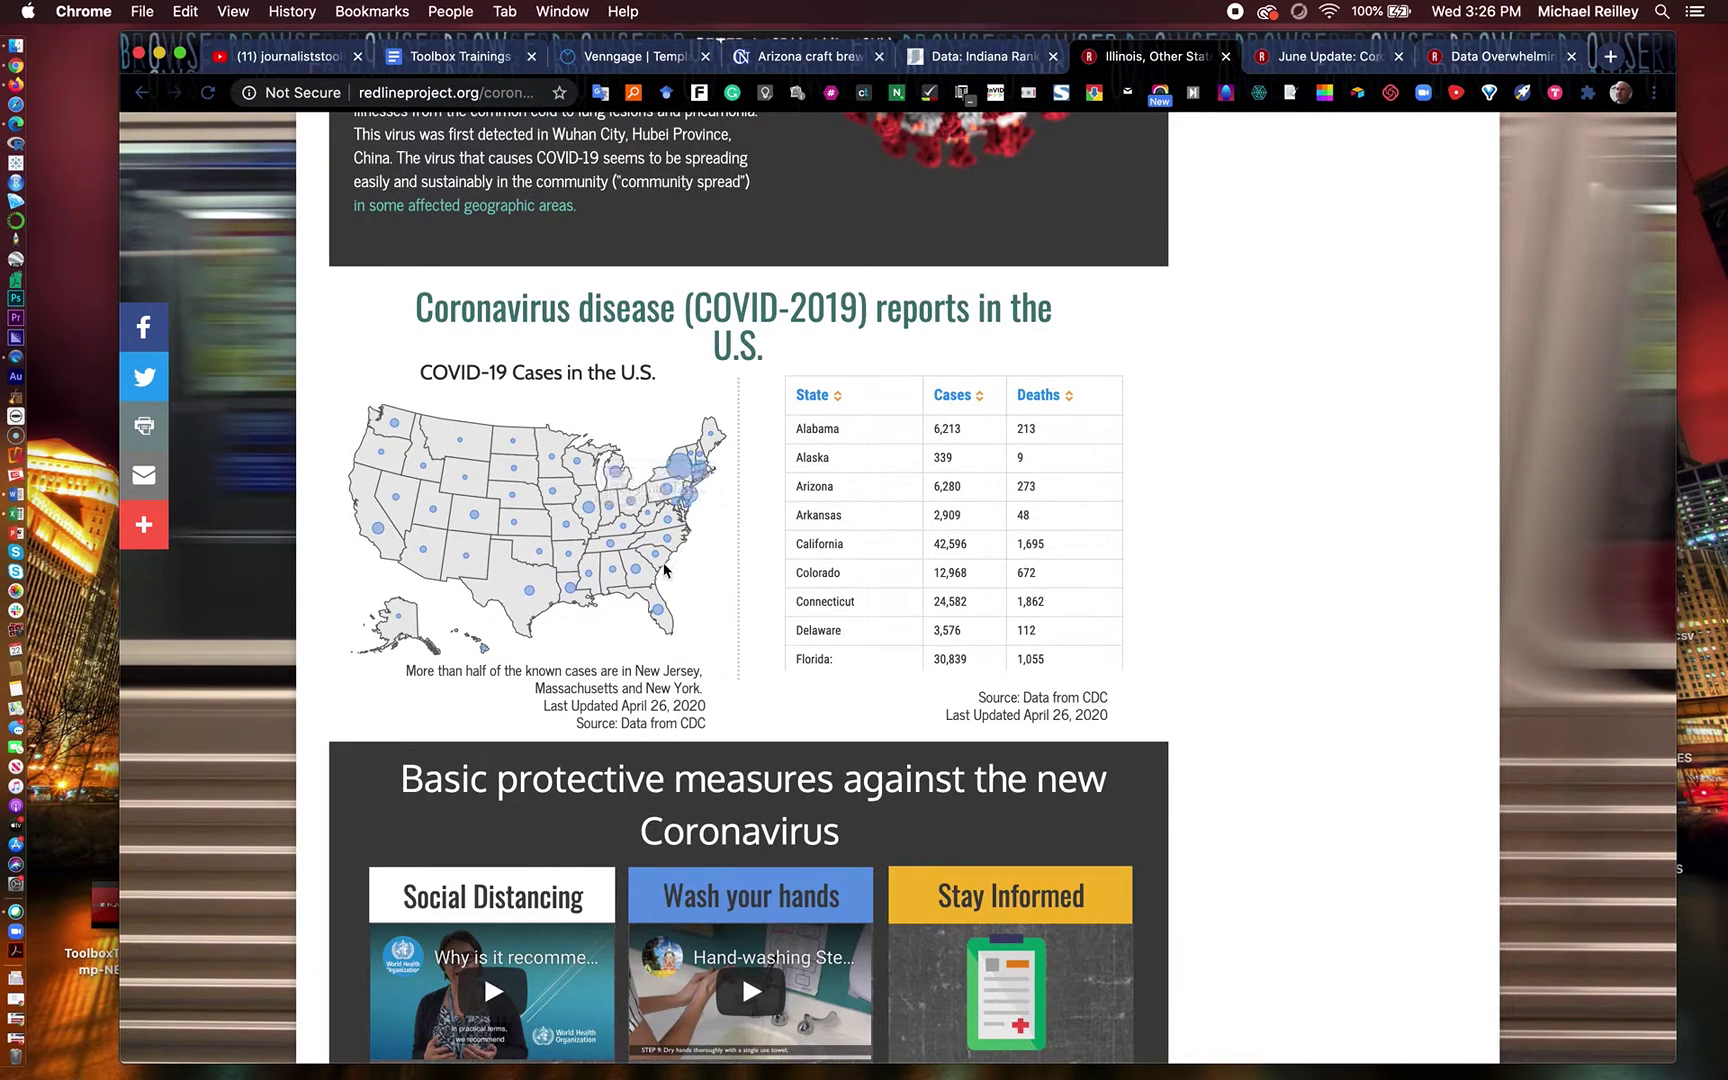
mouse_move(643, 485)
scroll(1019, 548, down, 10)
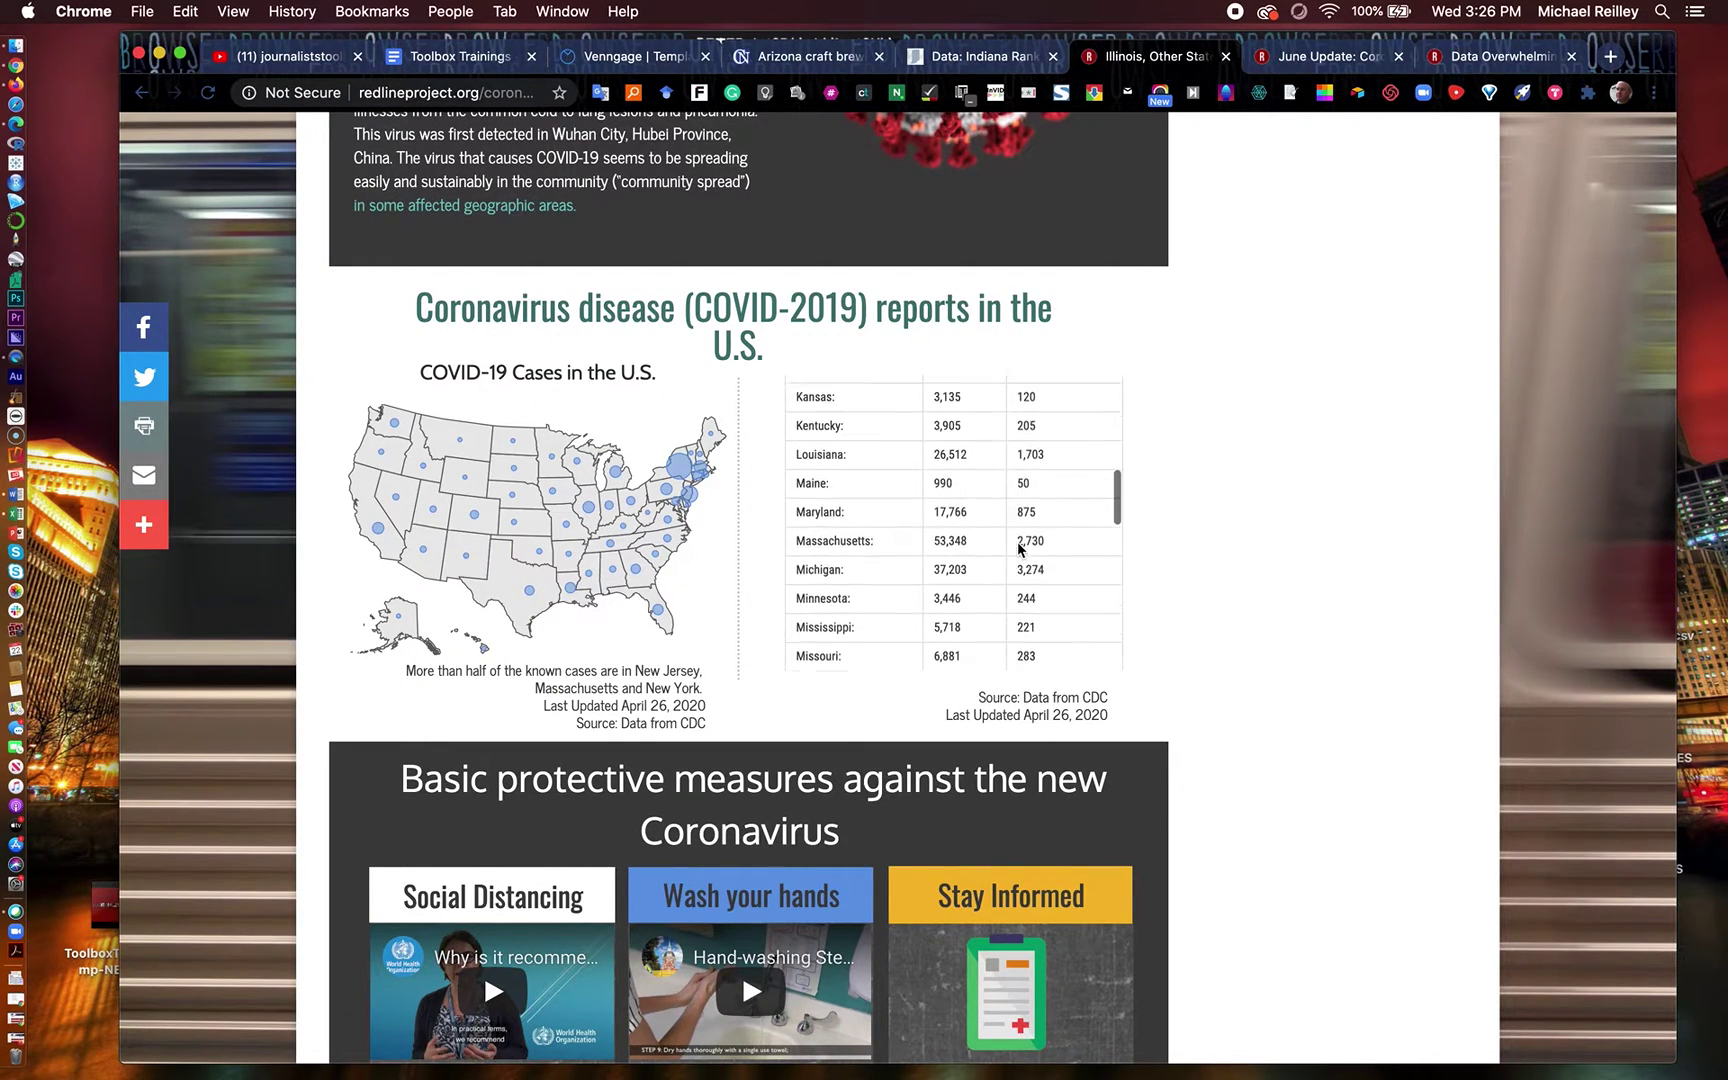
scroll(1019, 548, down, 5)
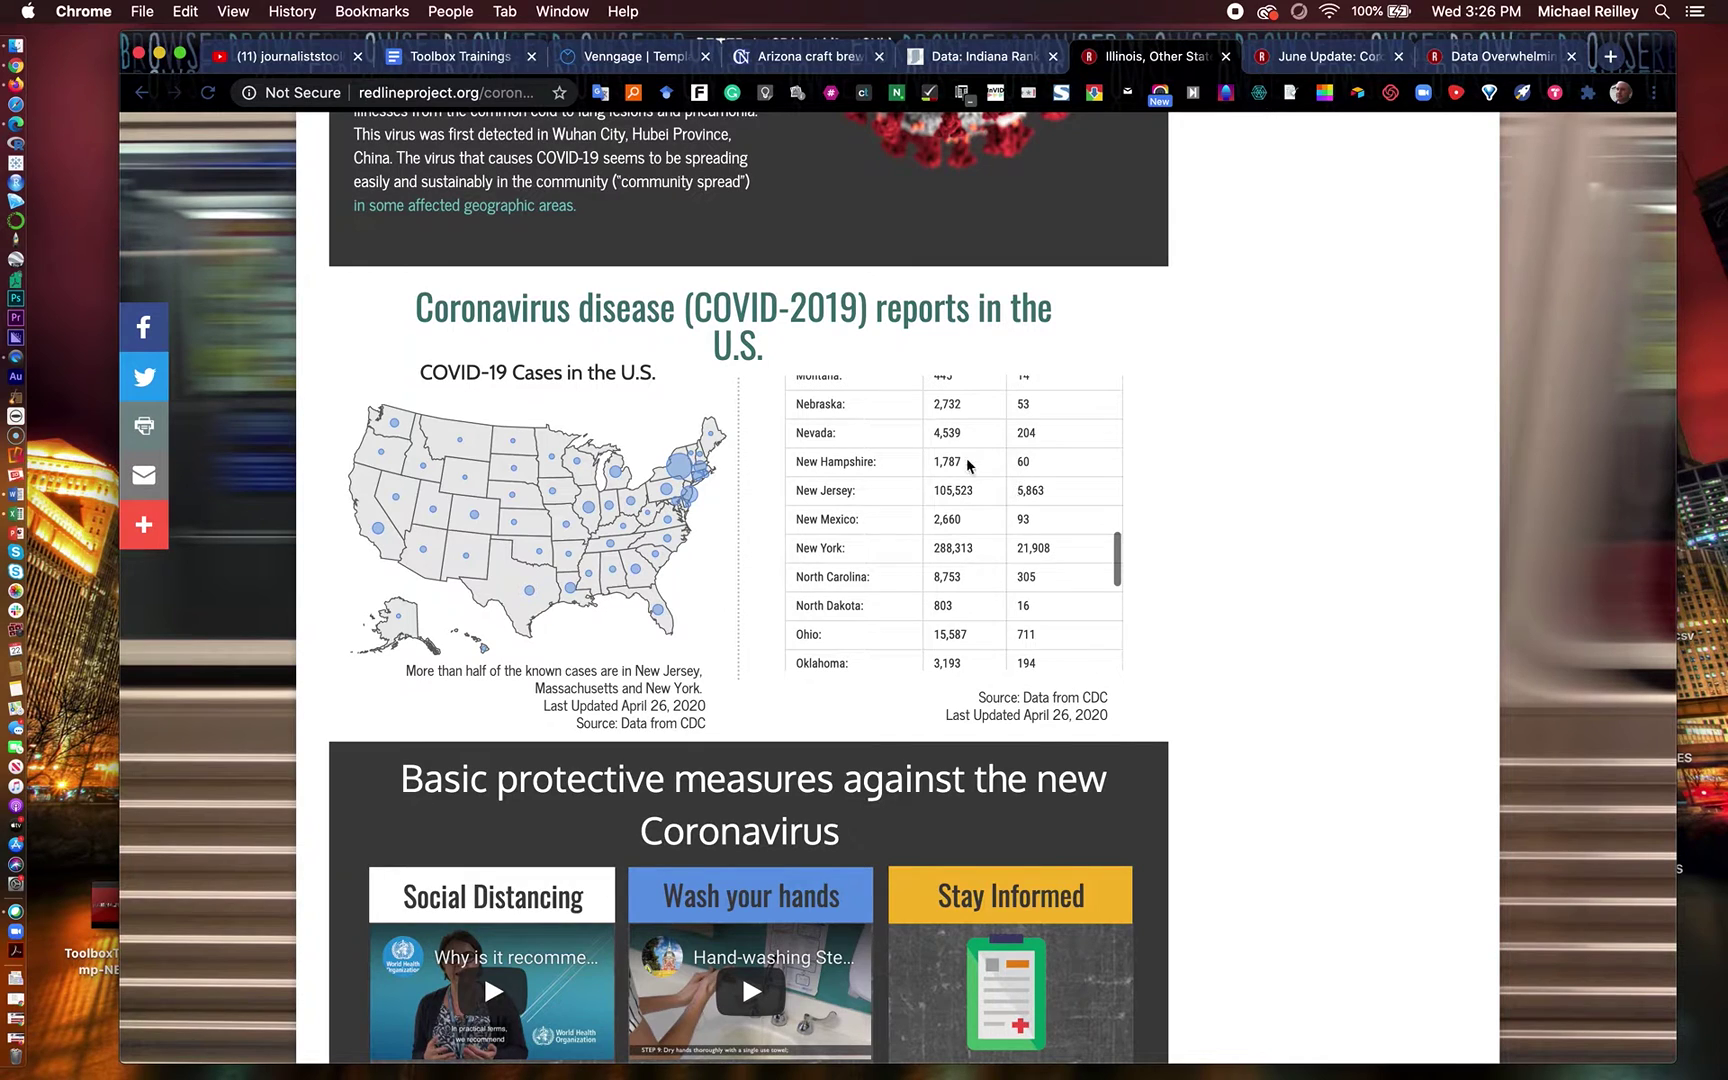
scroll(968, 463, down, 6)
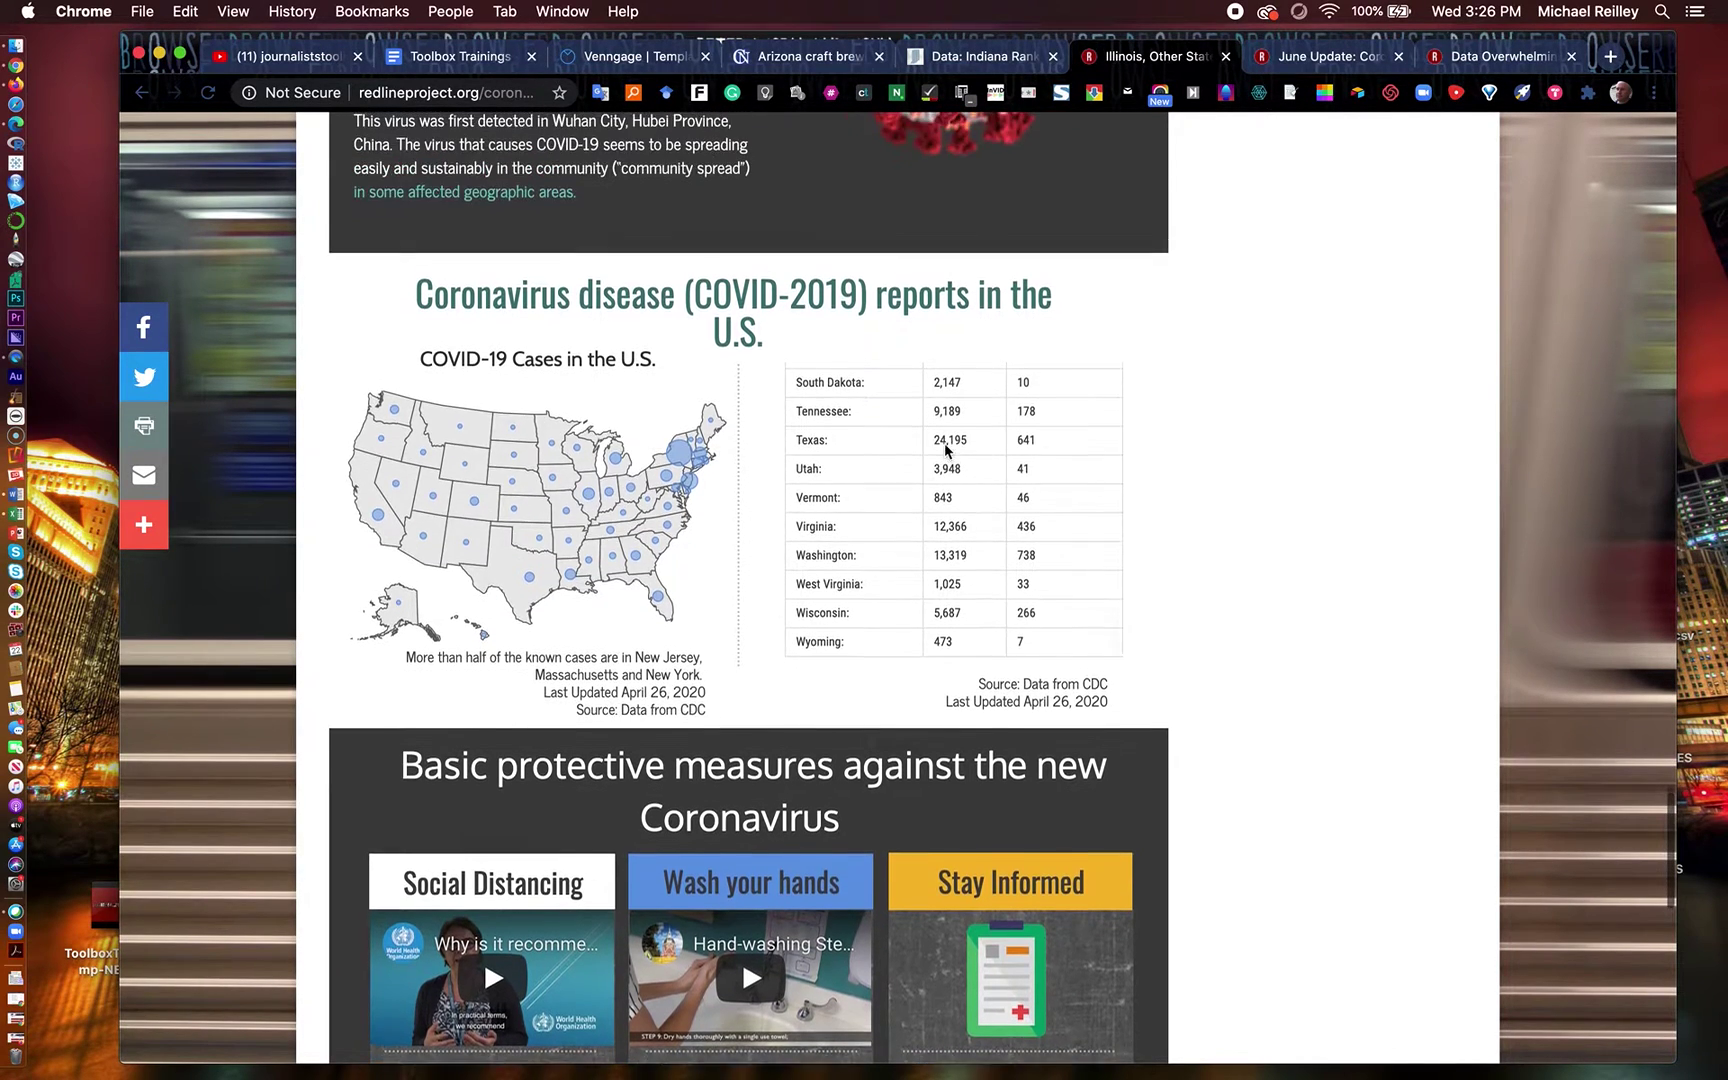
scroll(945, 450, up, 2)
scroll(1273, 630, down, 5)
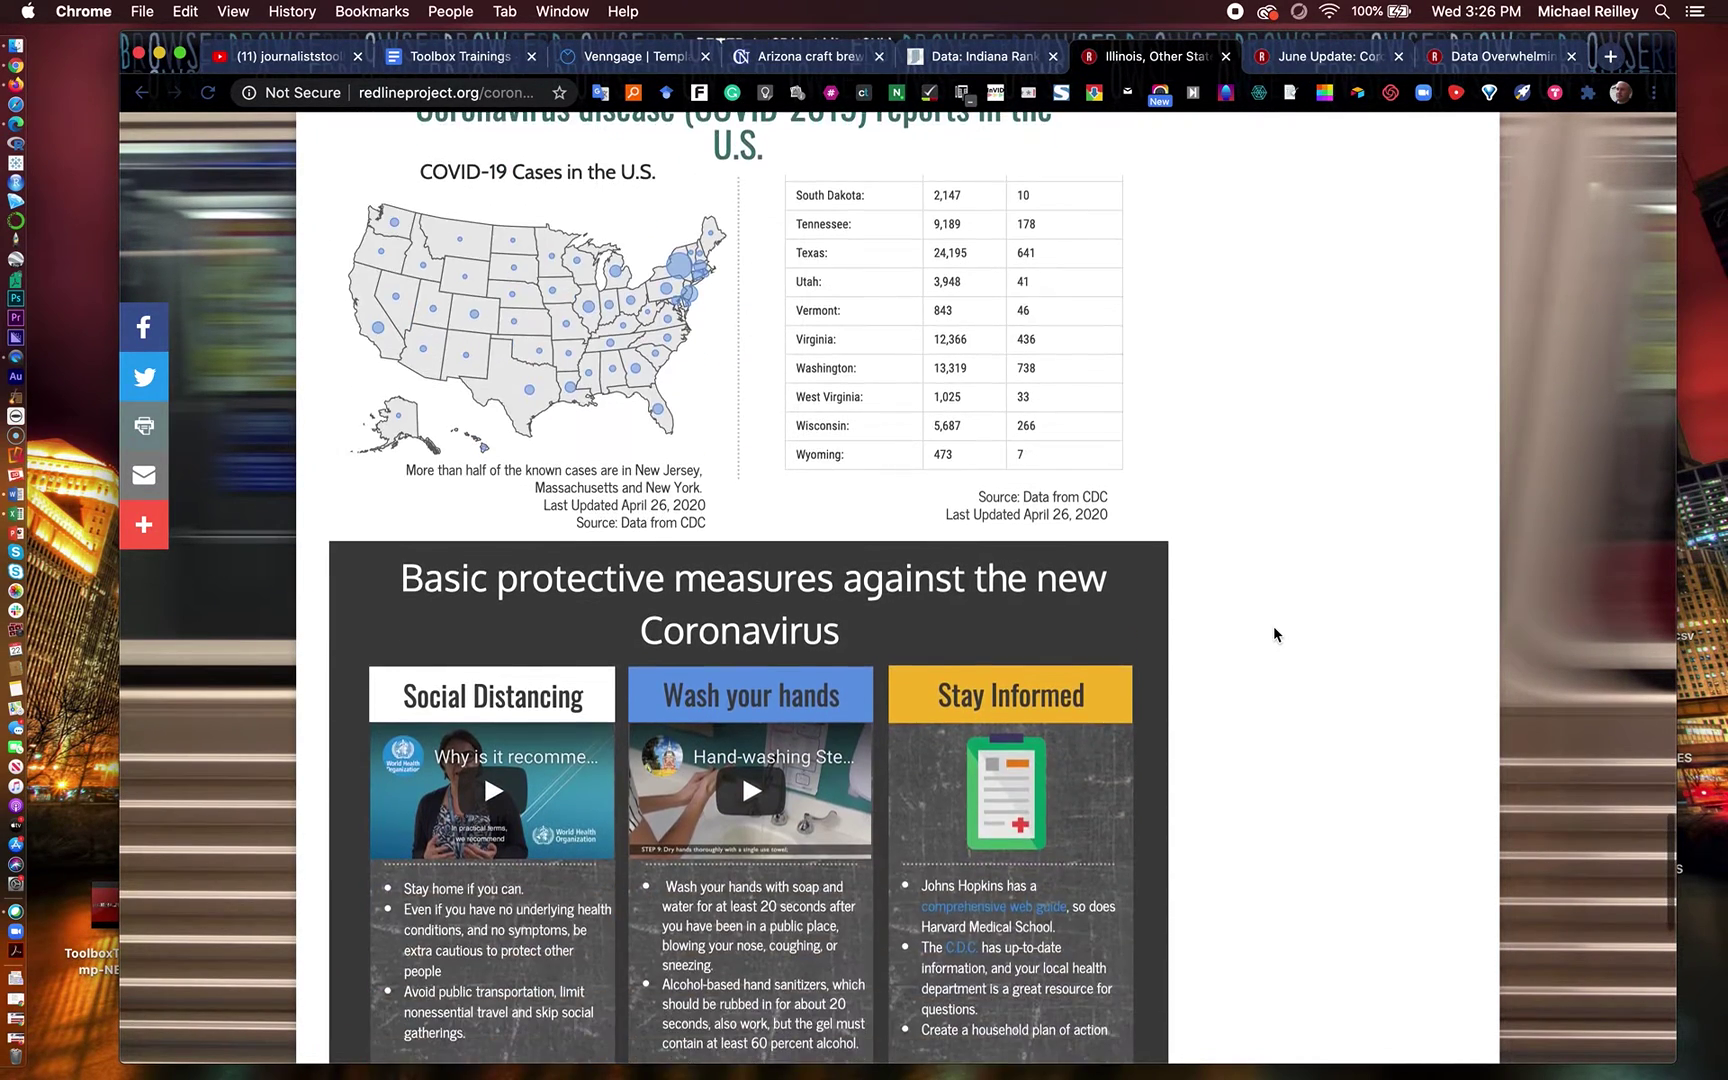
scroll(1274, 627, down, 4)
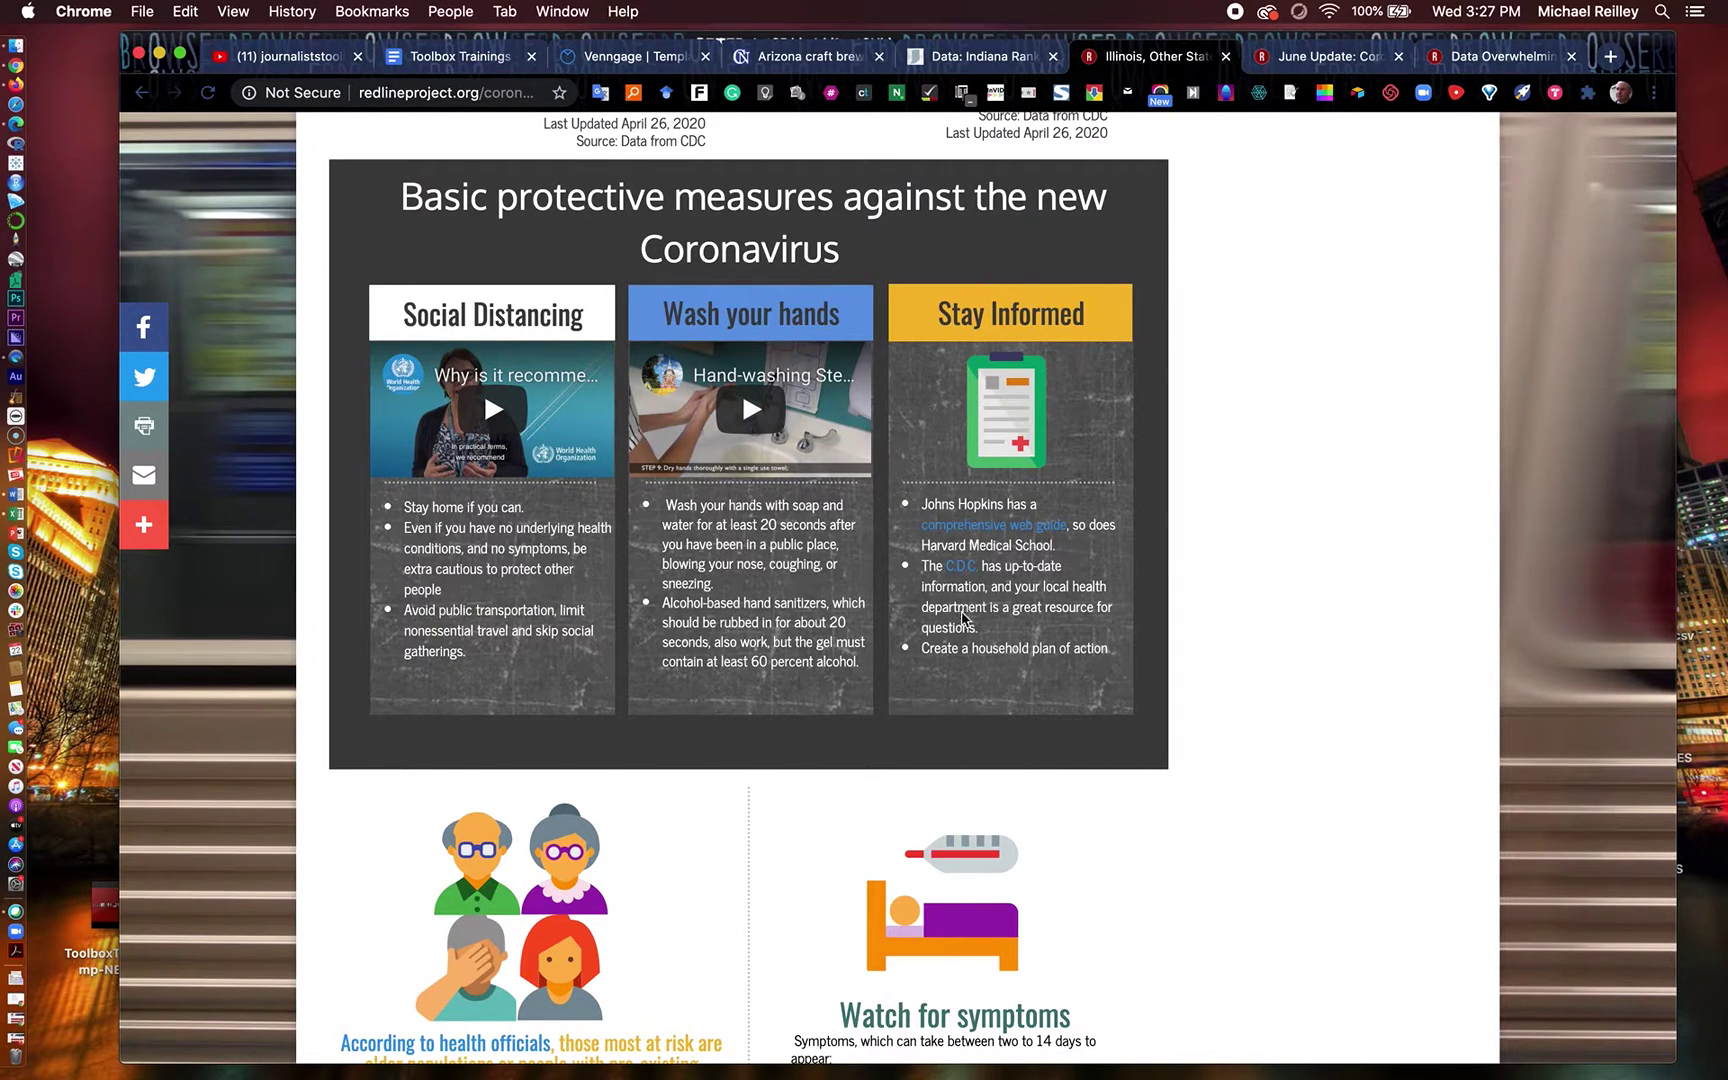
scroll(1245, 701, down, 5)
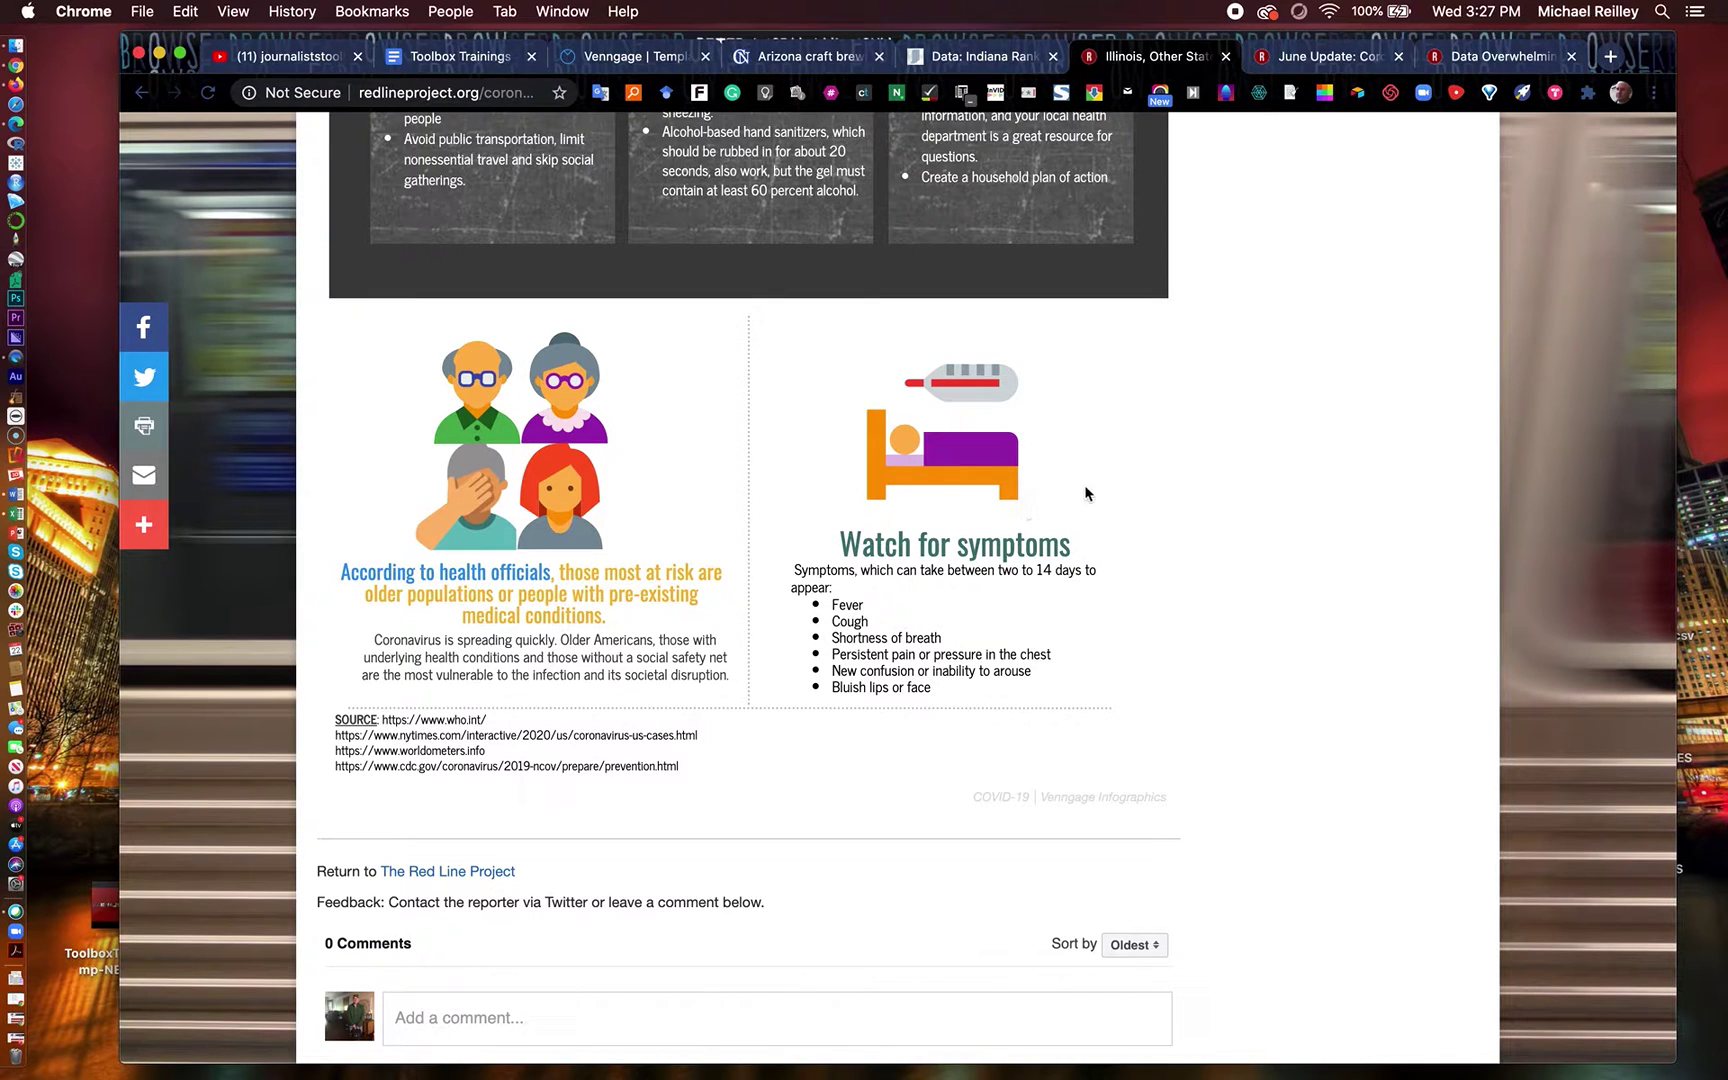
scroll(1231, 405, up, 13)
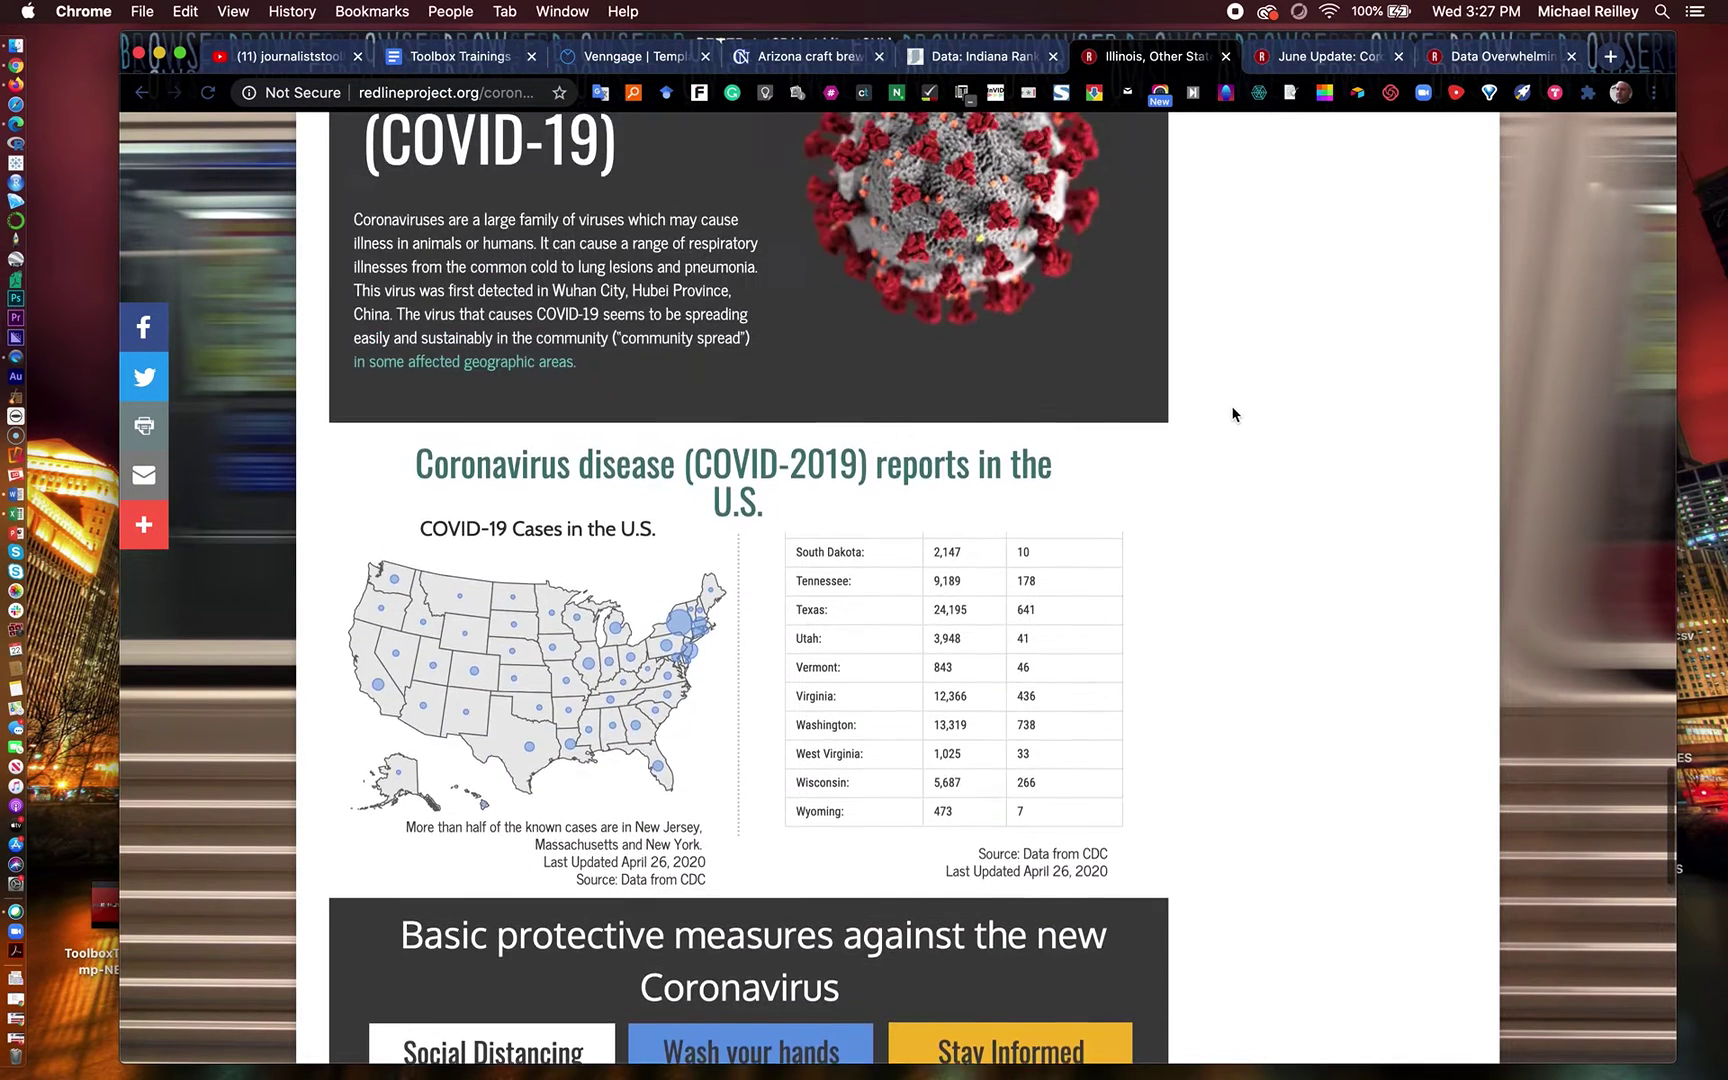
scroll(1231, 405, up, 4)
scroll(1231, 405, down, 6)
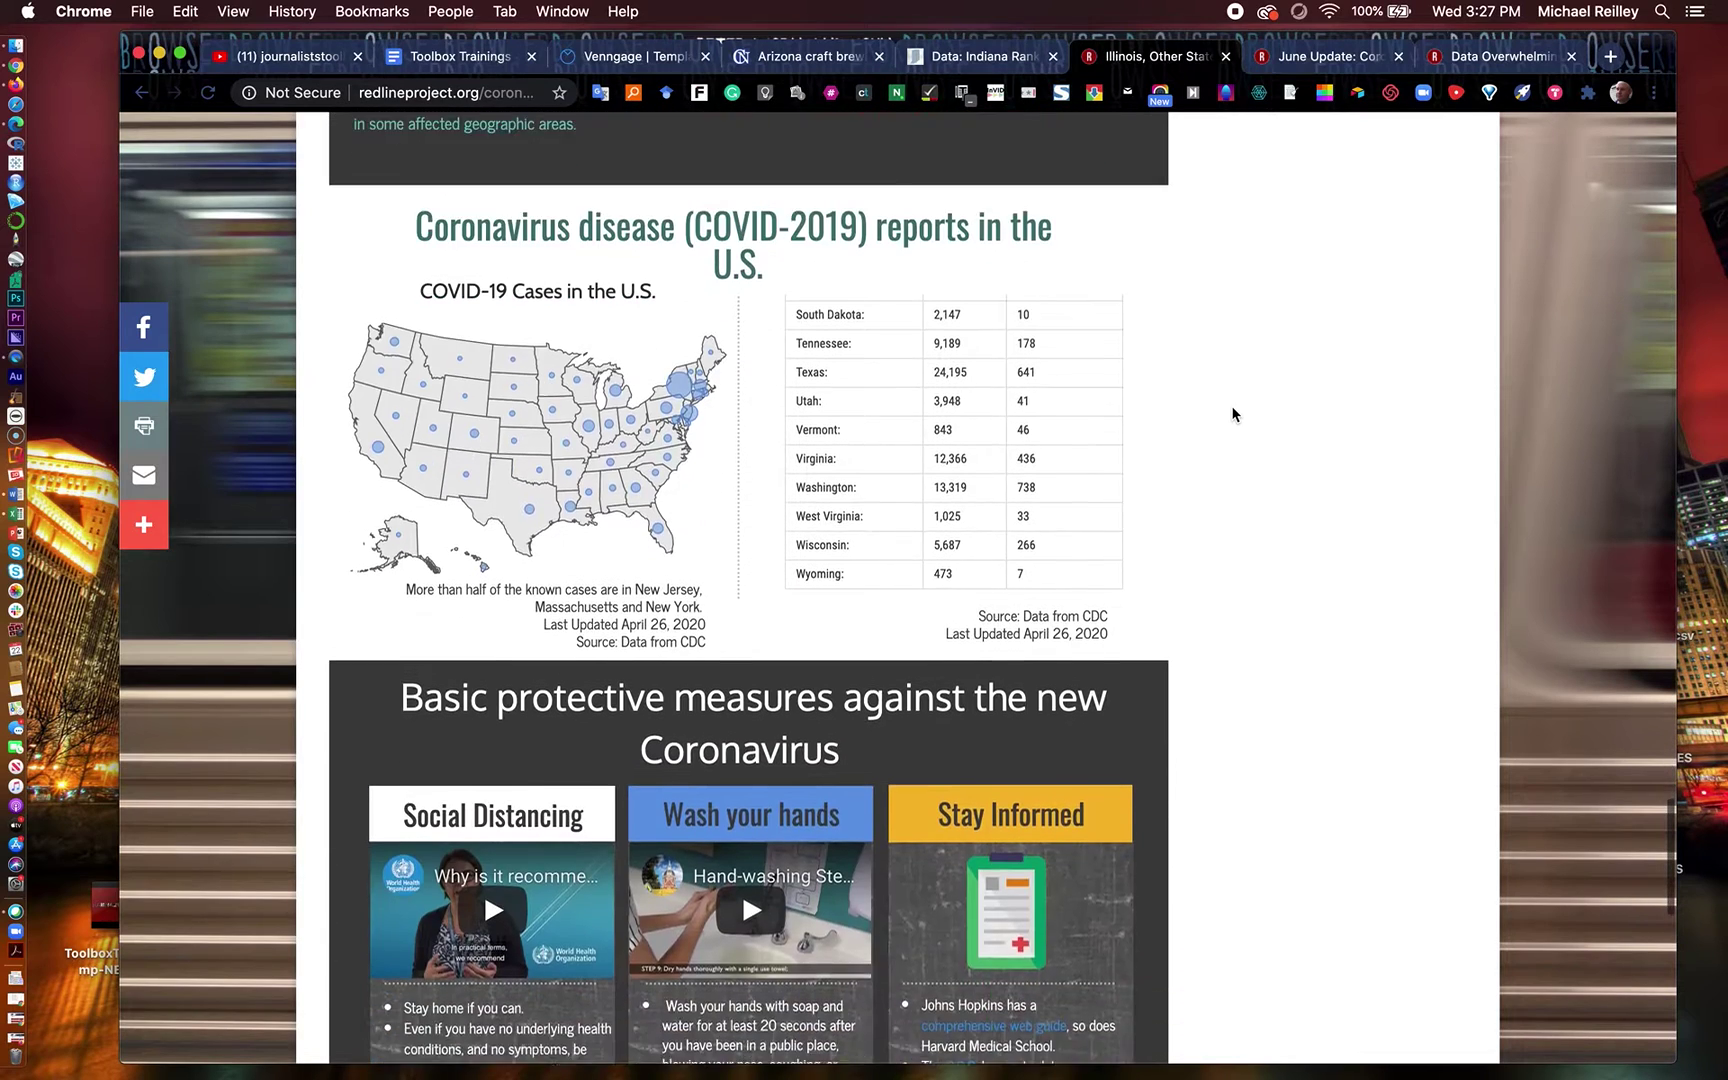
scroll(1231, 405, down, 3)
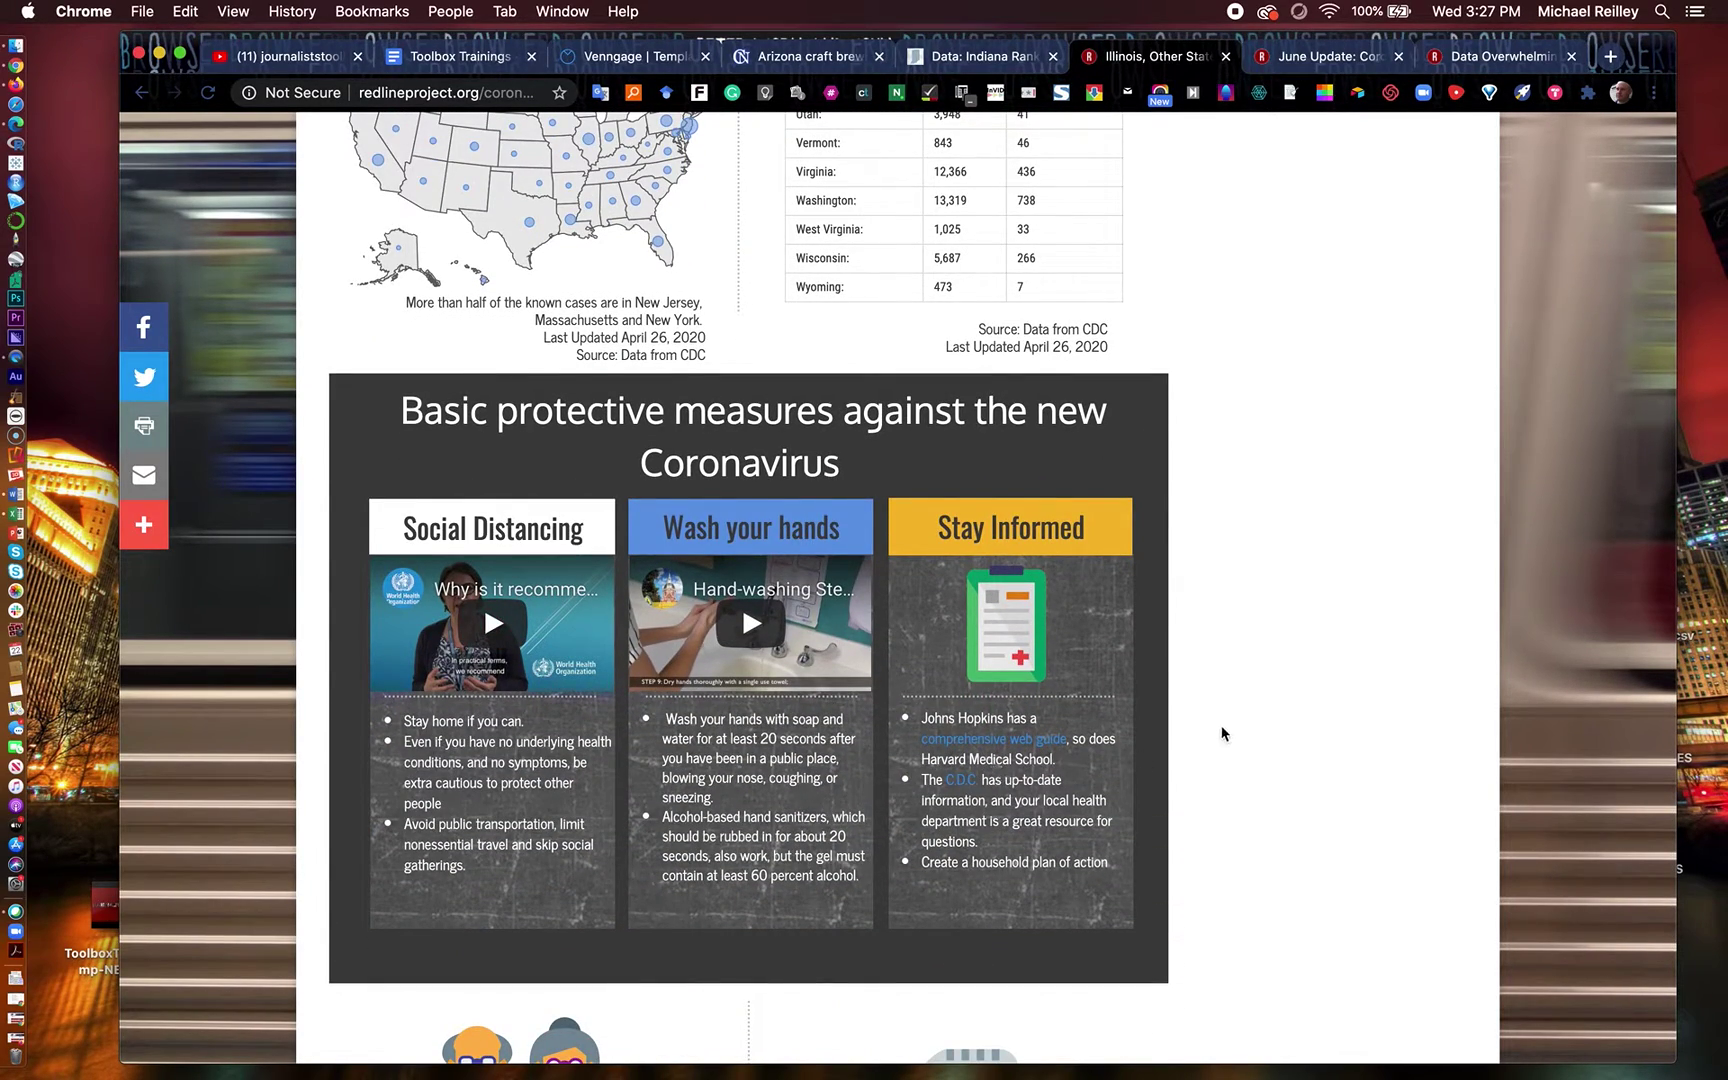
scroll(1258, 690, up, 7)
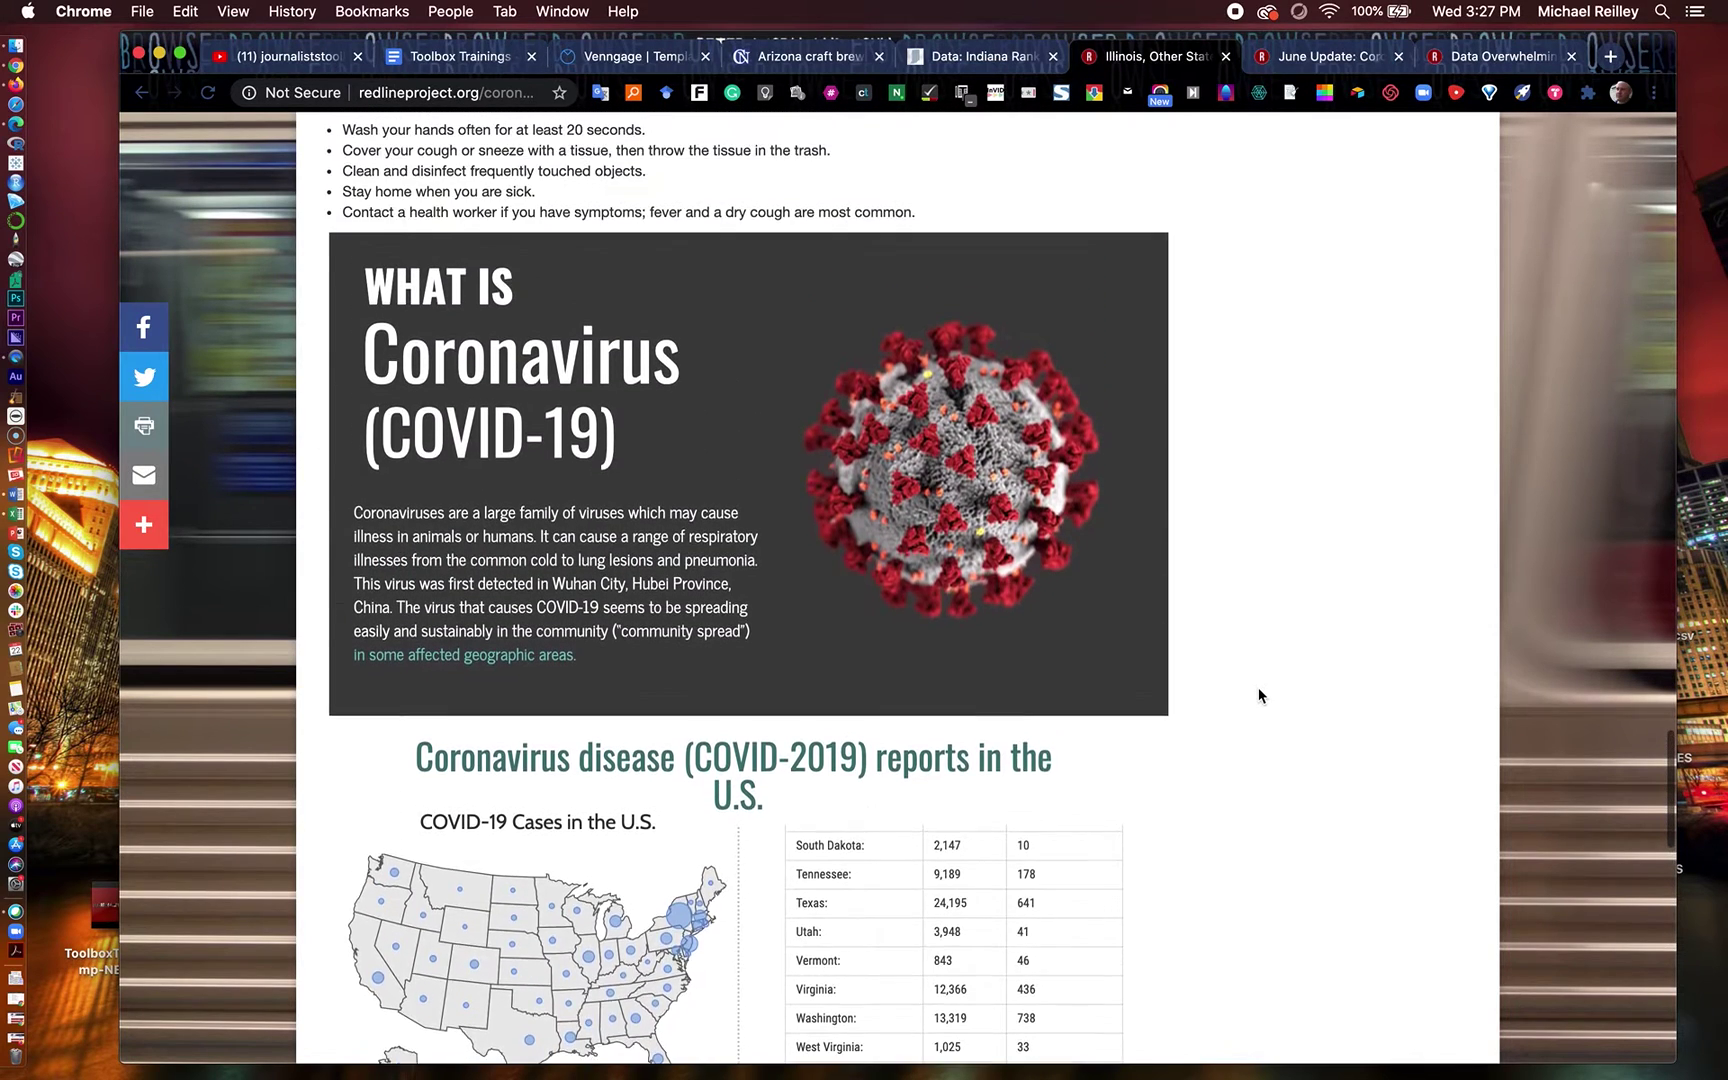
scroll(1258, 695, down, 5)
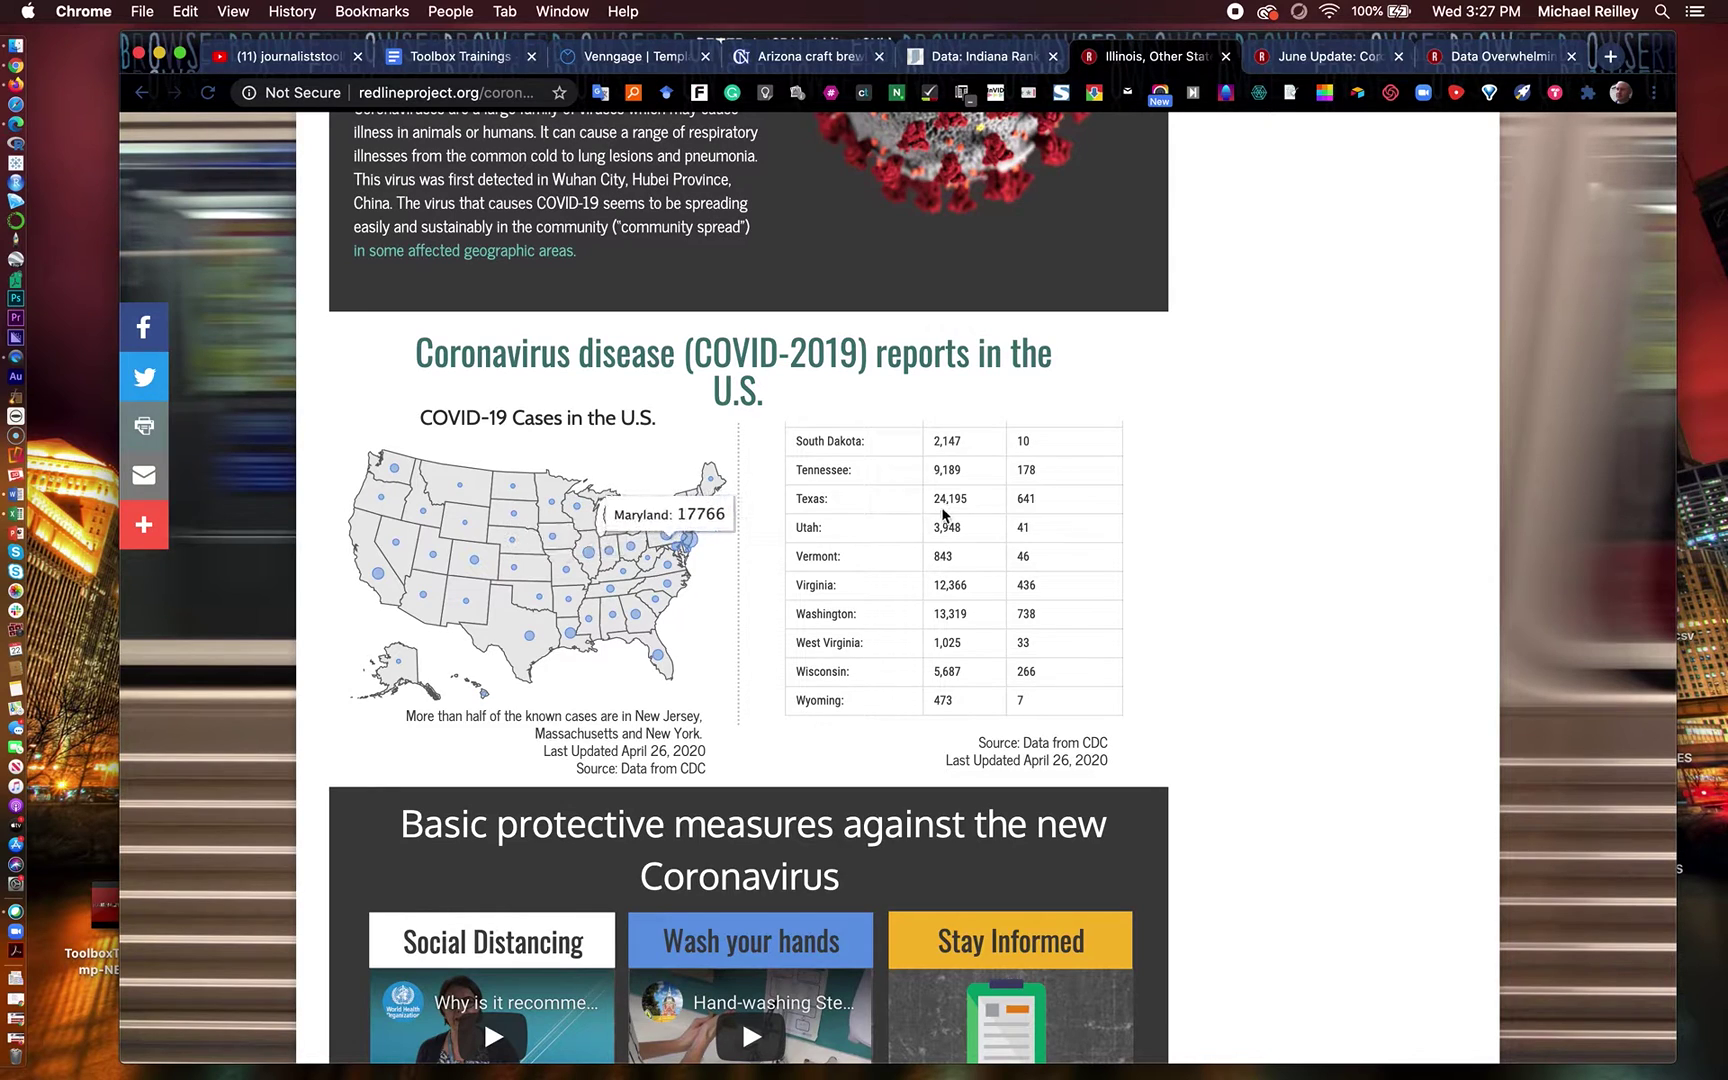
scroll(1174, 776, down, 8)
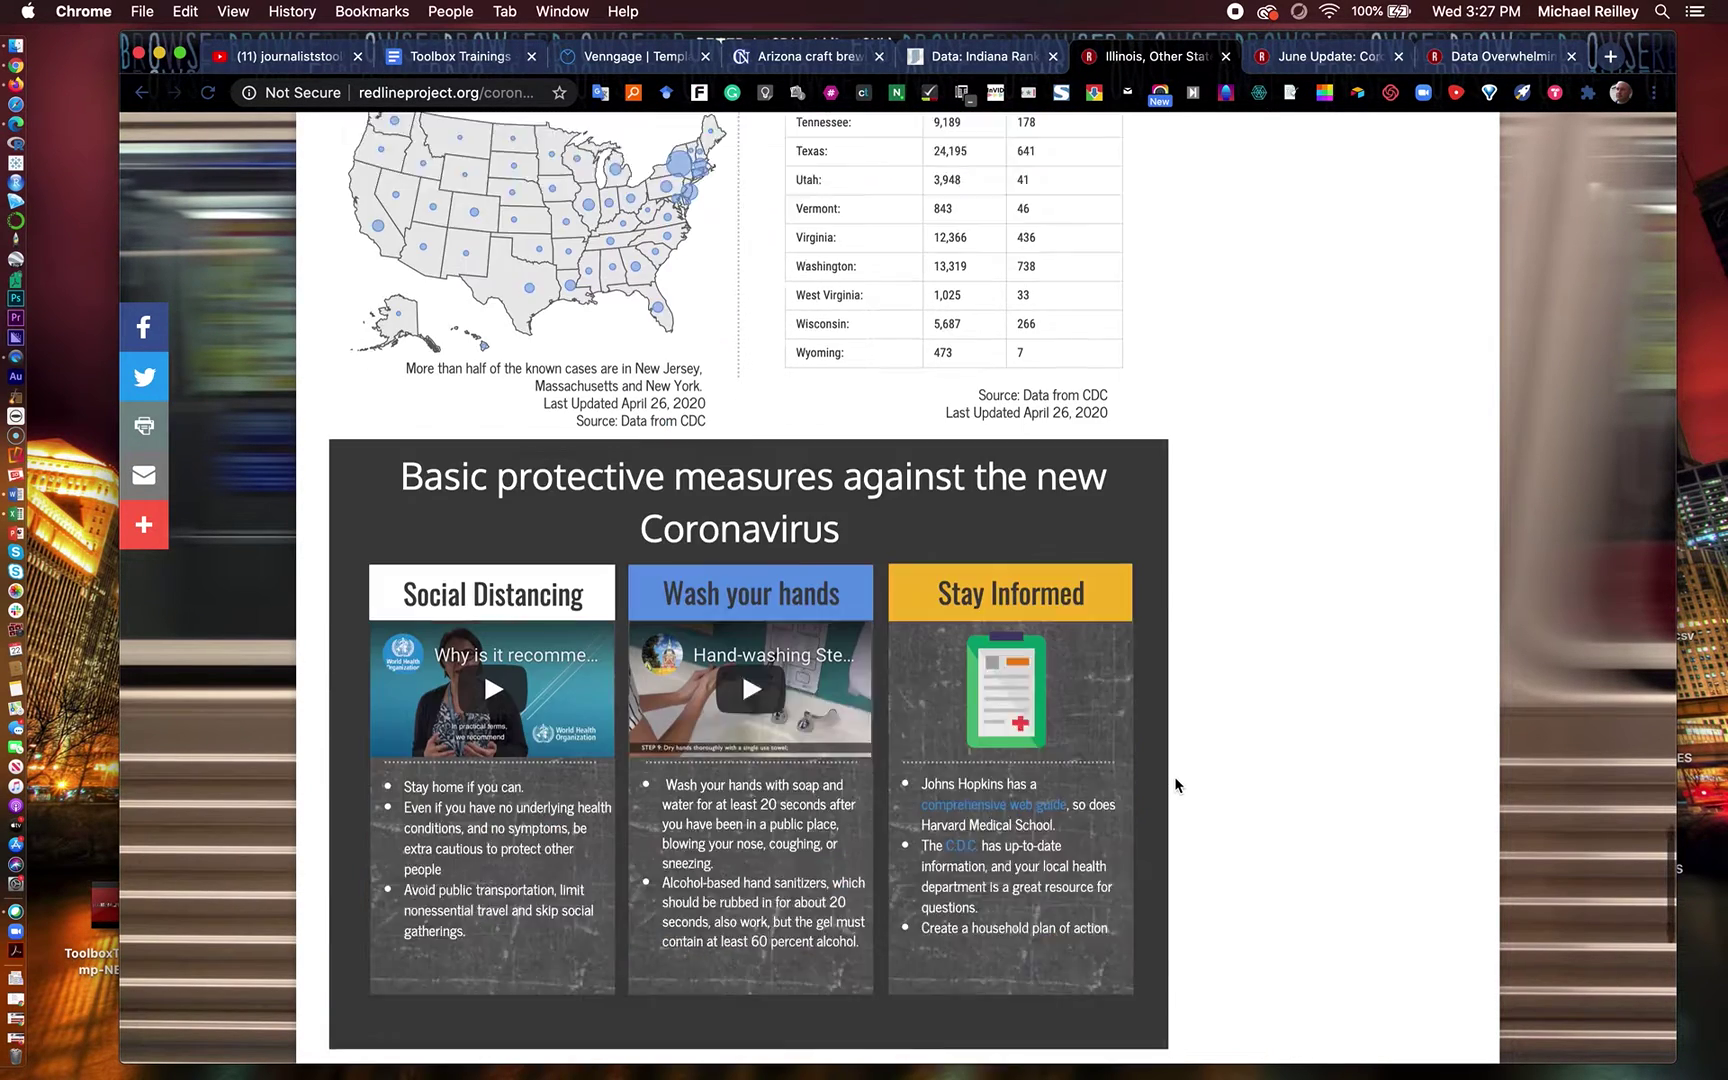
scroll(1177, 929, down, 5)
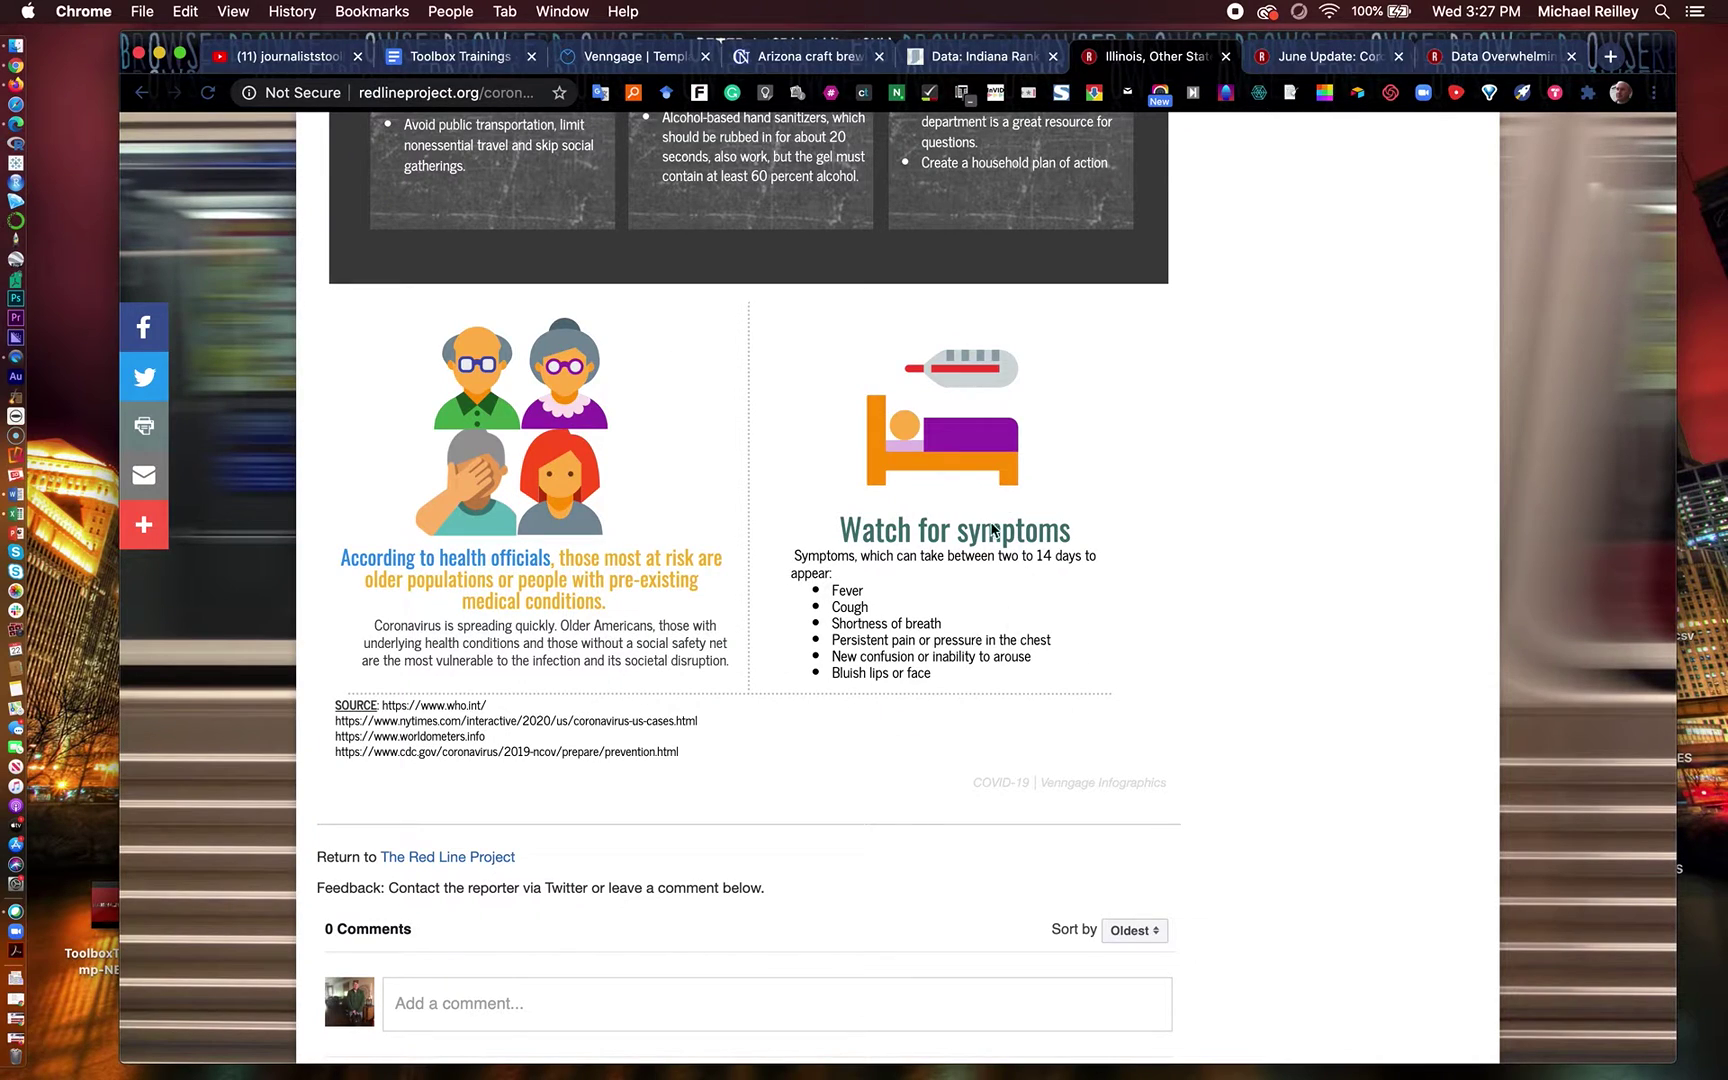
scroll(1286, 576, up, 12)
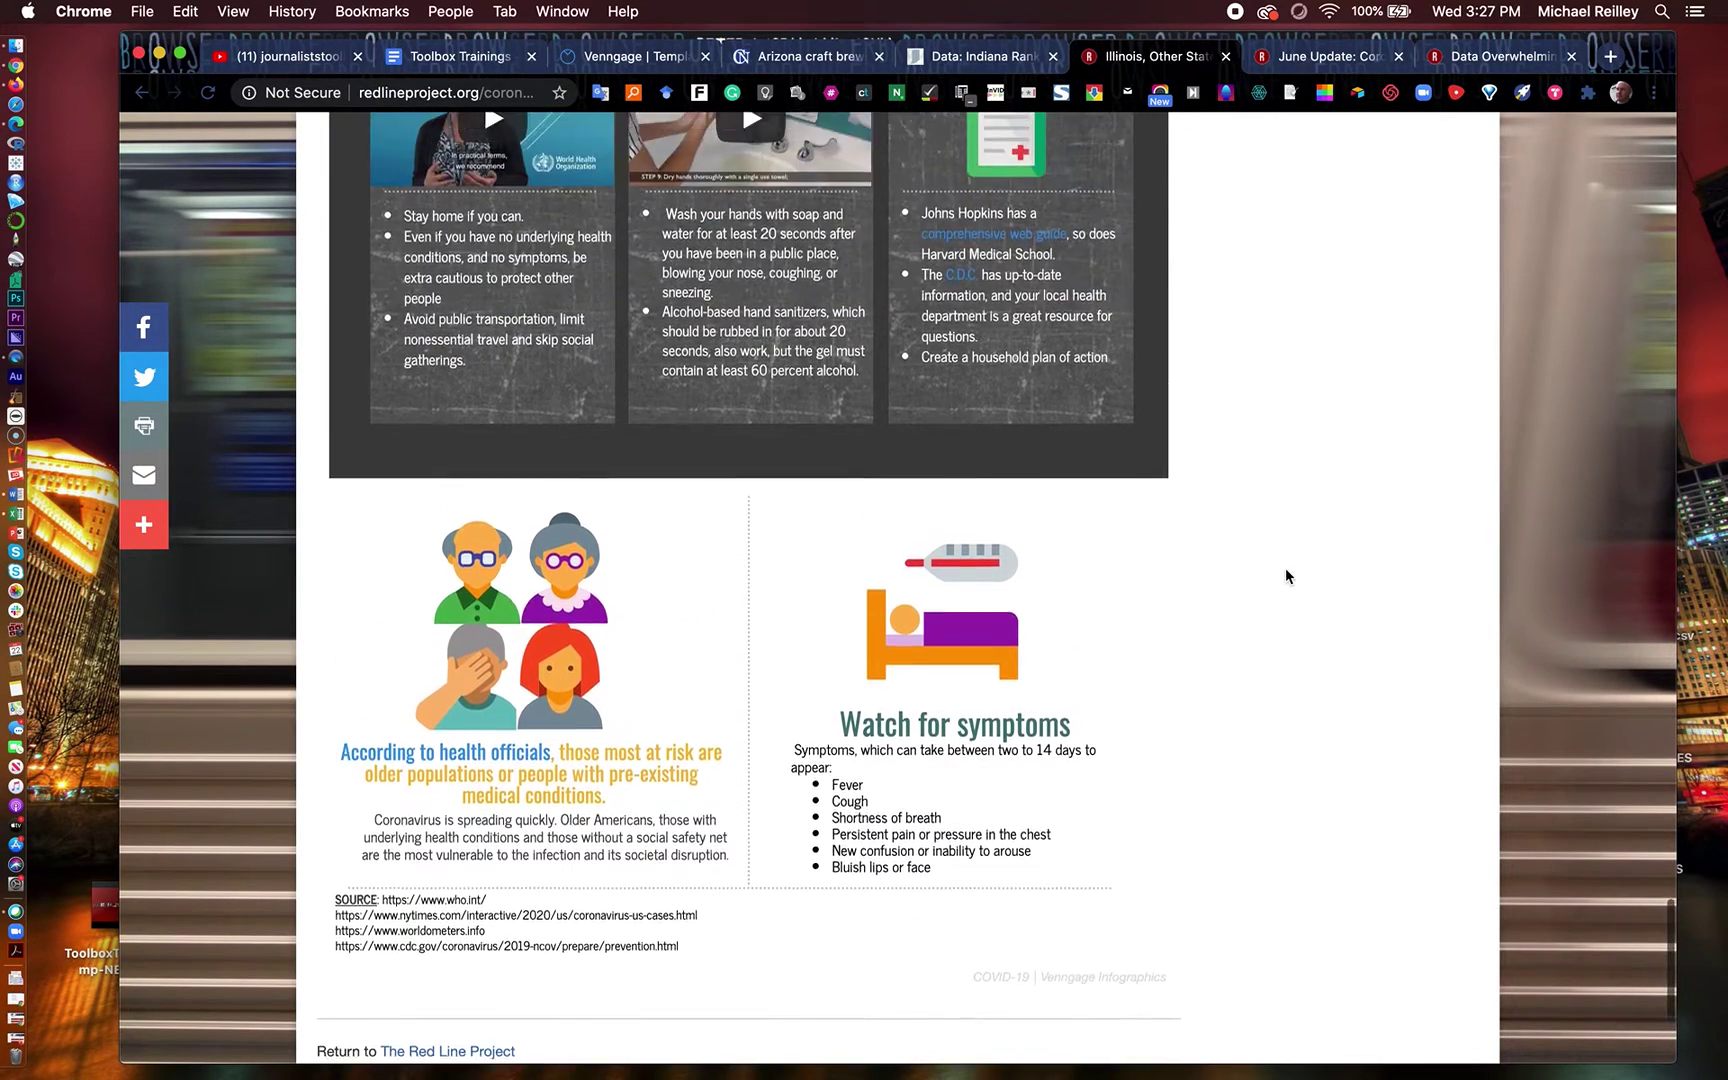
scroll(1286, 576, up, 13)
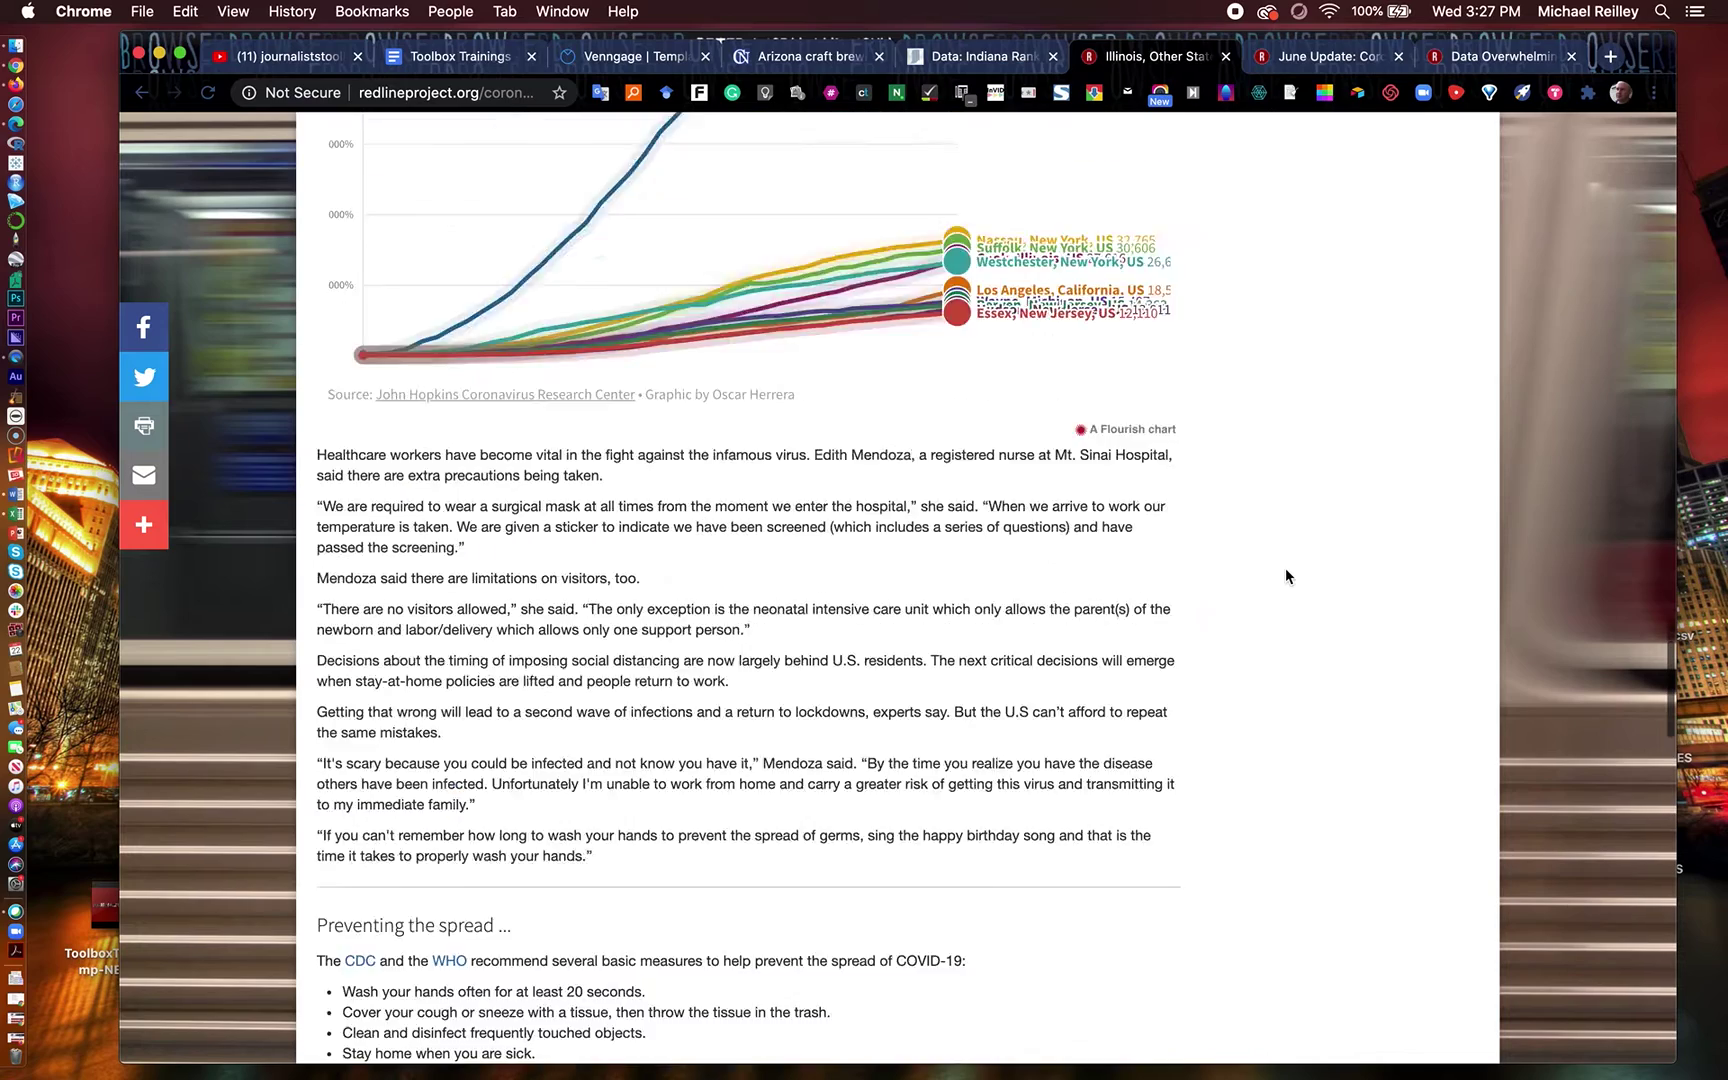
scroll(1286, 576, down, 12)
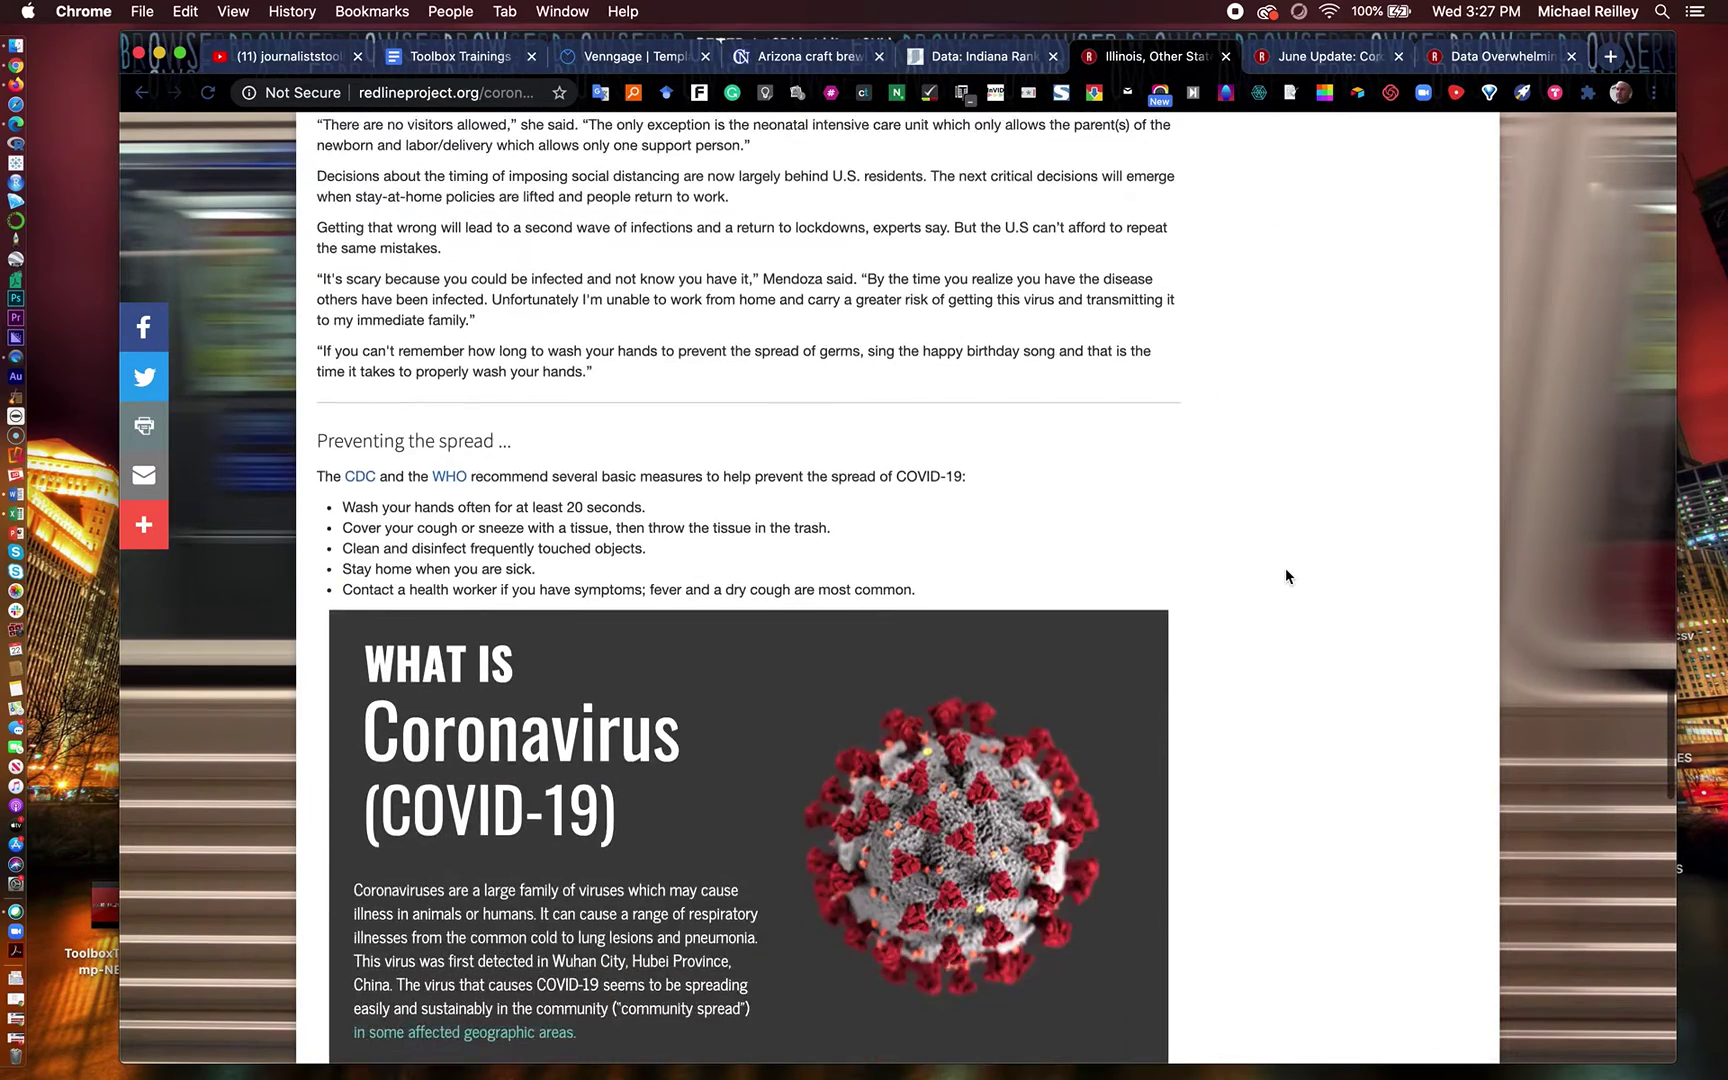
Scroll through the June Update: Coronavirus in Chicago cases-and-deaths charts
click(1323, 62)
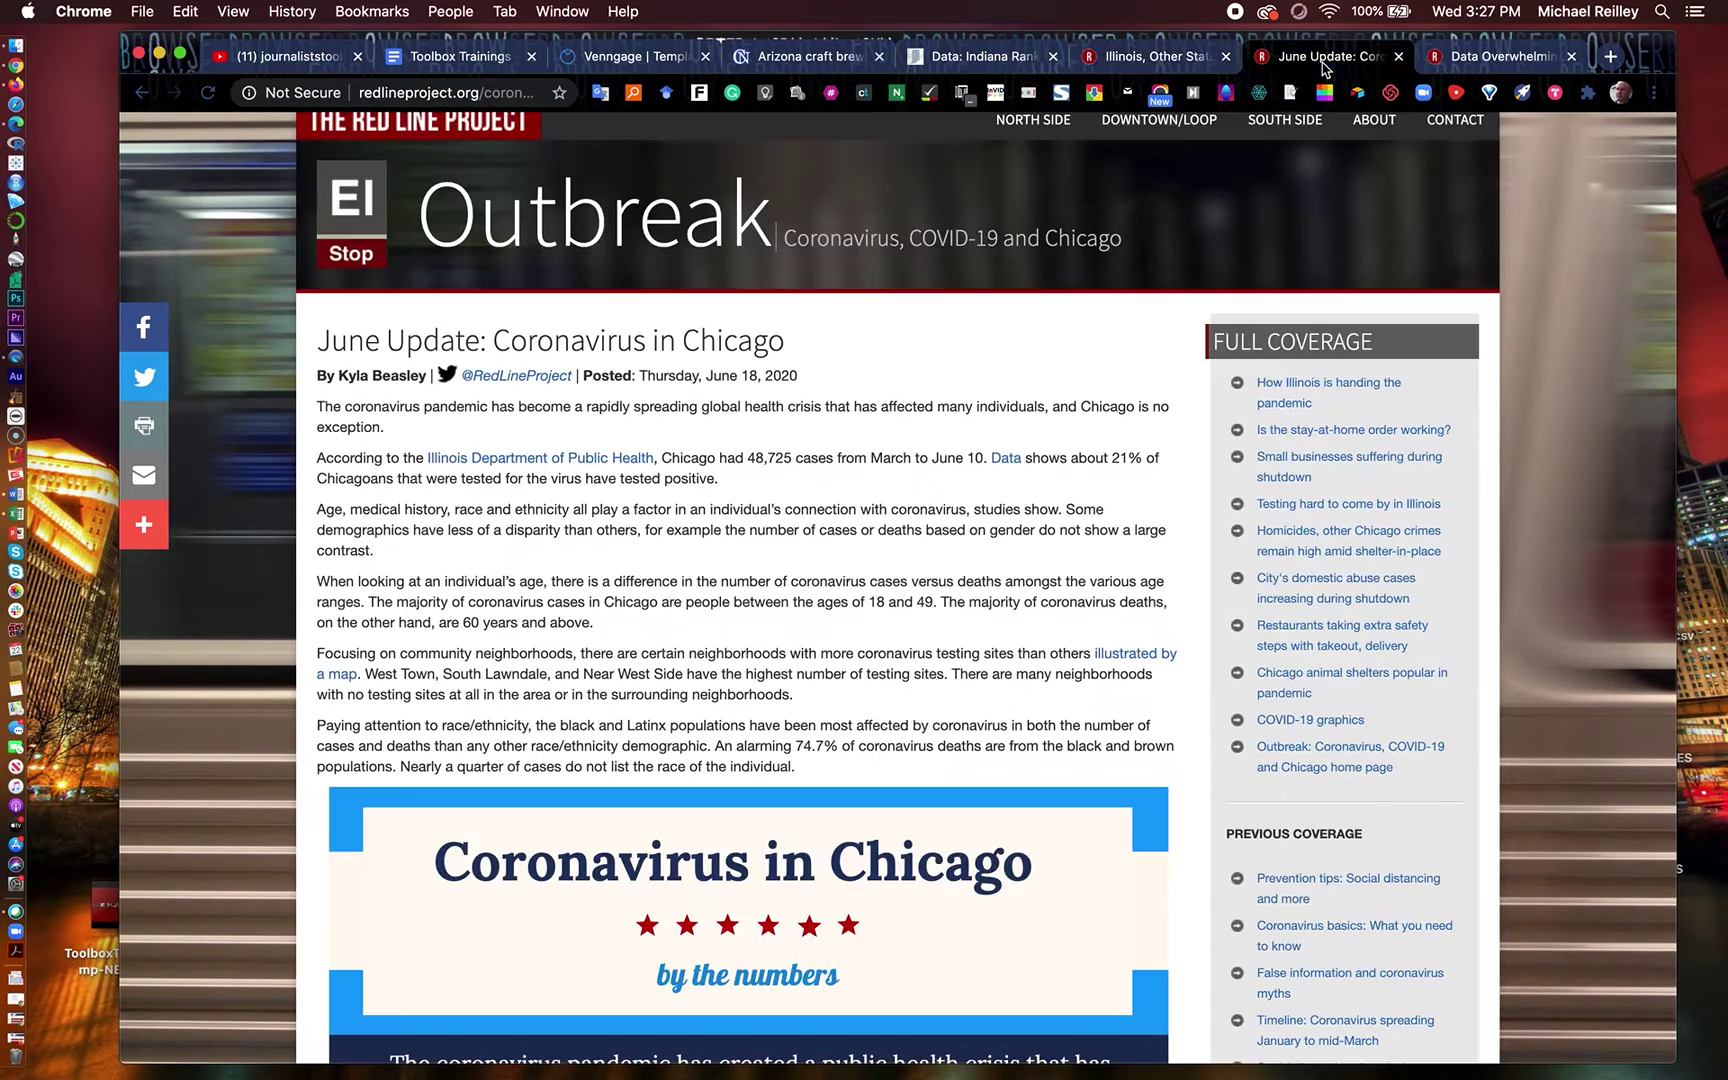
scroll(1134, 442, down, 8)
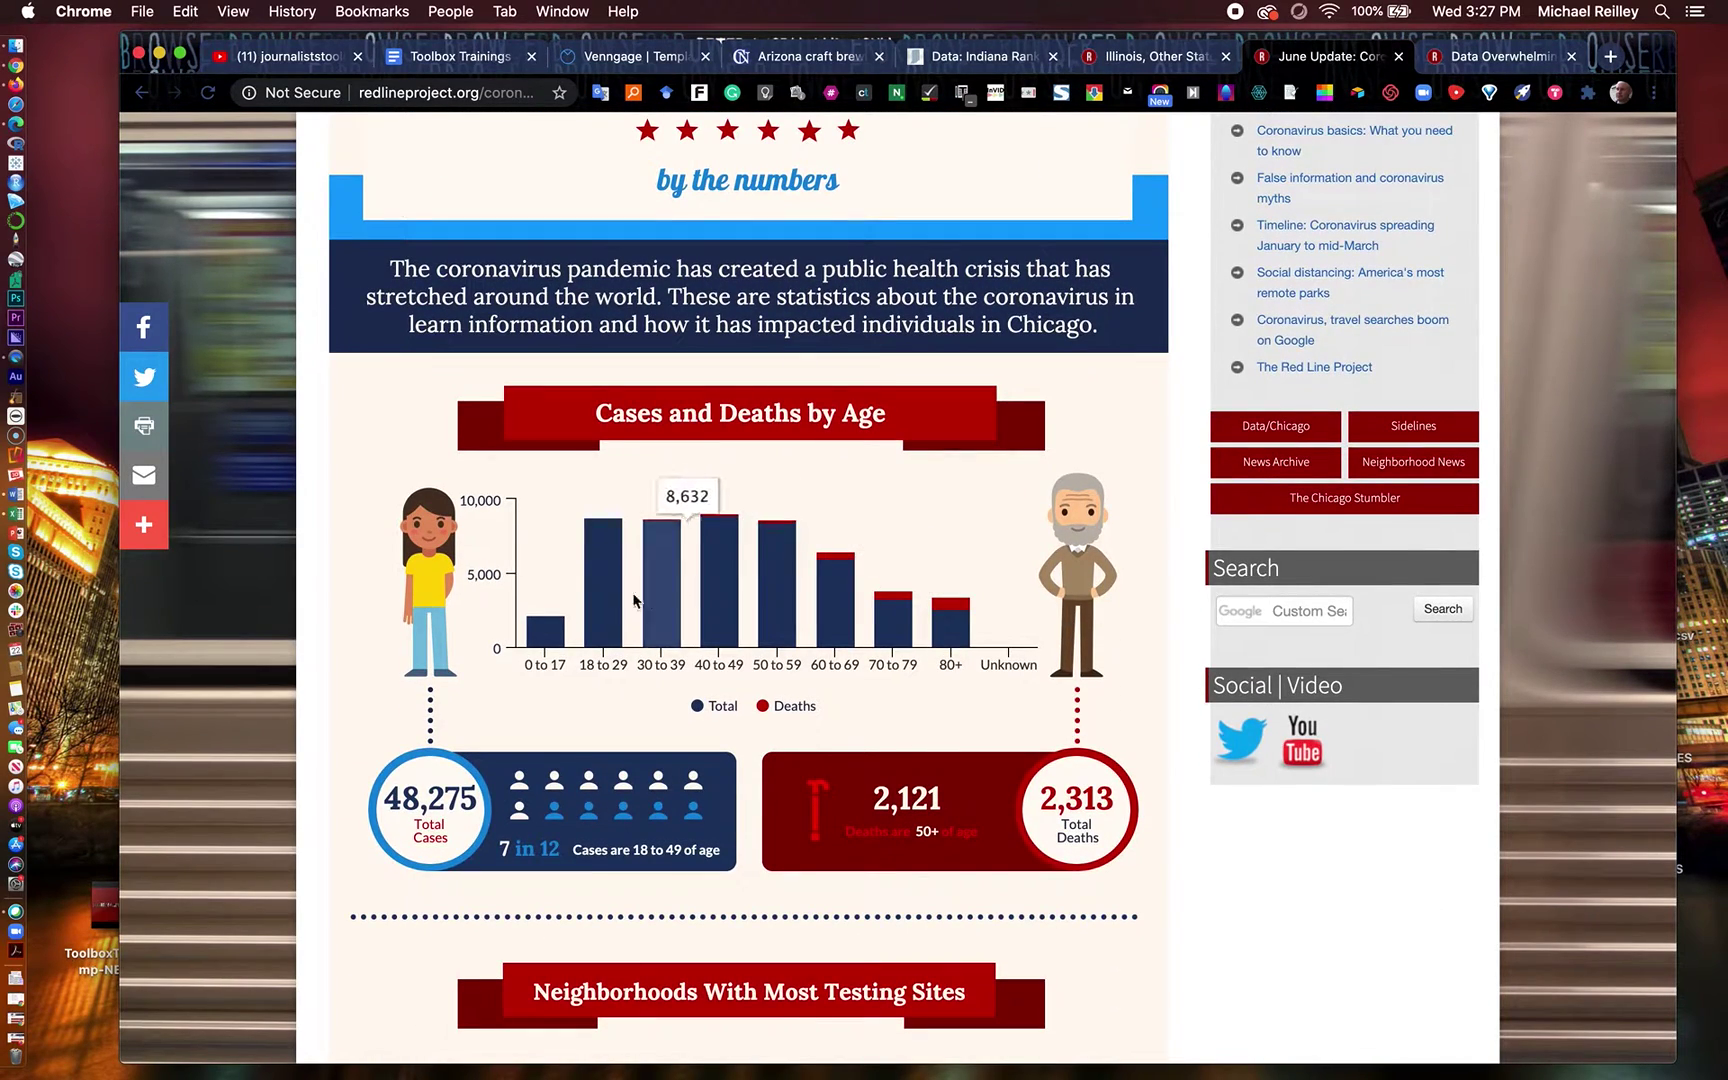
mouse_move(637, 604)
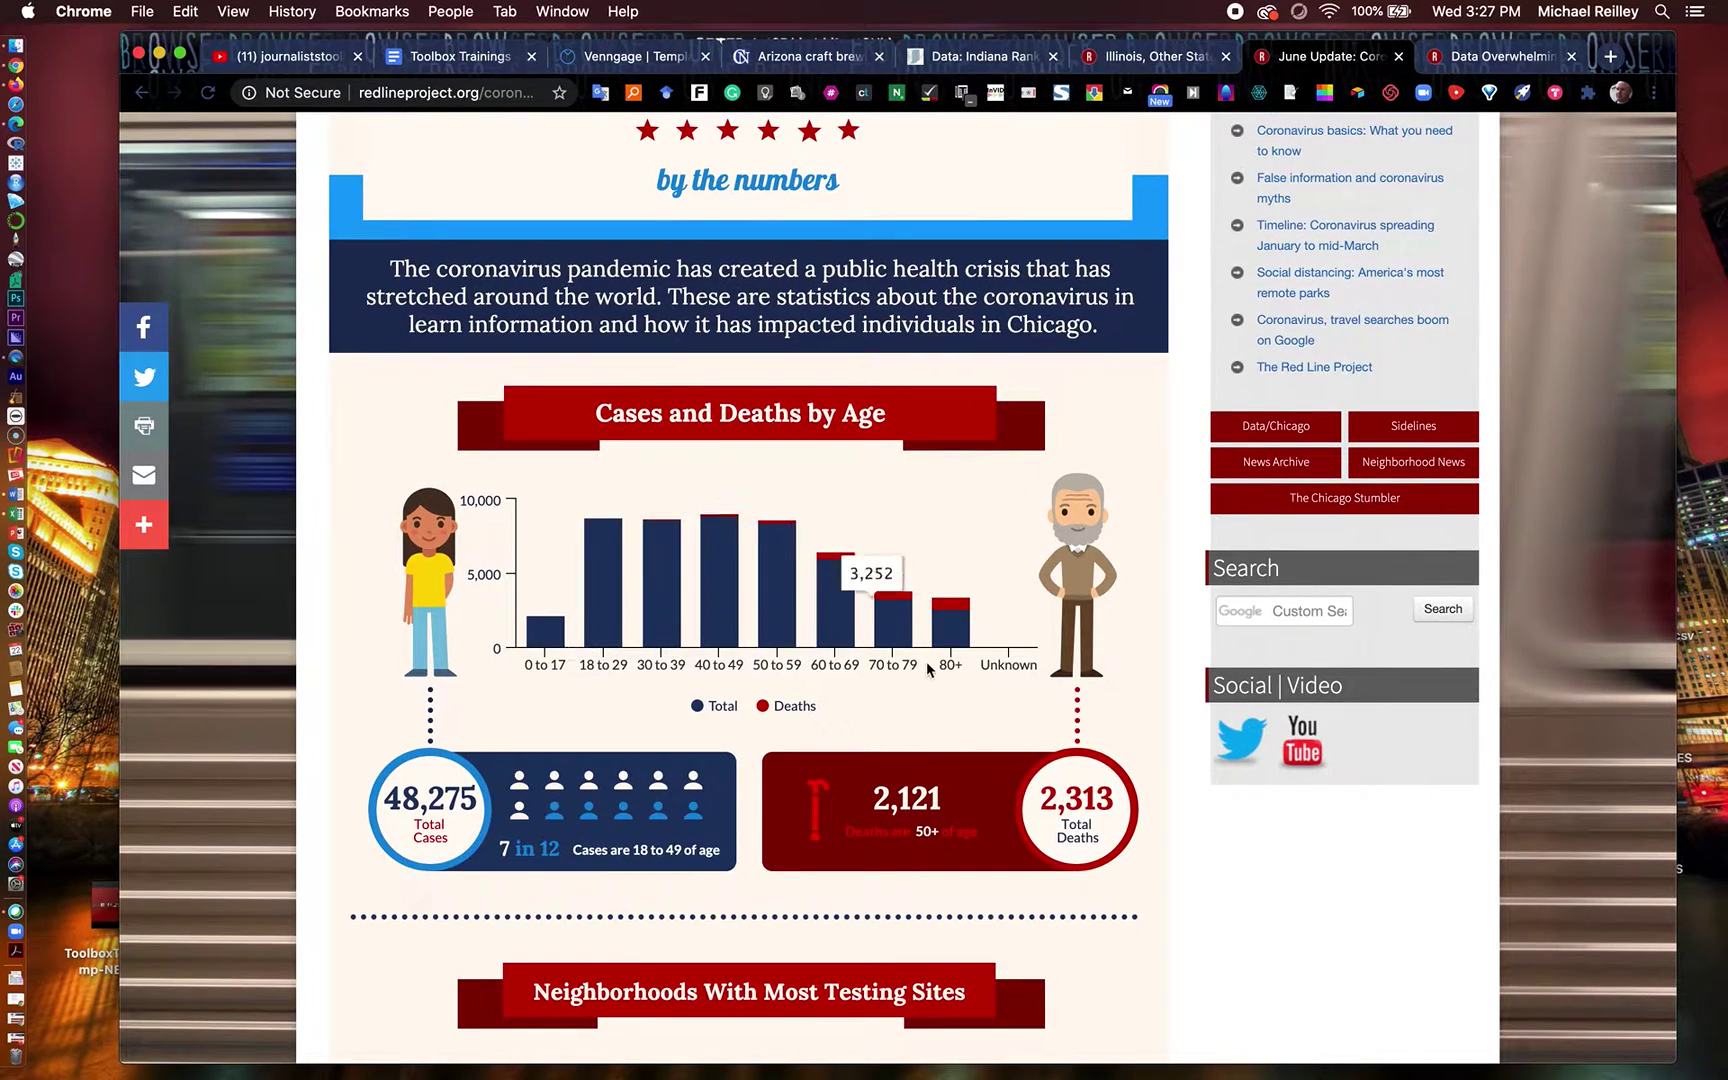
scroll(1165, 952, down, 9)
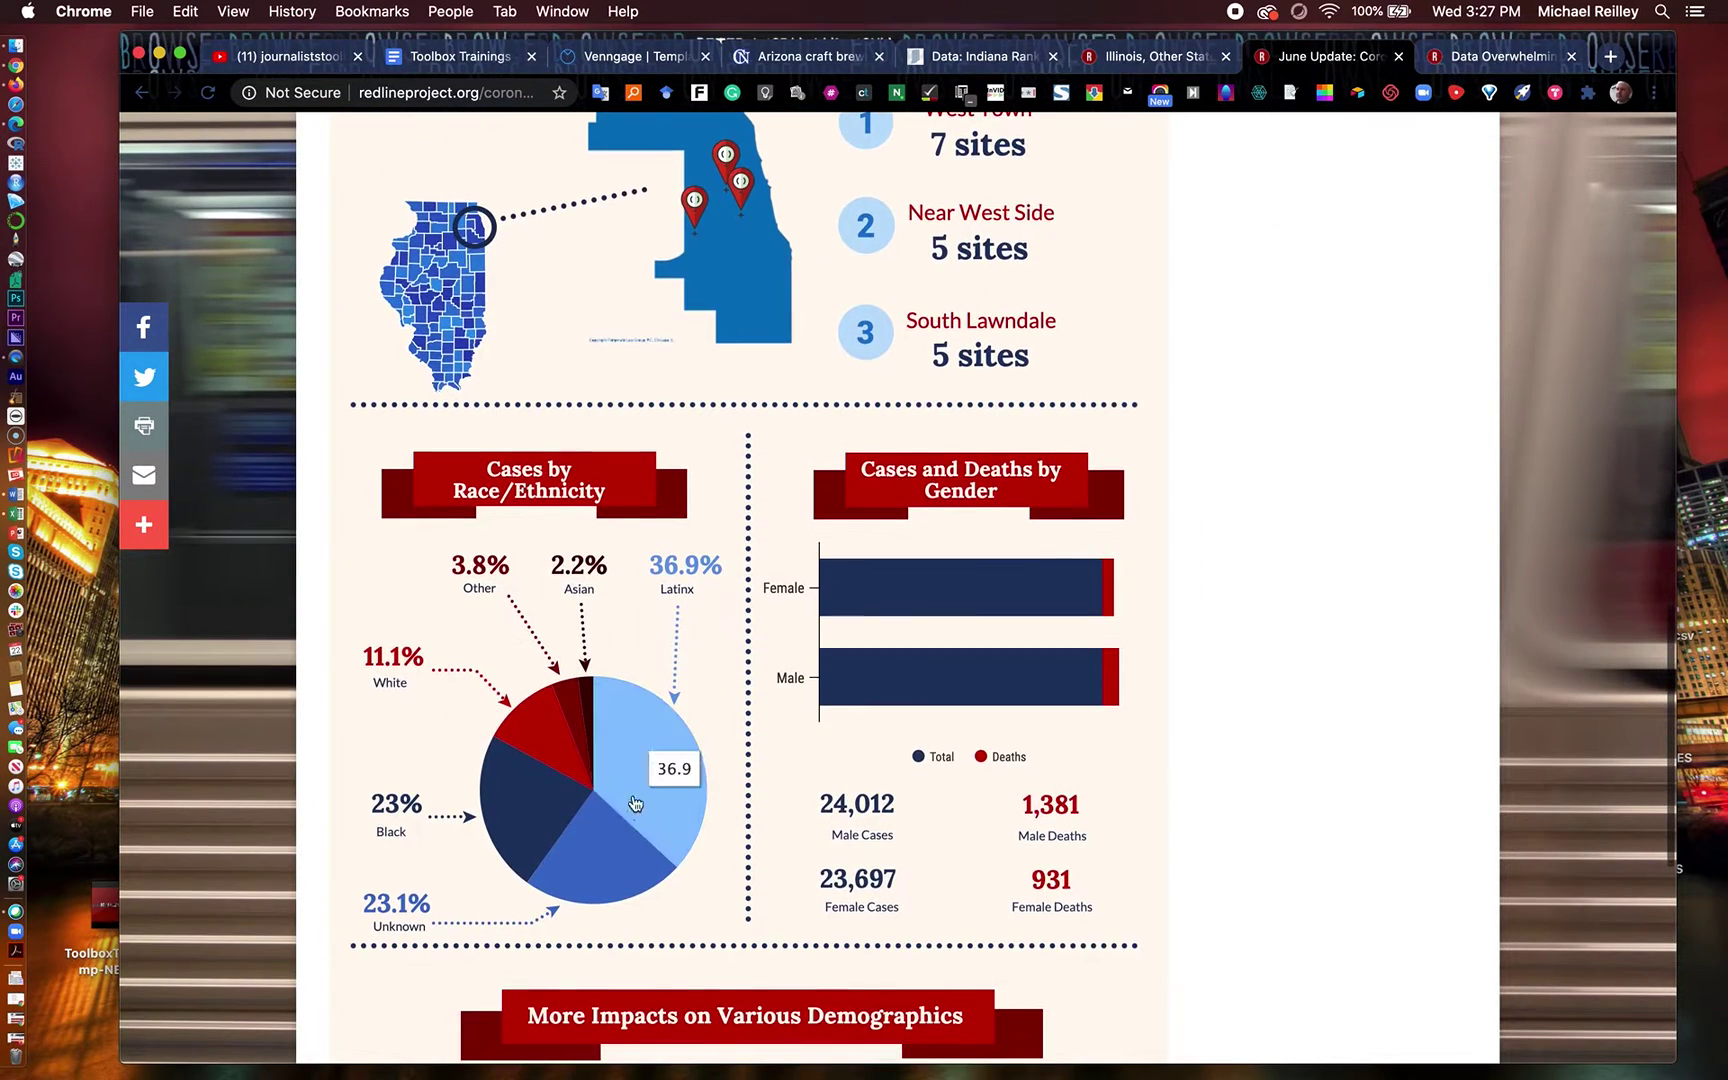
mouse_move(576, 701)
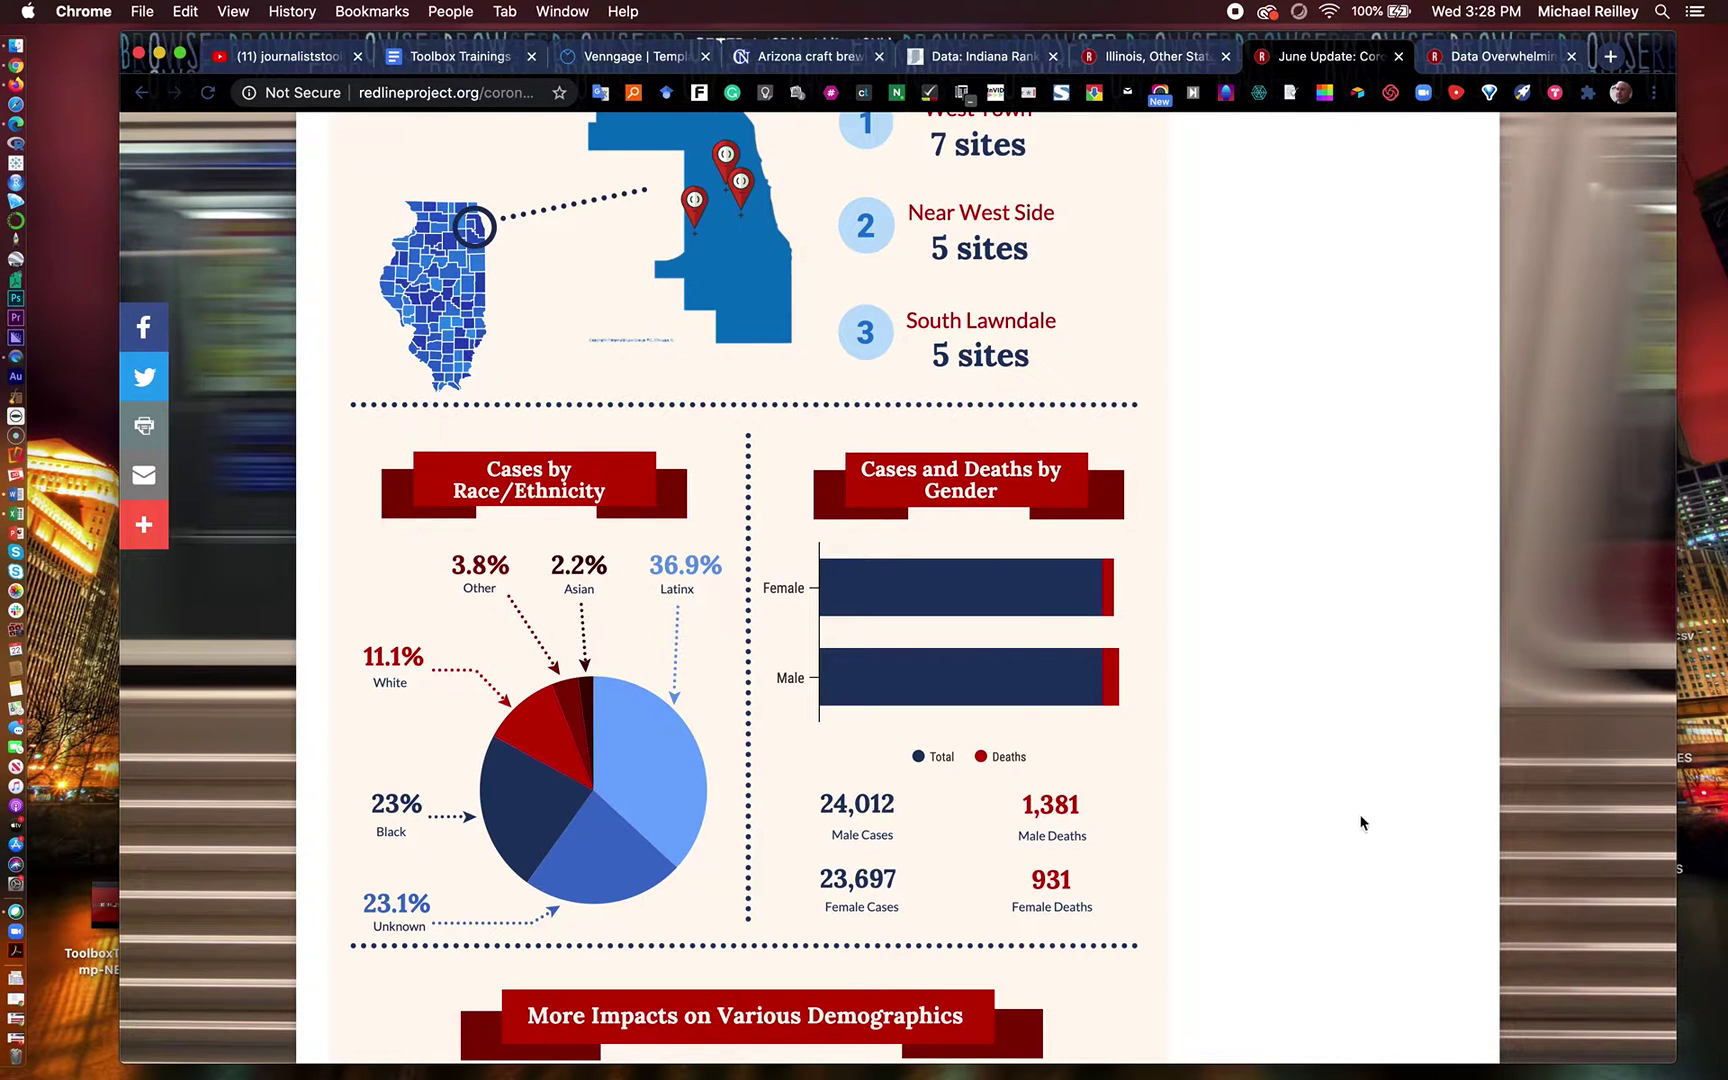
scroll(1230, 868, down, 5)
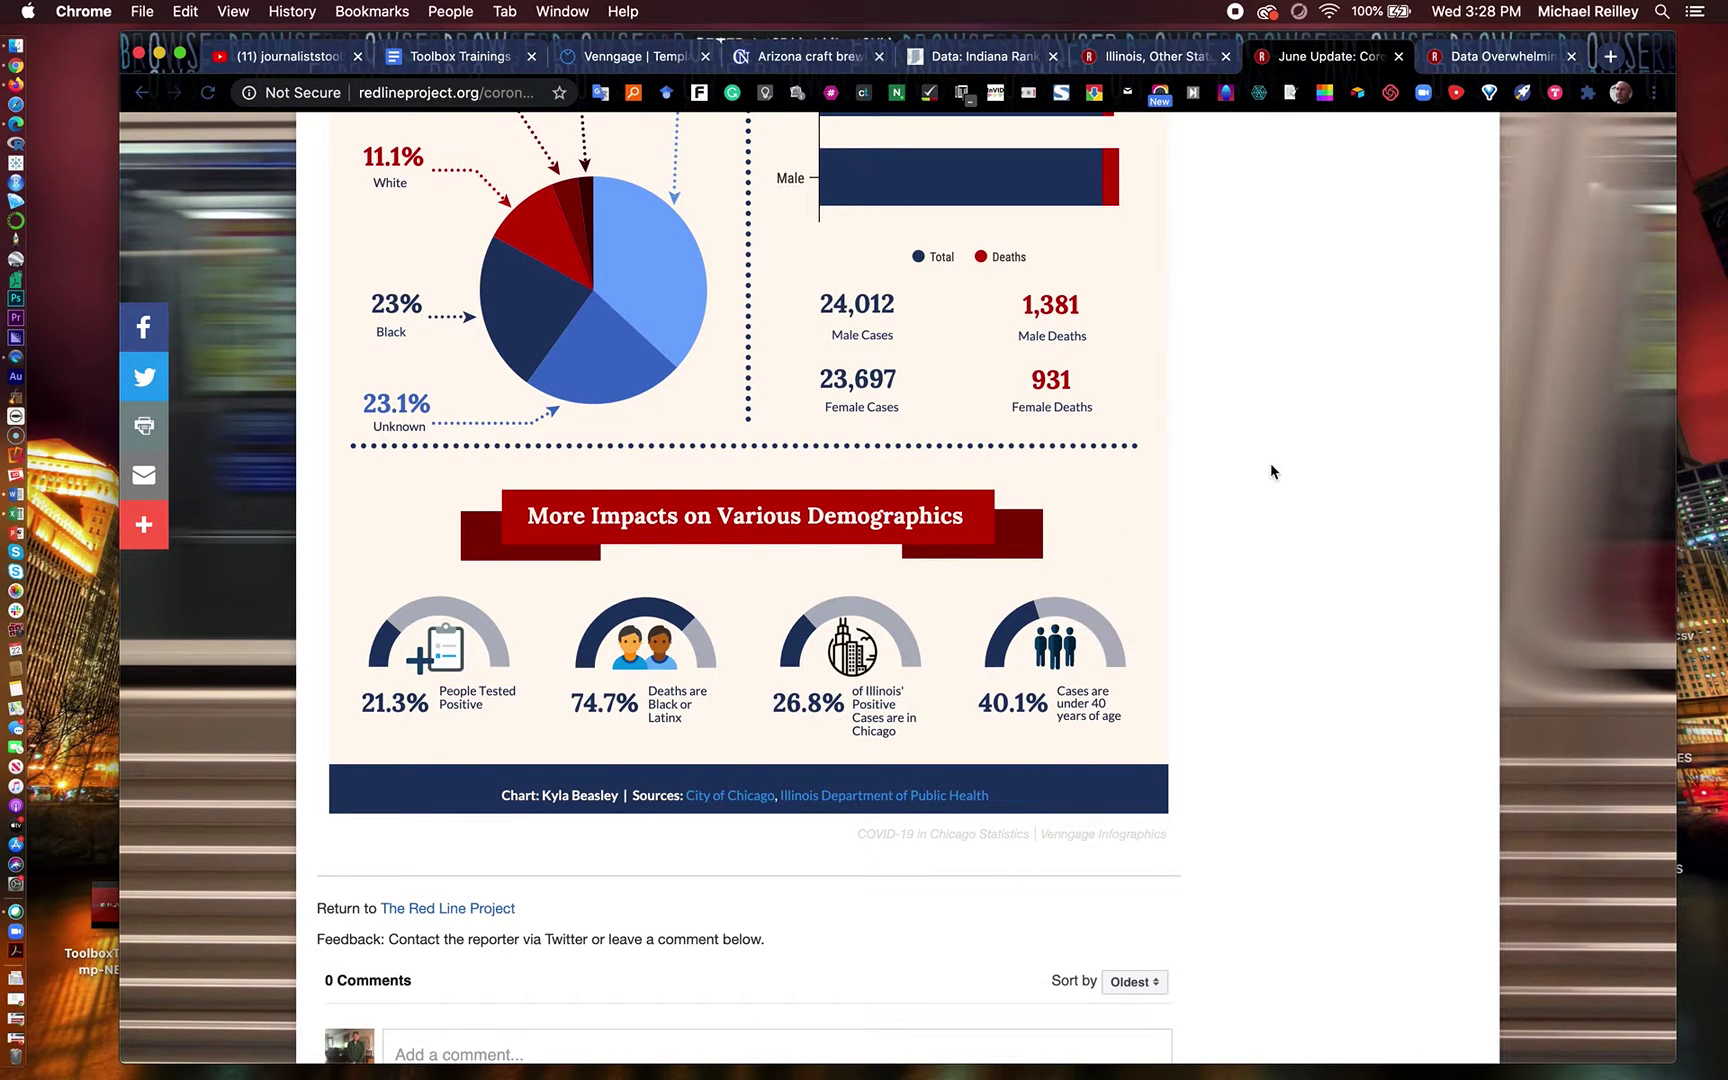
scroll(1275, 460, up, 5)
Look over the Data Overwhelming page's If You Are Sick With COVID-19 infographic
click(1488, 58)
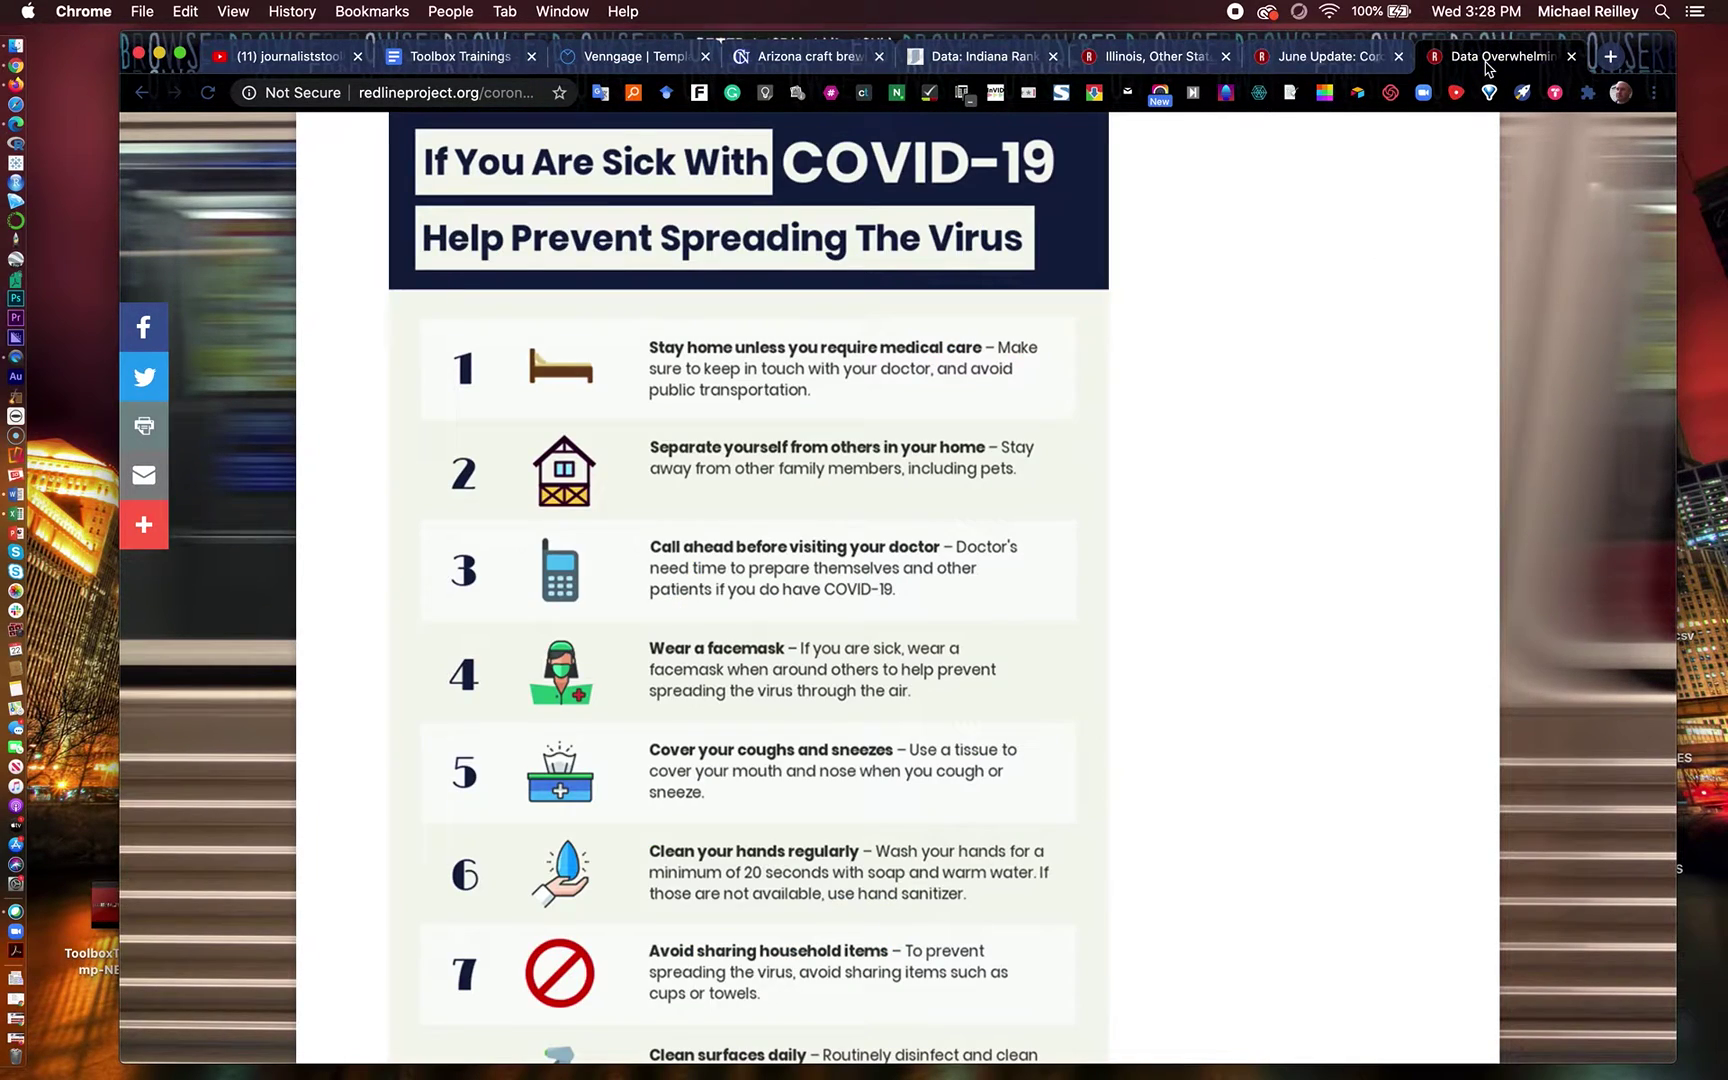
scroll(1273, 474, down, 4)
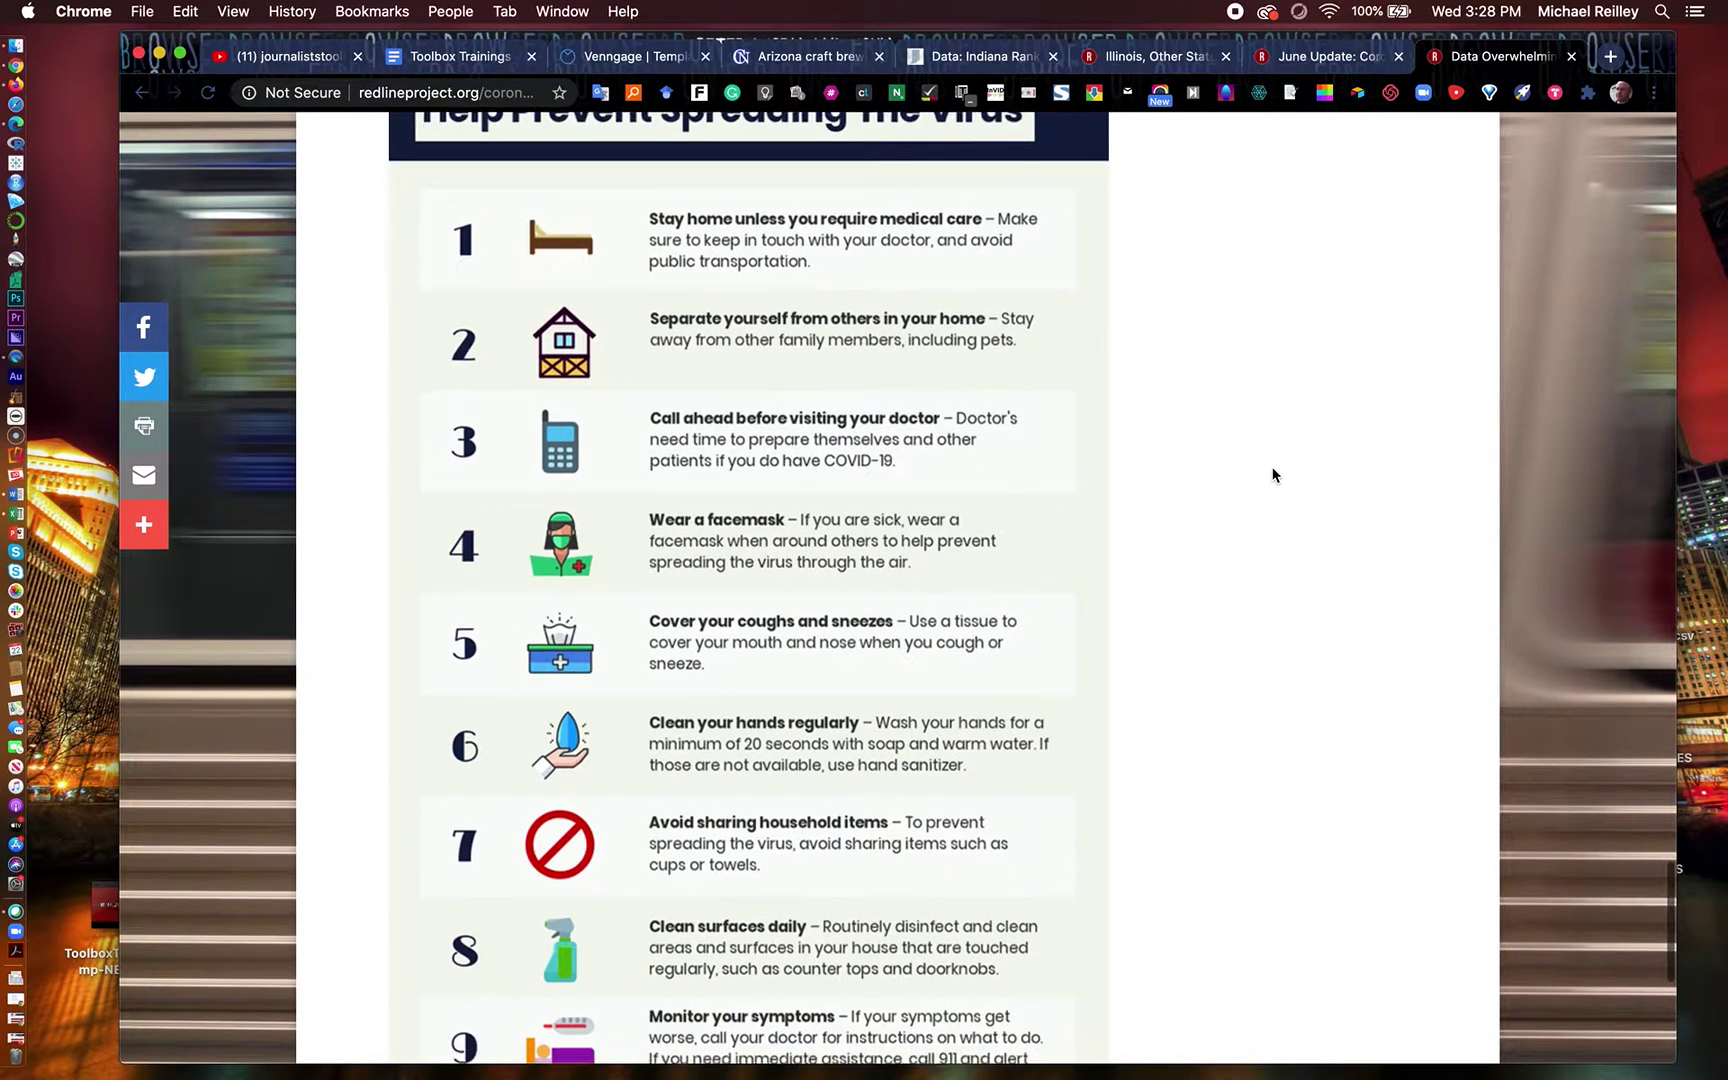
scroll(1273, 474, up, 4)
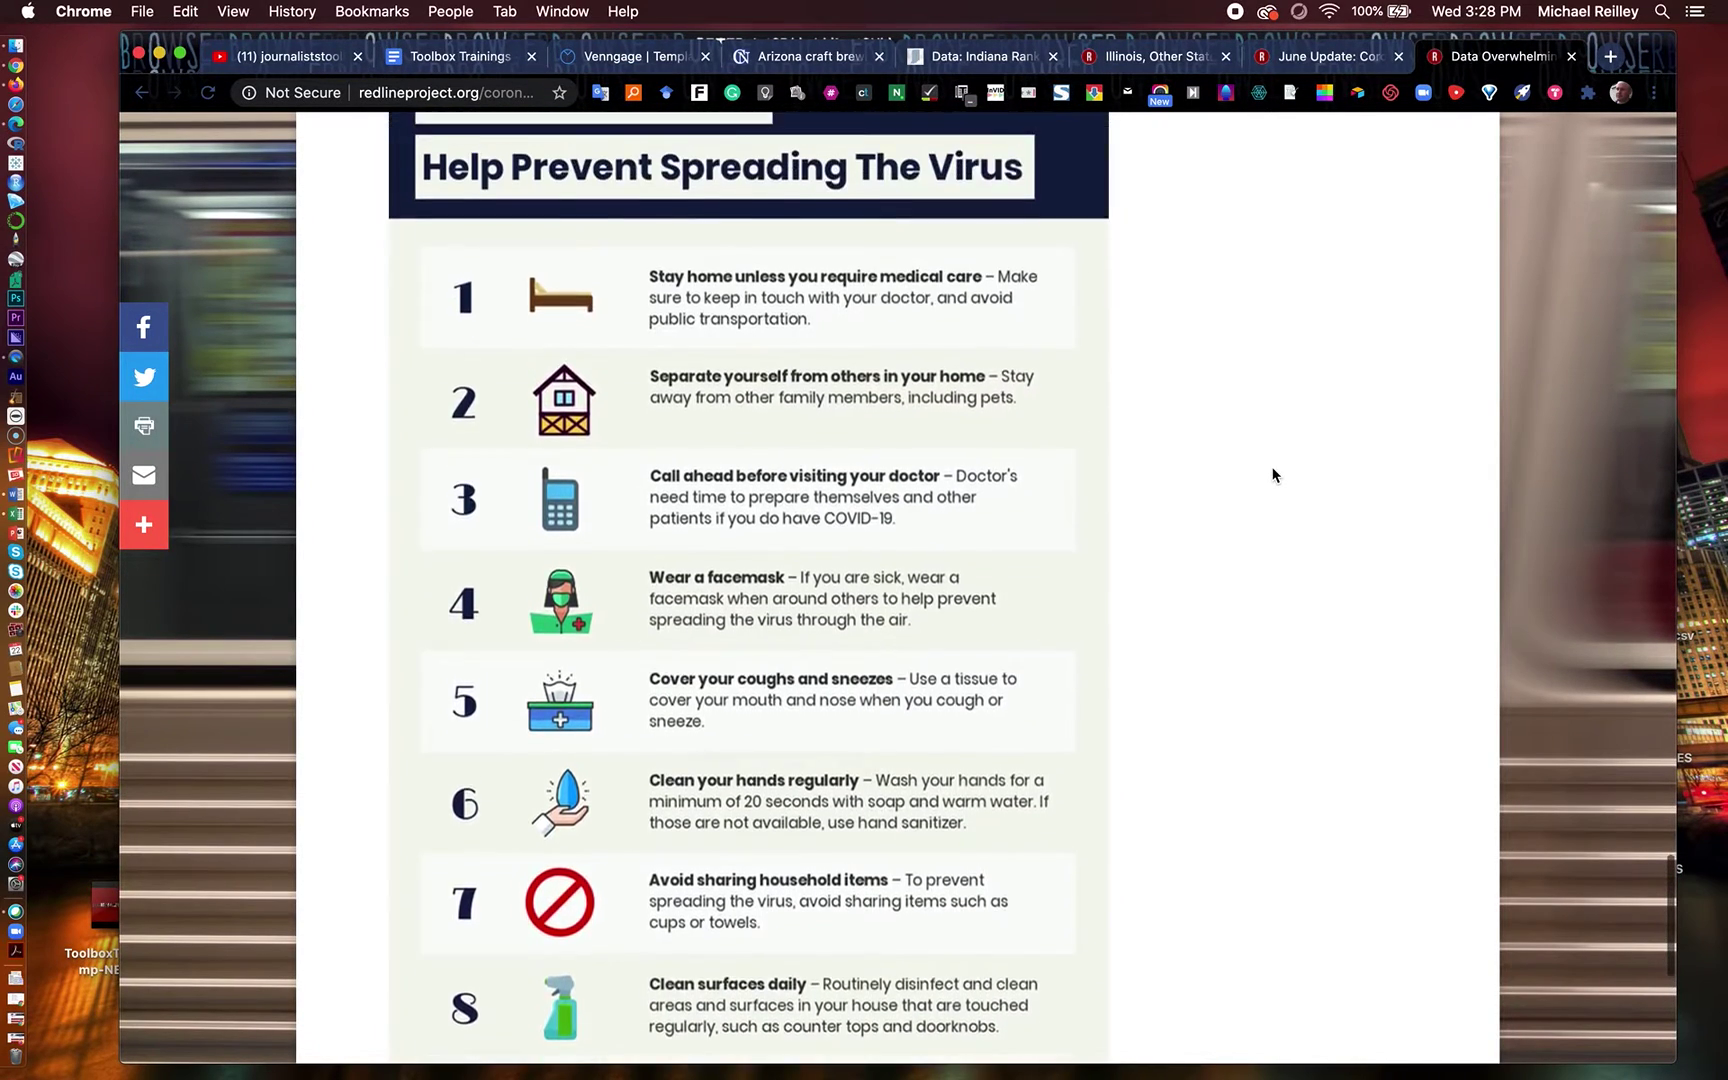
scroll(1273, 474, down, 4)
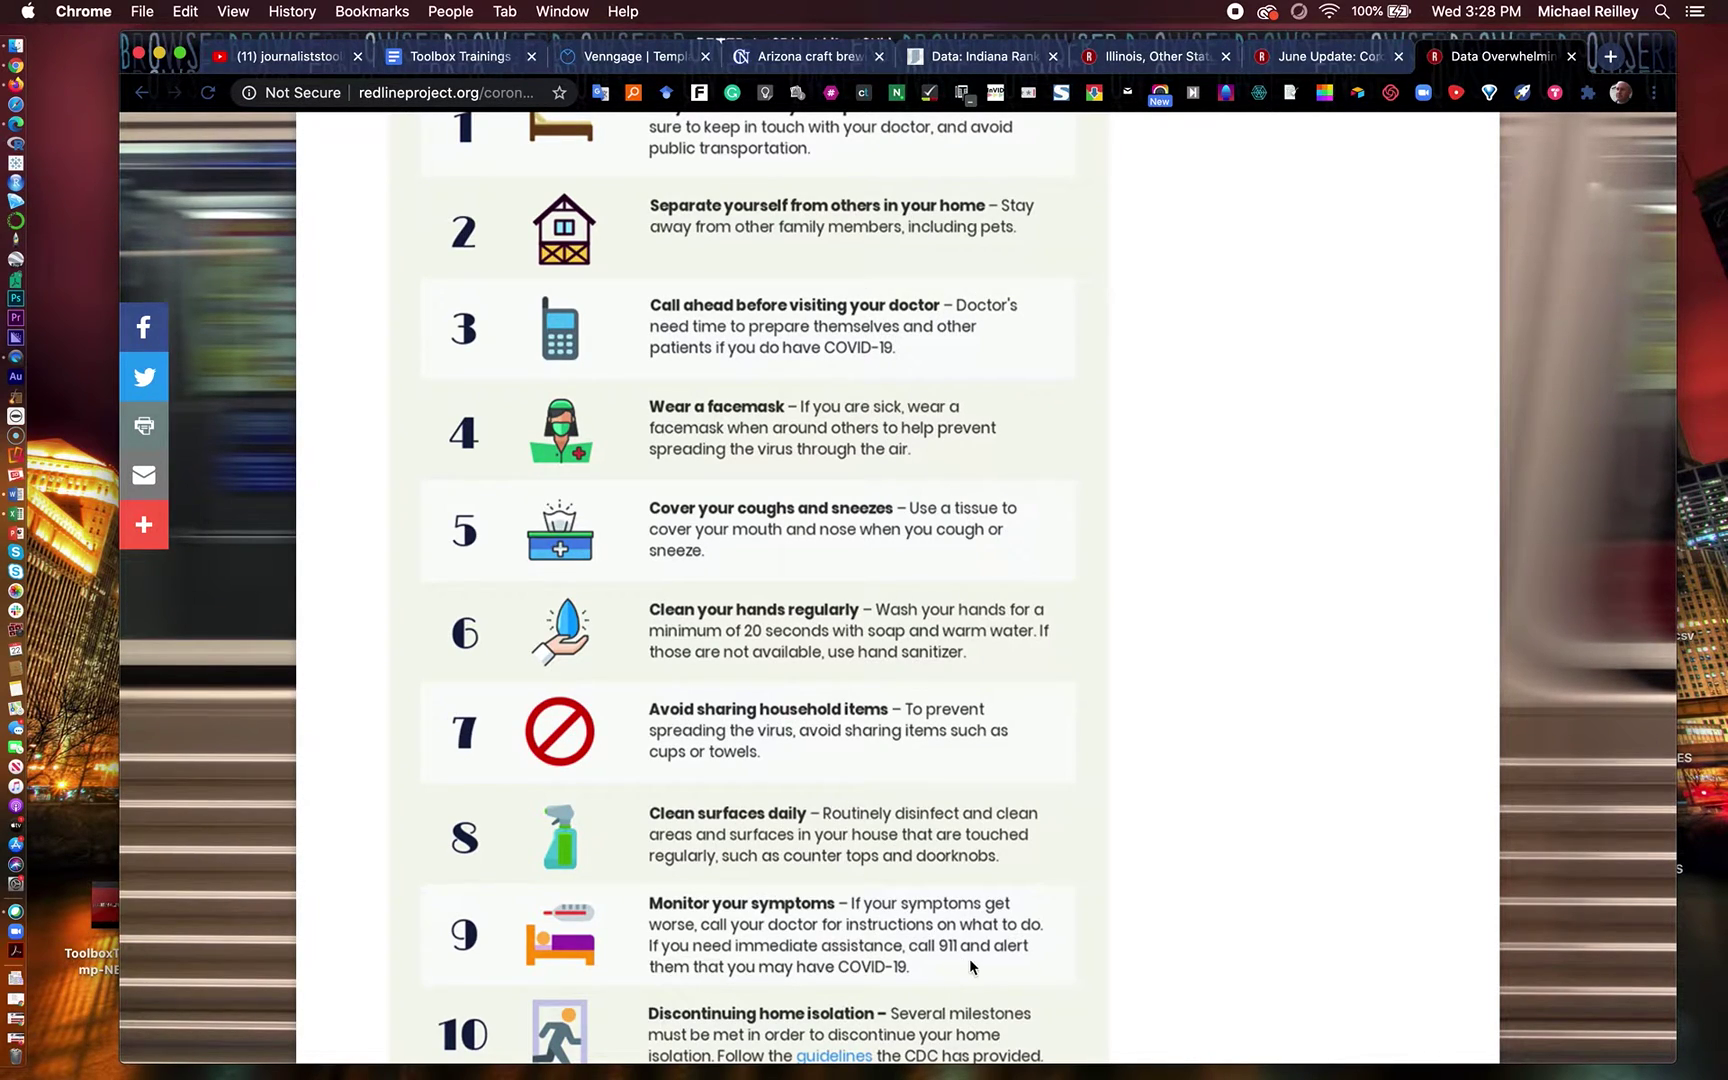
scroll(970, 966, down, 3)
scroll(893, 860, up, 5)
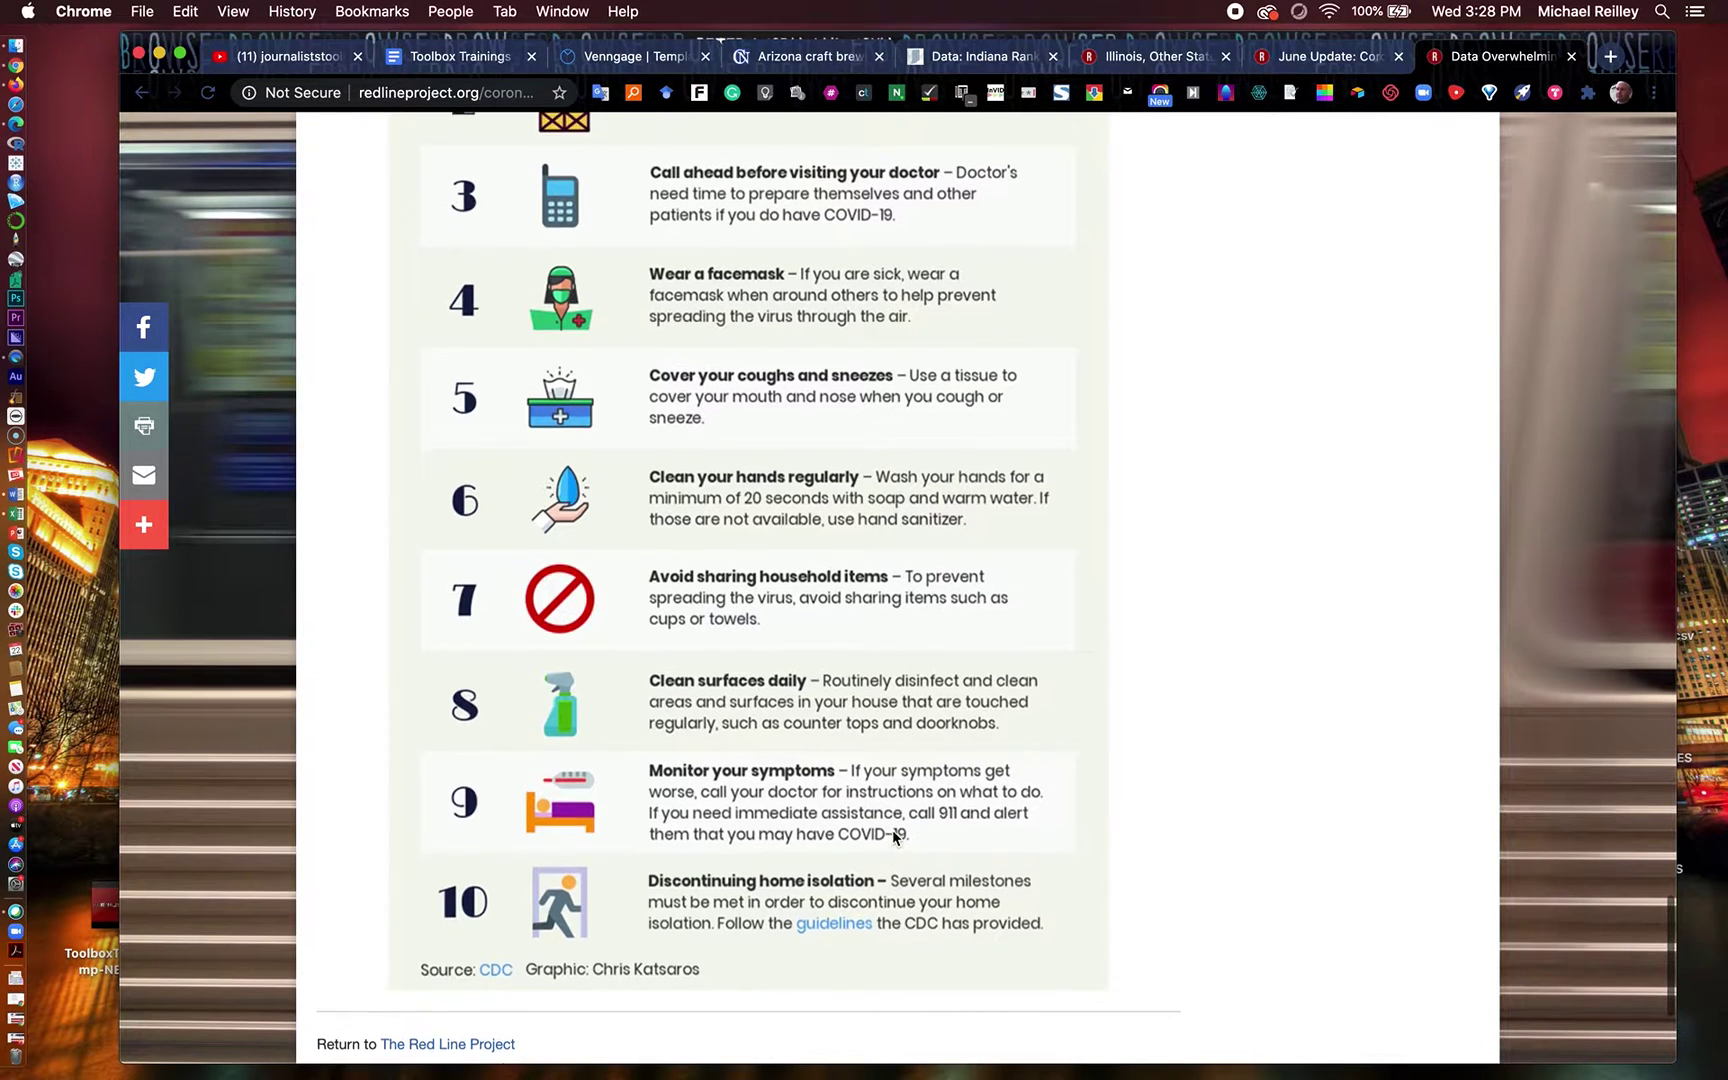
scroll(893, 838, down, 3)
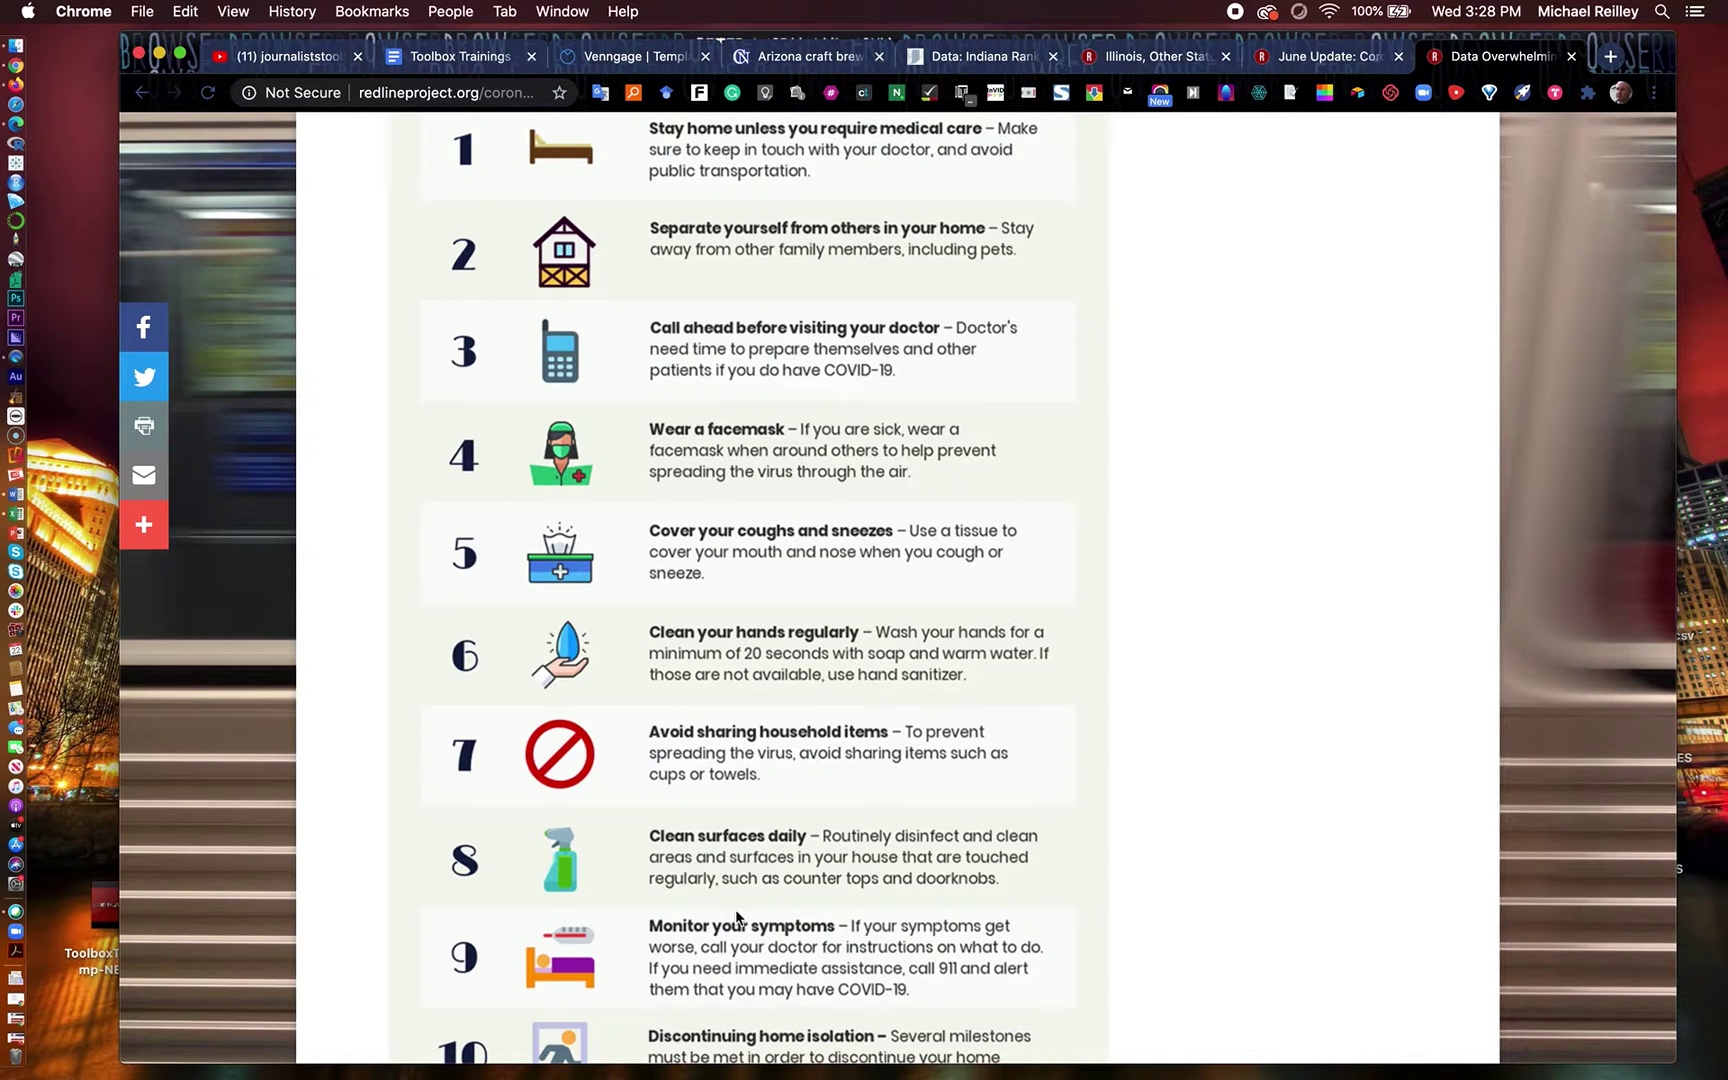
scroll(1236, 538, up, 3)
scroll(1234, 537, down, 3)
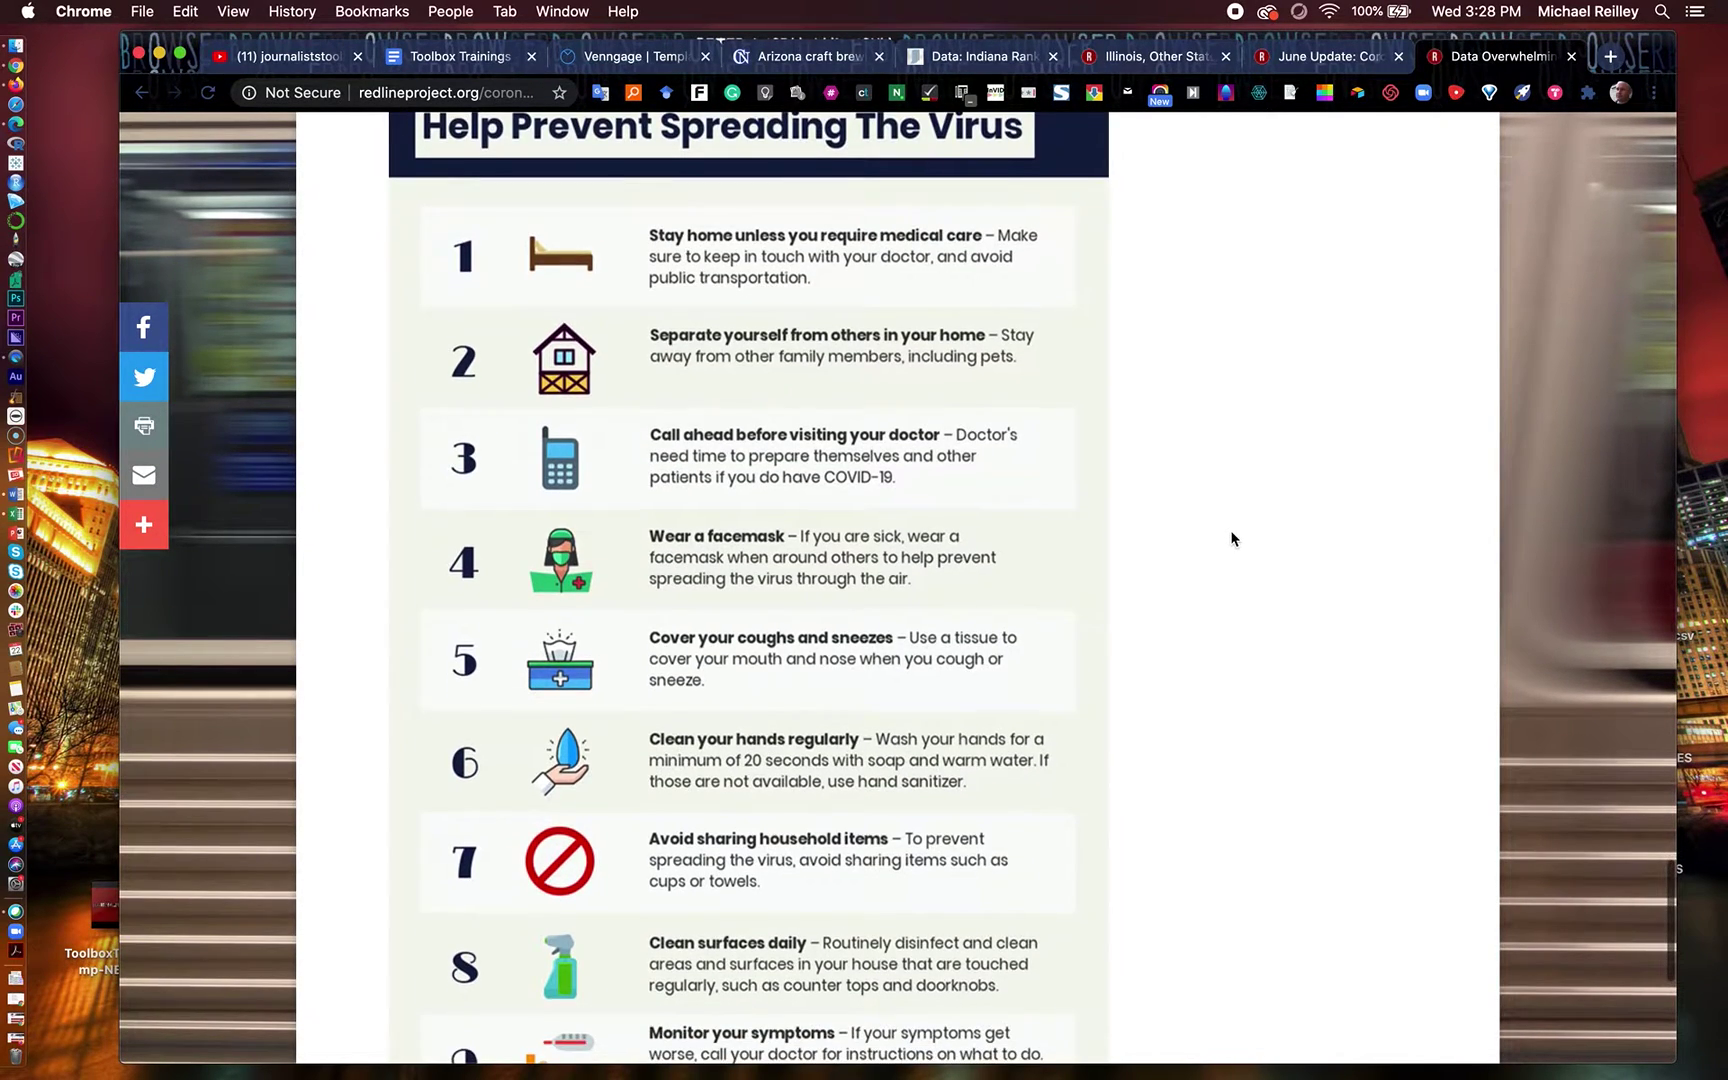
scroll(1232, 538, down, 3)
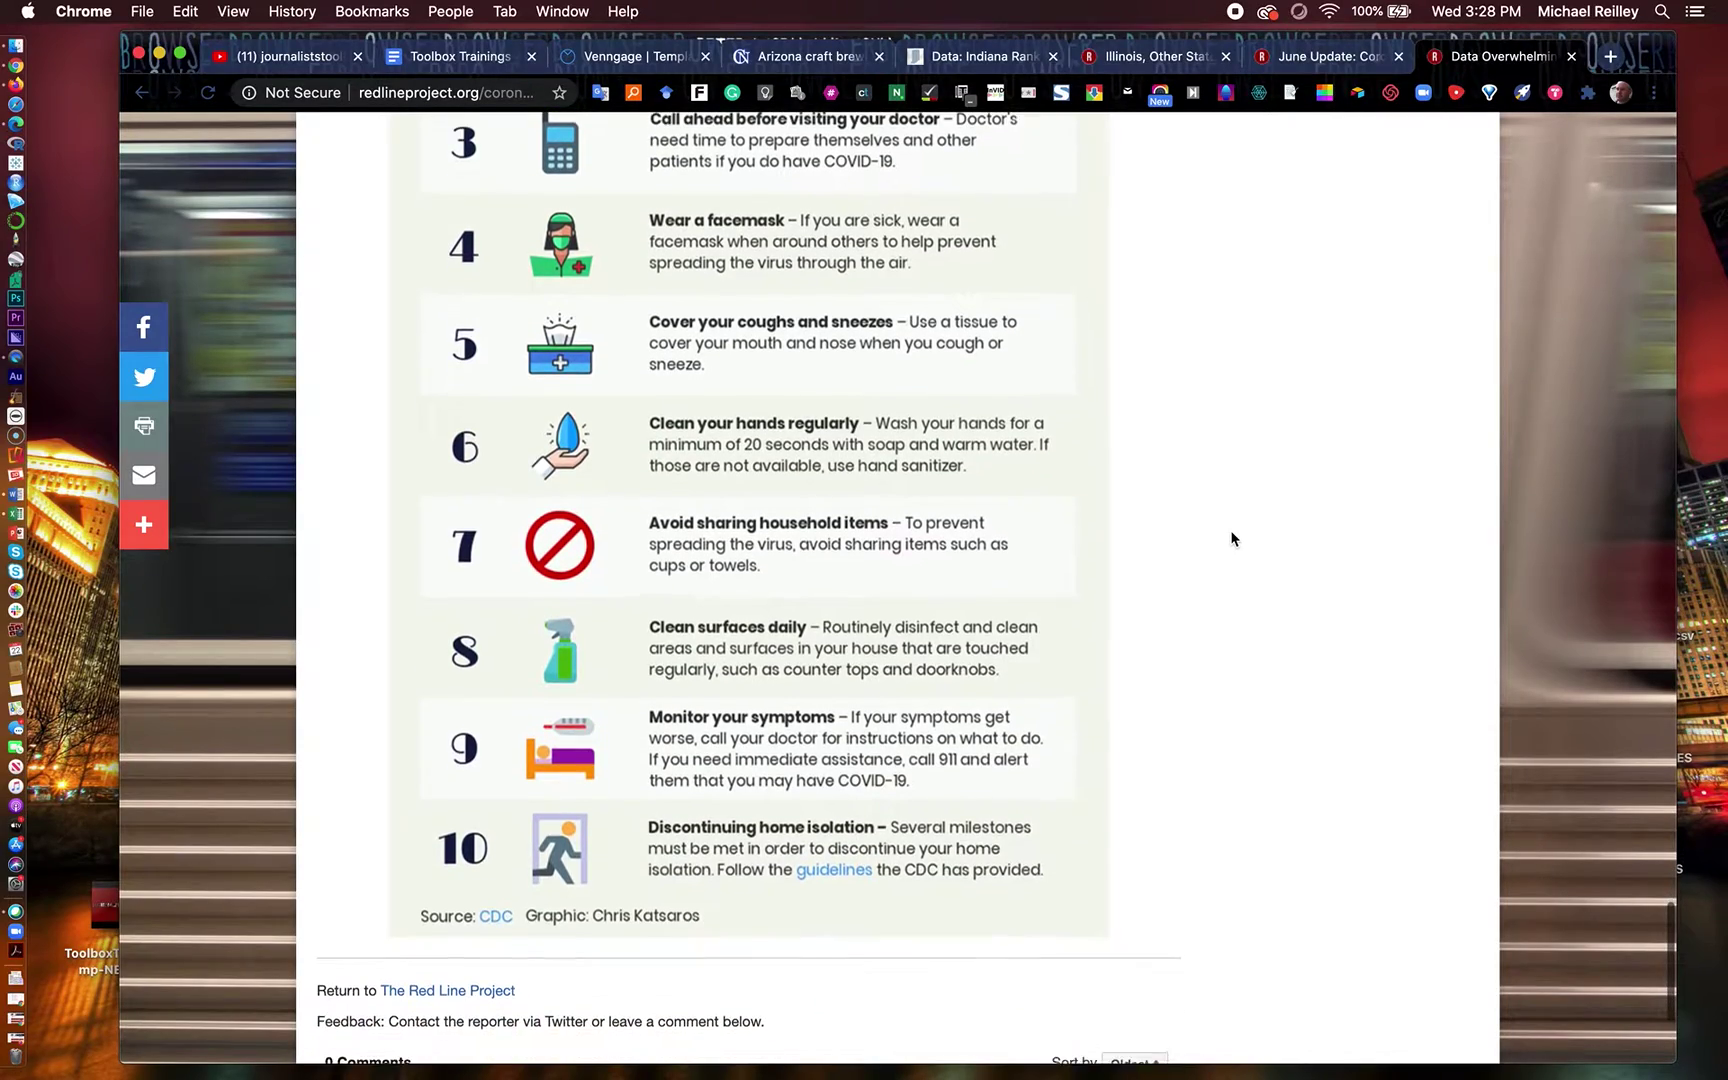
scroll(1232, 538, up, 15)
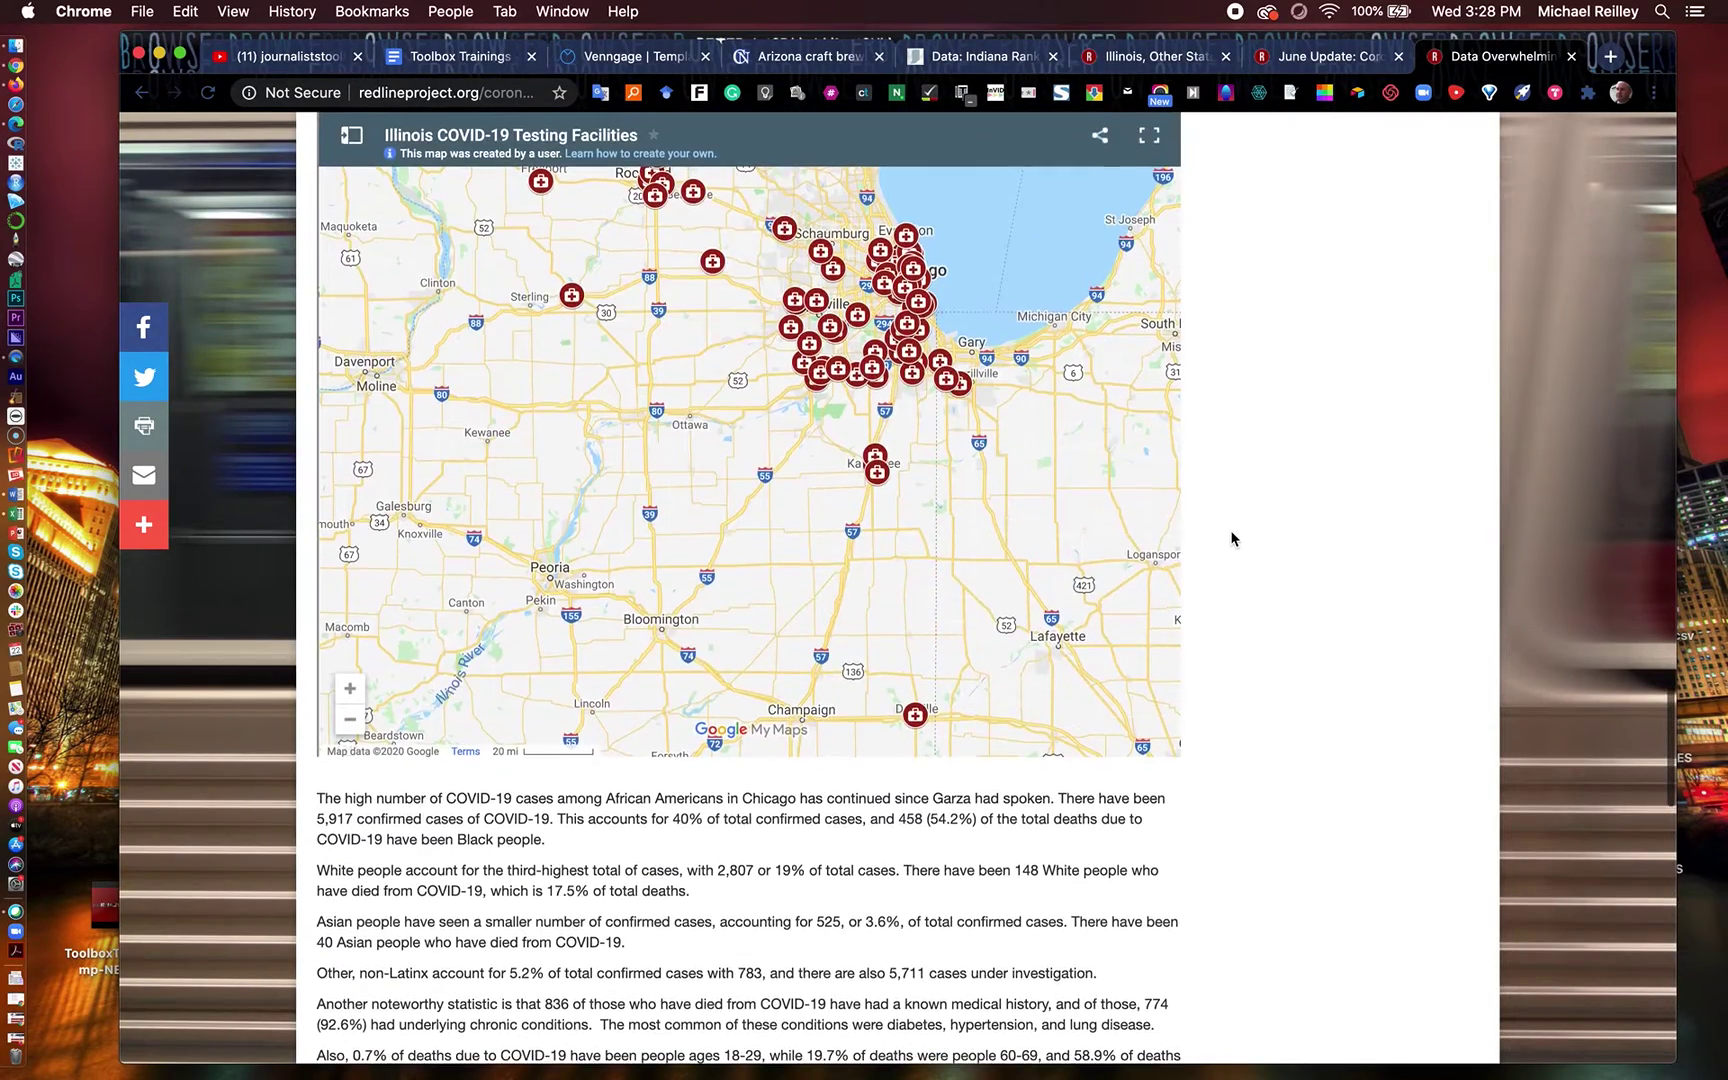
scroll(1232, 538, down, 15)
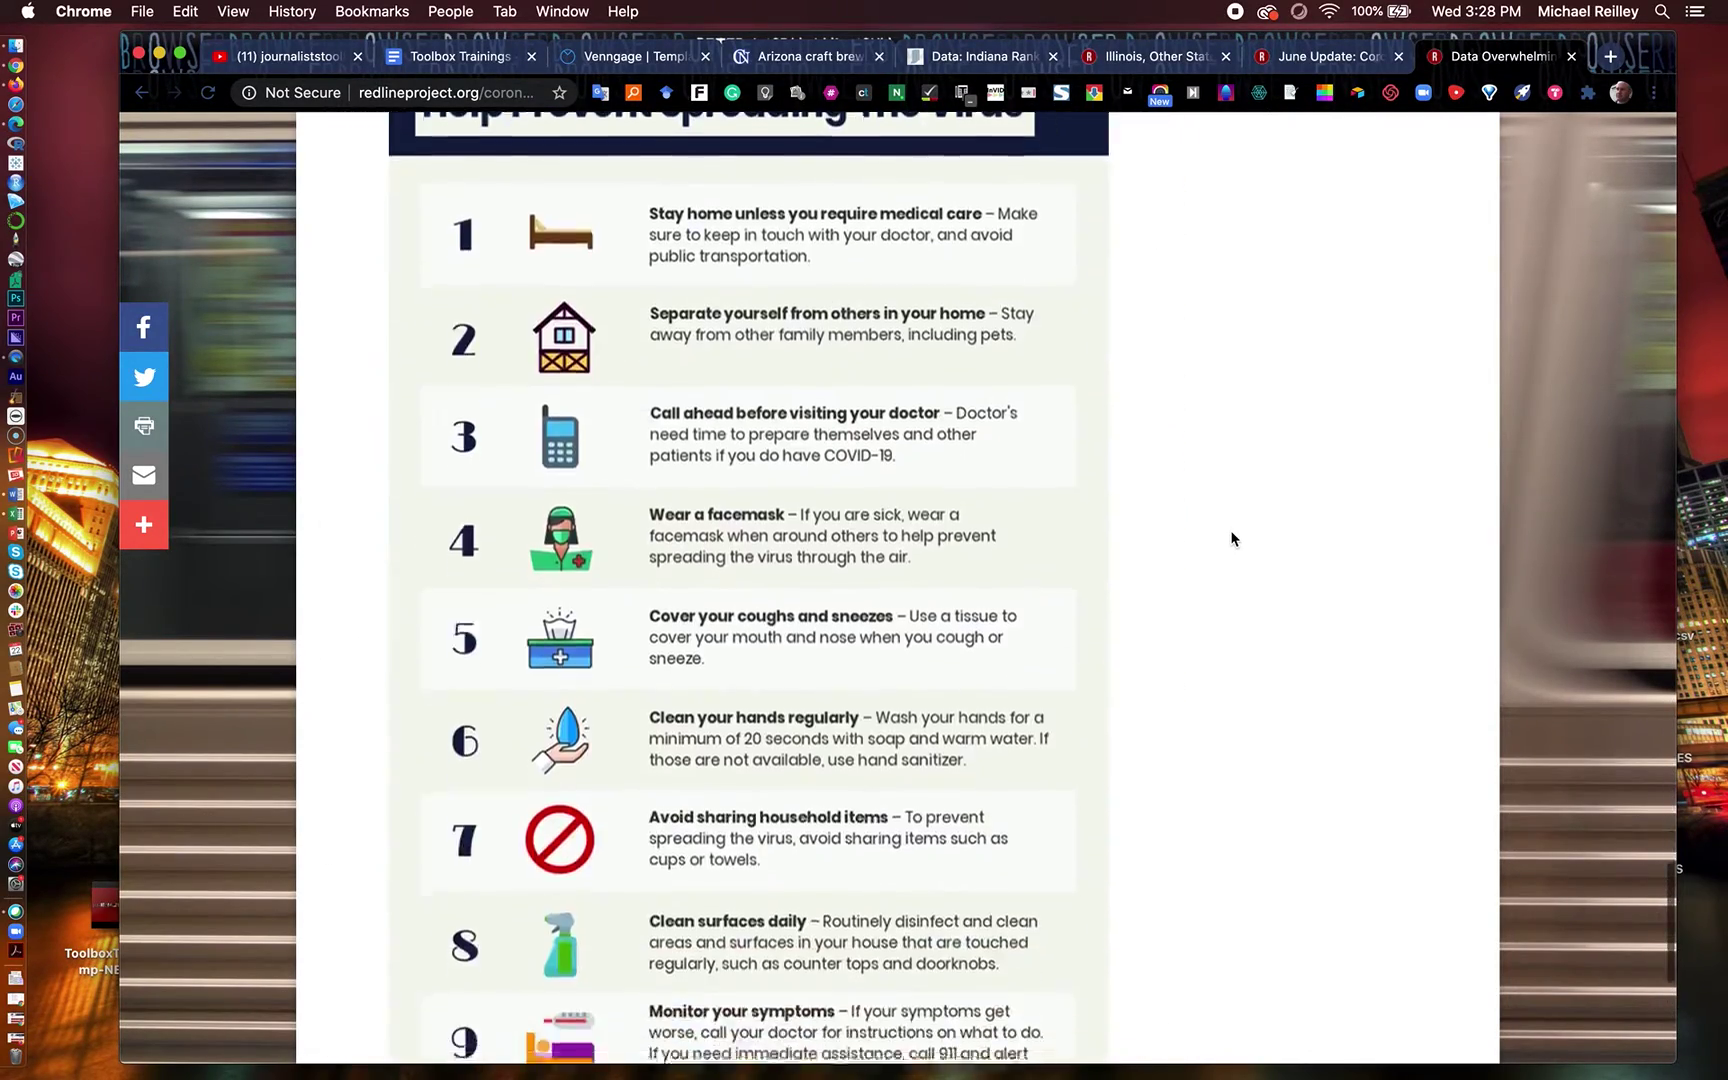
scroll(1232, 538, up, 8)
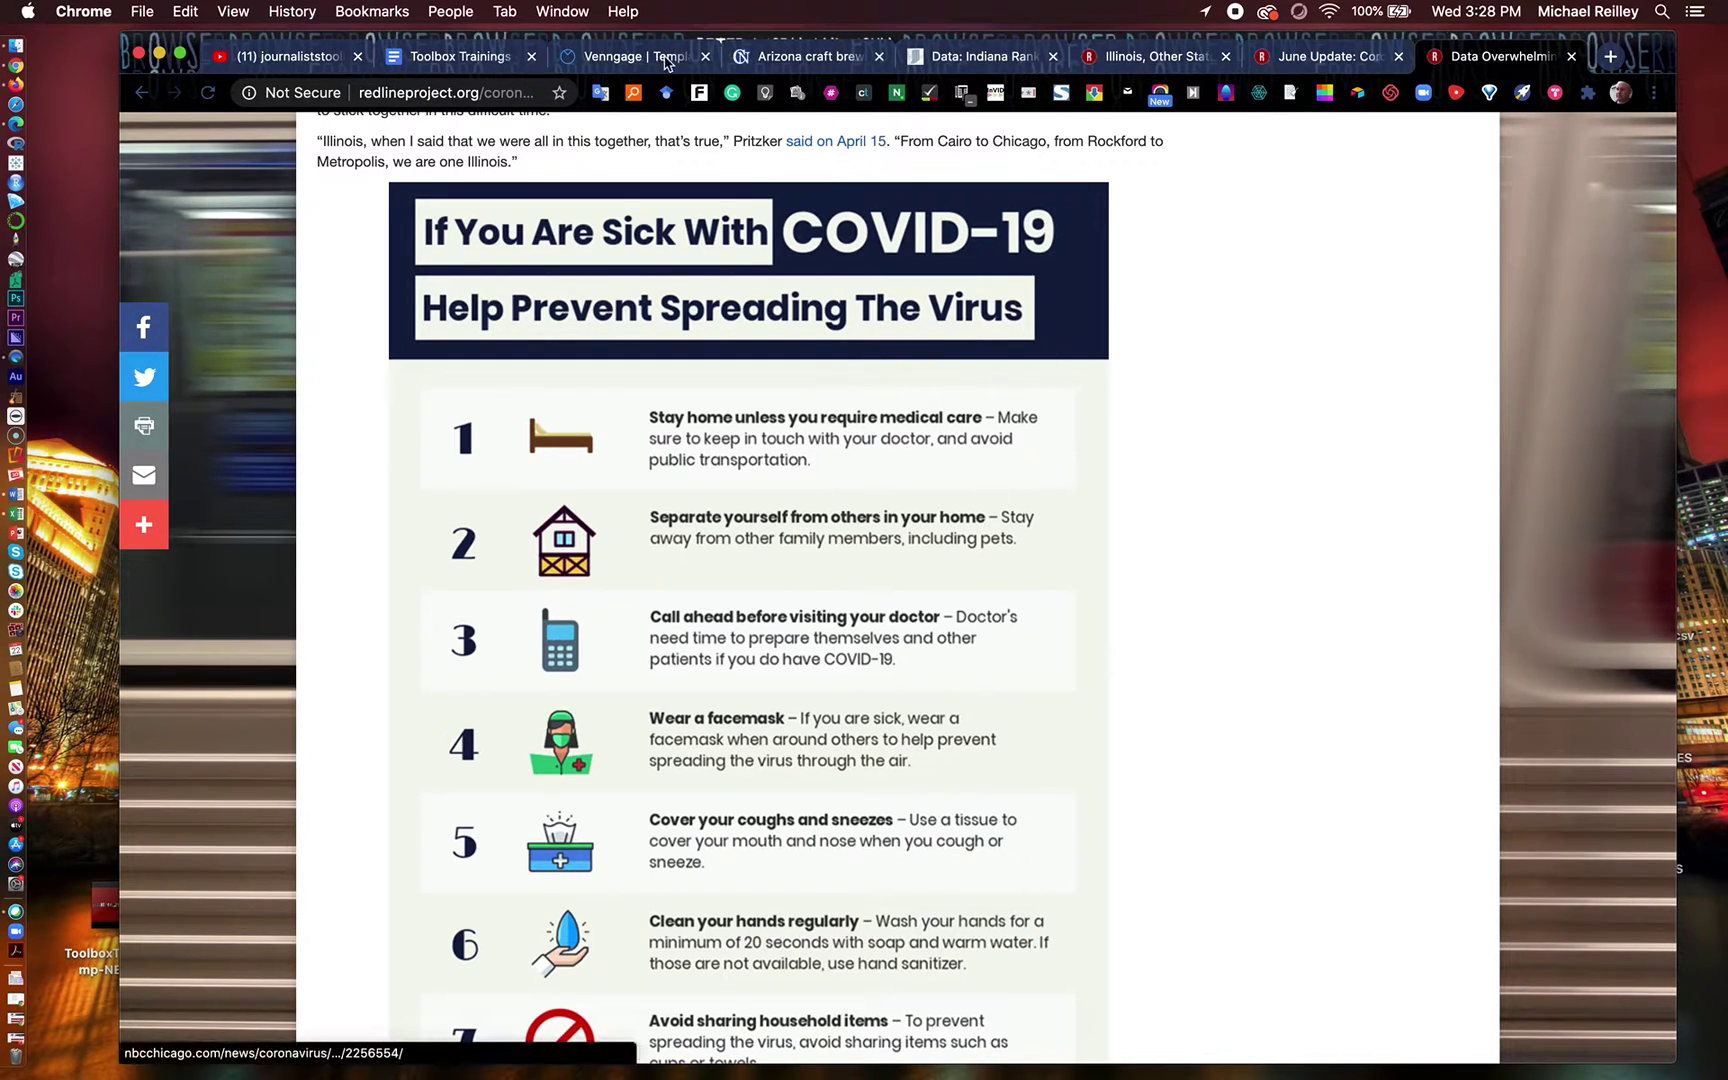
click(603, 67)
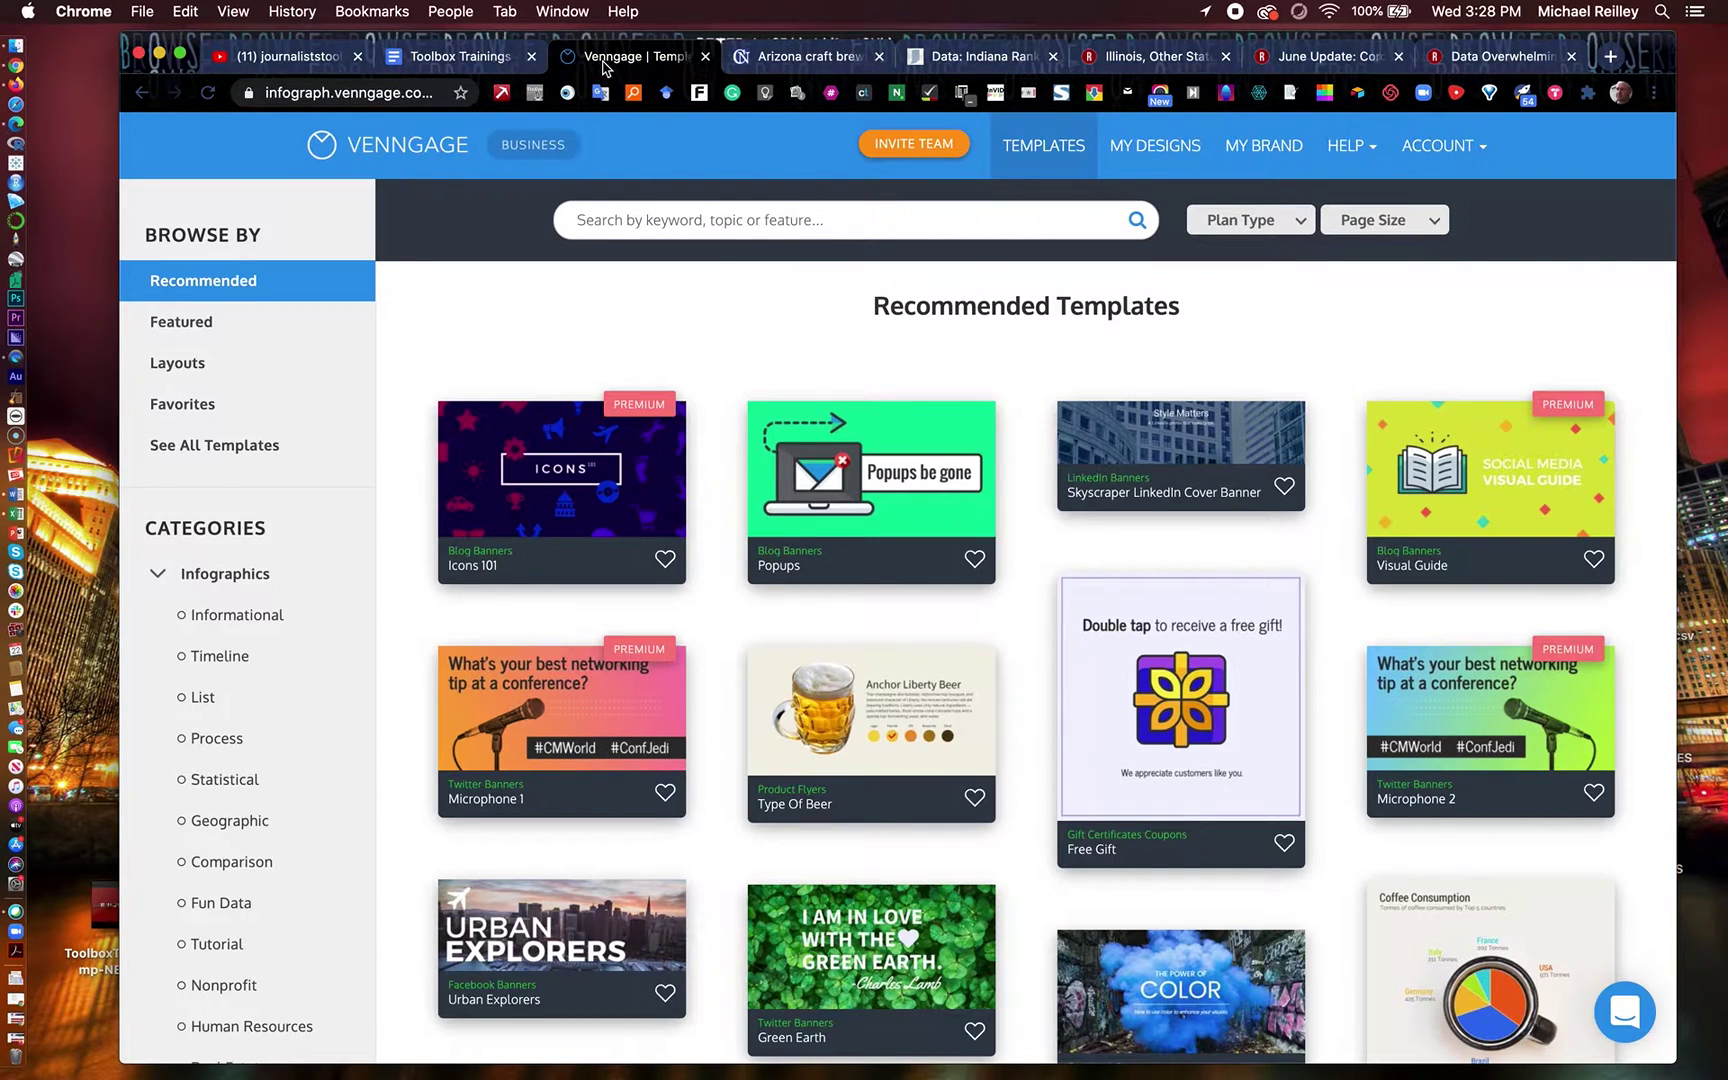
Open My Designs and scroll to the 2020 Timeline of Covid-19 Cases in Illinois card
click(1155, 148)
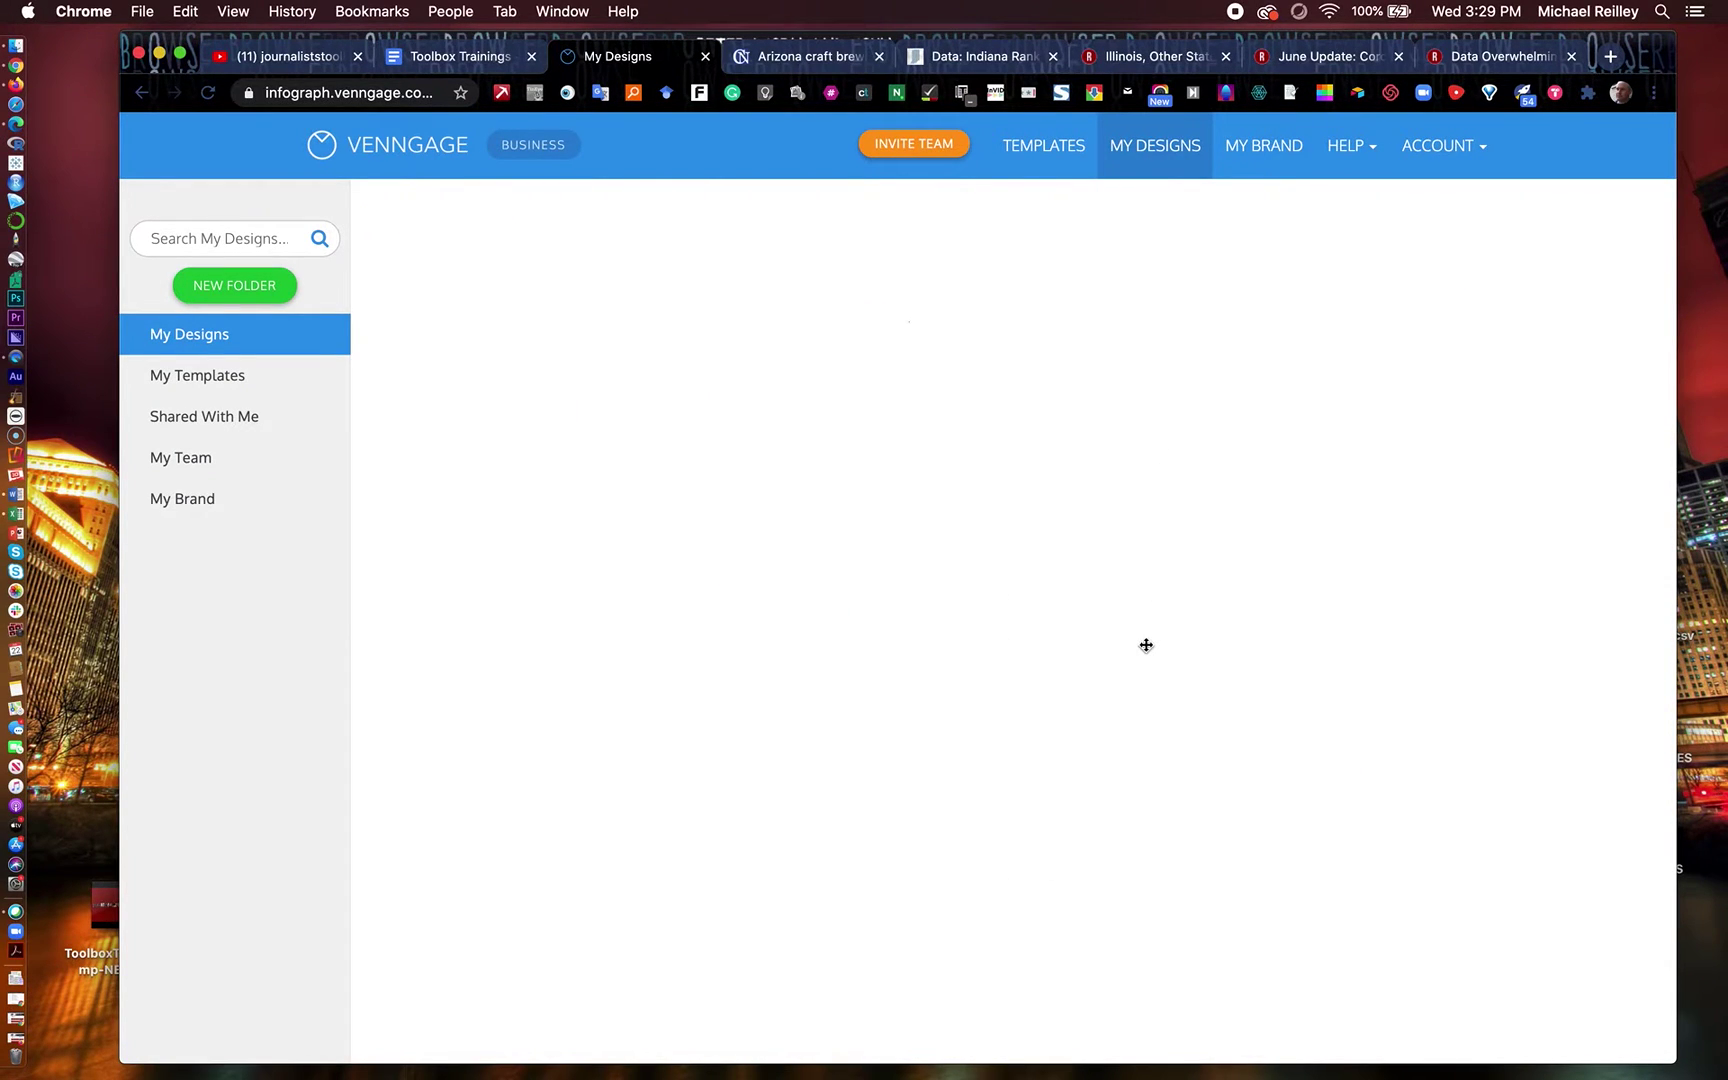
scroll(1146, 645, down, 8)
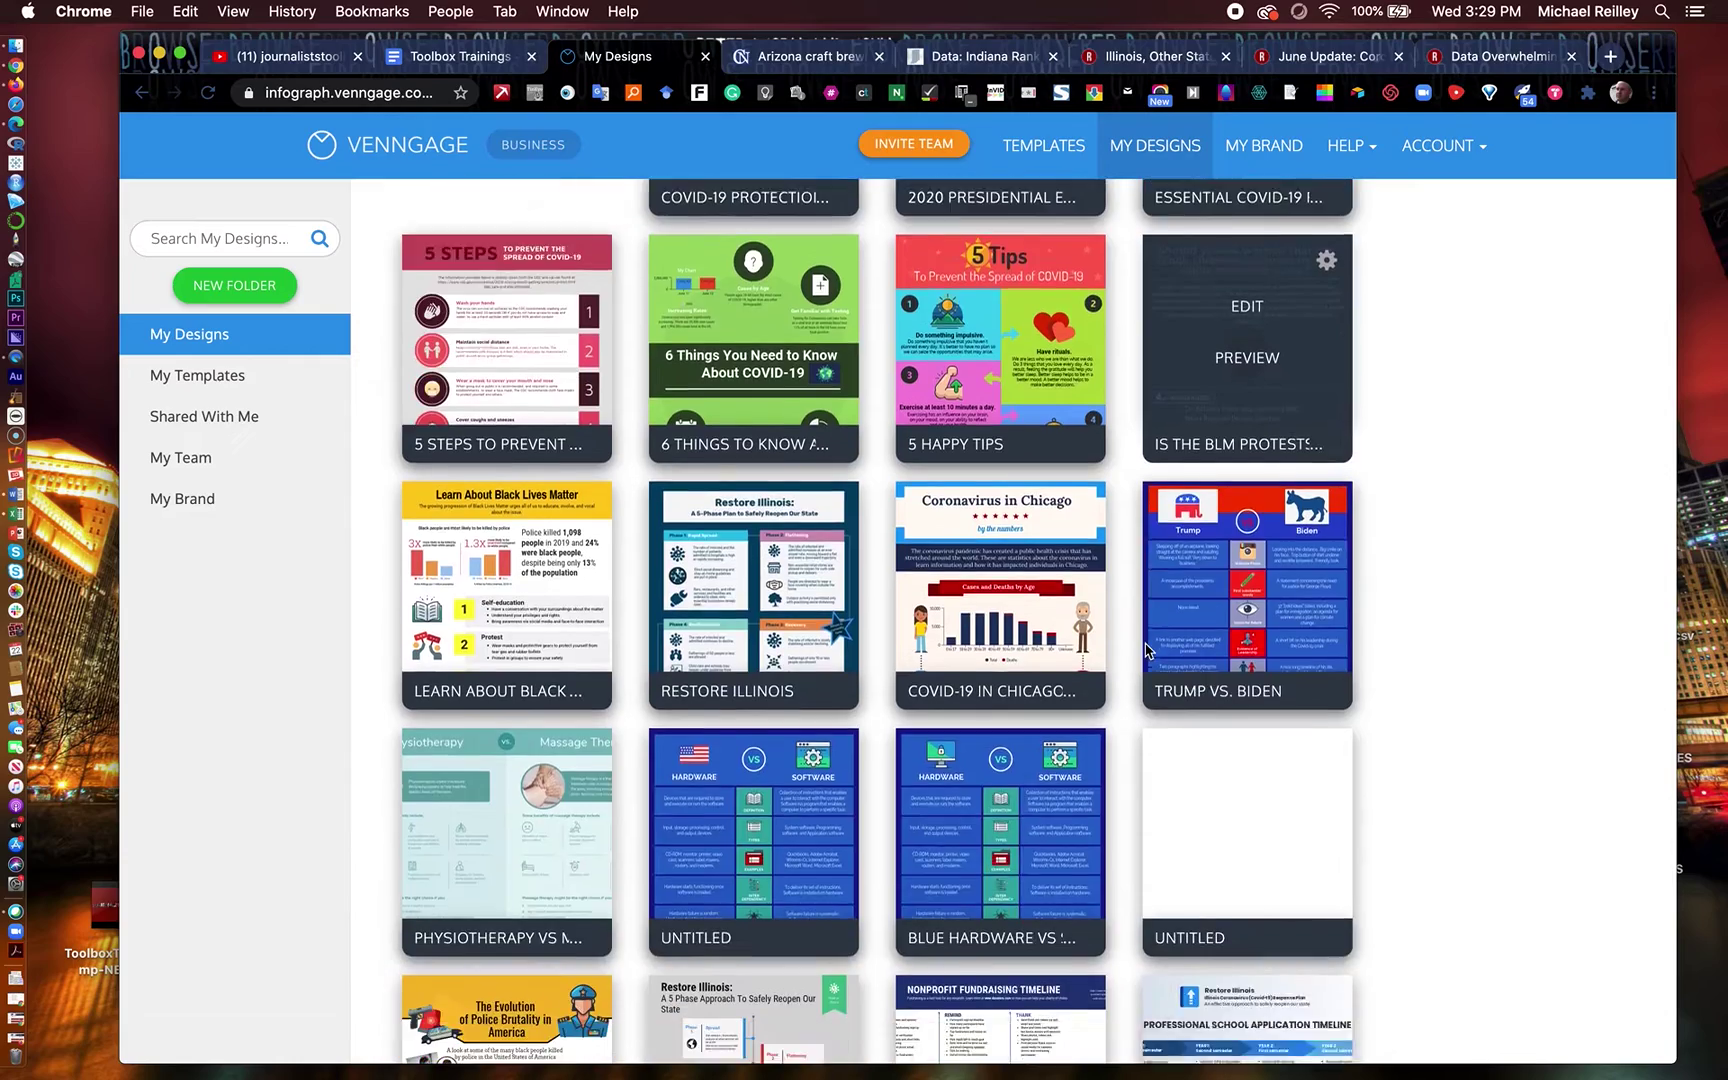
scroll(1146, 645, down, 7)
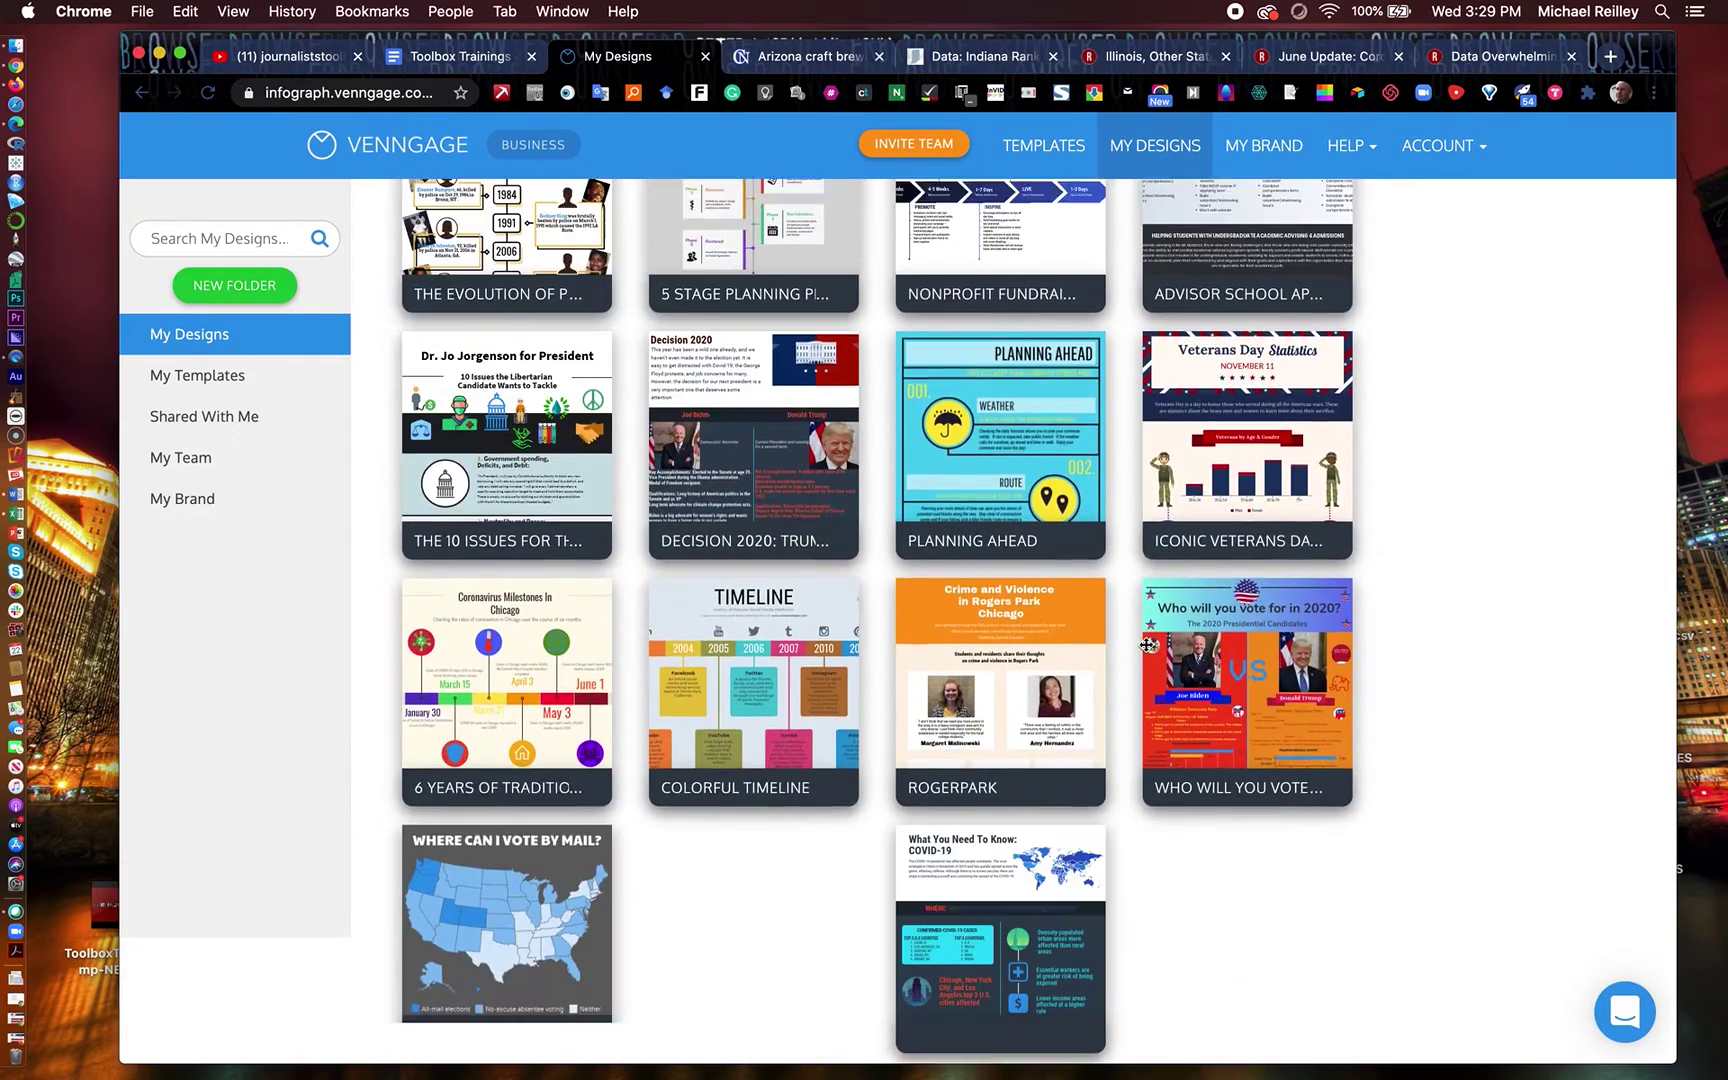
scroll(1146, 645, down, 1)
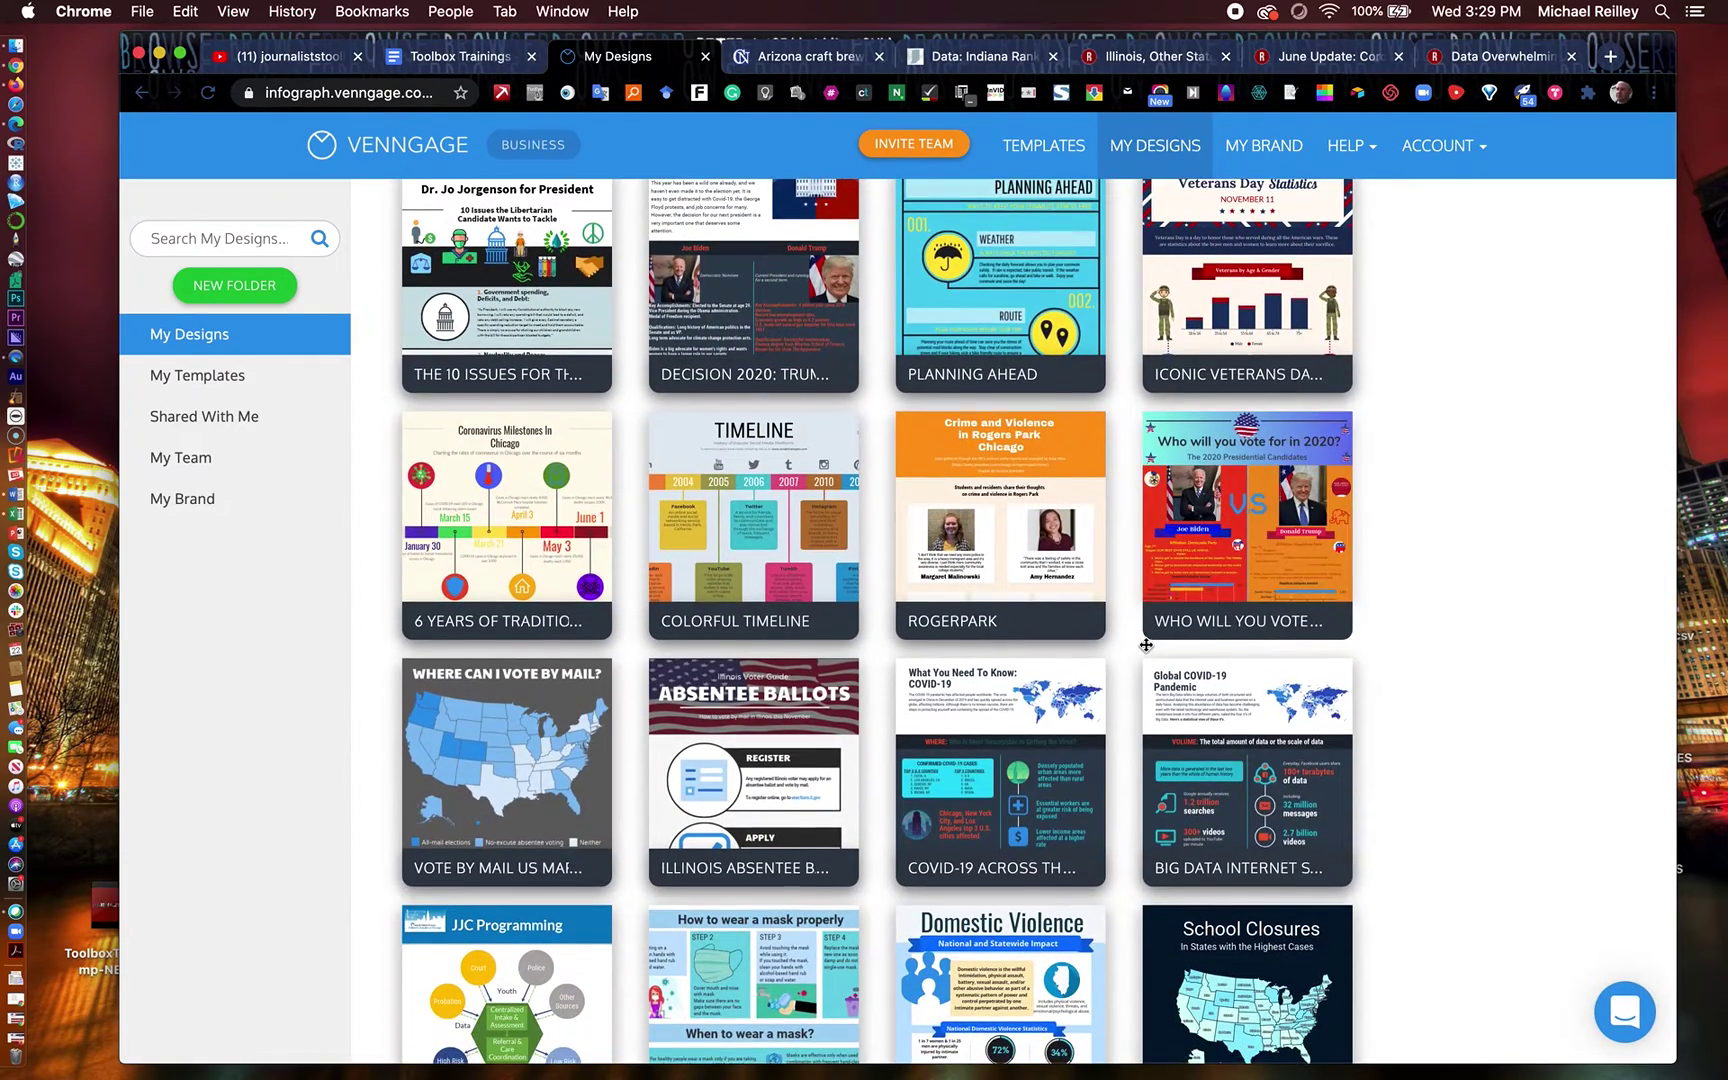
scroll(1146, 645, down, 2)
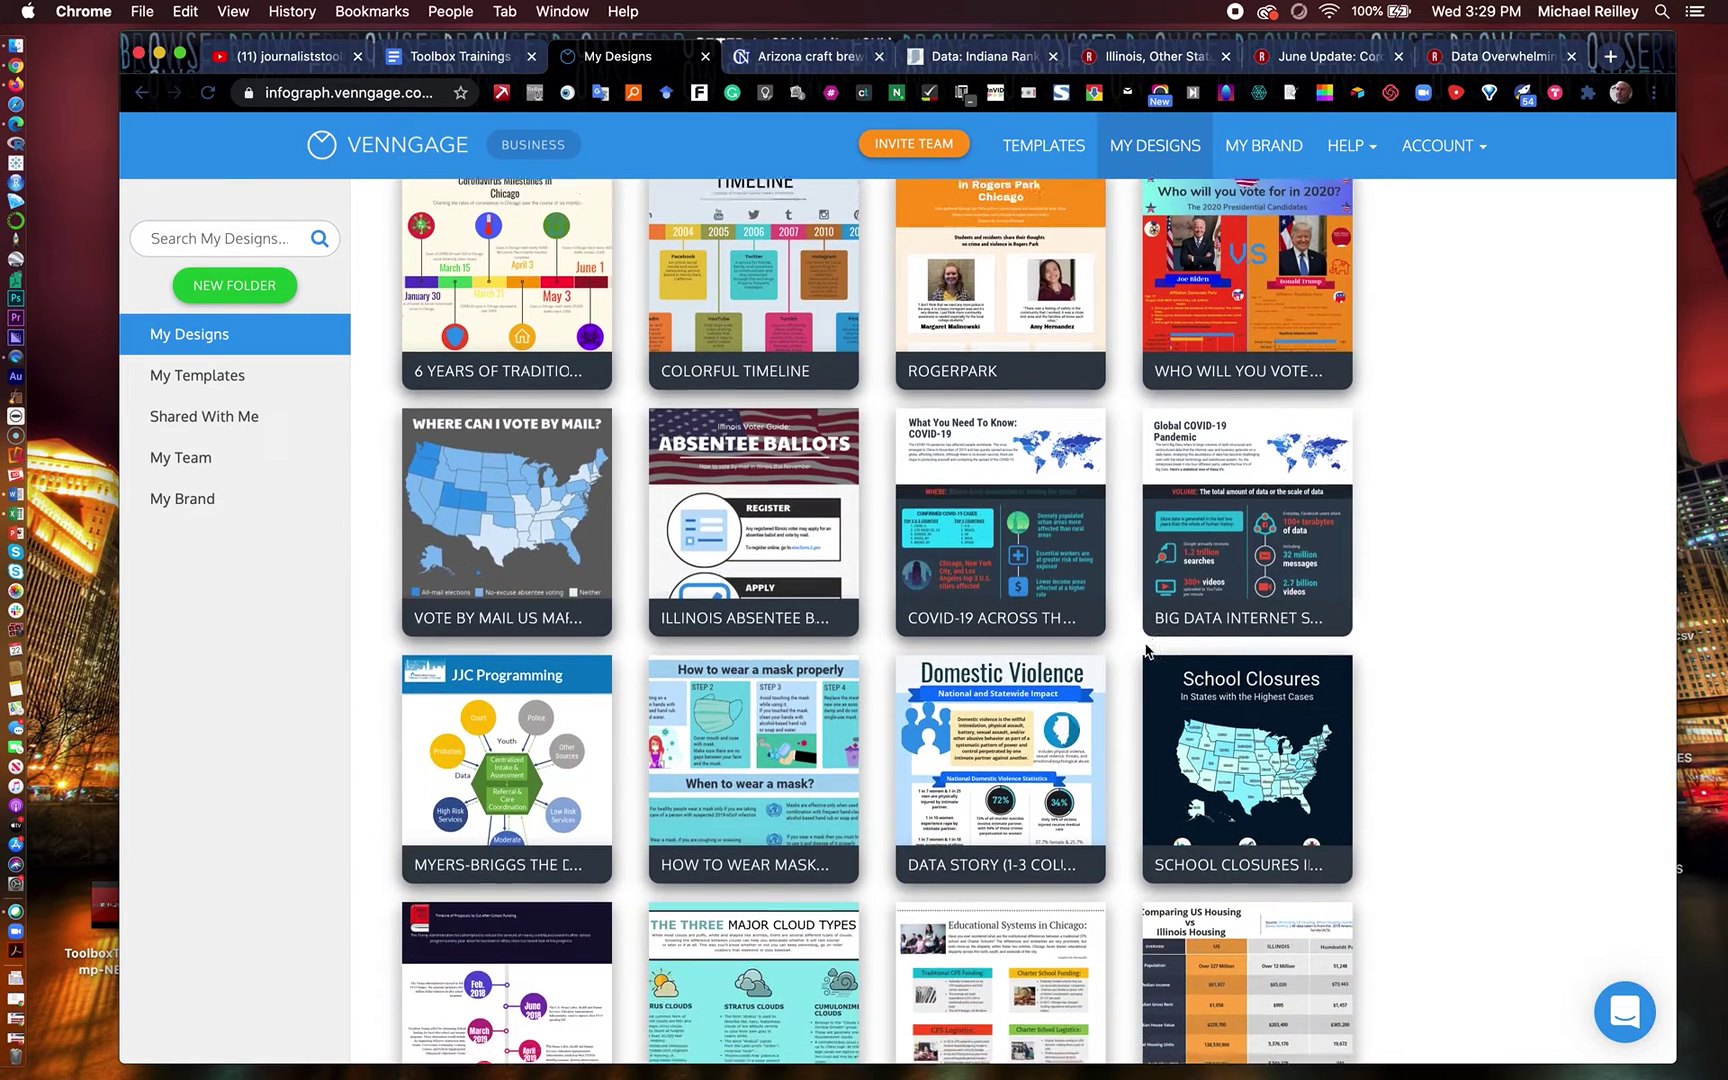
scroll(1146, 645, up, 1)
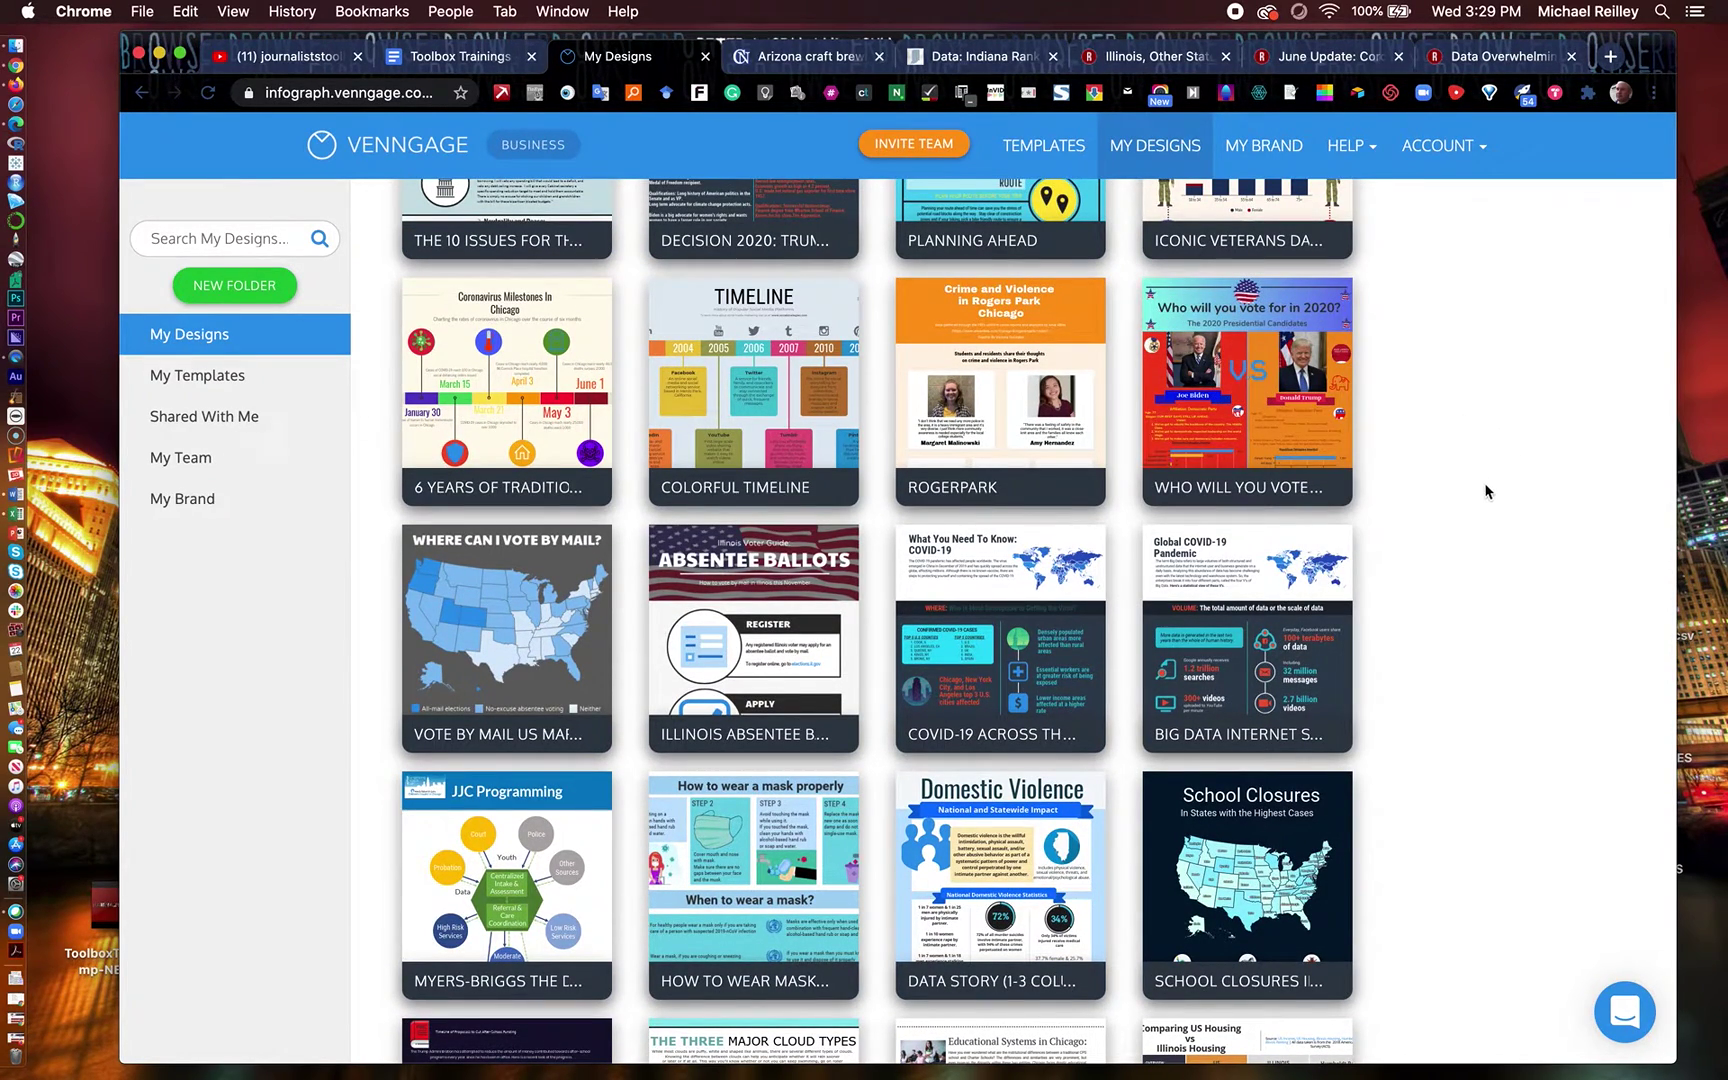
mouse_move(1193, 391)
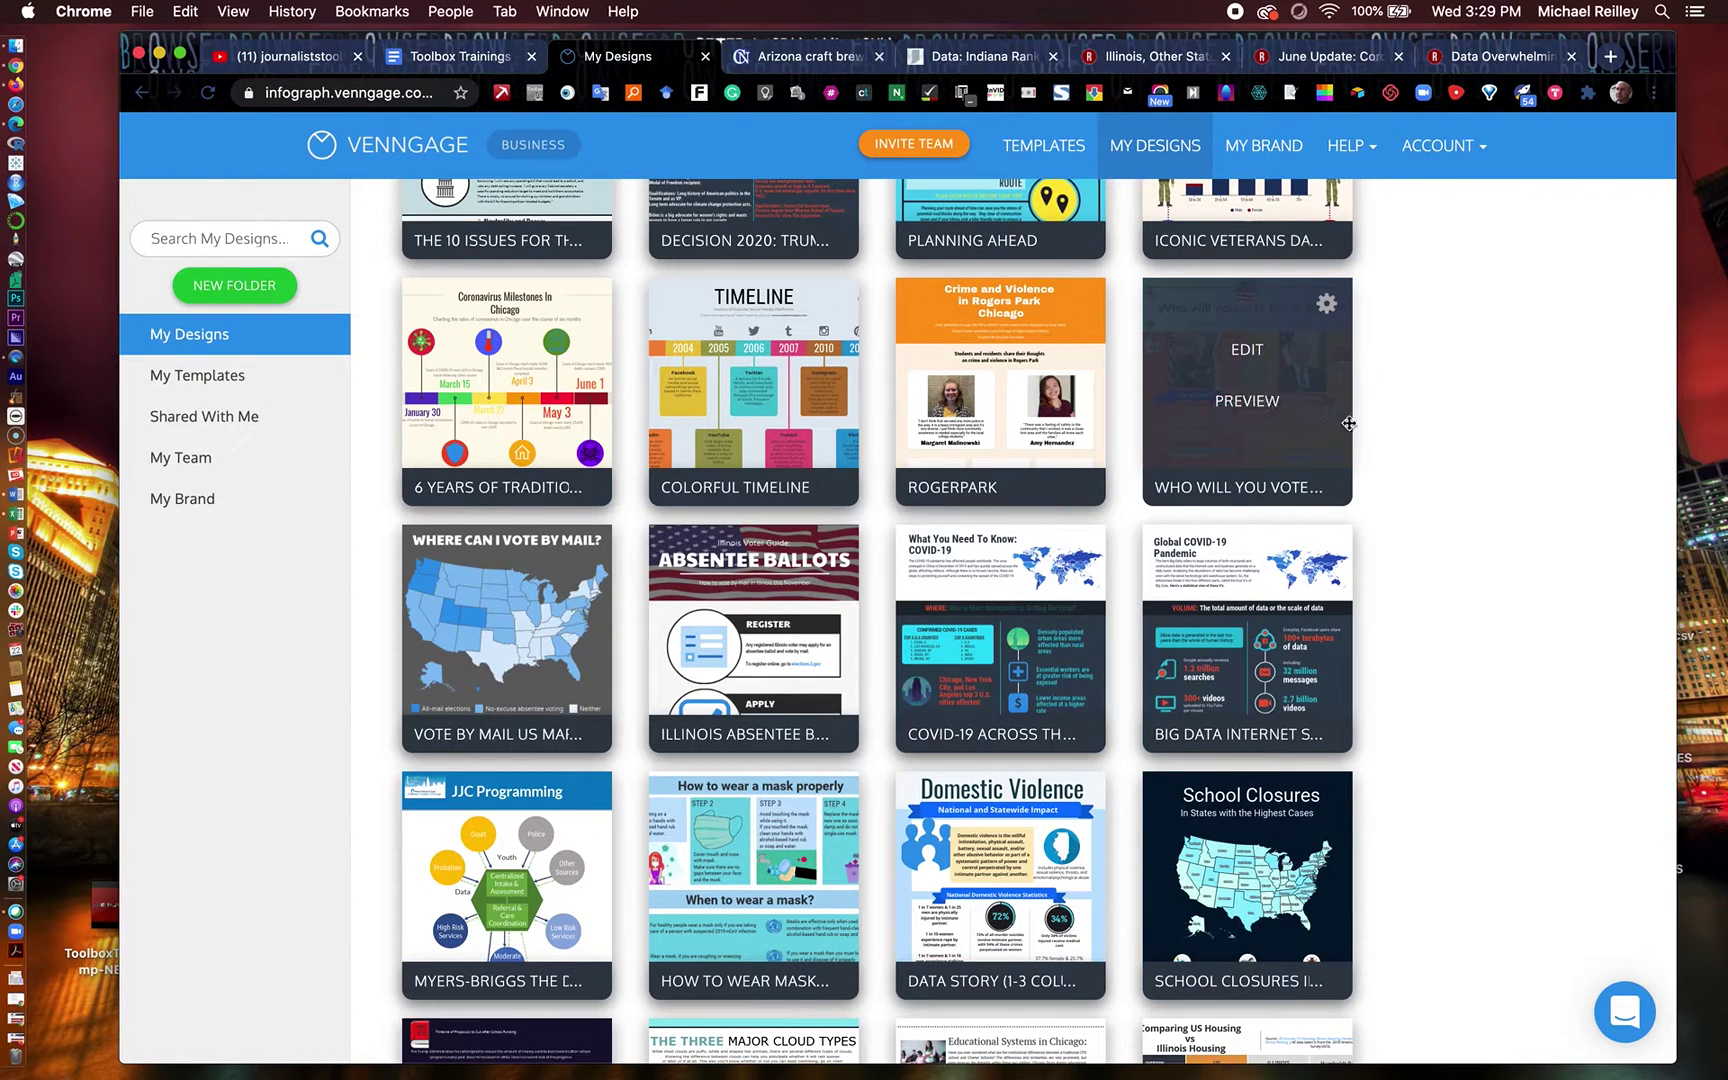
scroll(1460, 393, down, 5)
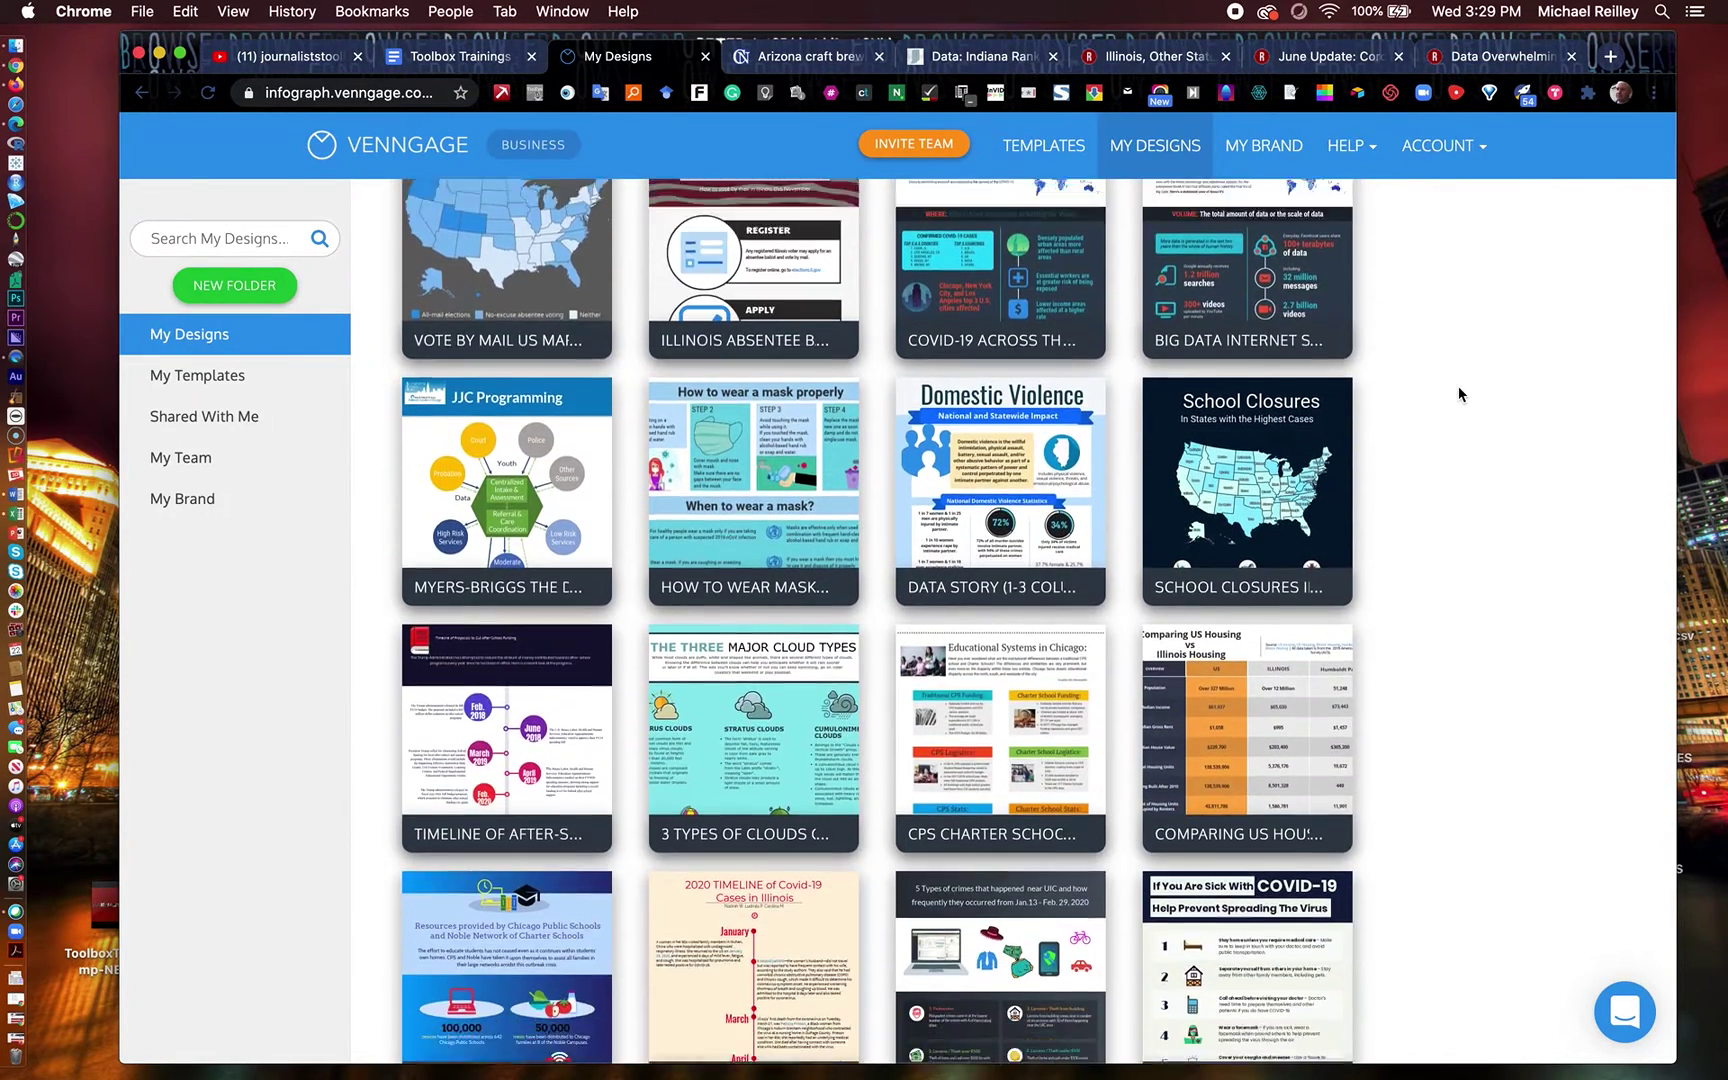
scroll(1460, 393, down, 2)
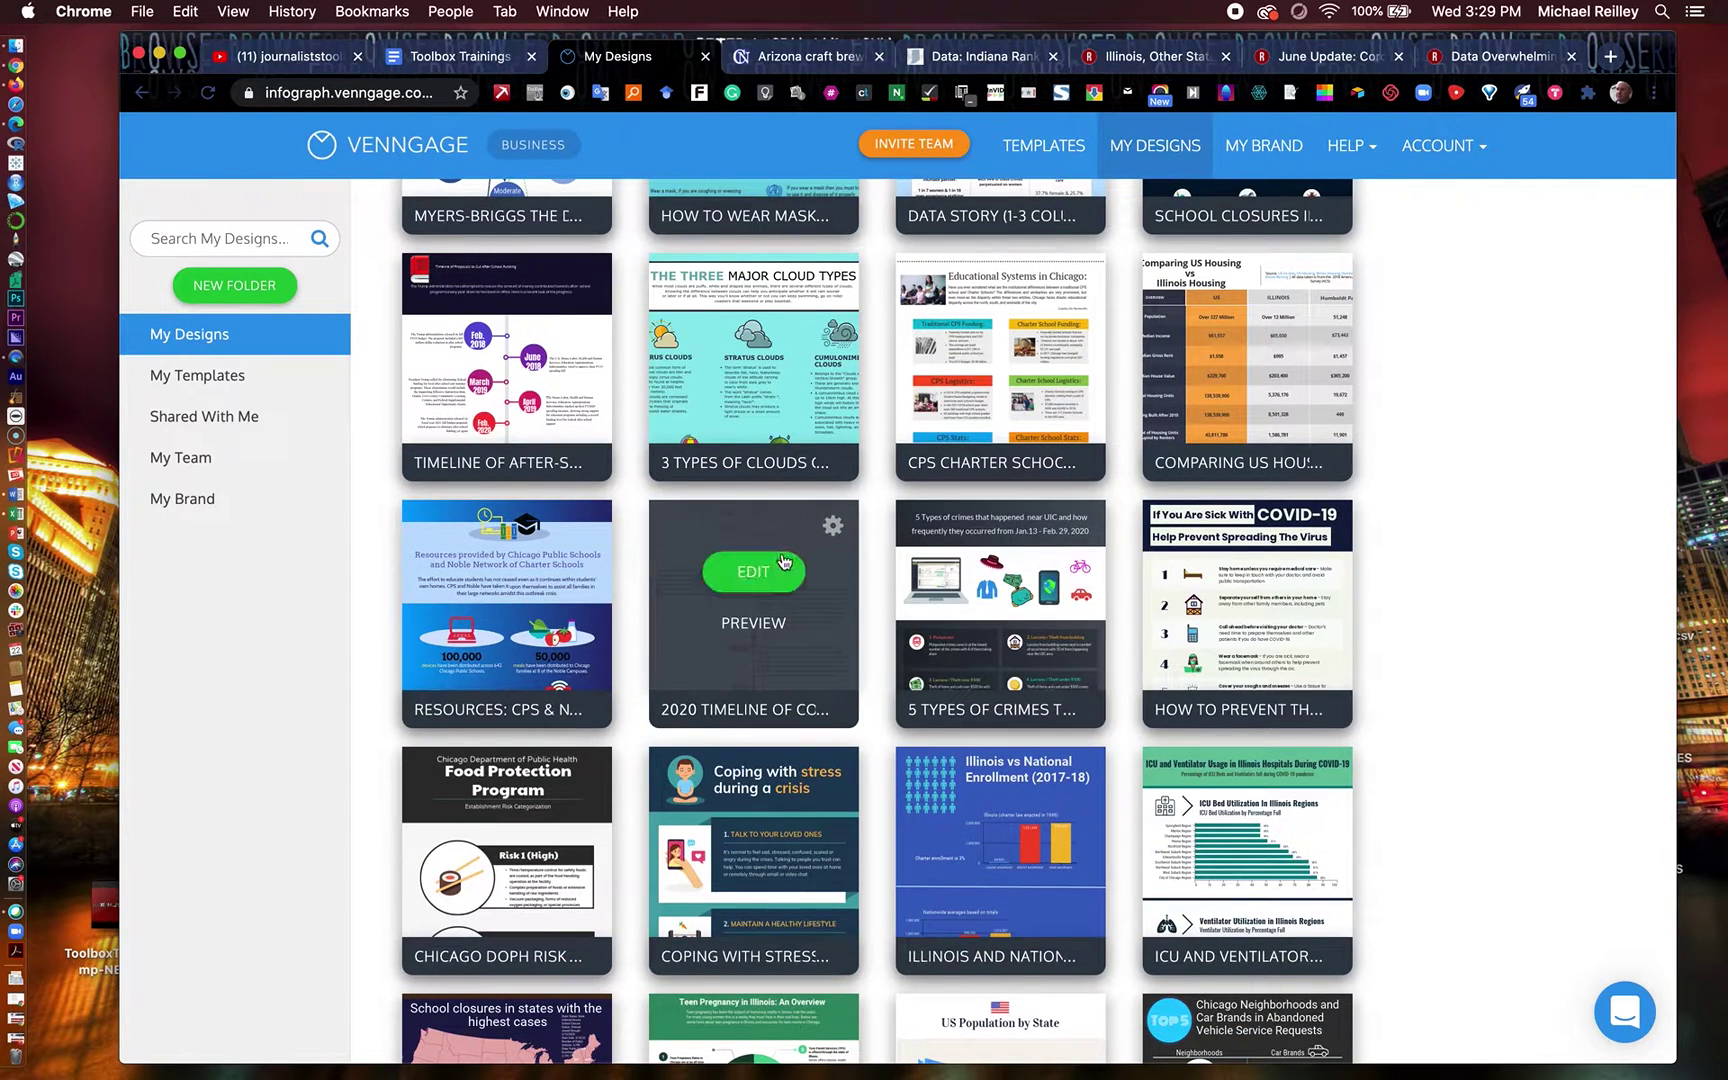
click(784, 562)
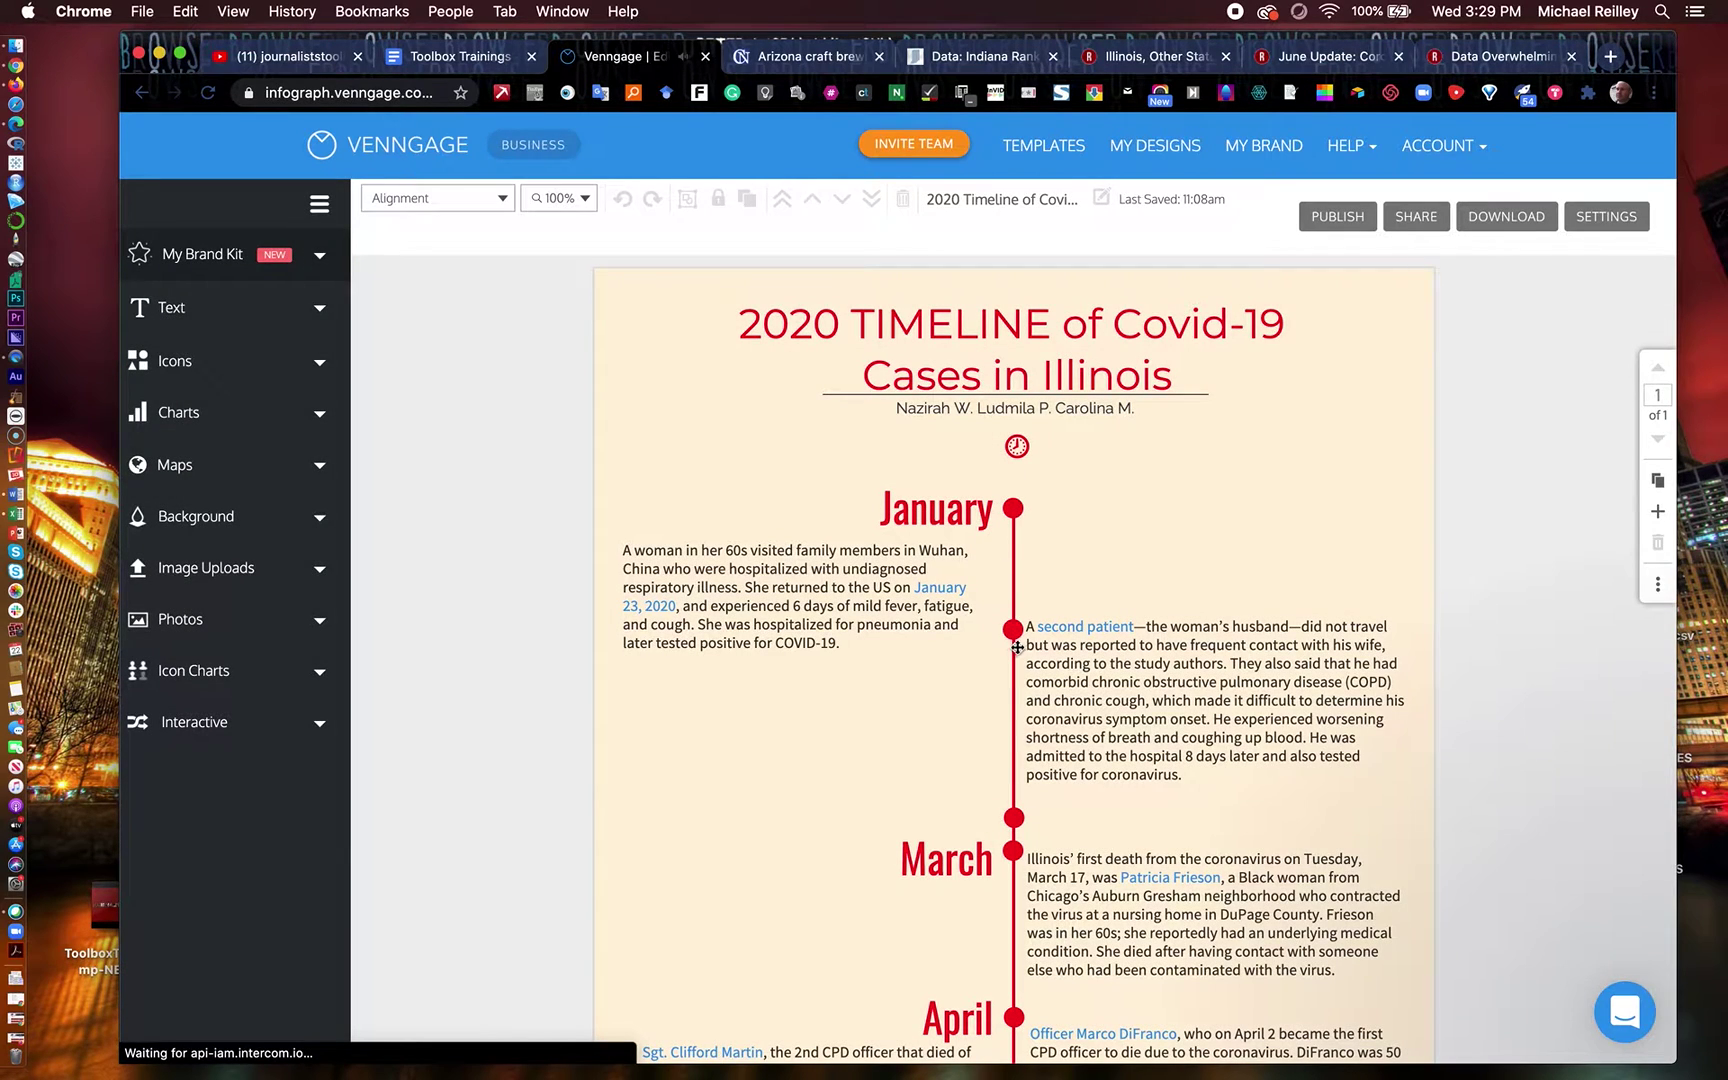
scroll(1017, 647, down, 6)
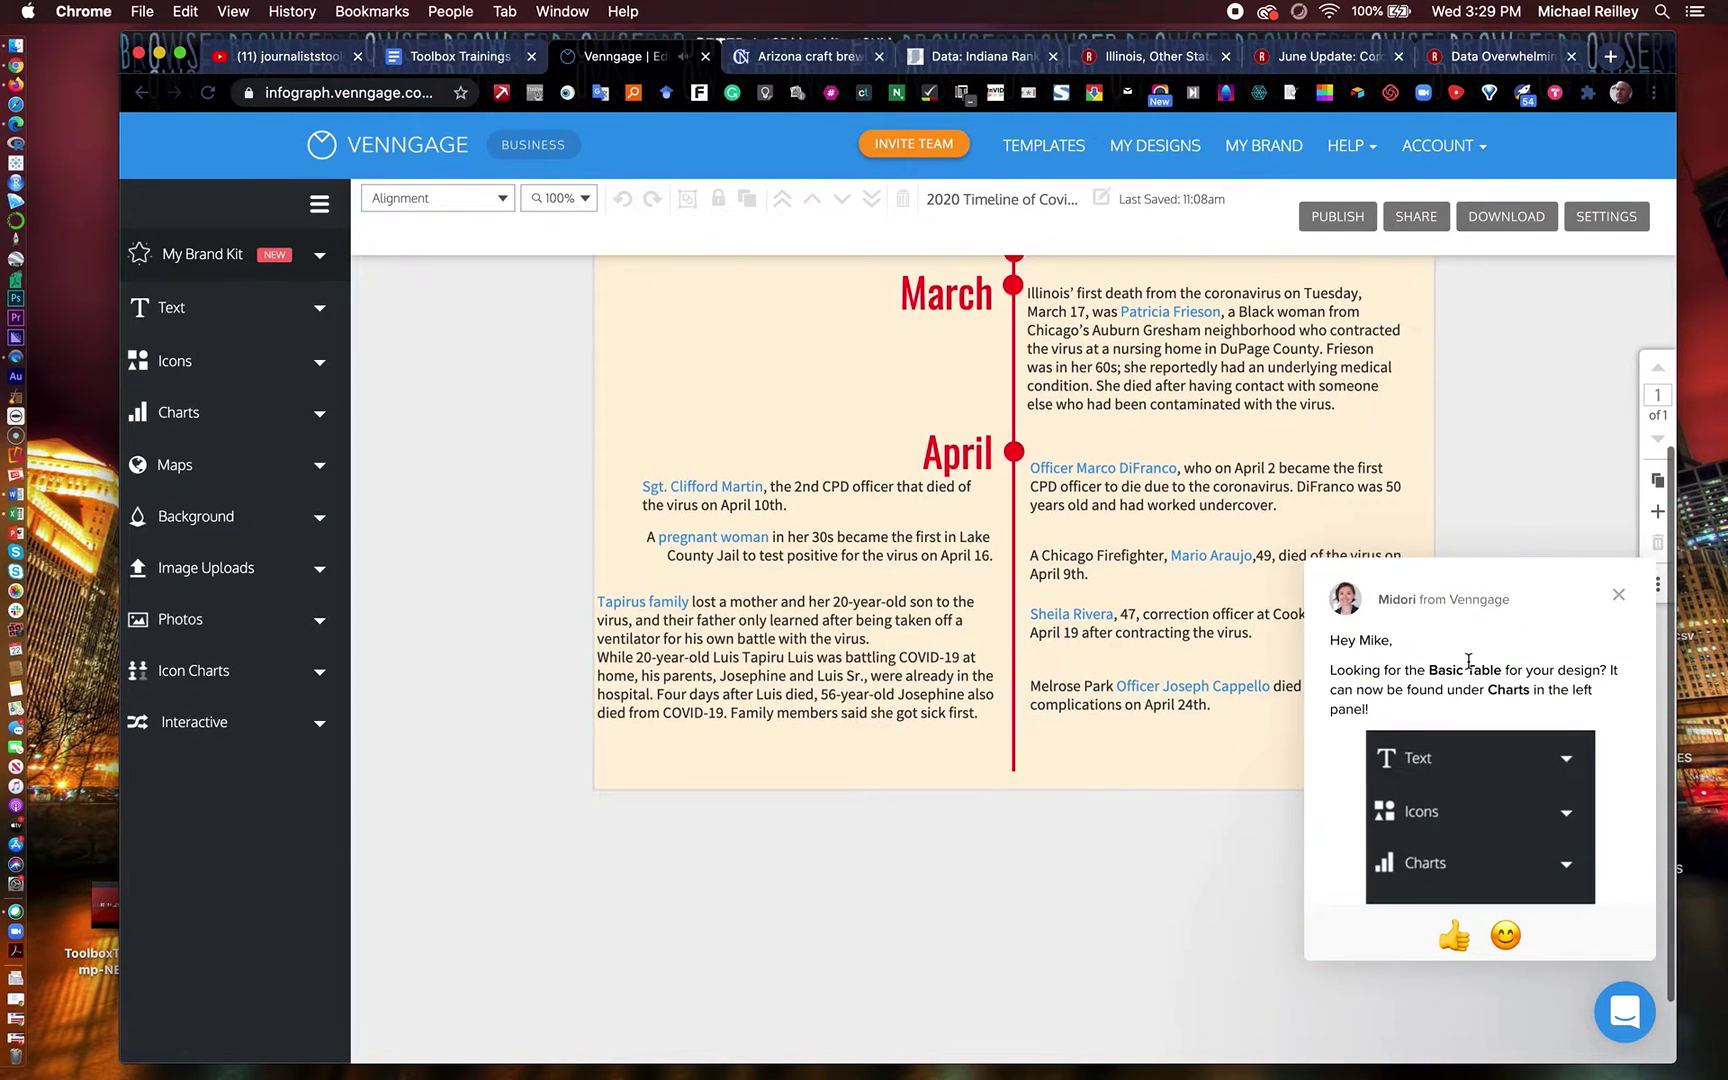
click(1618, 595)
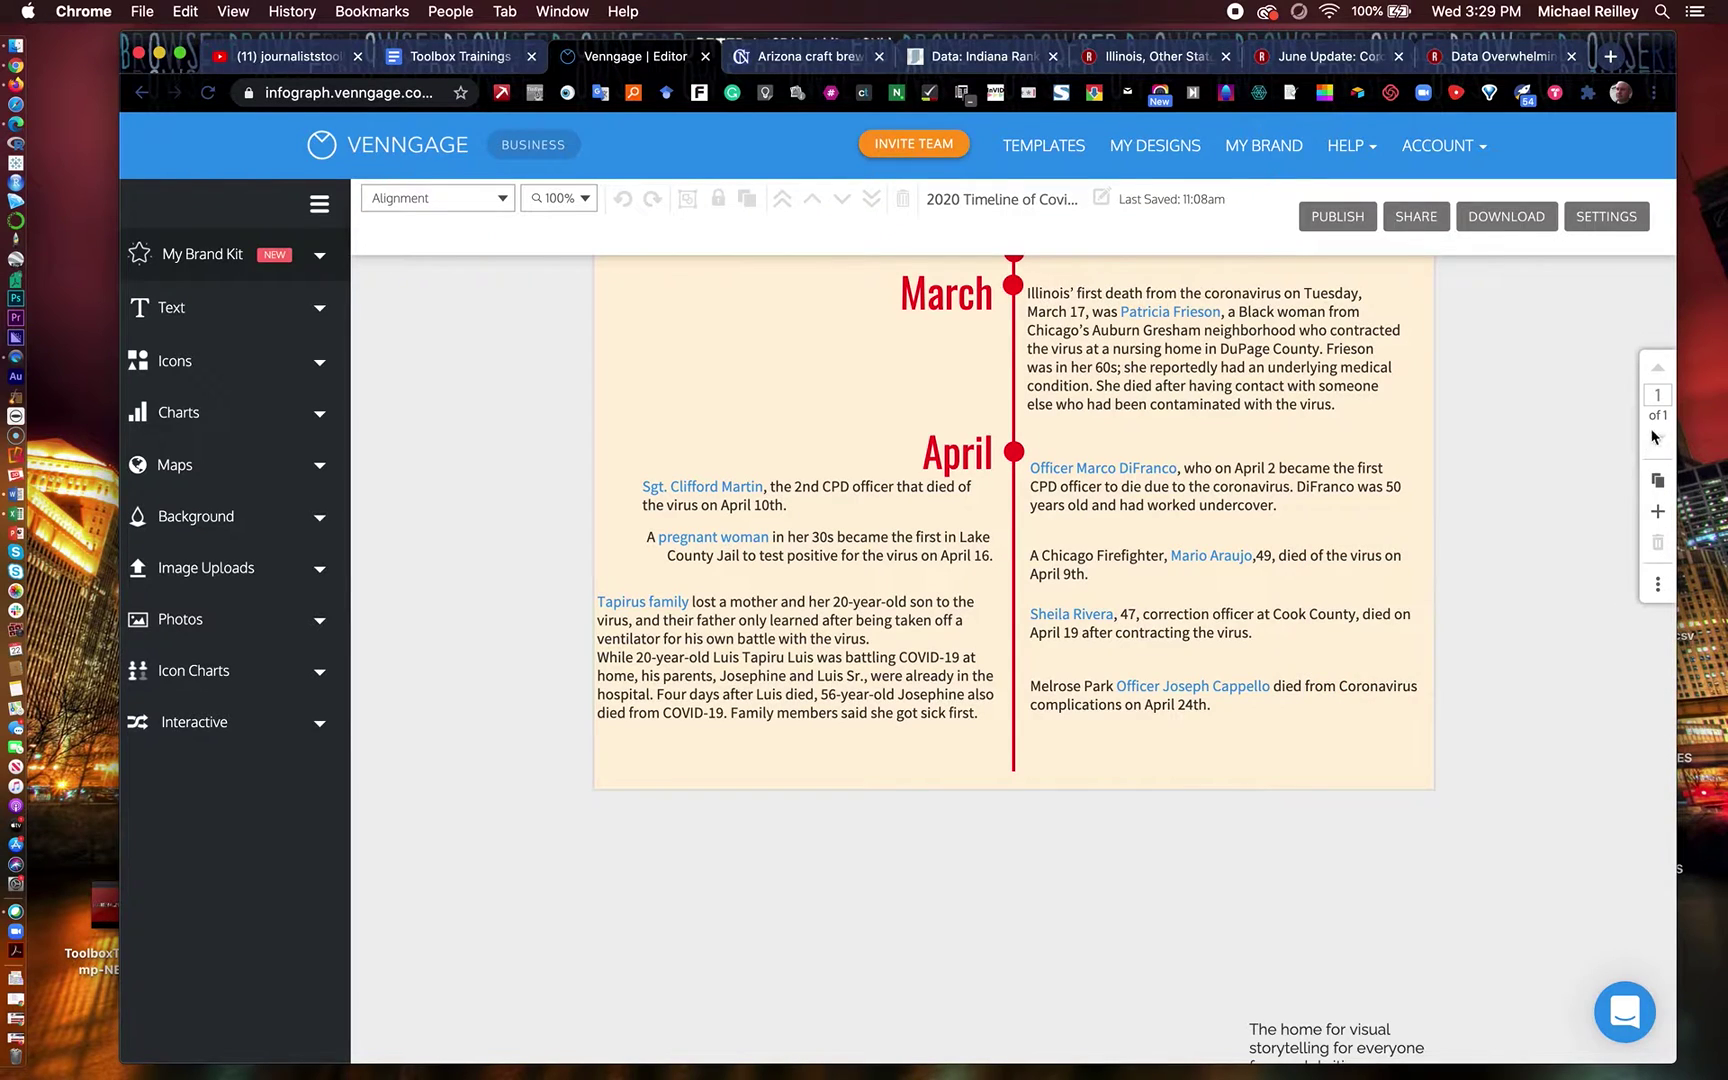
scroll(1229, 590, up, 4)
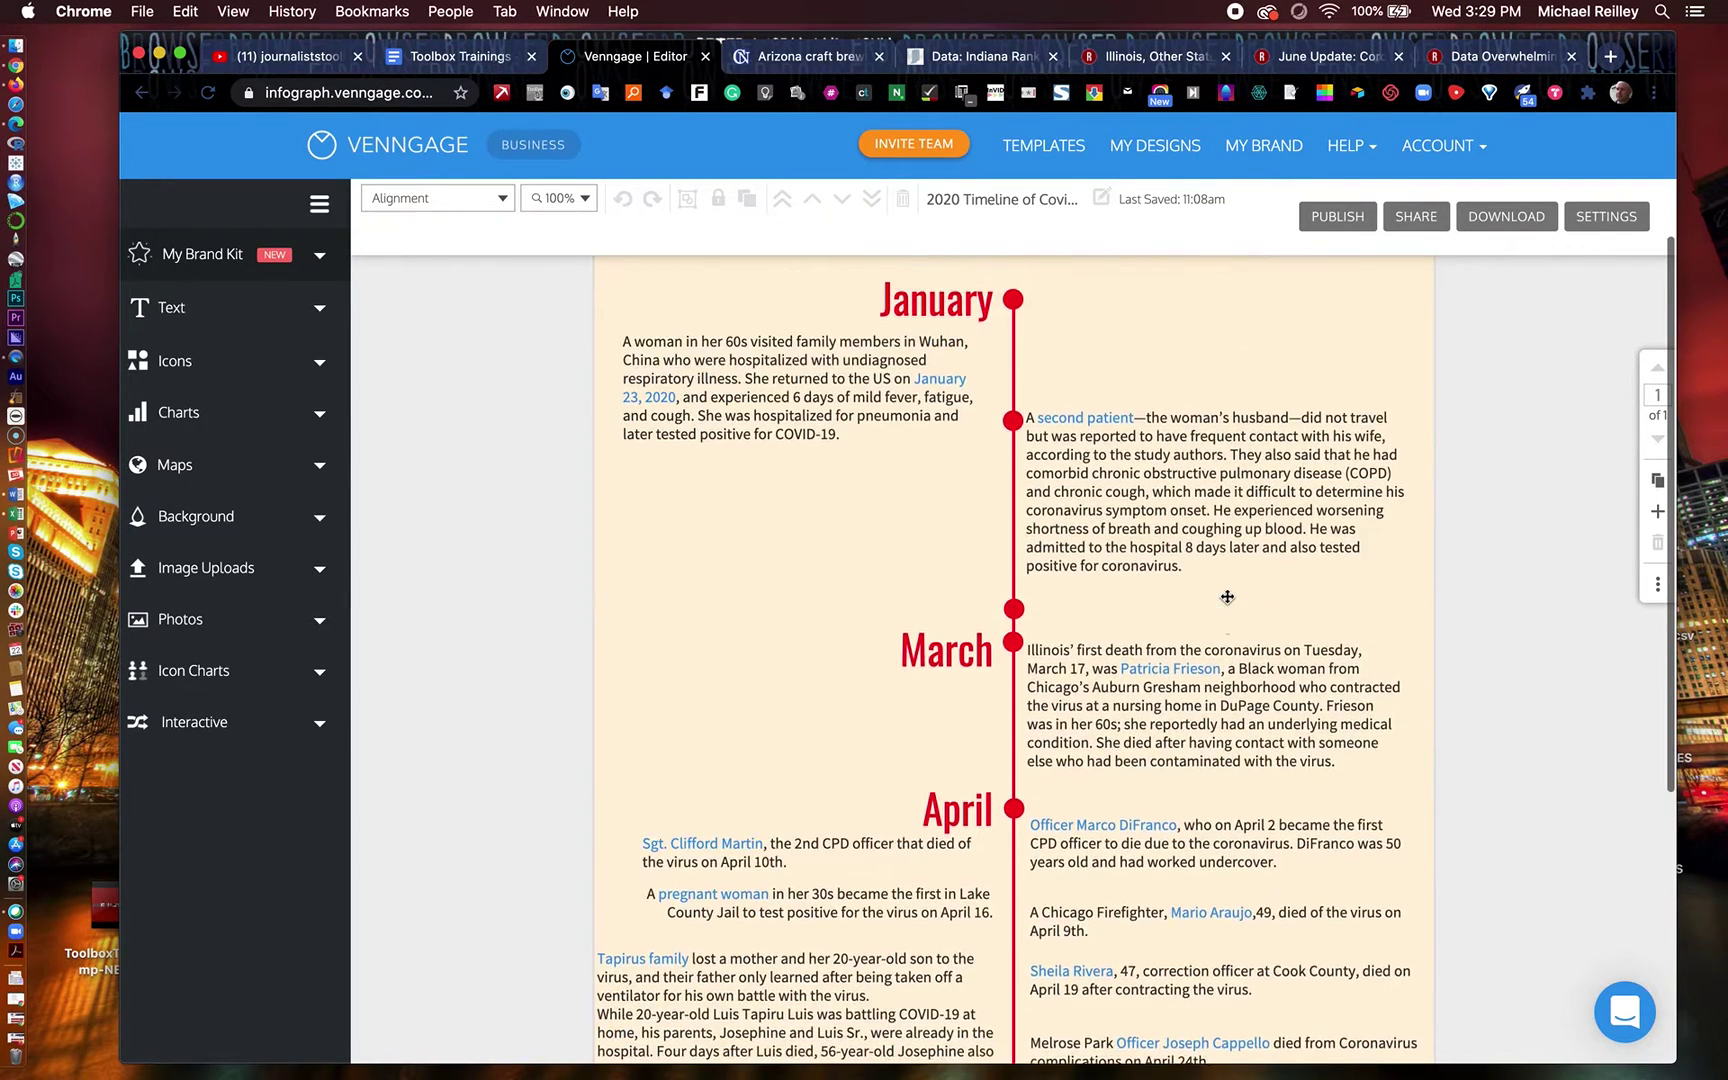
scroll(1227, 597, up, 3)
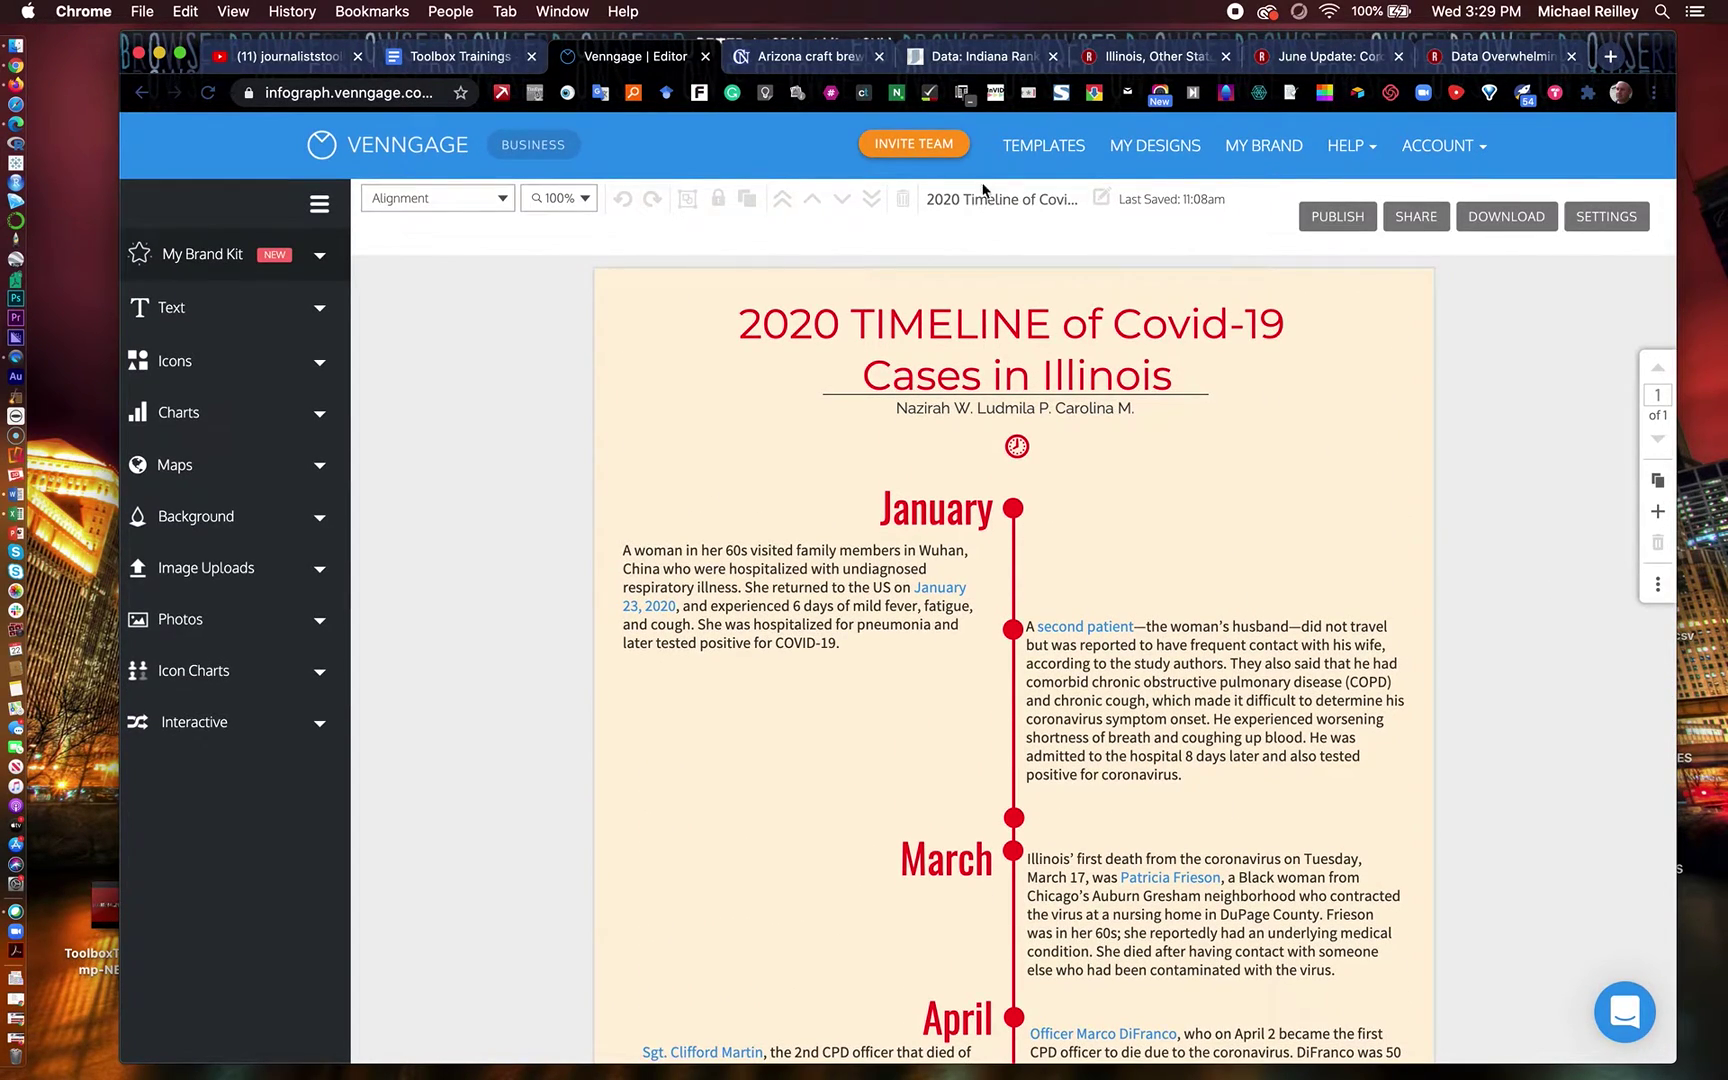
click(138, 97)
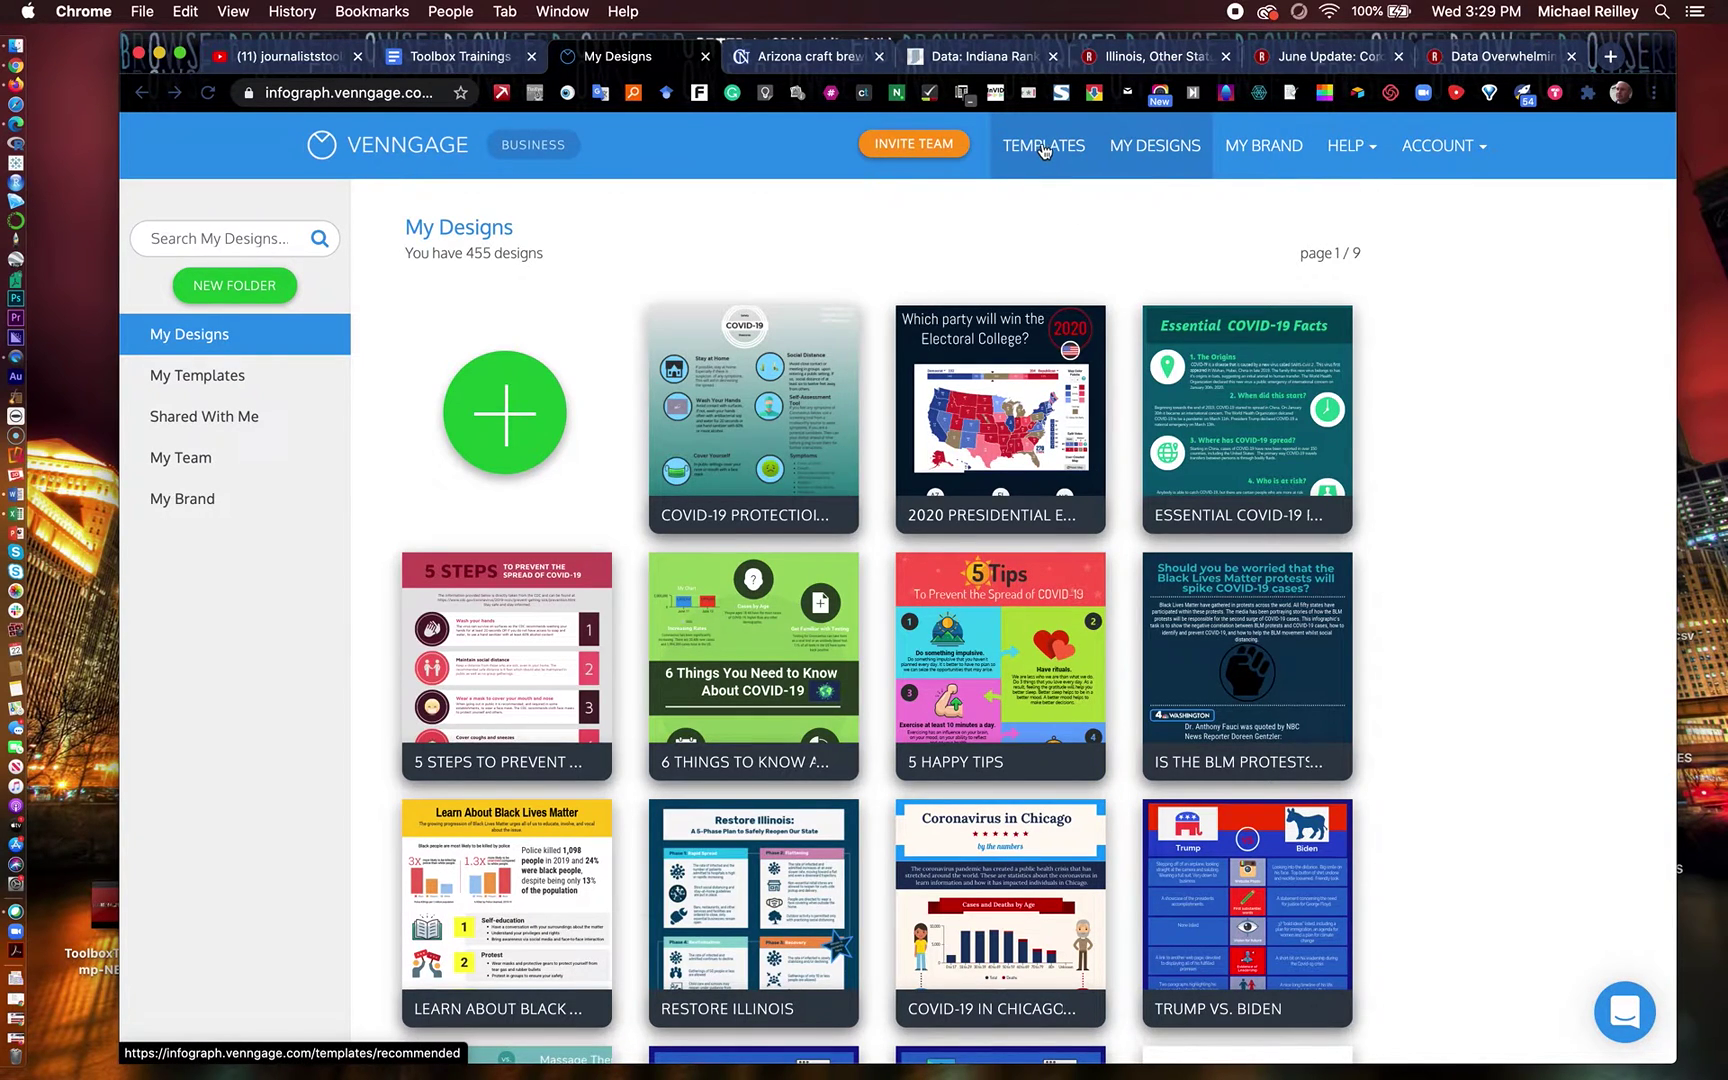
Filter the template gallery to Geographic infographic templates
click(1043, 148)
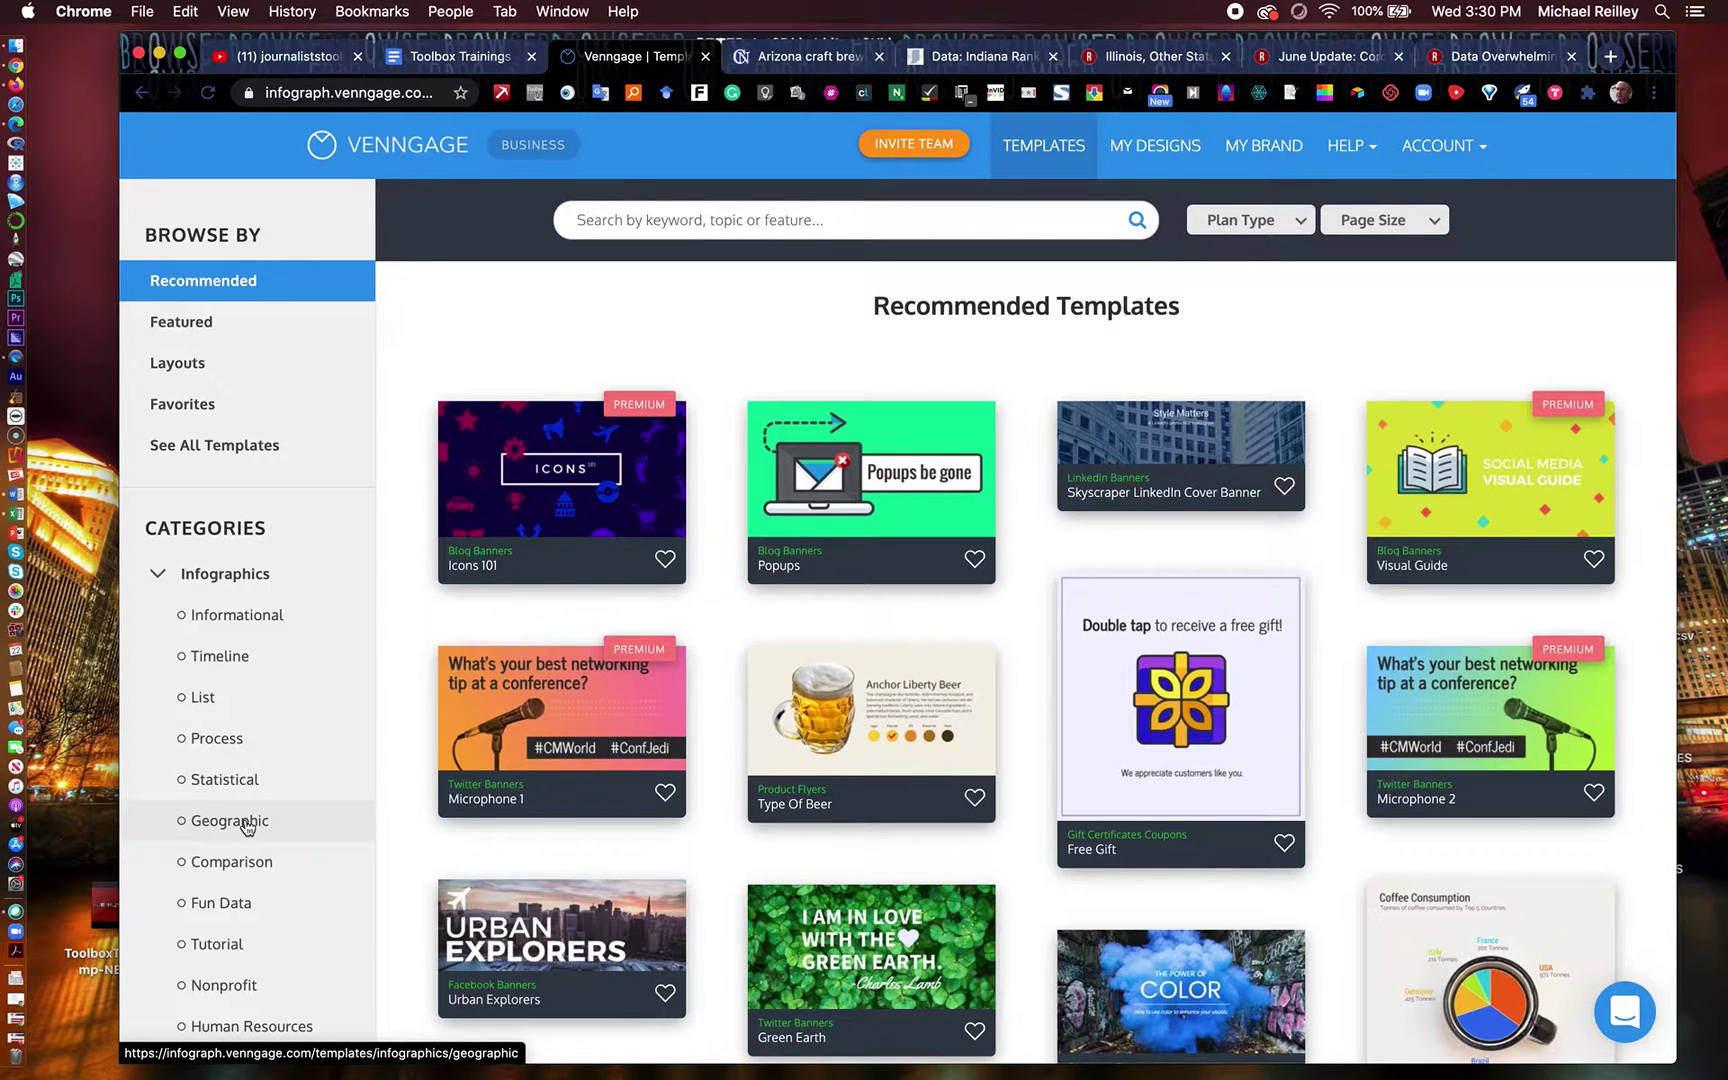
click(246, 825)
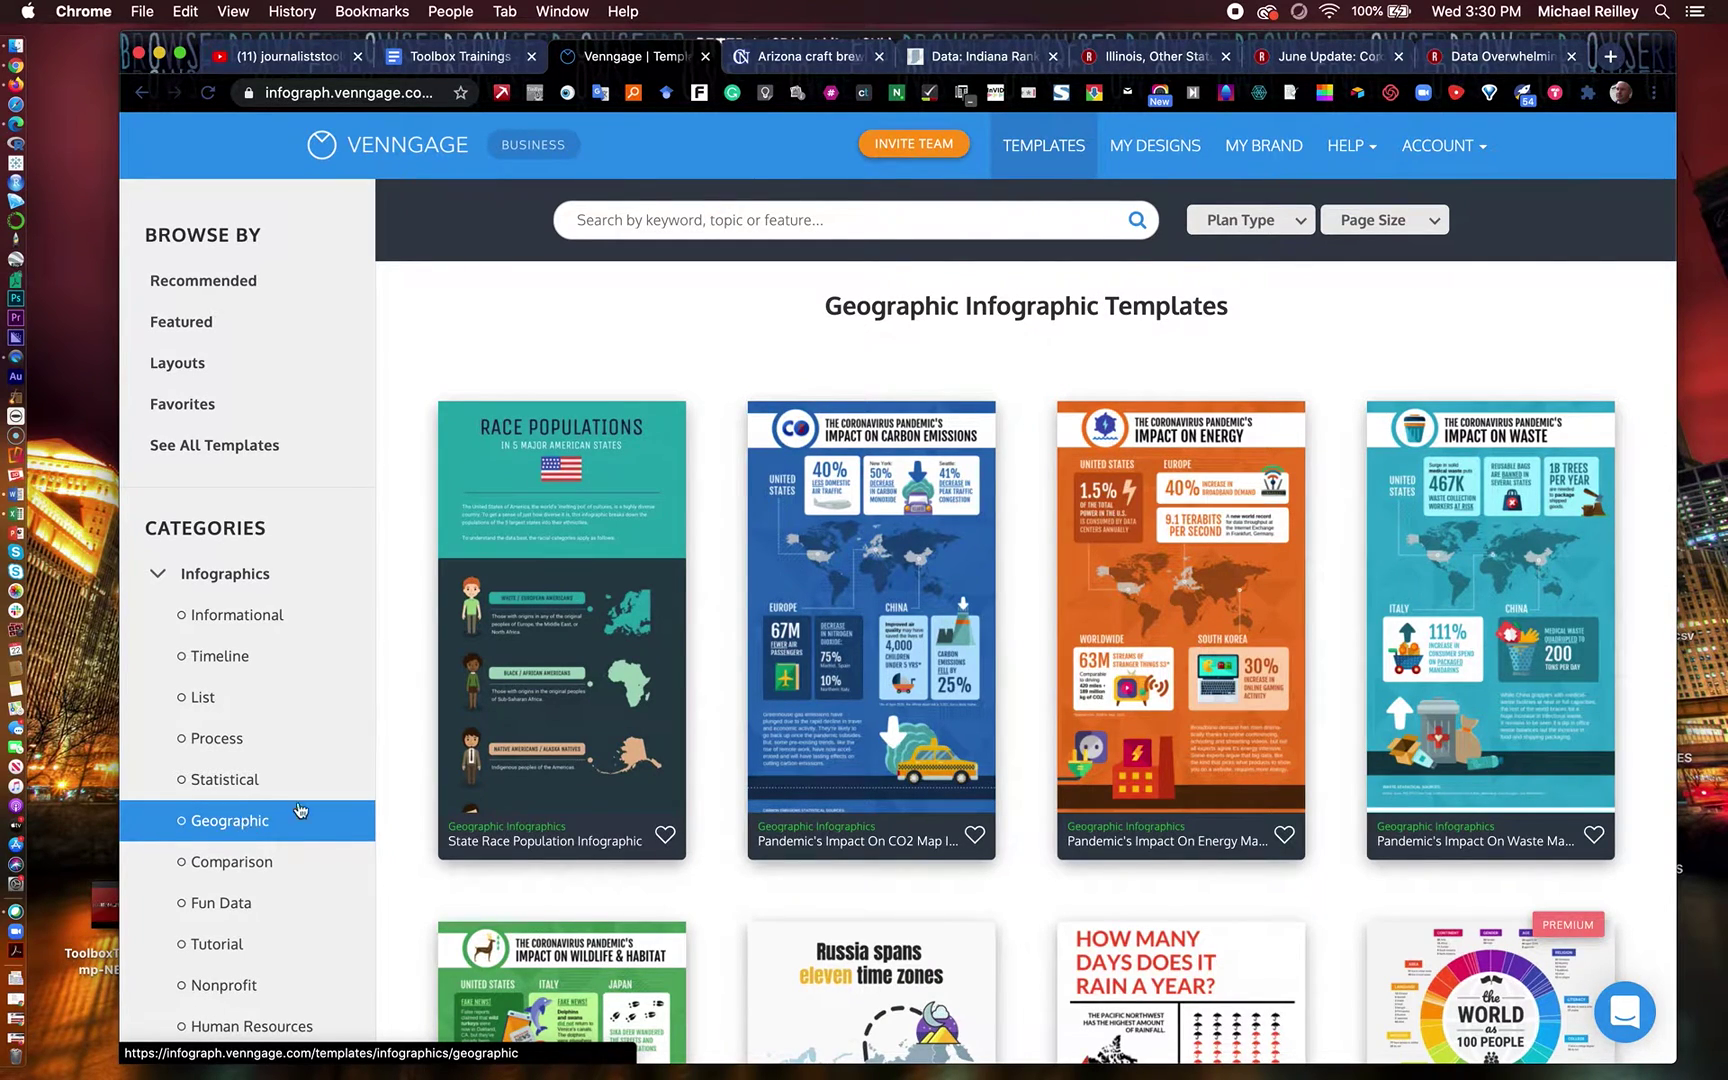
mouse_move(932, 561)
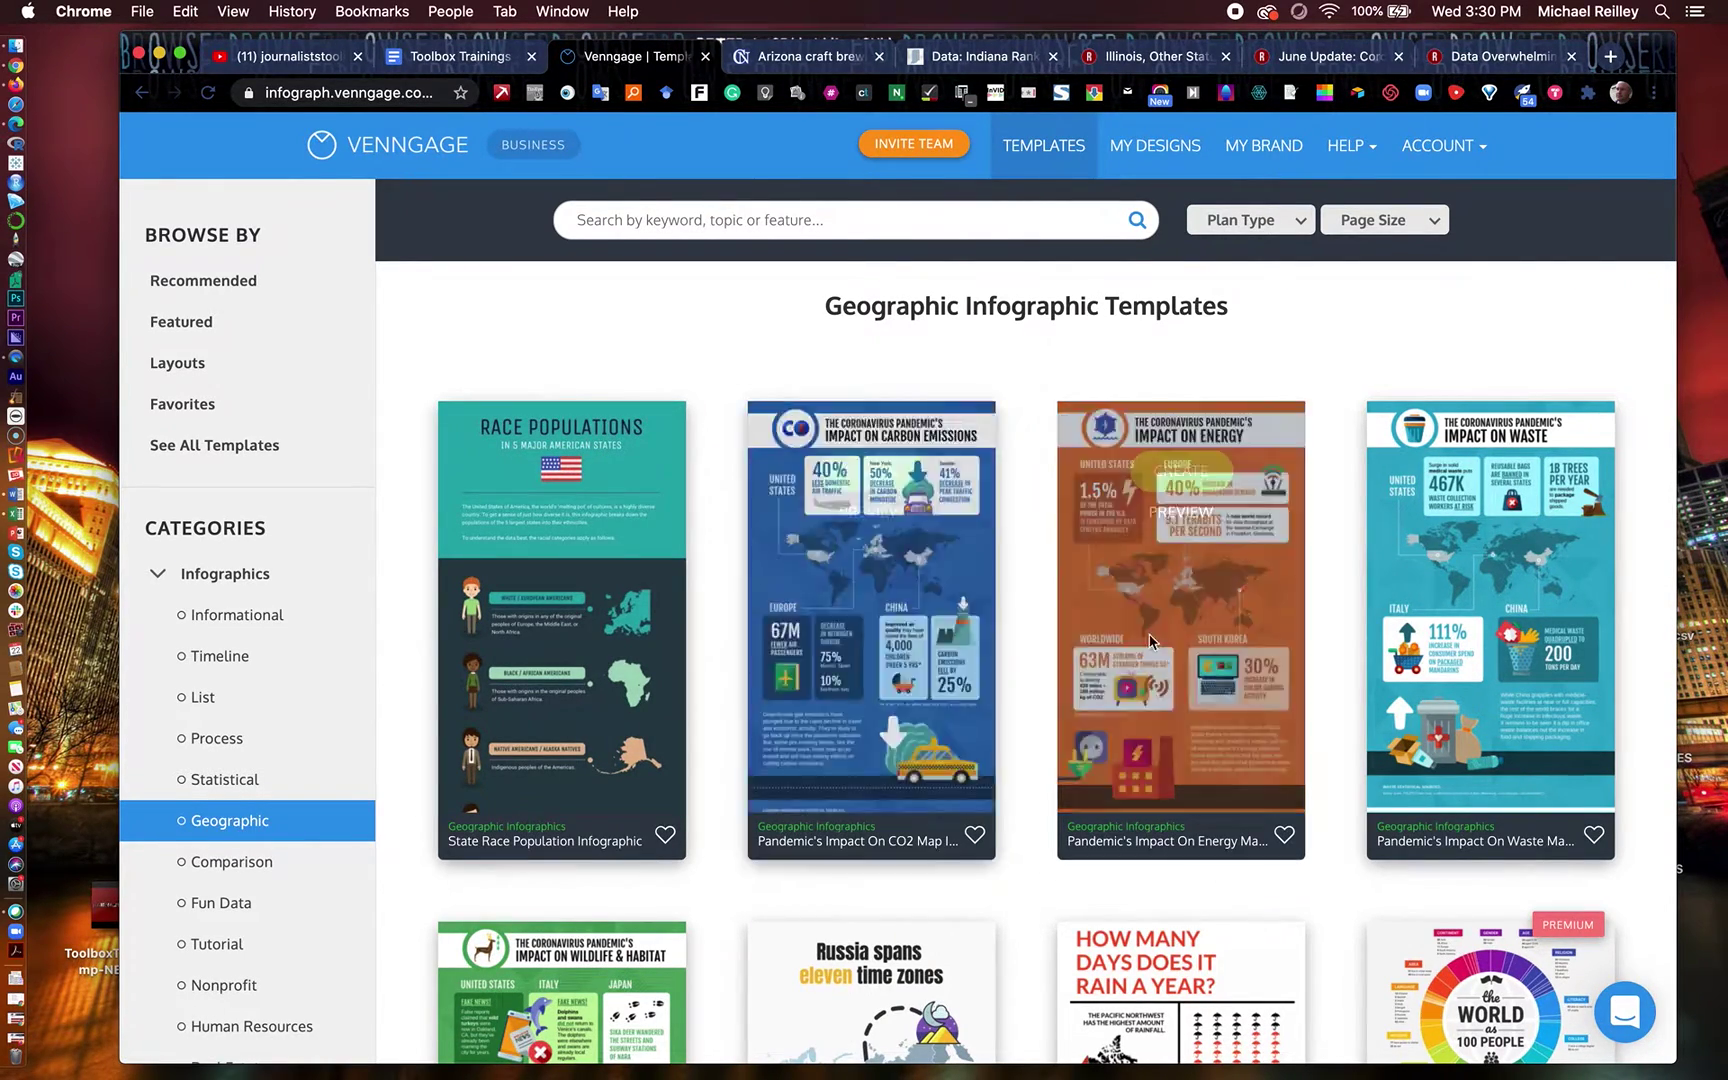
mouse_move(1374, 535)
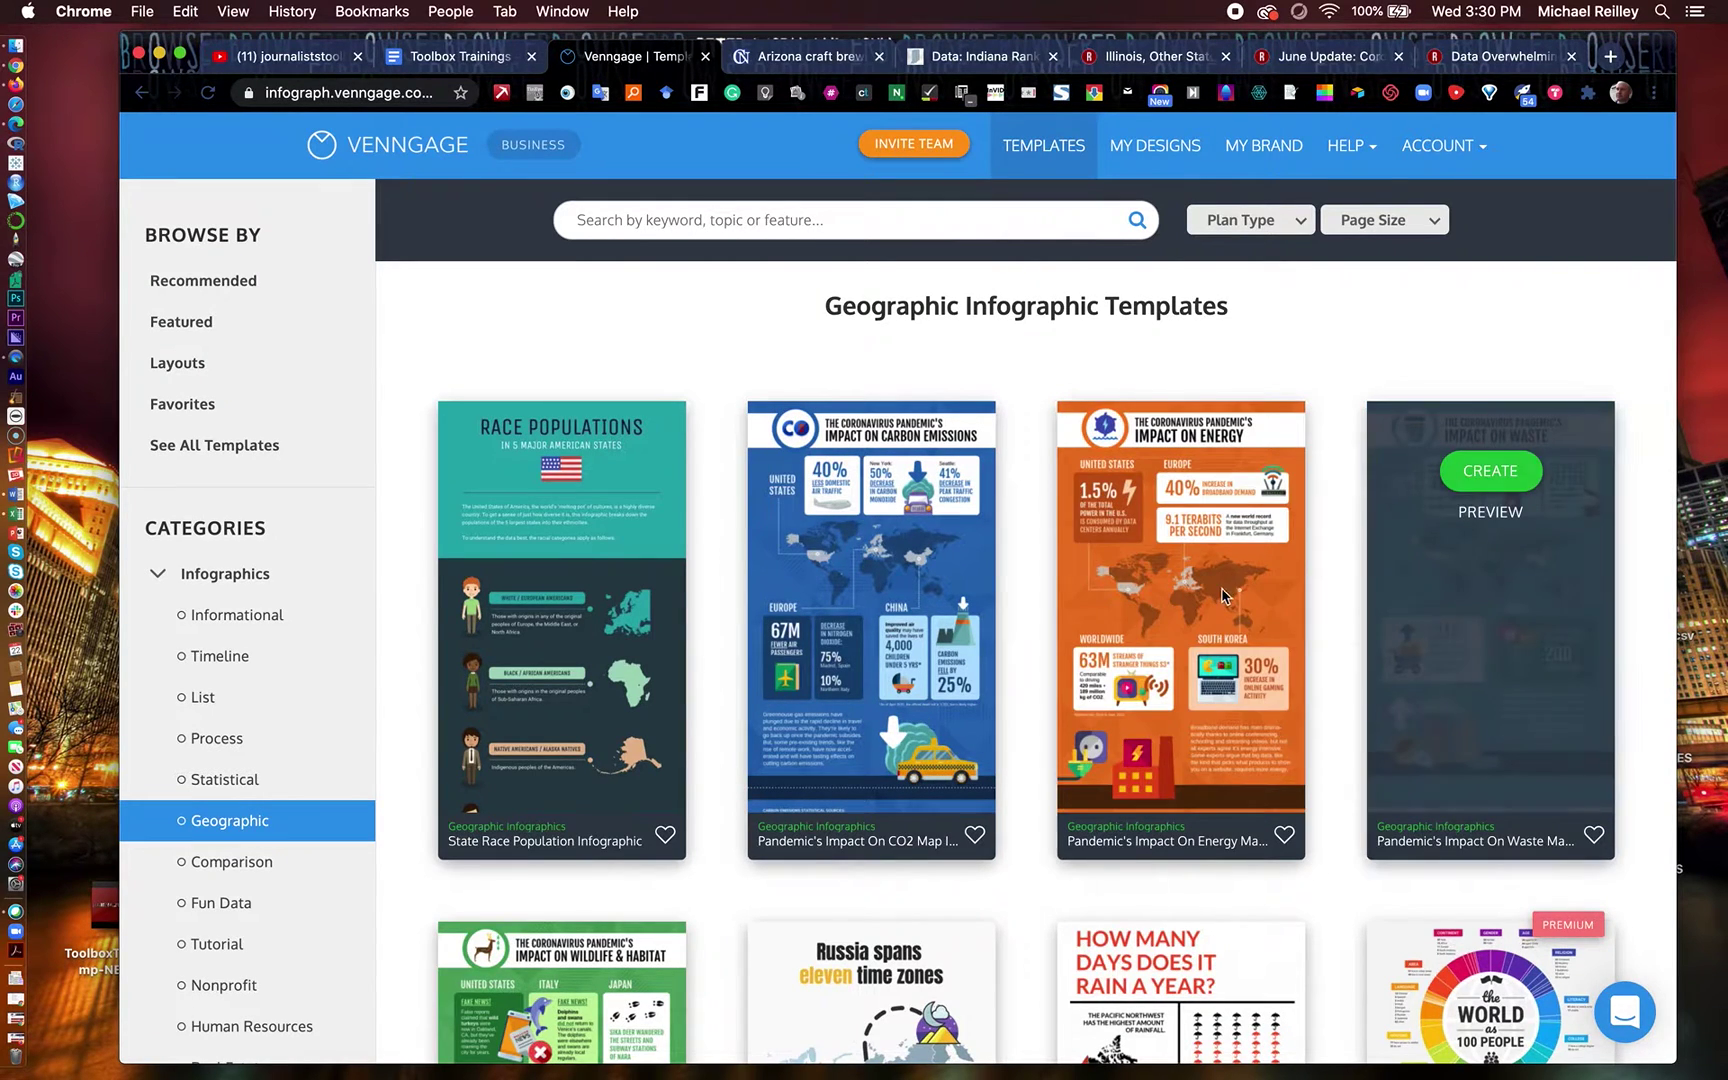
mouse_move(1219, 445)
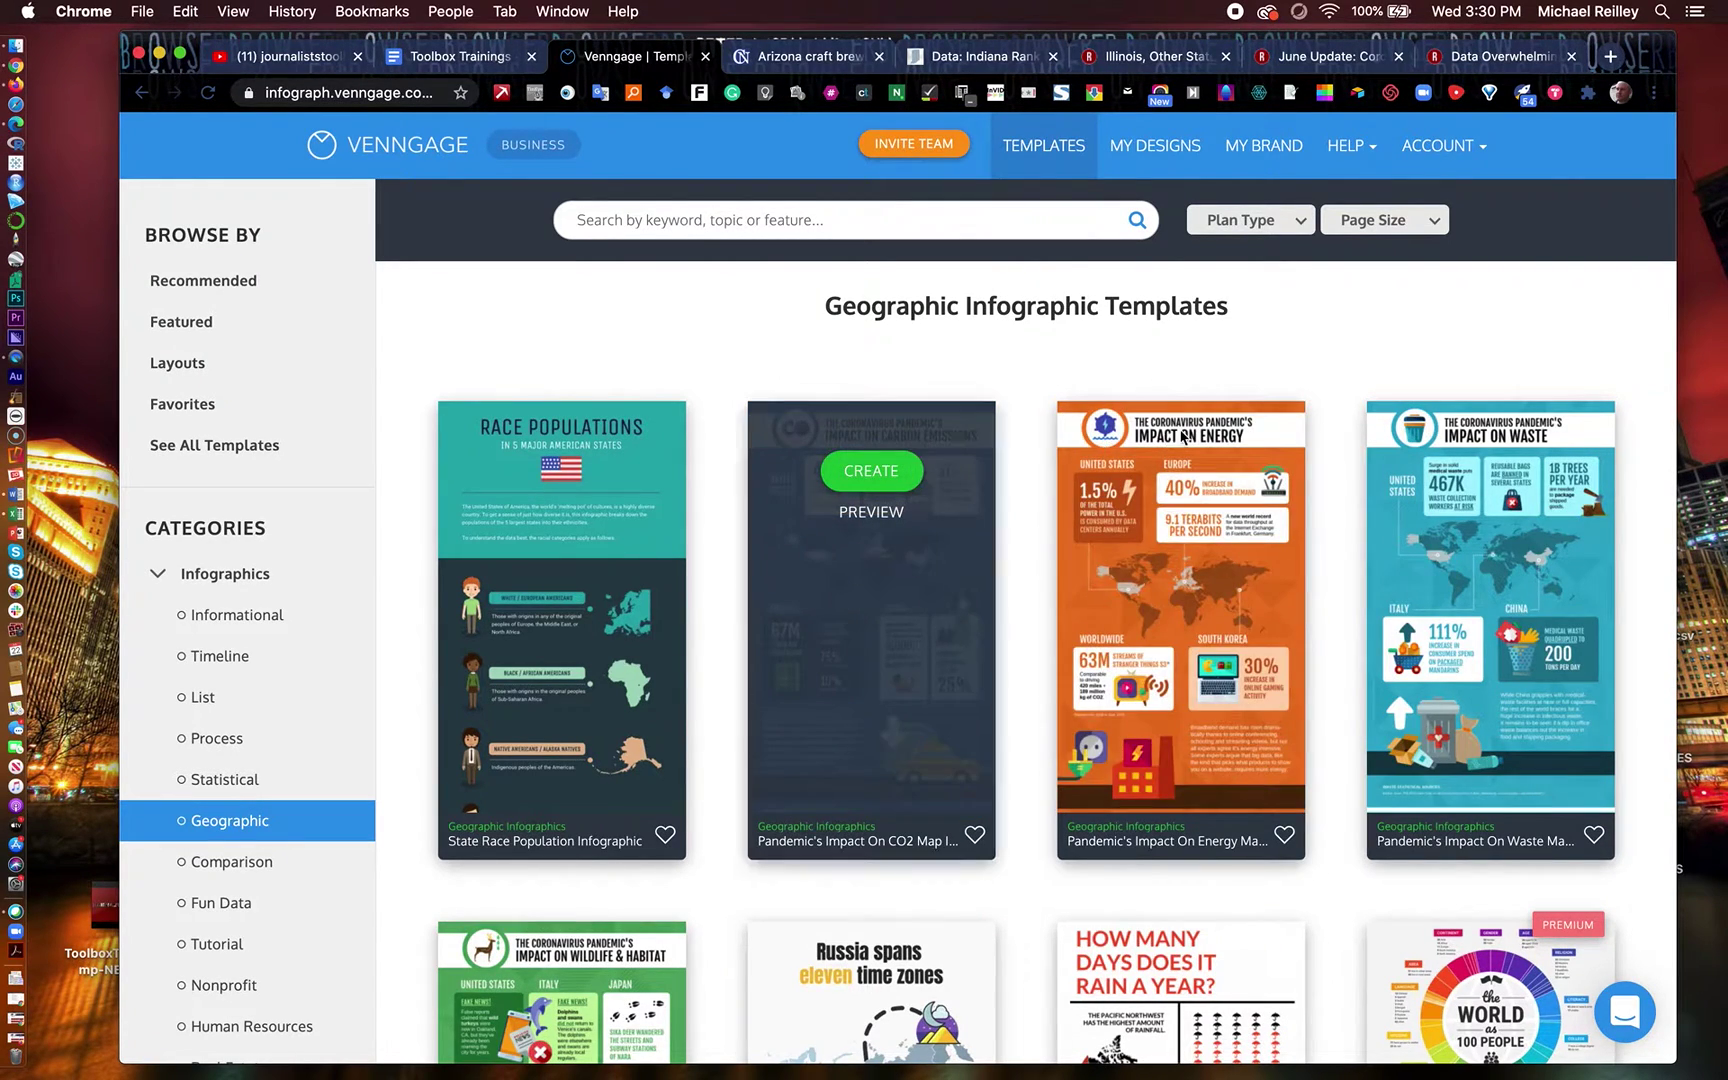
mouse_move(1487, 438)
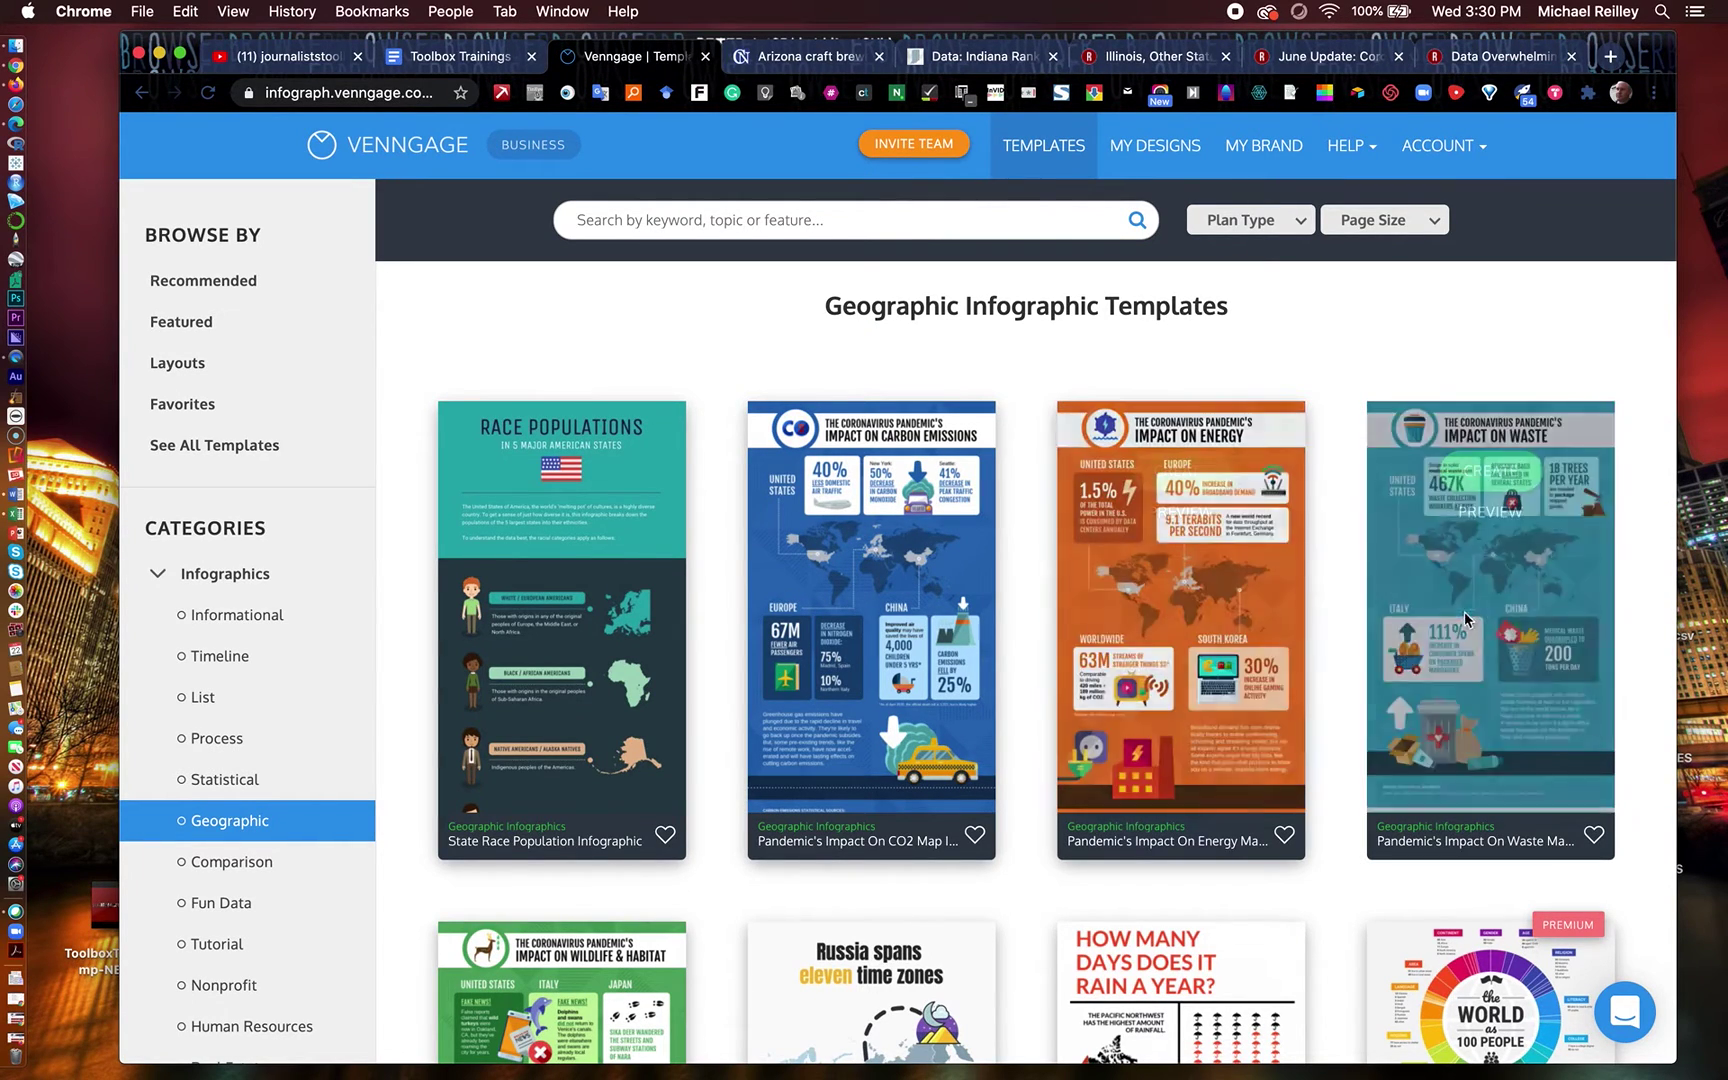
Browse the geographic templates, including State Race Population and Pandemic's Impact
scroll(1318, 808, down, 2)
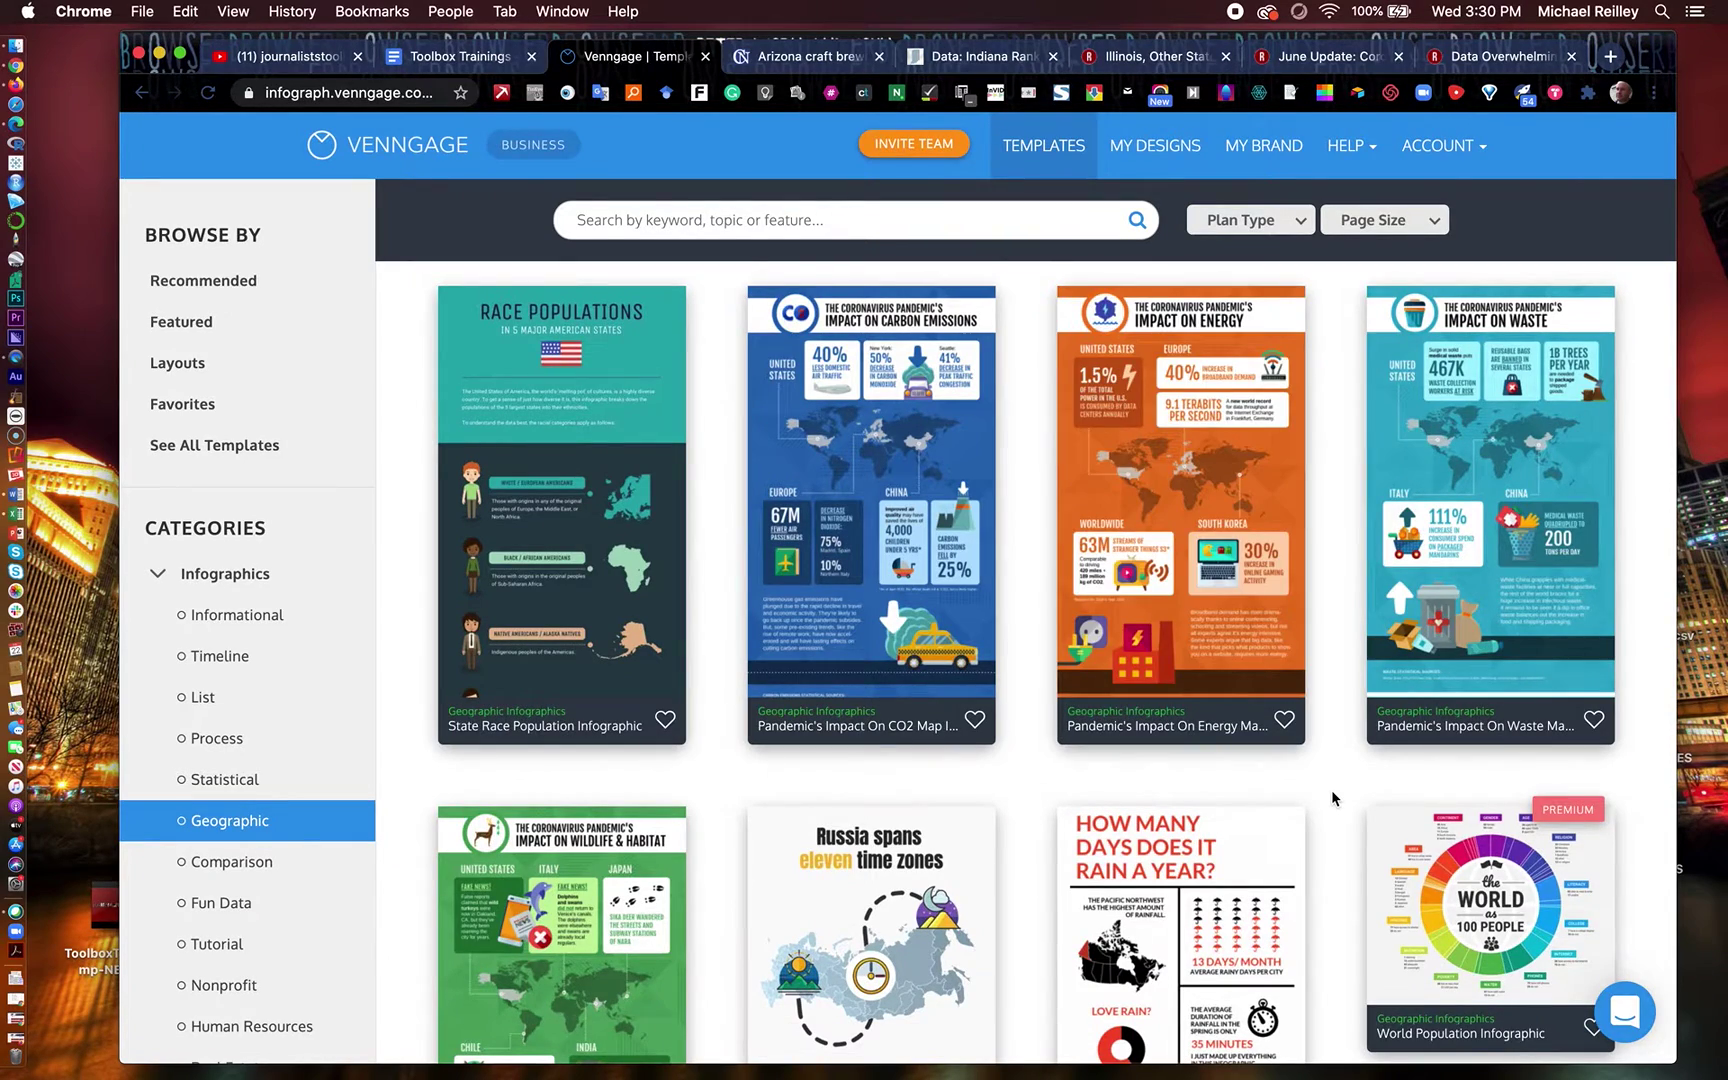
scroll(1332, 798, down, 6)
scroll(1332, 798, down, 6)
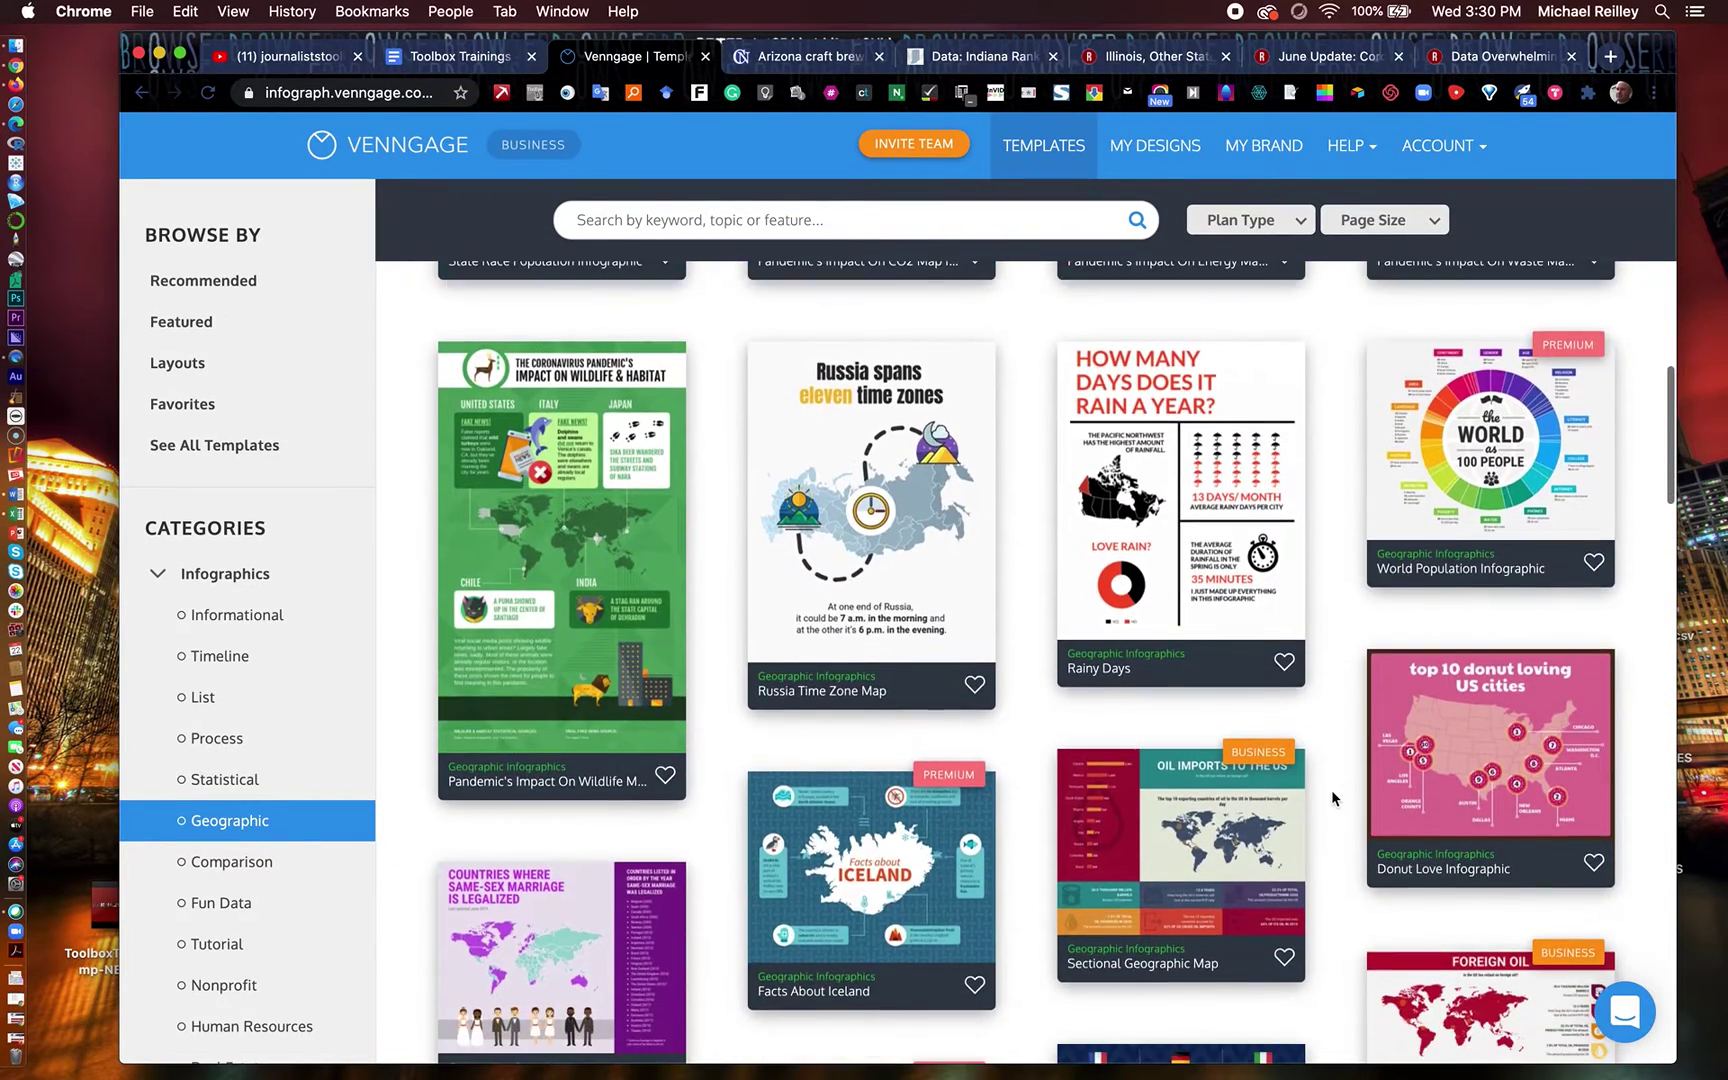
scroll(1332, 798, up, 6)
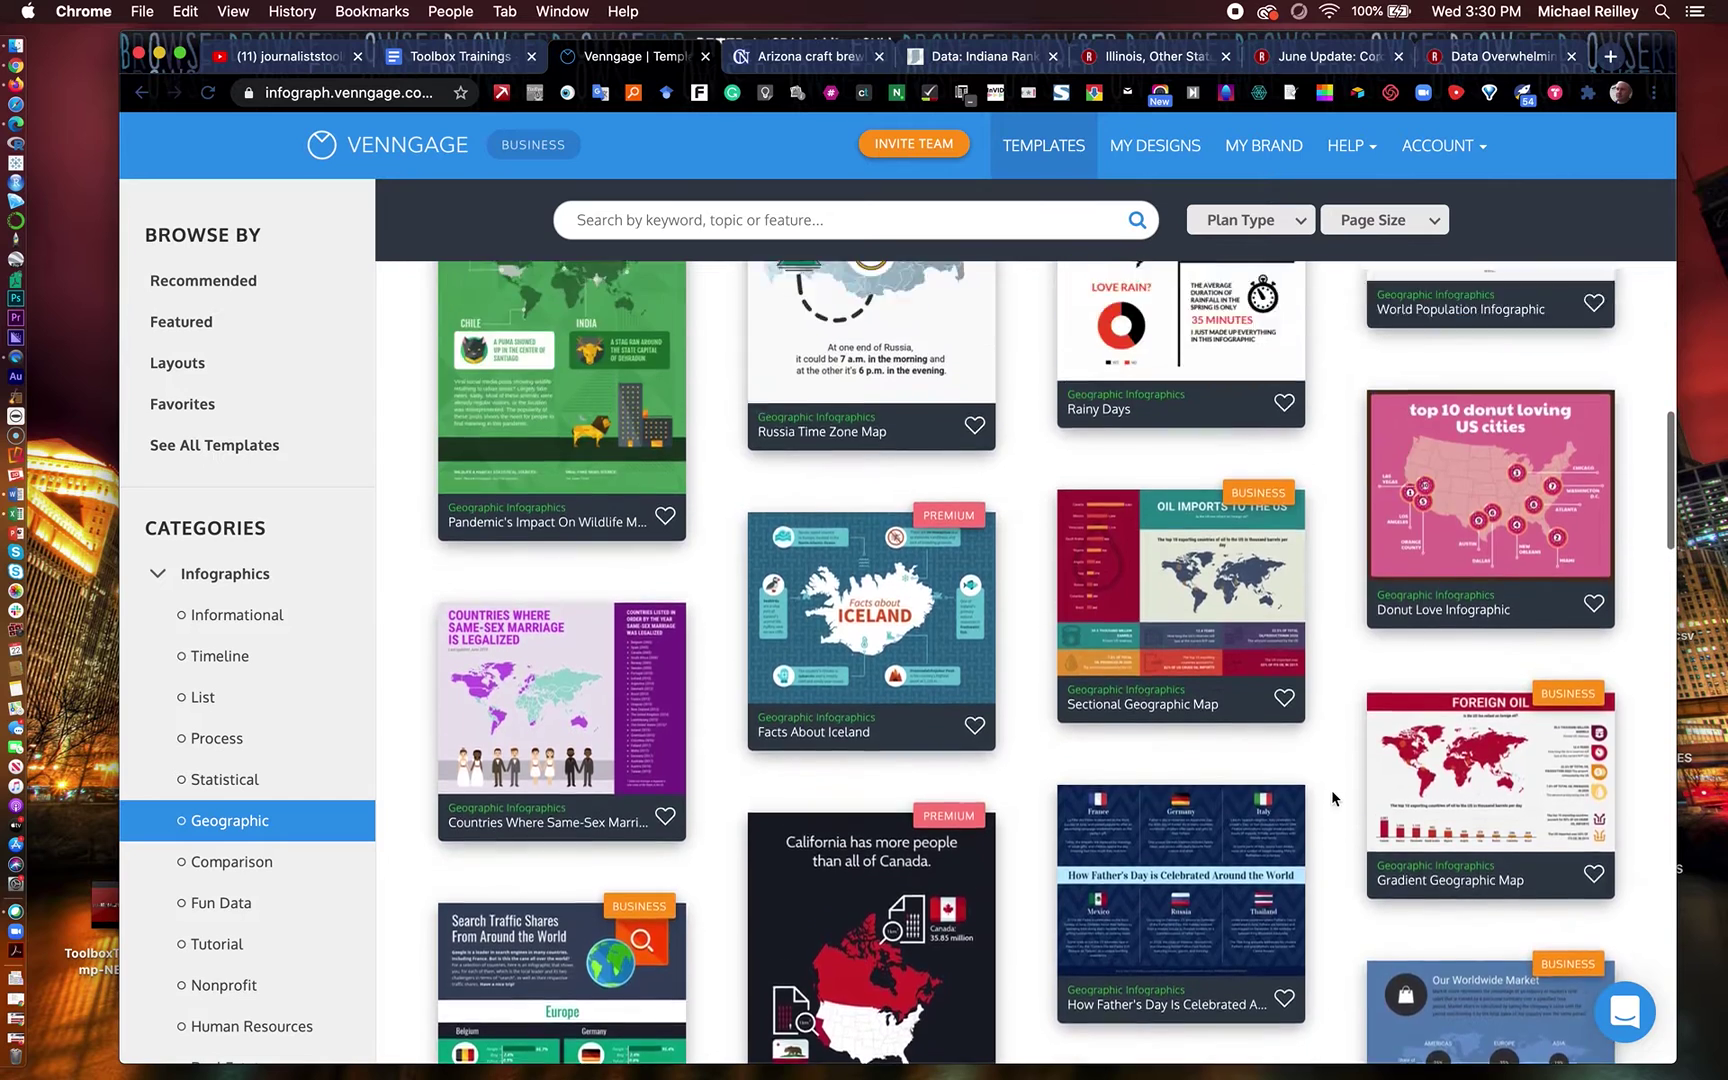
mouse_move(1092, 552)
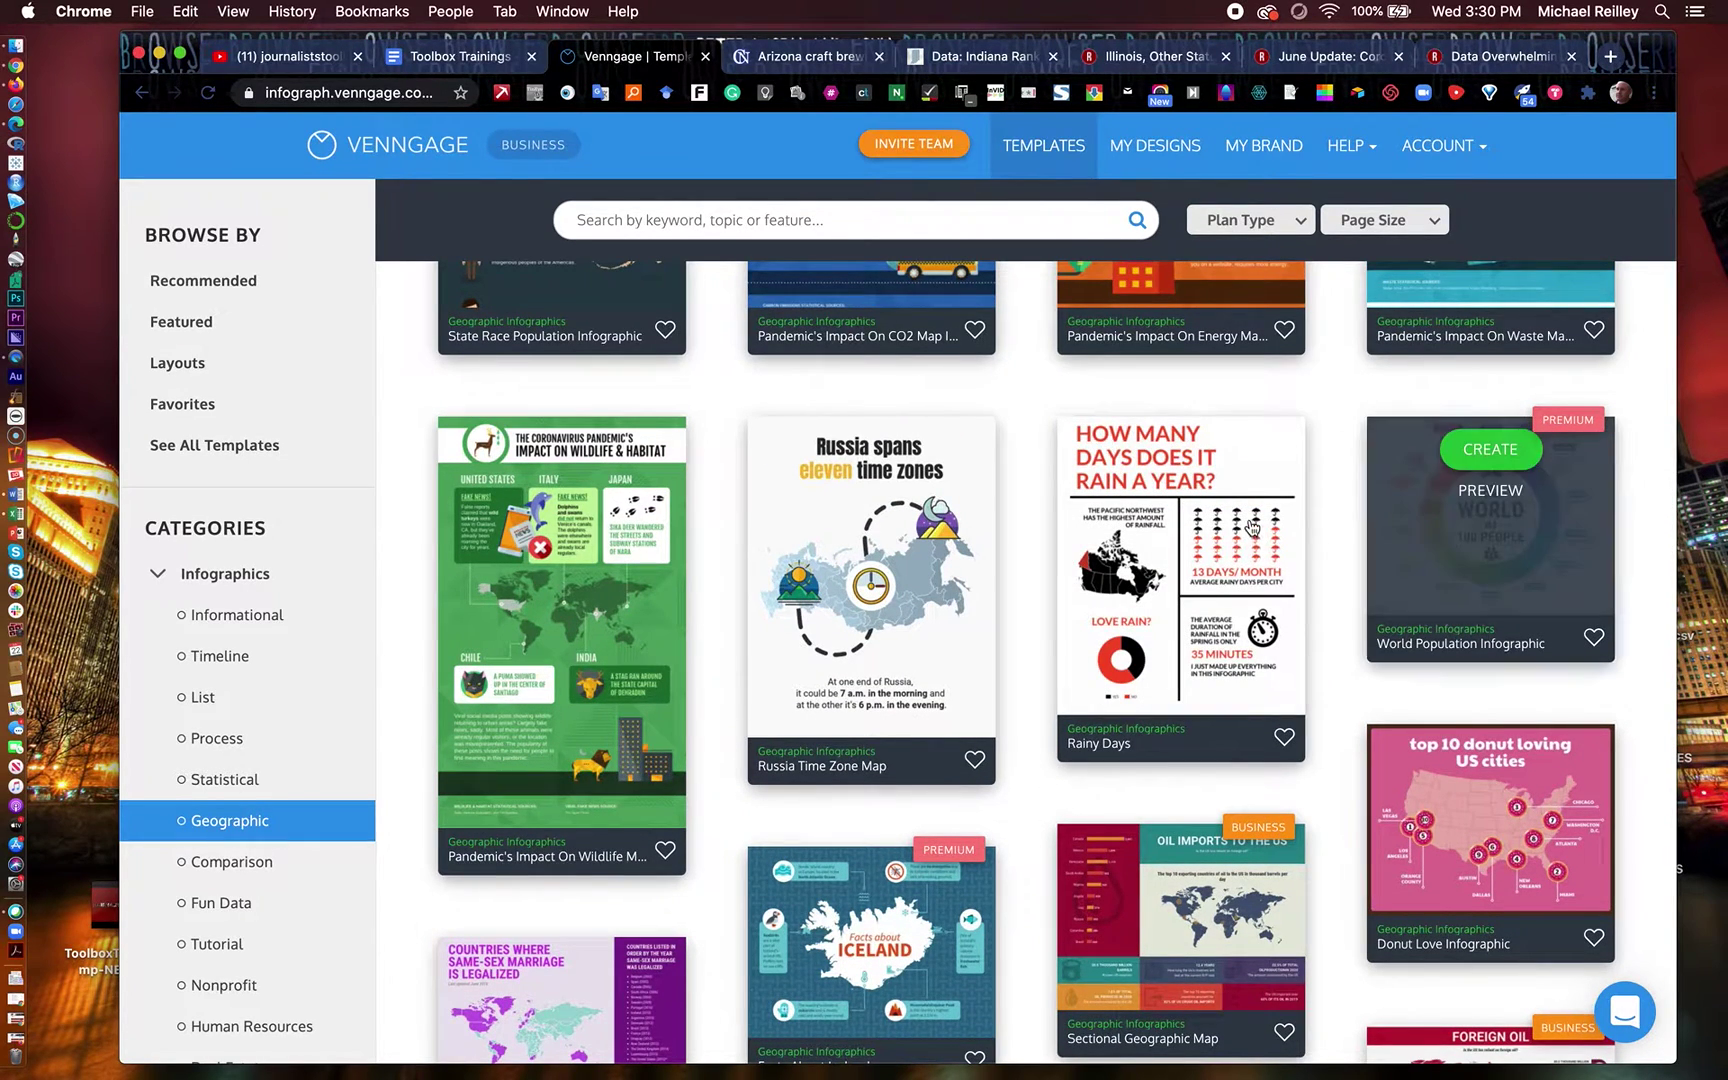
mouse_move(631, 618)
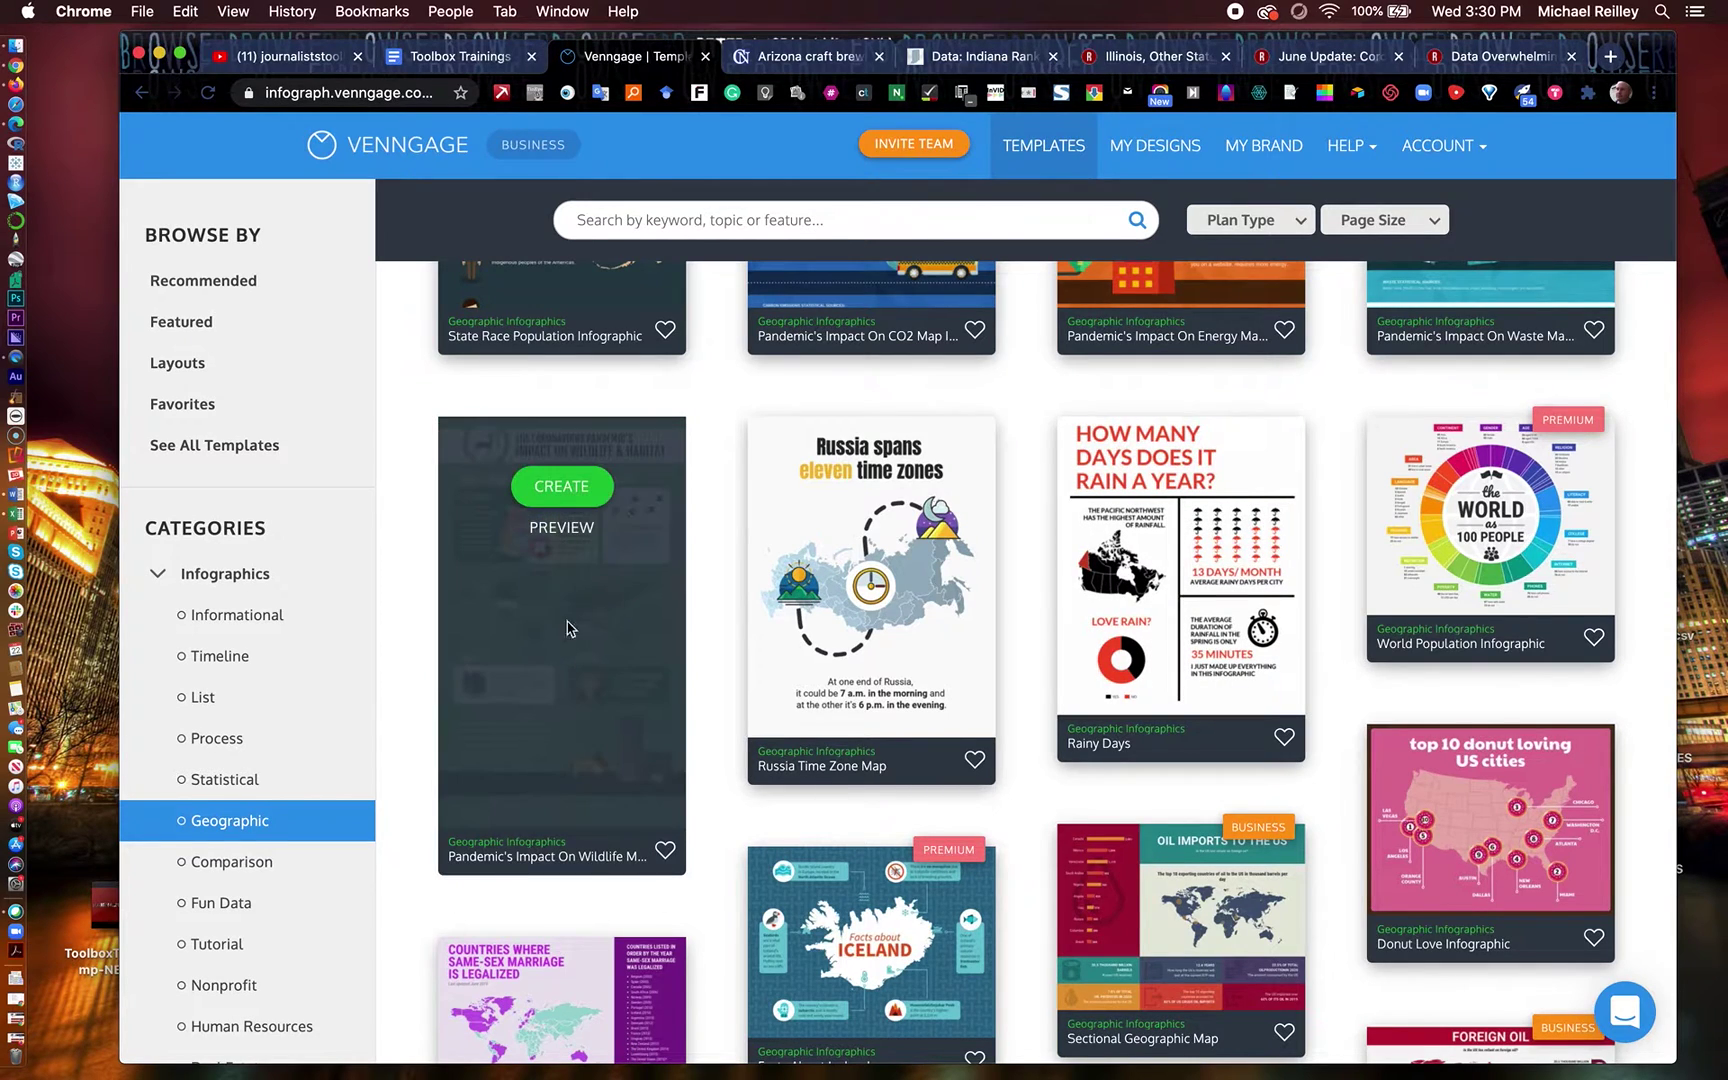
mouse_move(1473, 869)
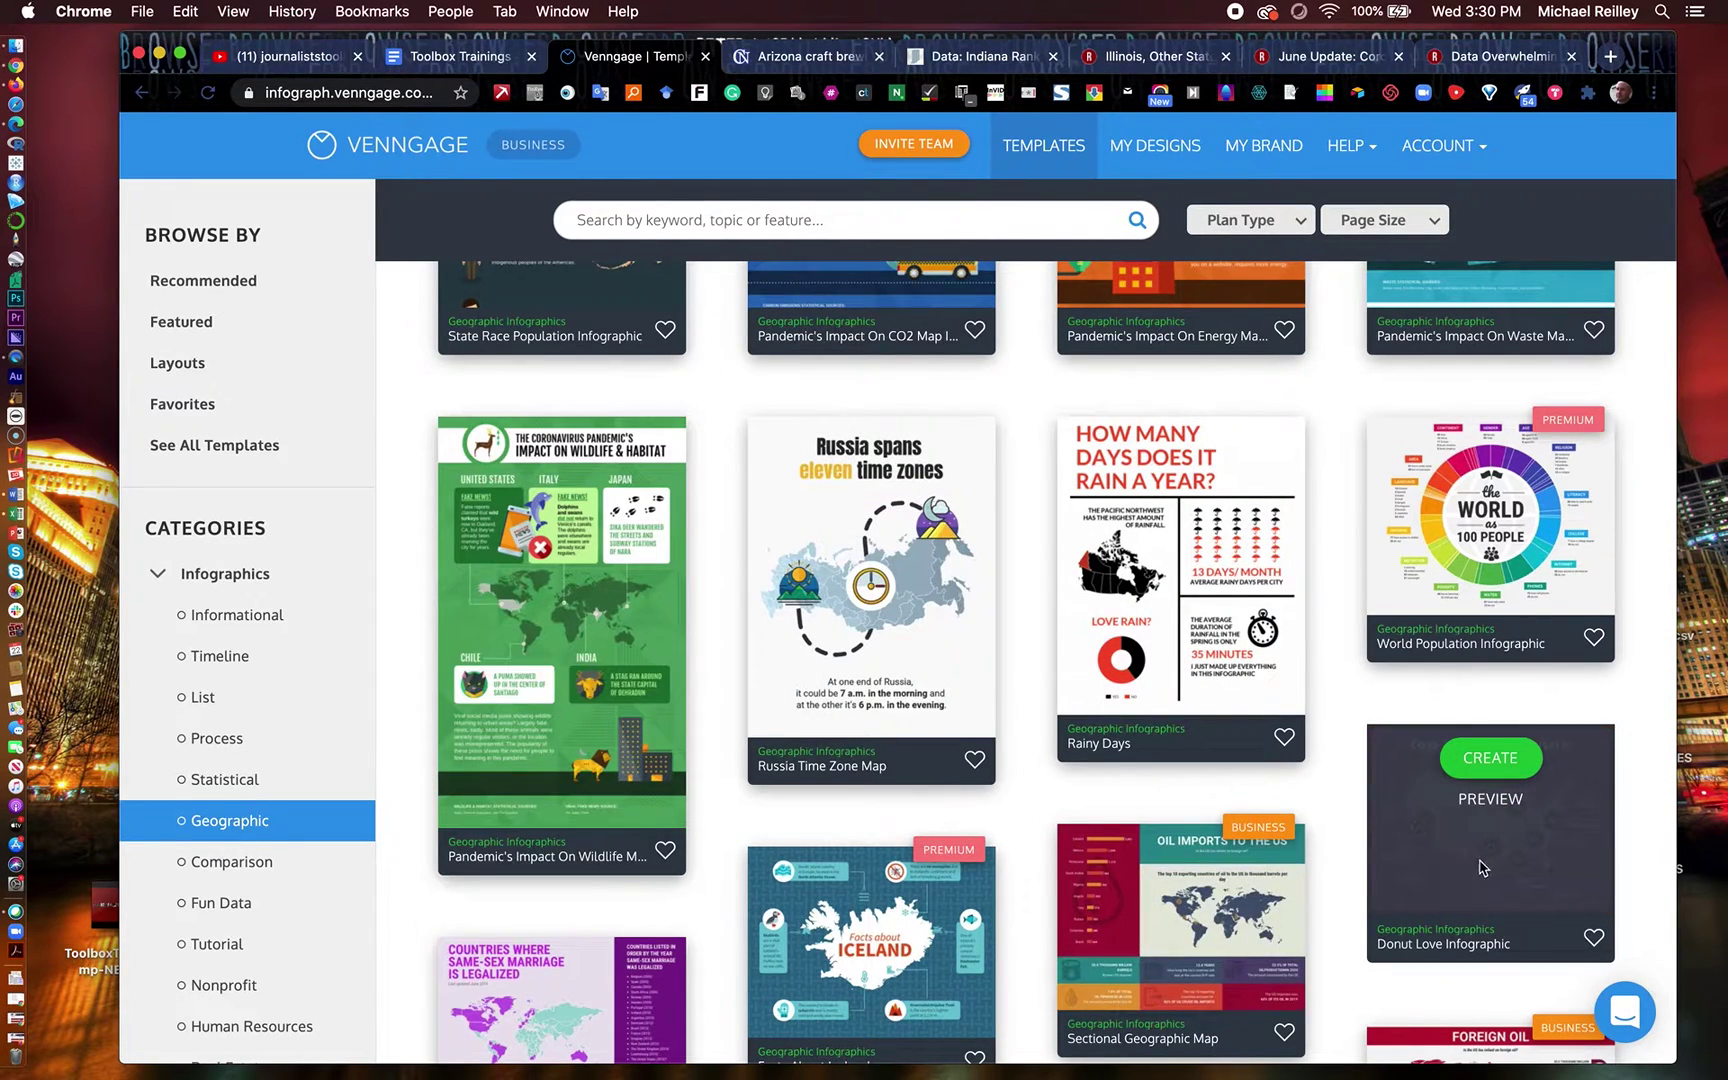
scroll(1323, 510, up, 5)
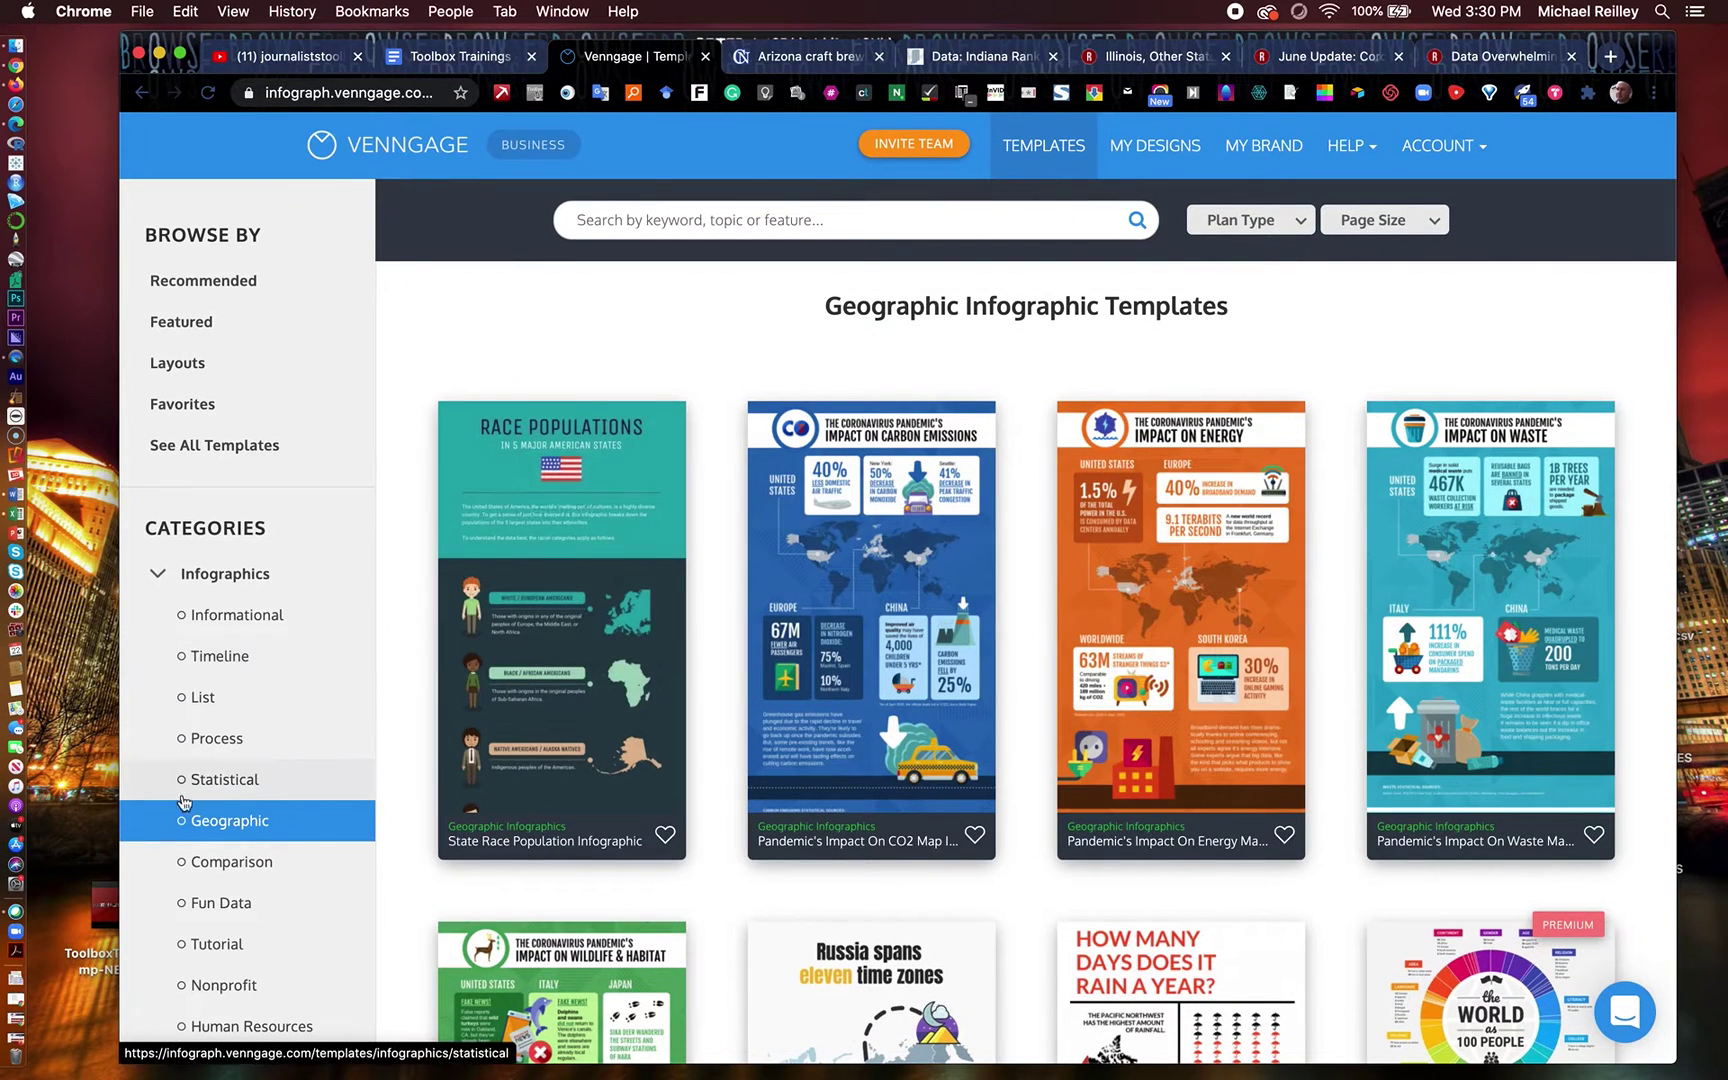
click(220, 657)
scroll(646, 668, down, 2)
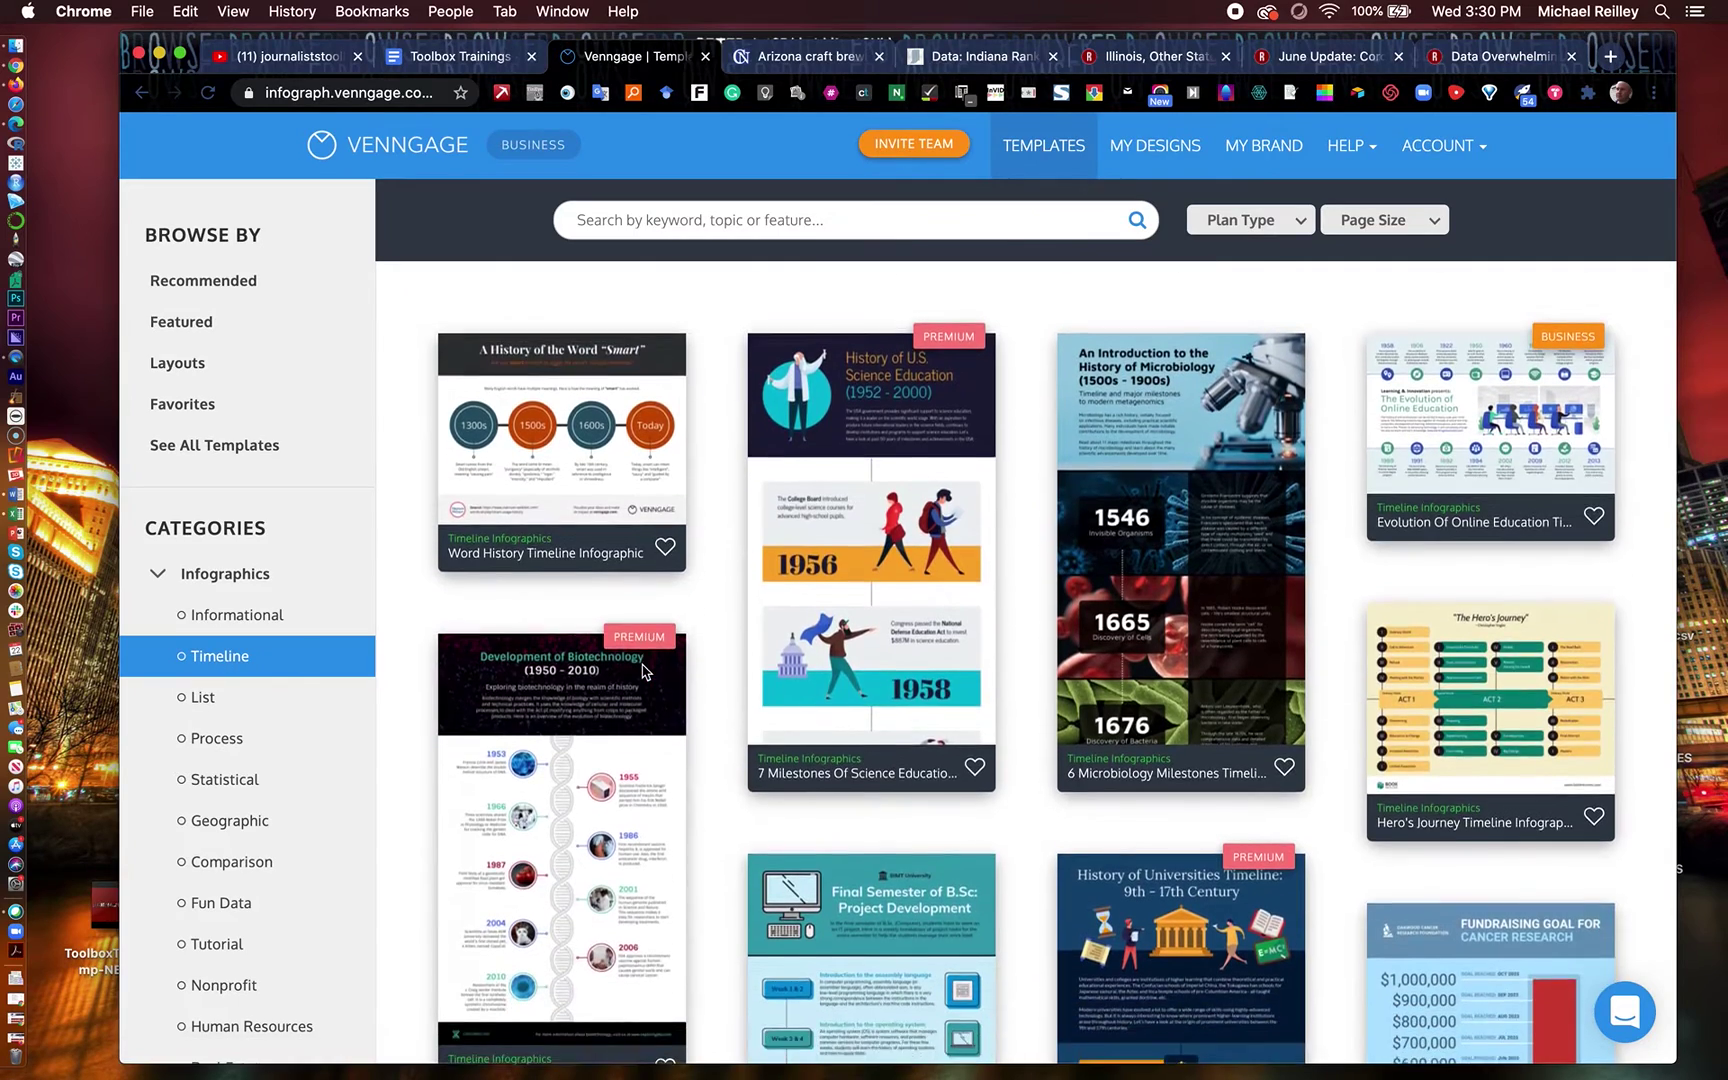
scroll(644, 670, down, 6)
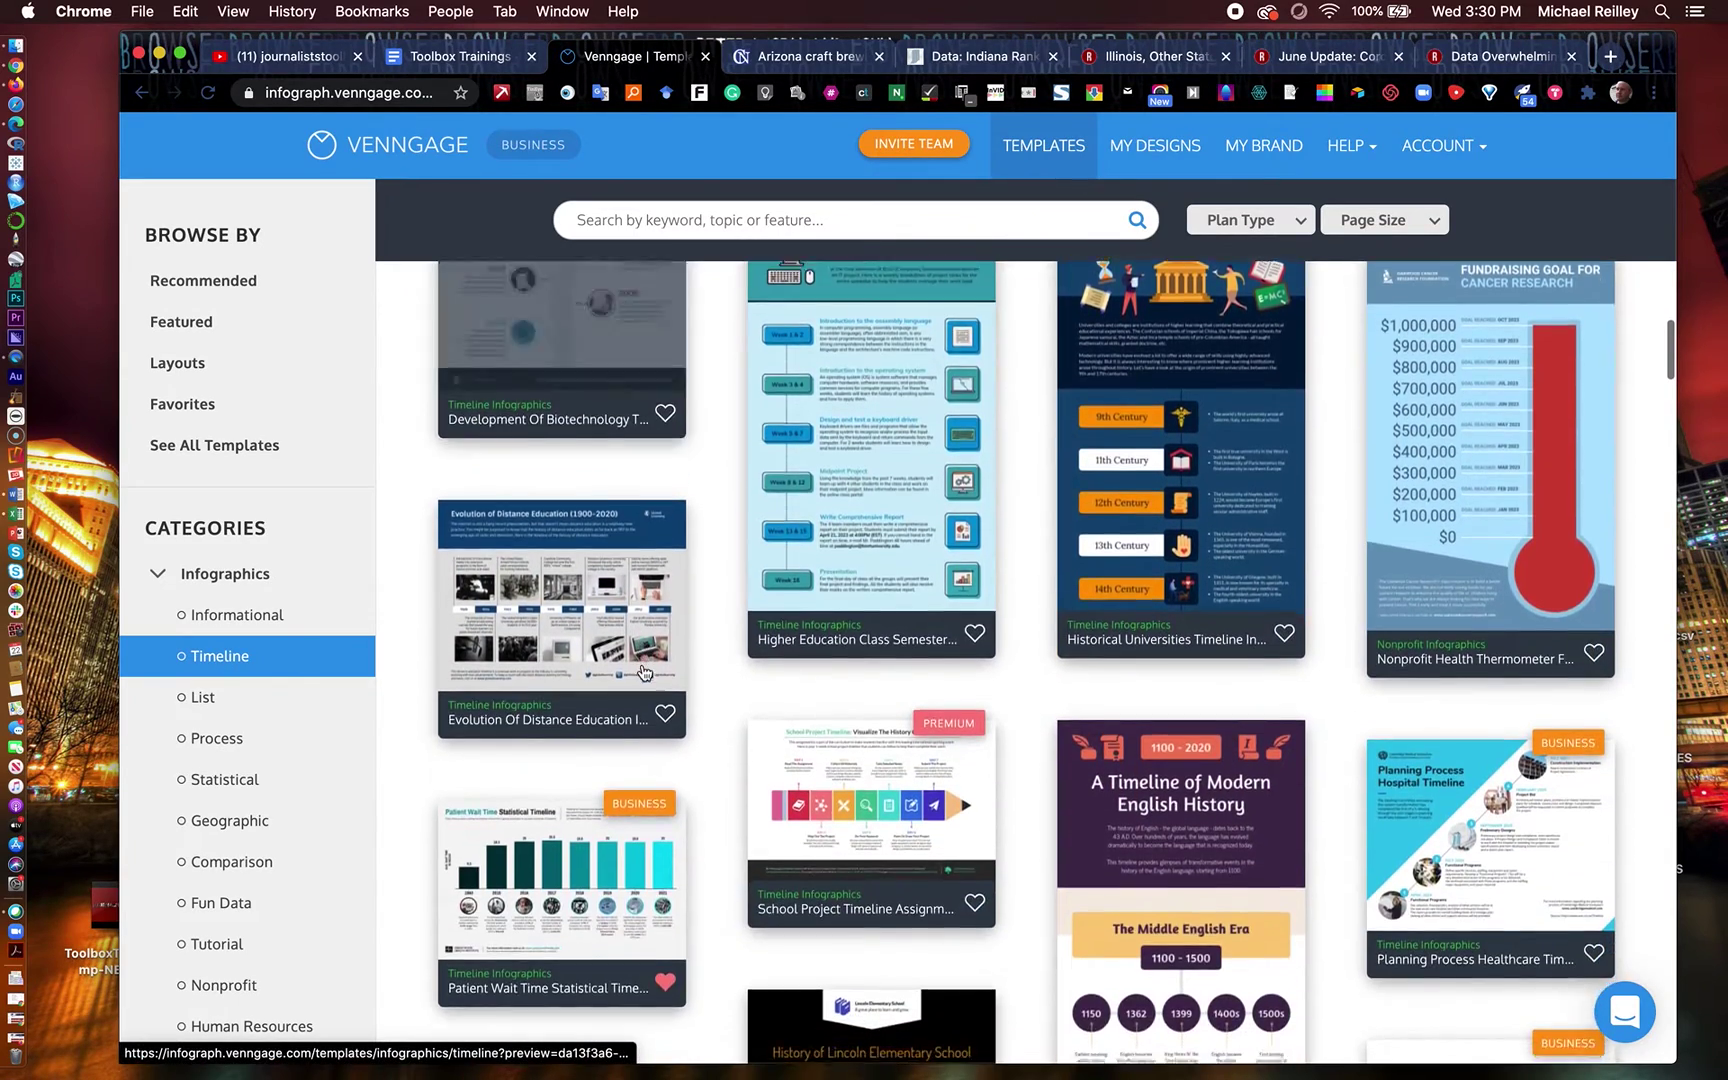
scroll(644, 672, down, 8)
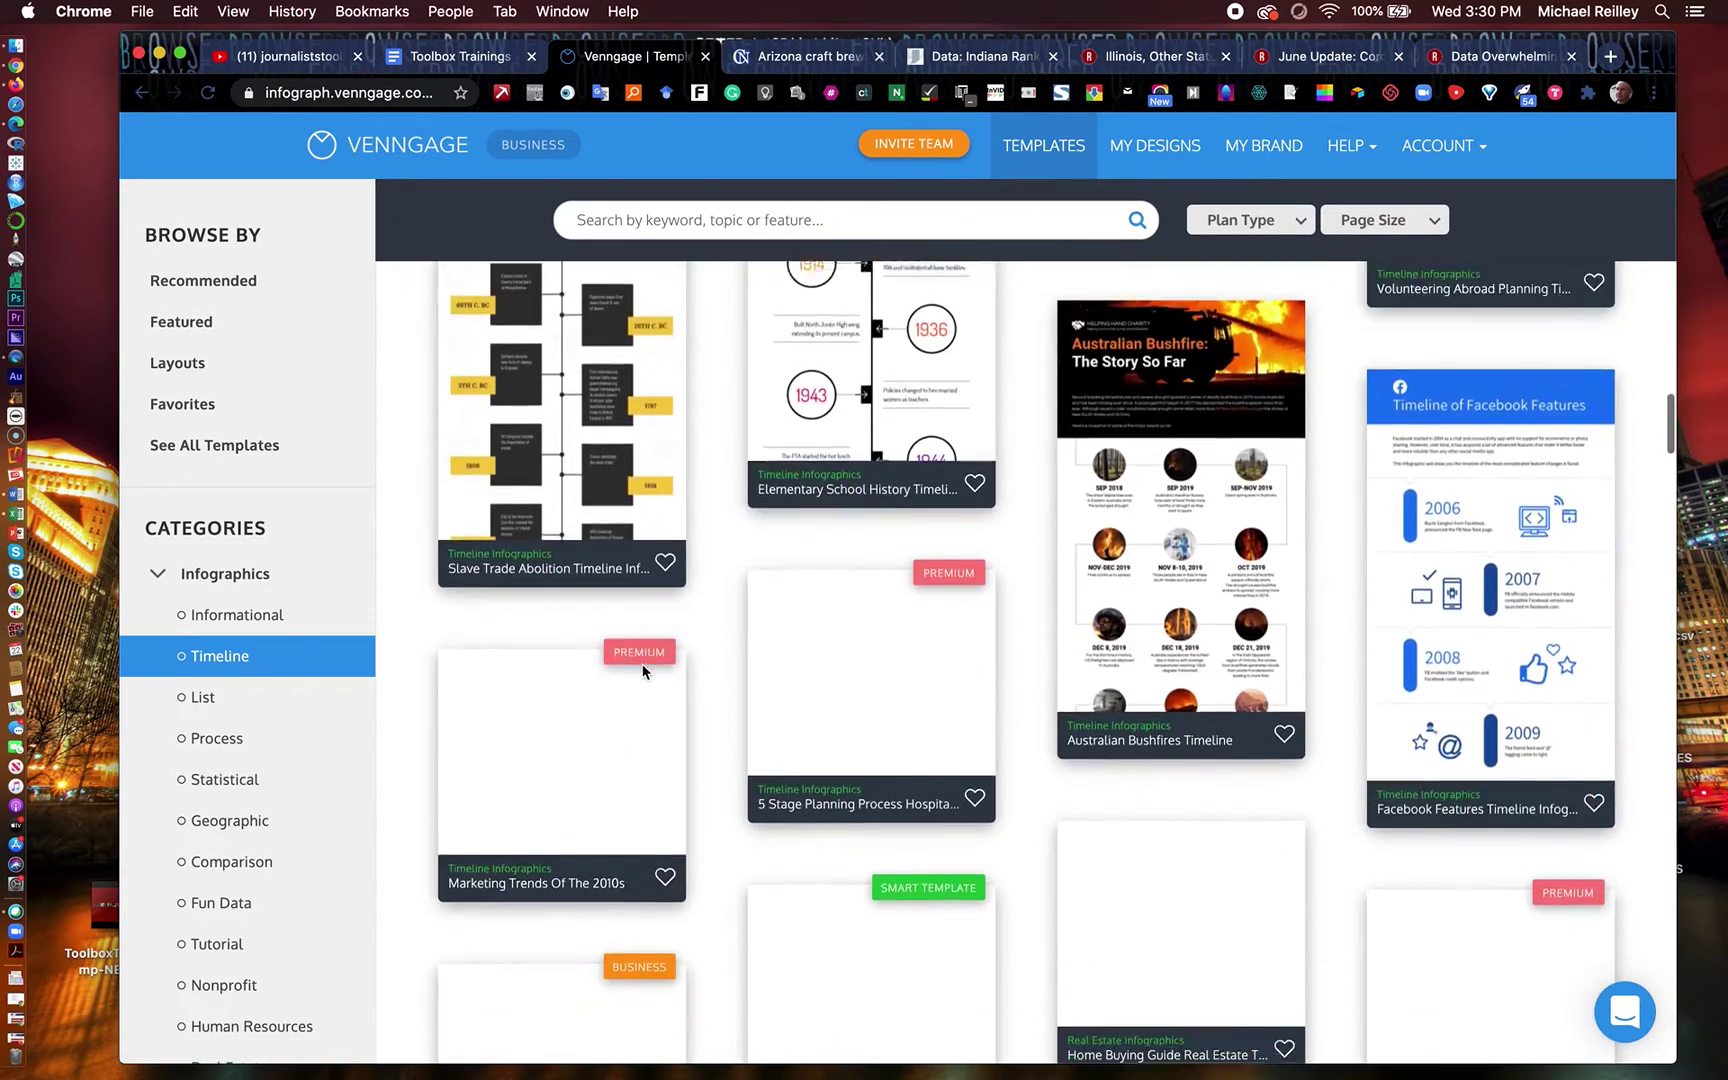
scroll(643, 671, down, 10)
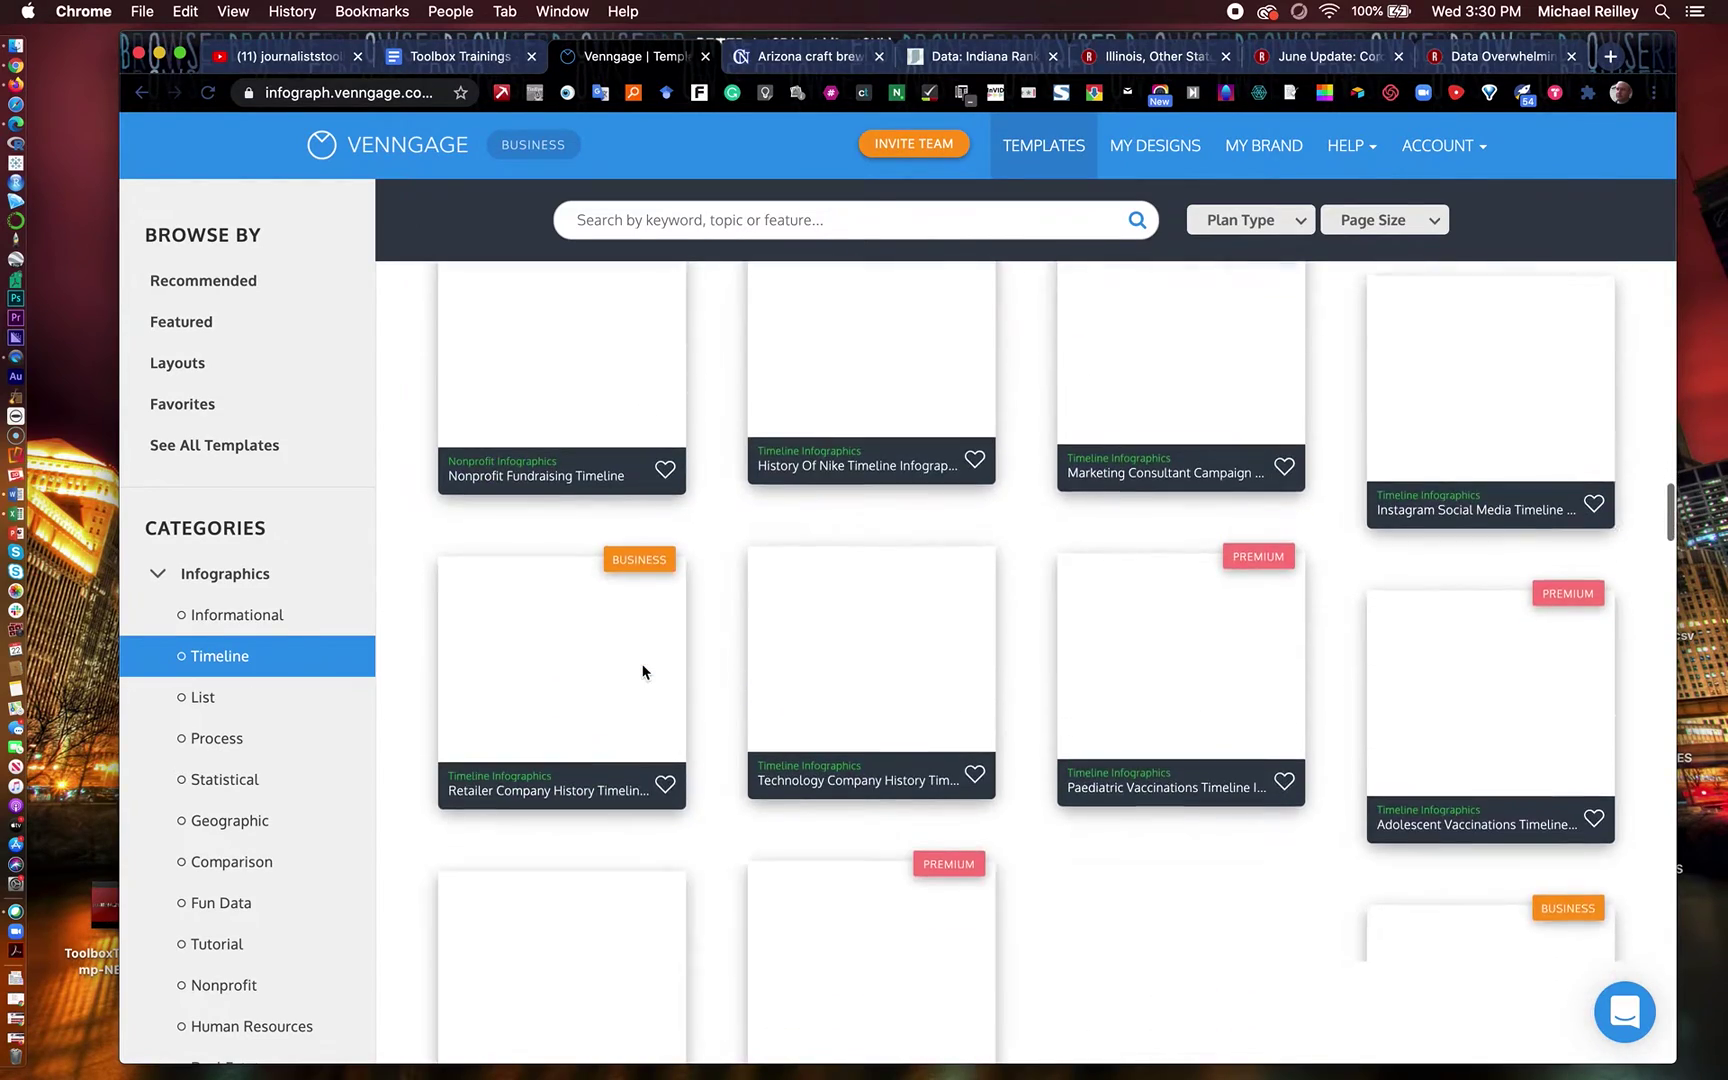
scroll(643, 671, up, 10)
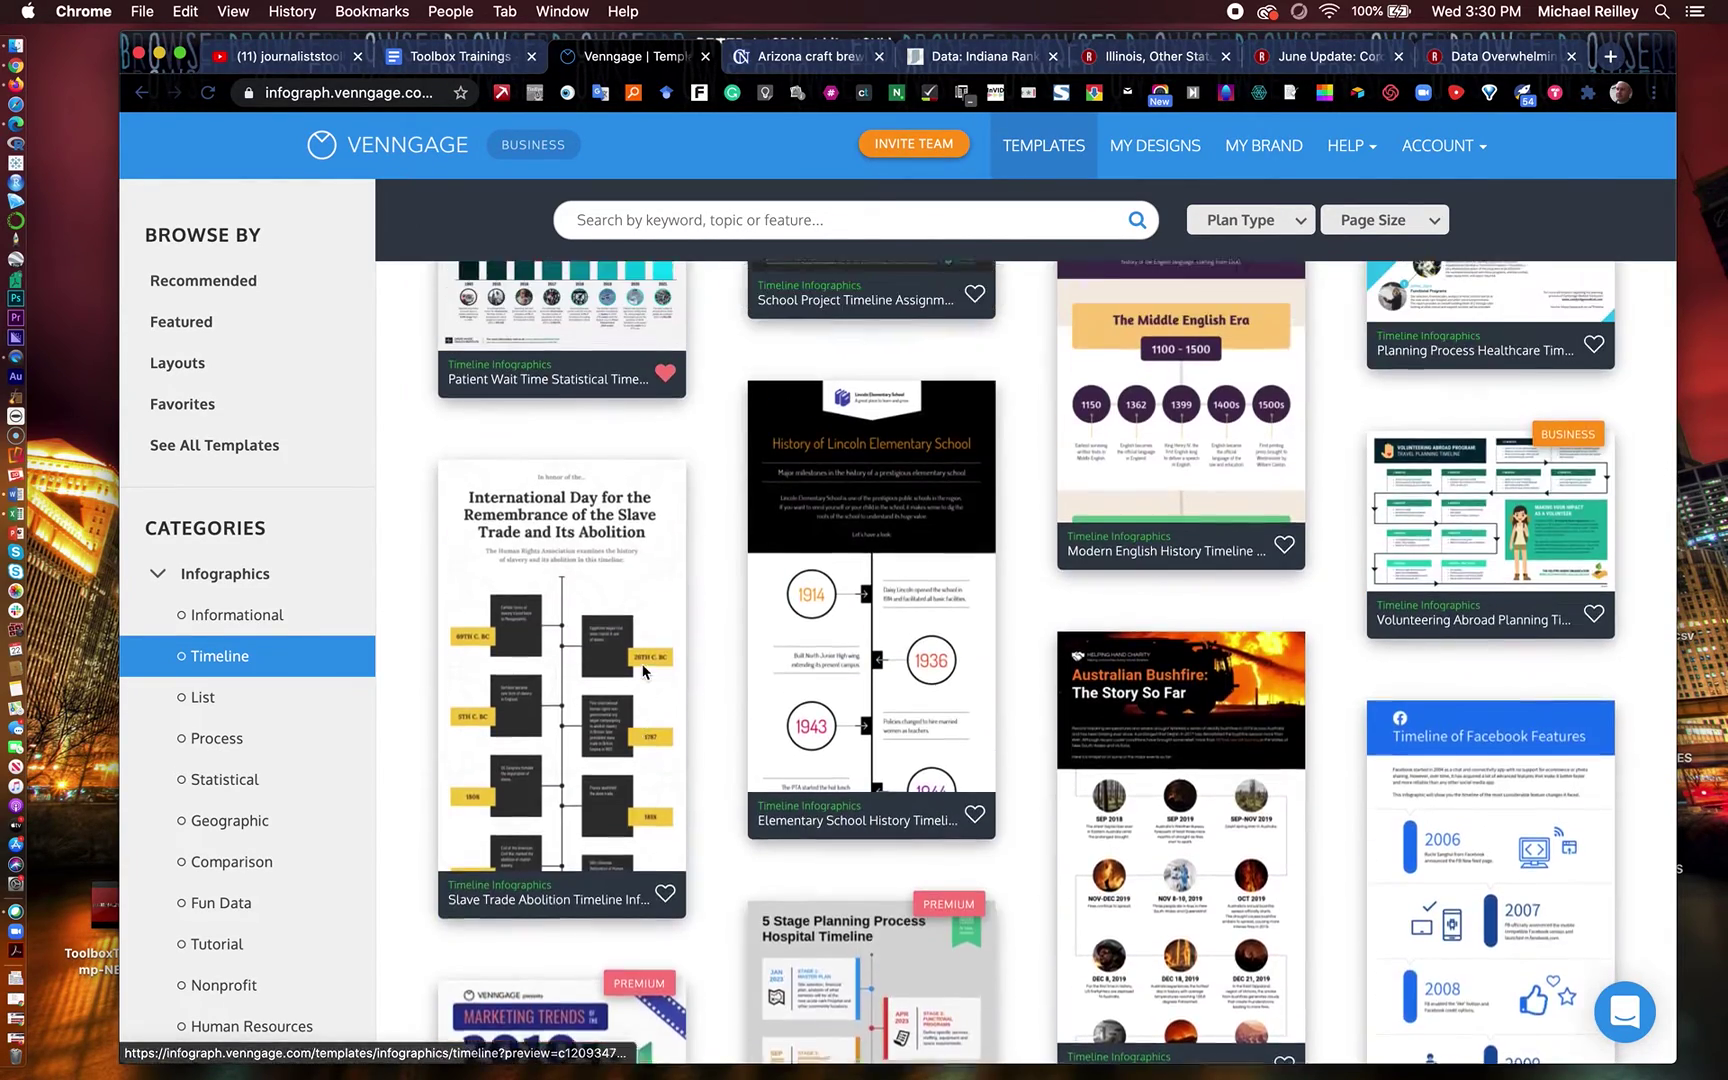
scroll(643, 671, up, 10)
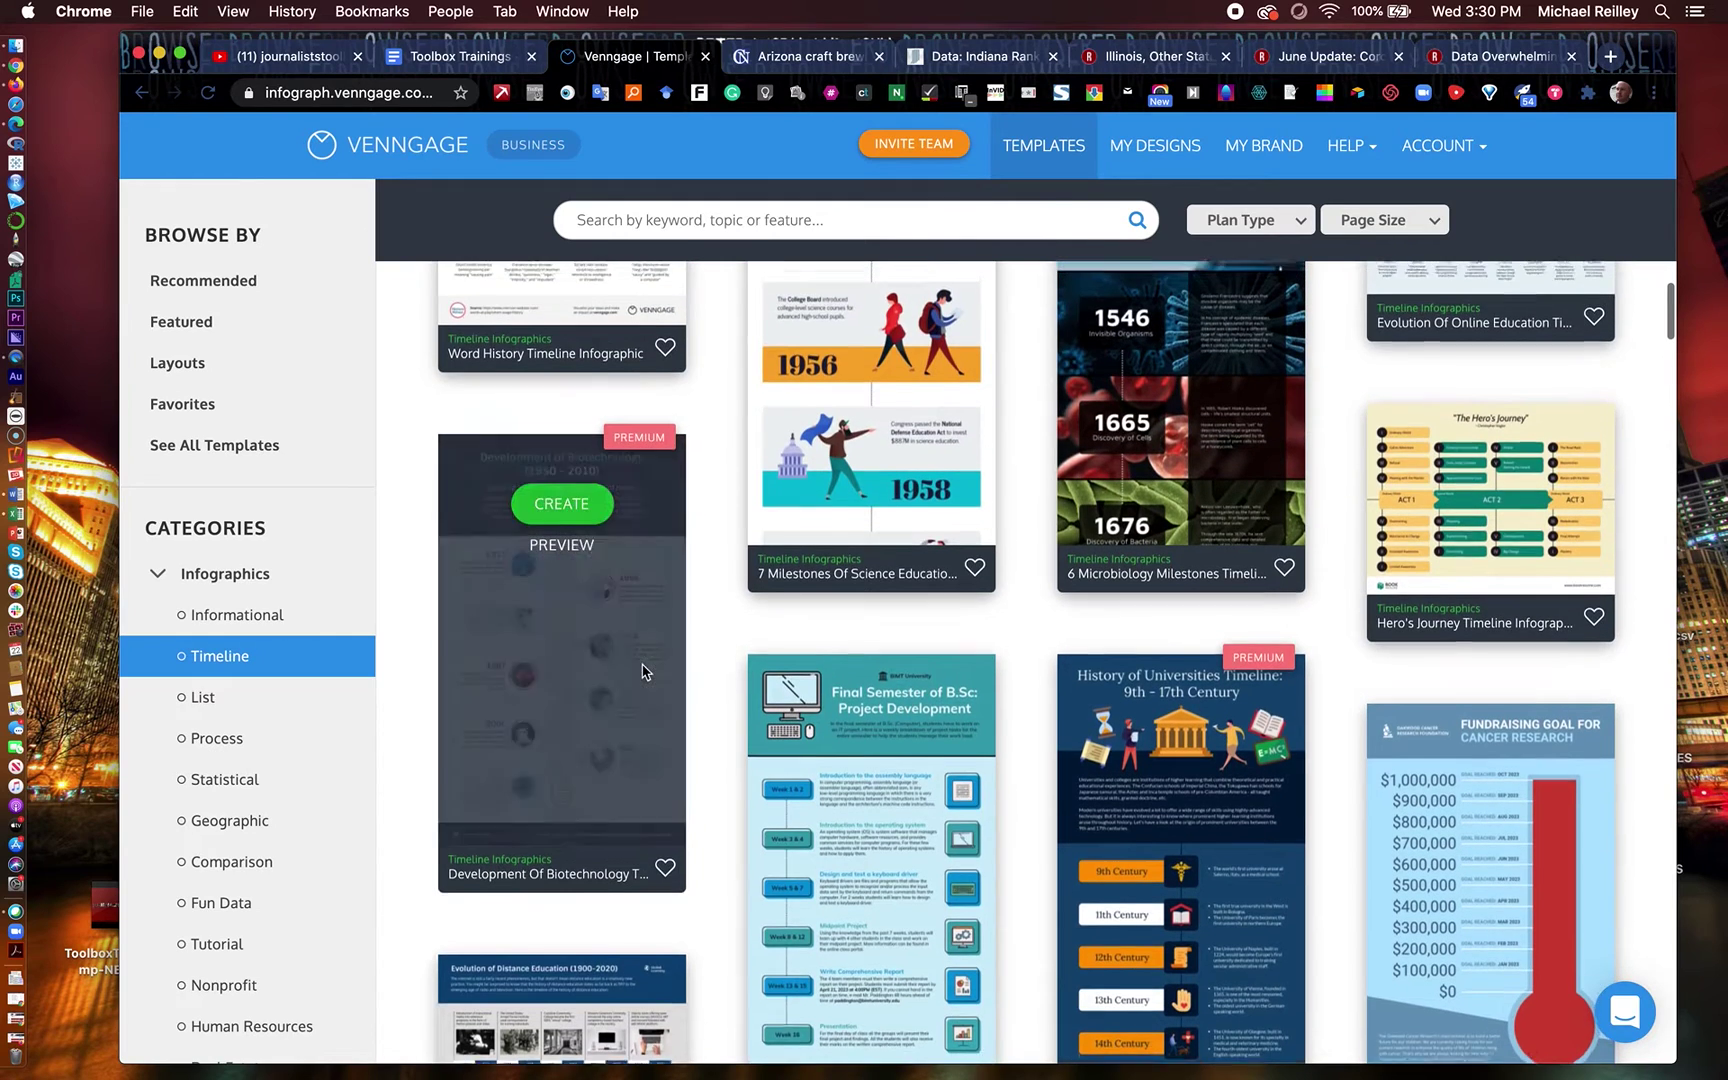
mouse_move(645, 525)
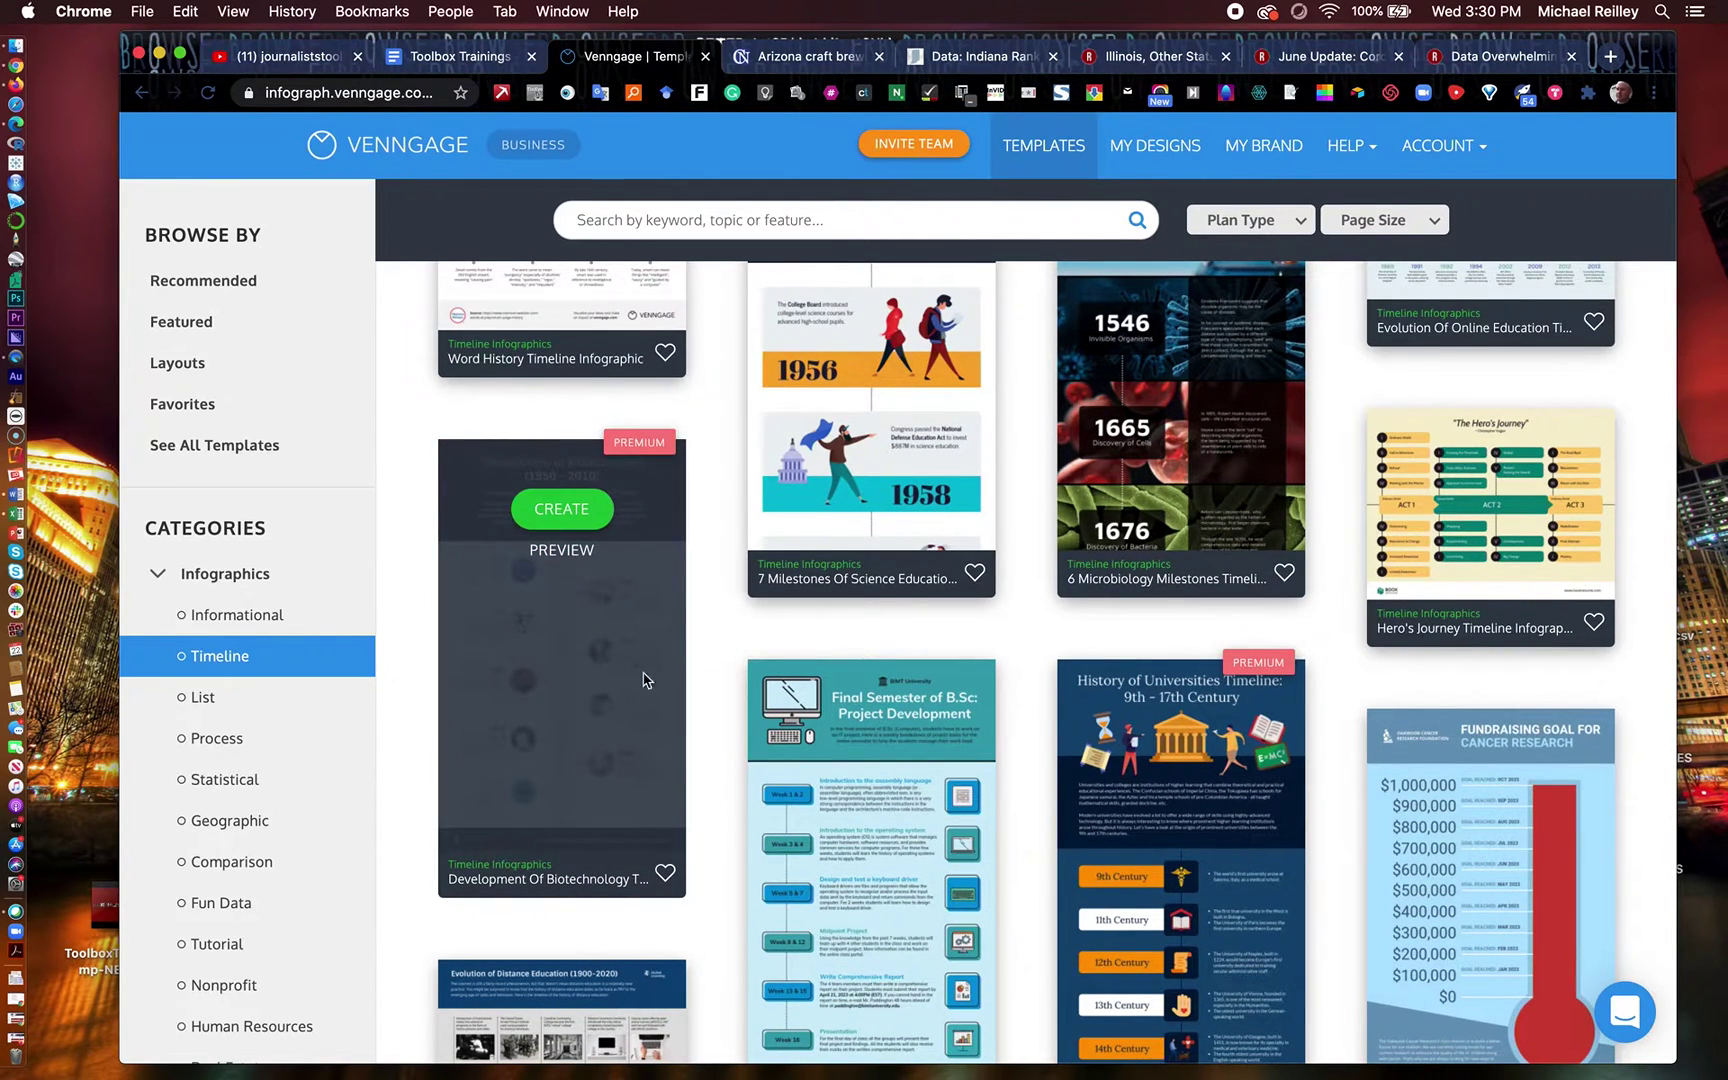
mouse_move(835, 689)
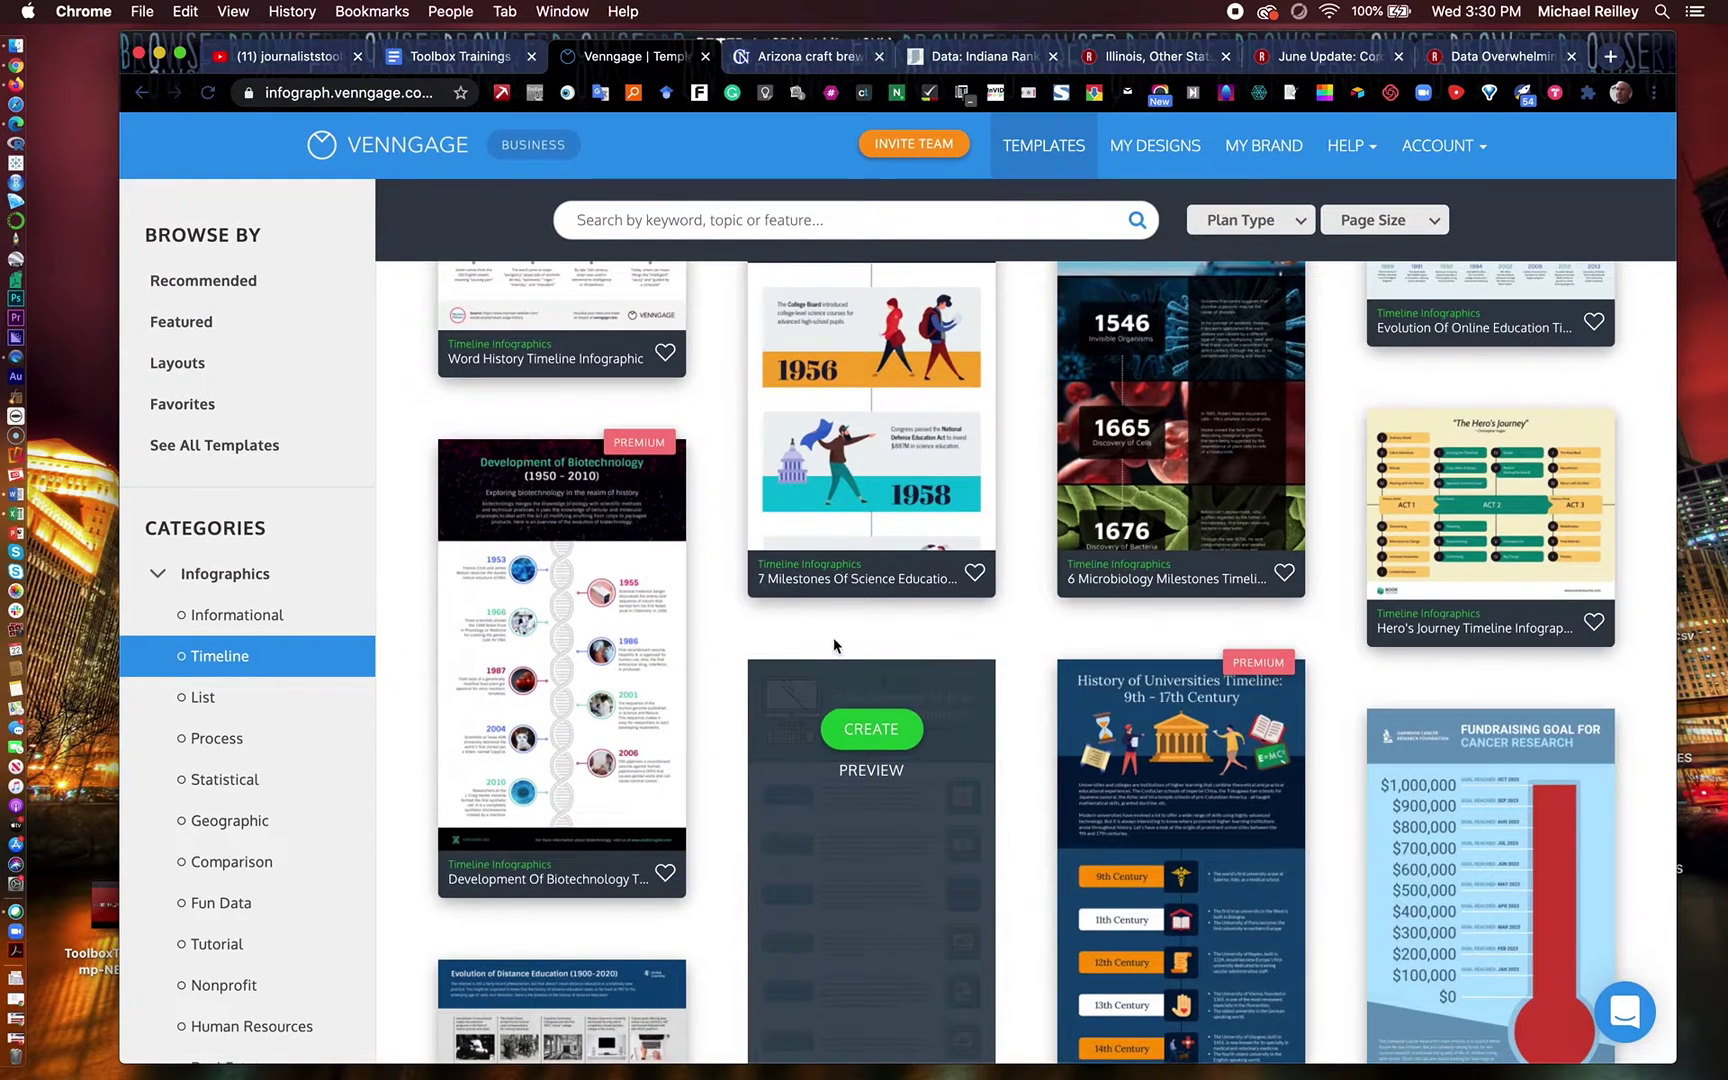
scroll(1031, 594, up, 5)
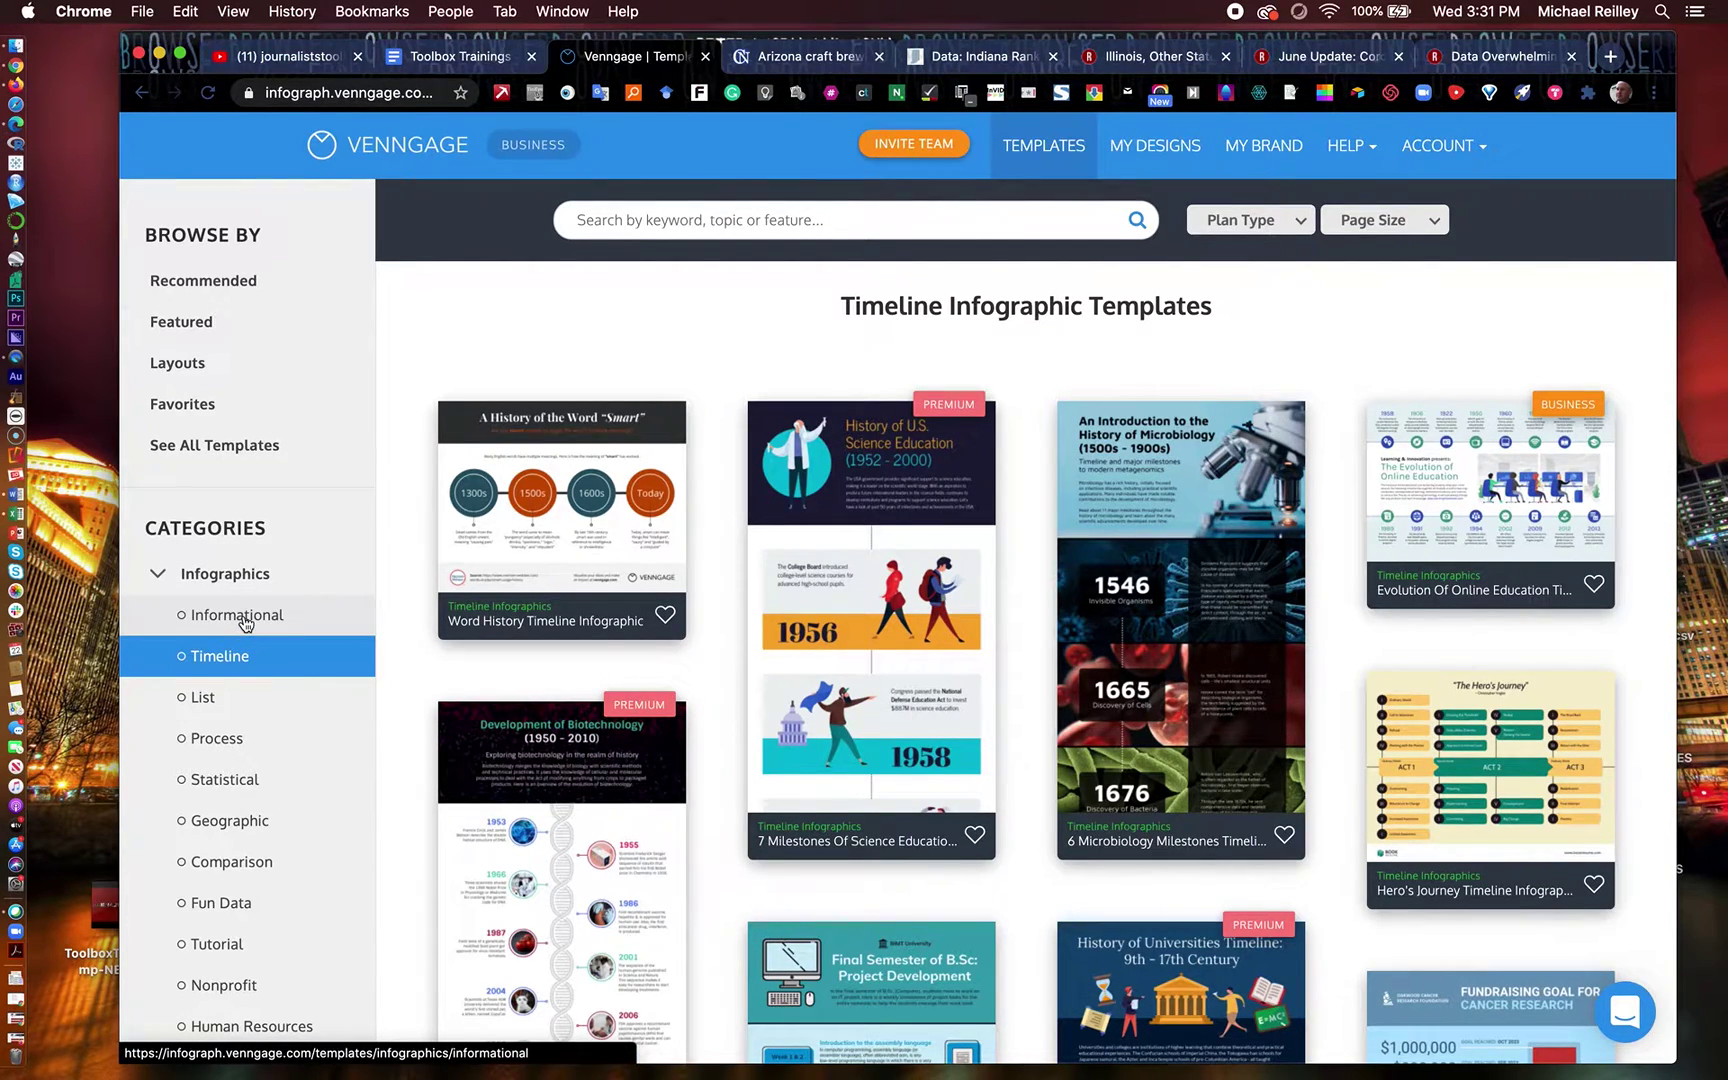
click(245, 624)
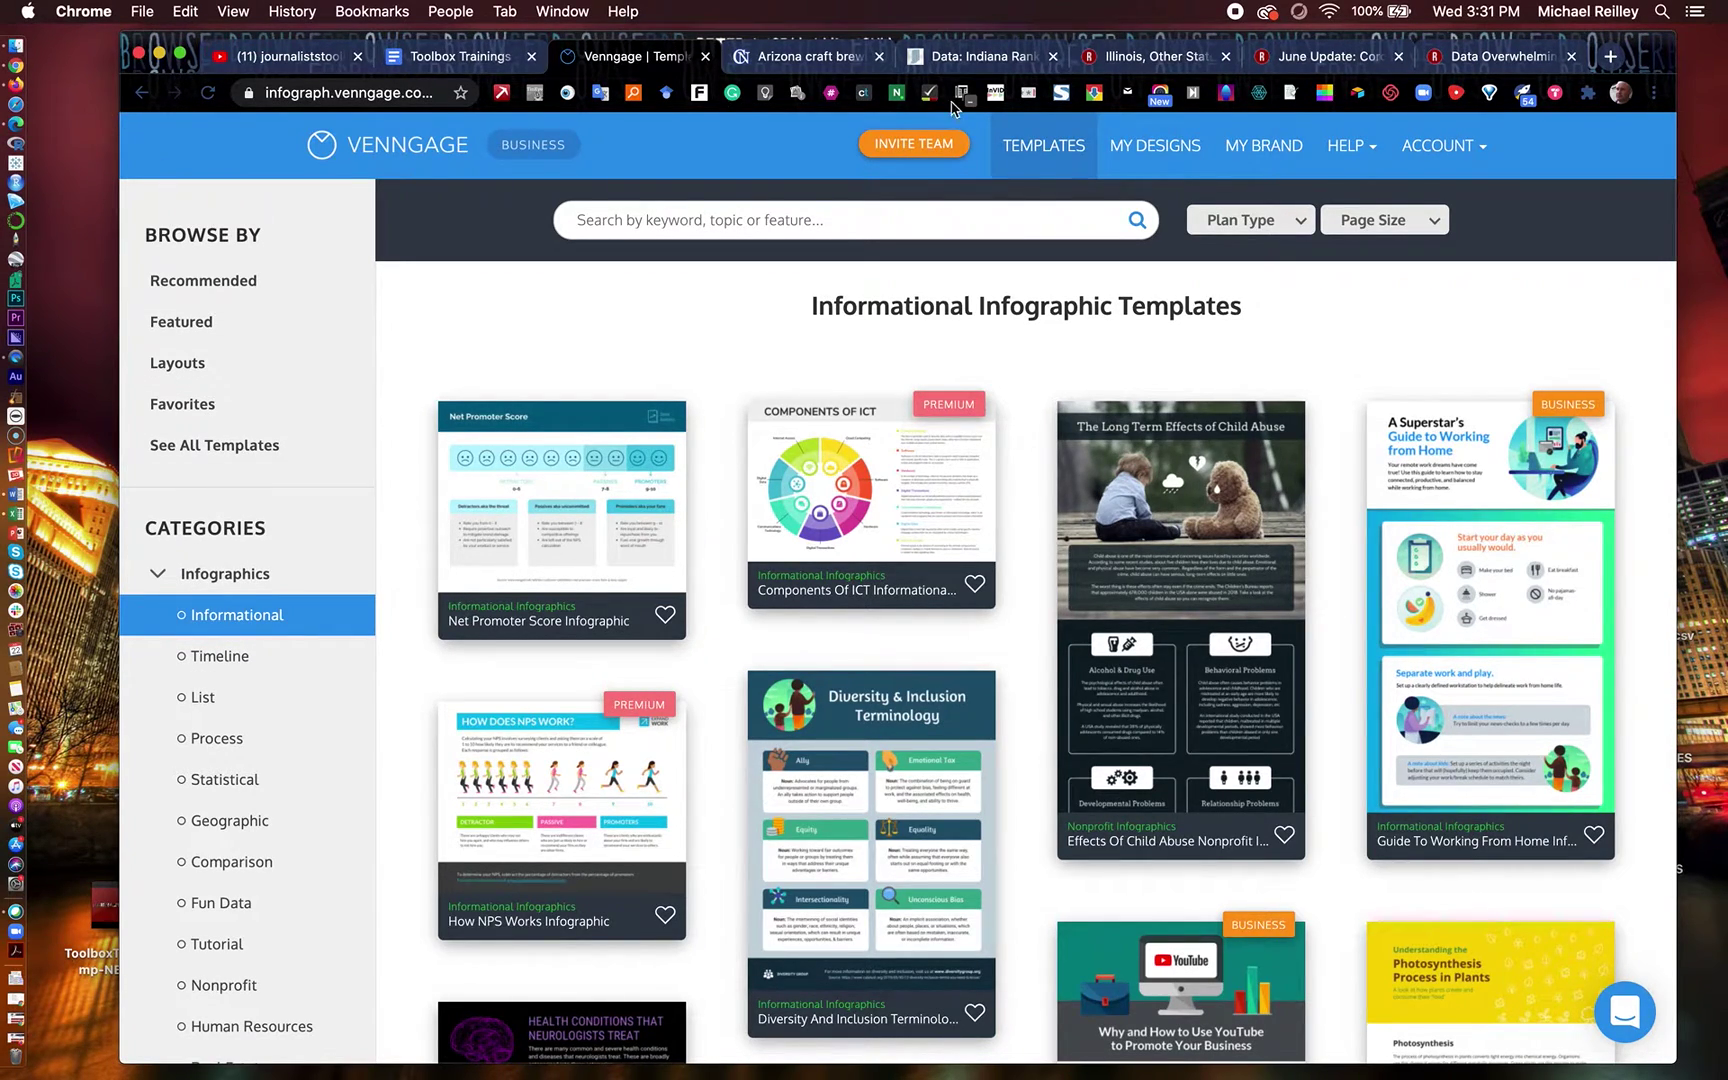
Return to Recommended Templates and start a design from the Type Of Beer template
click(1052, 158)
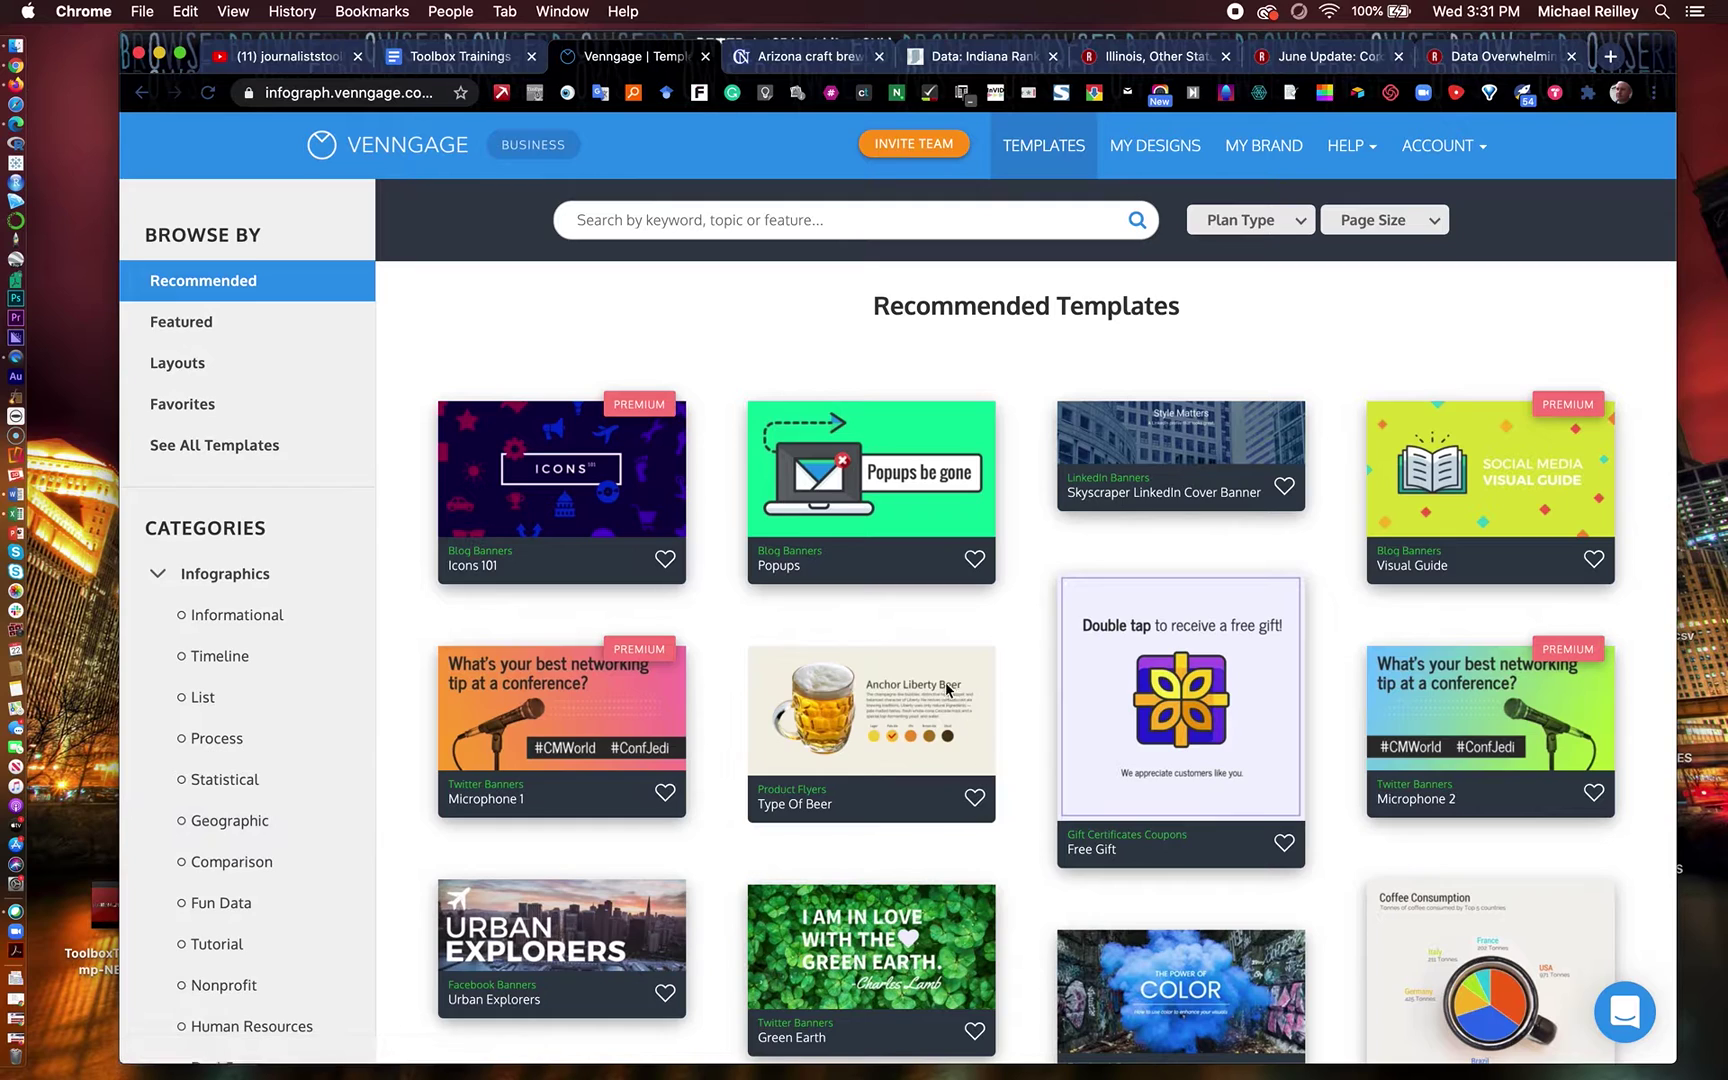
click(883, 687)
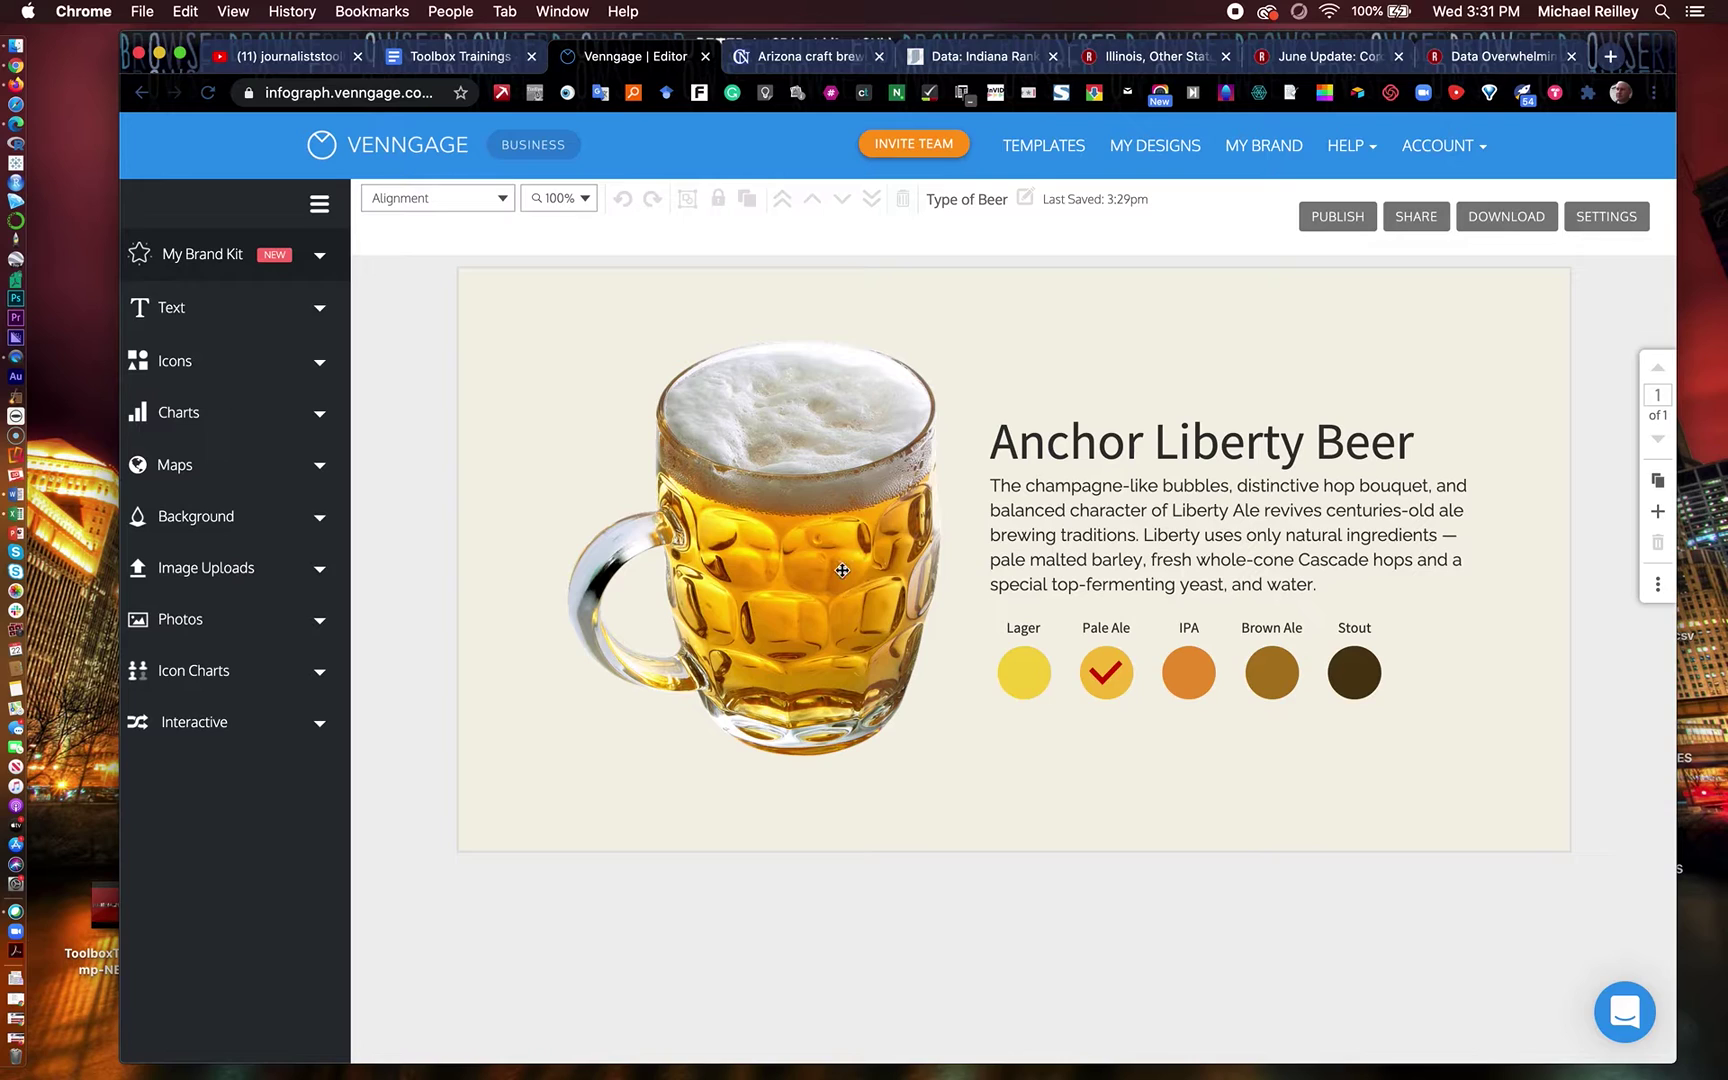
Shrink the beer mug image and move it up and to the left
click(773, 513)
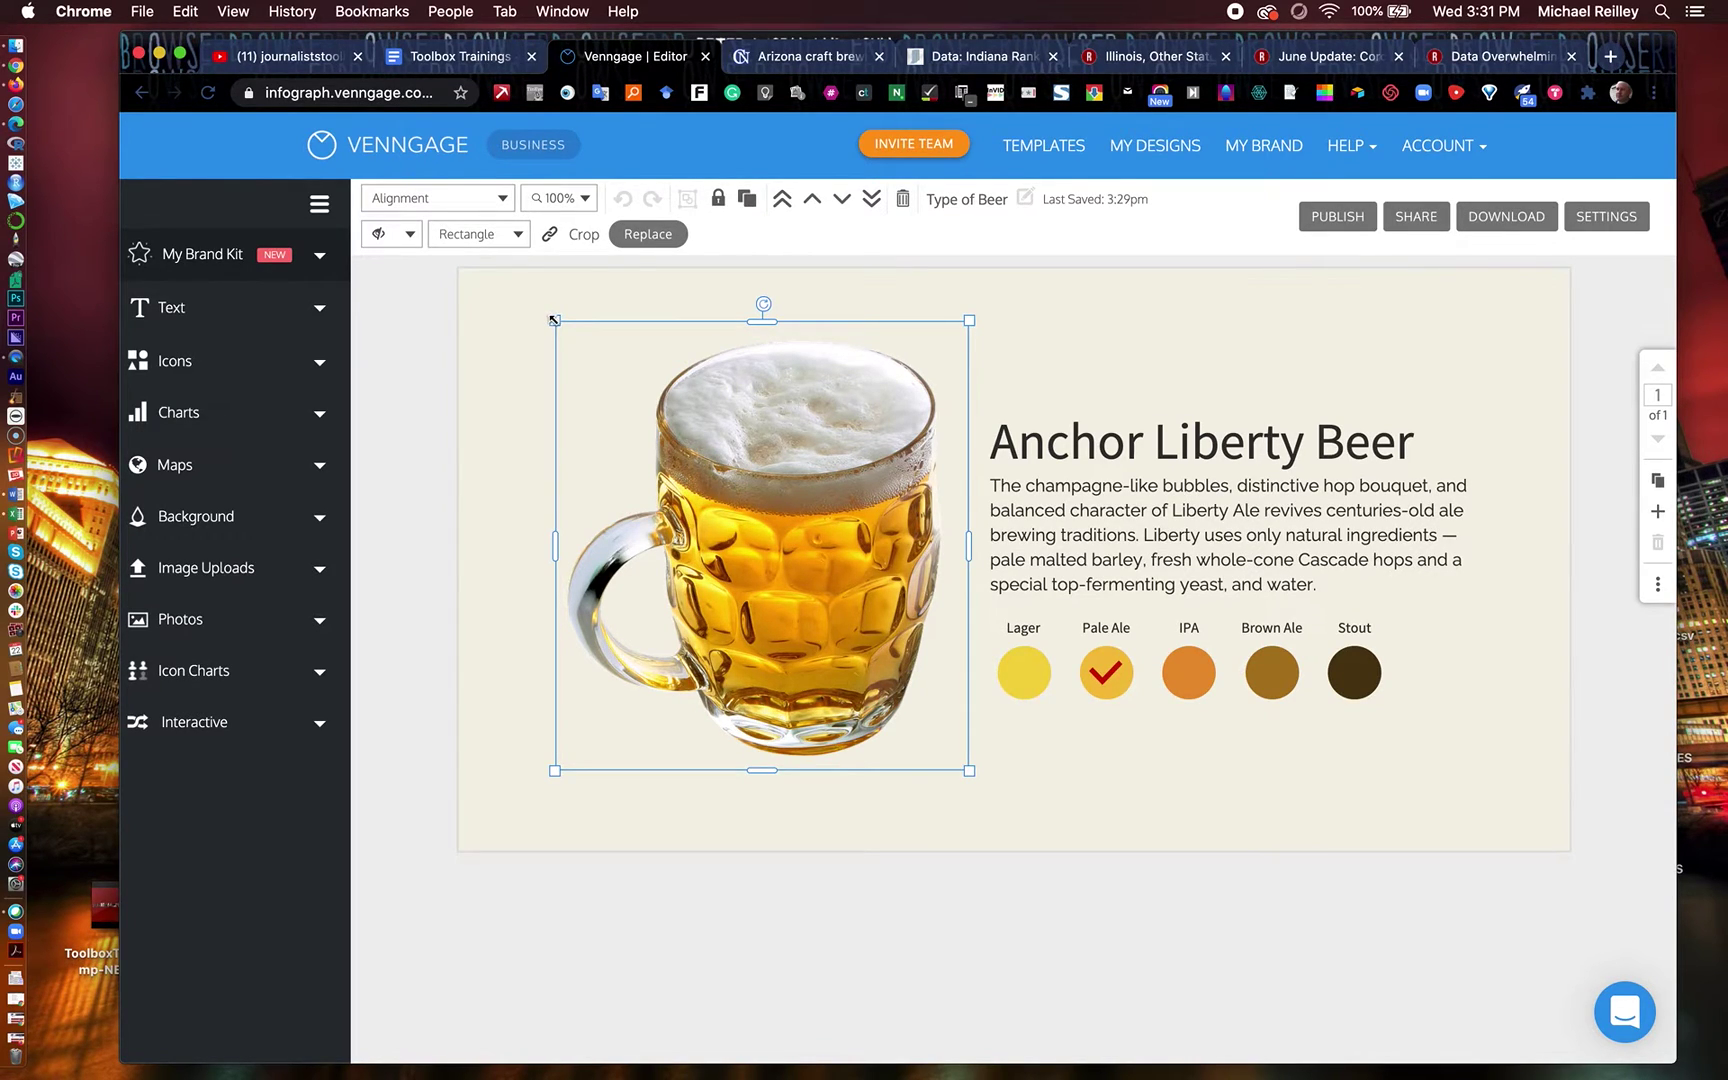
drag(554, 320, 744, 528)
drag(812, 579, 629, 377)
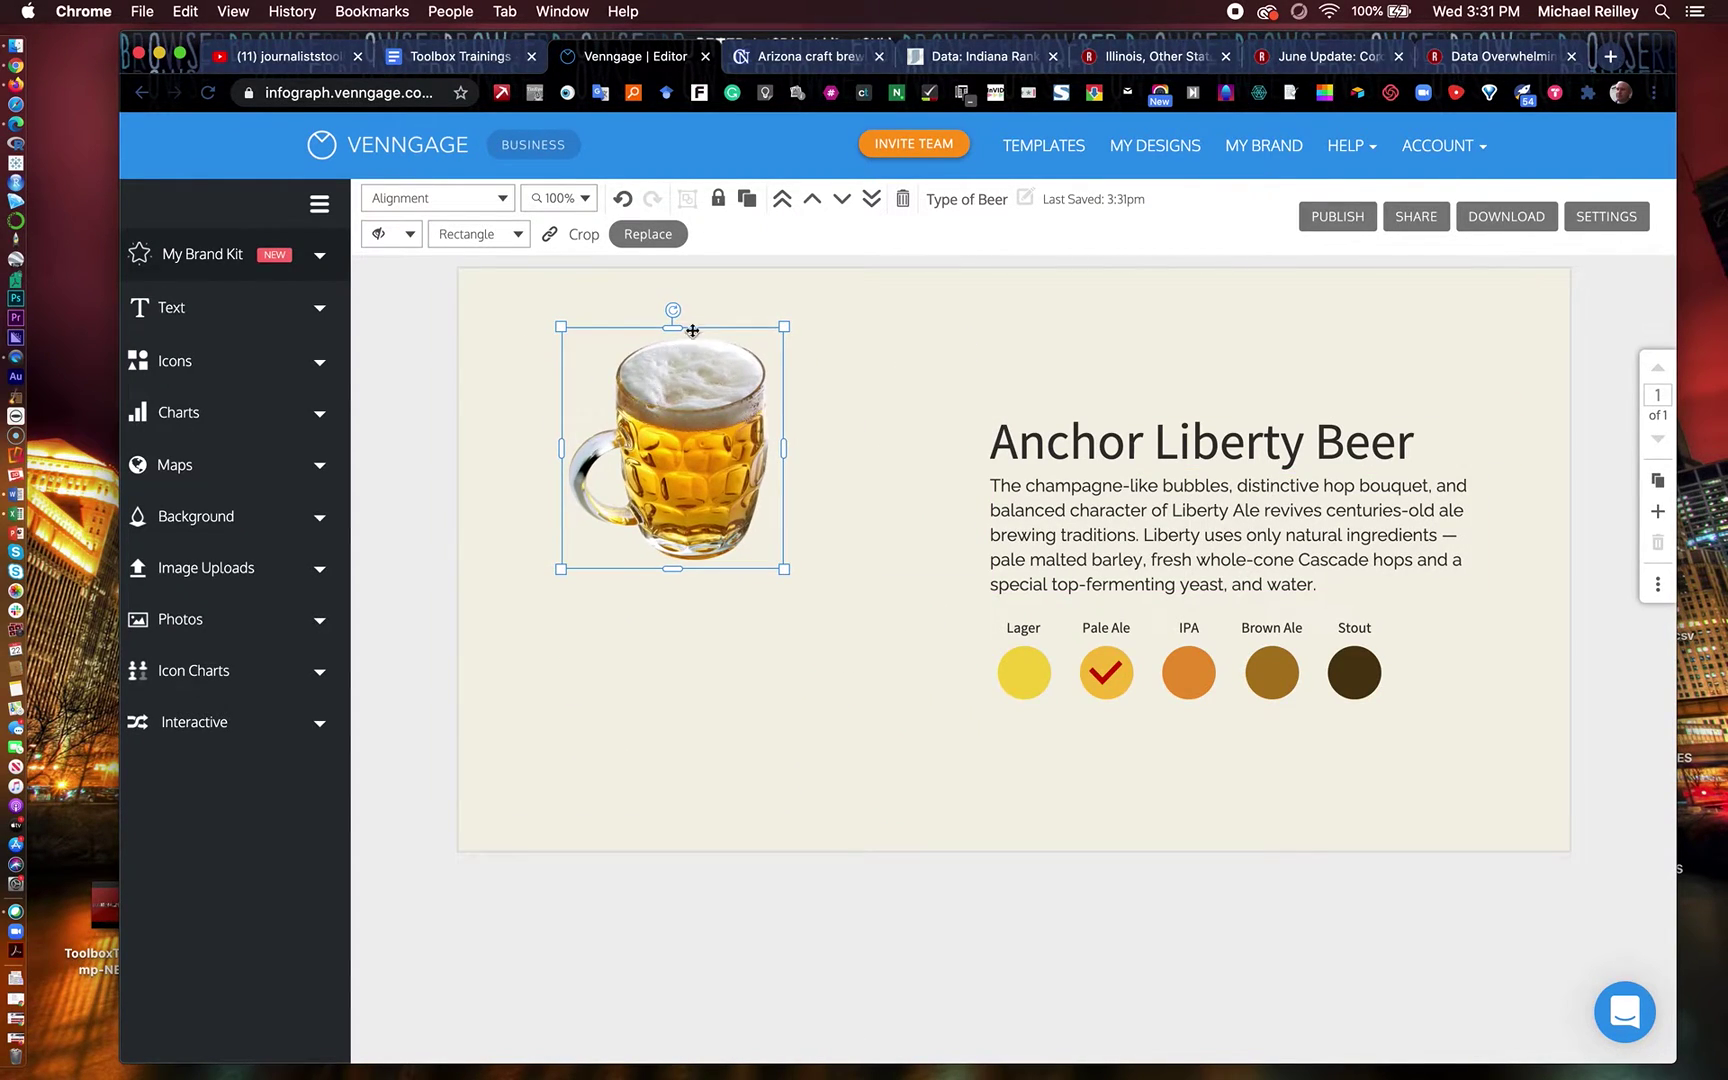
Group the Anchor Liberty Beer title with its paragraph and move the group up-left
click(1068, 450)
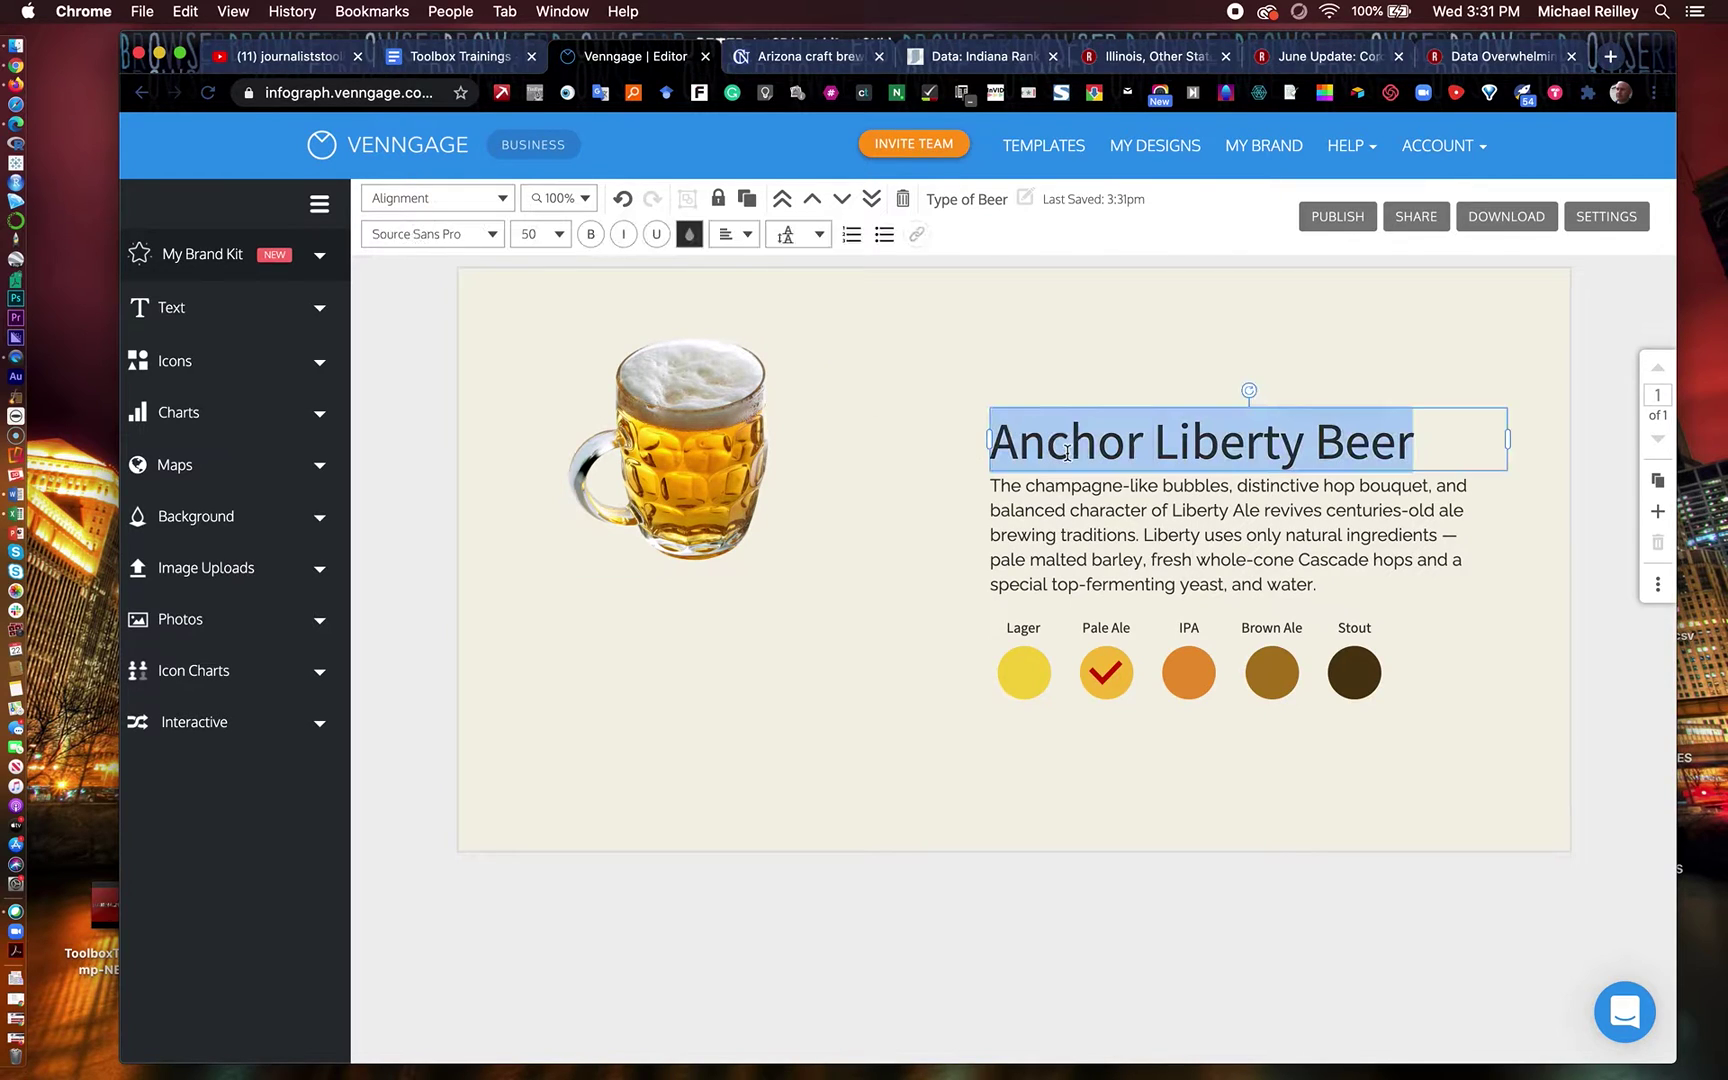
click(1068, 535)
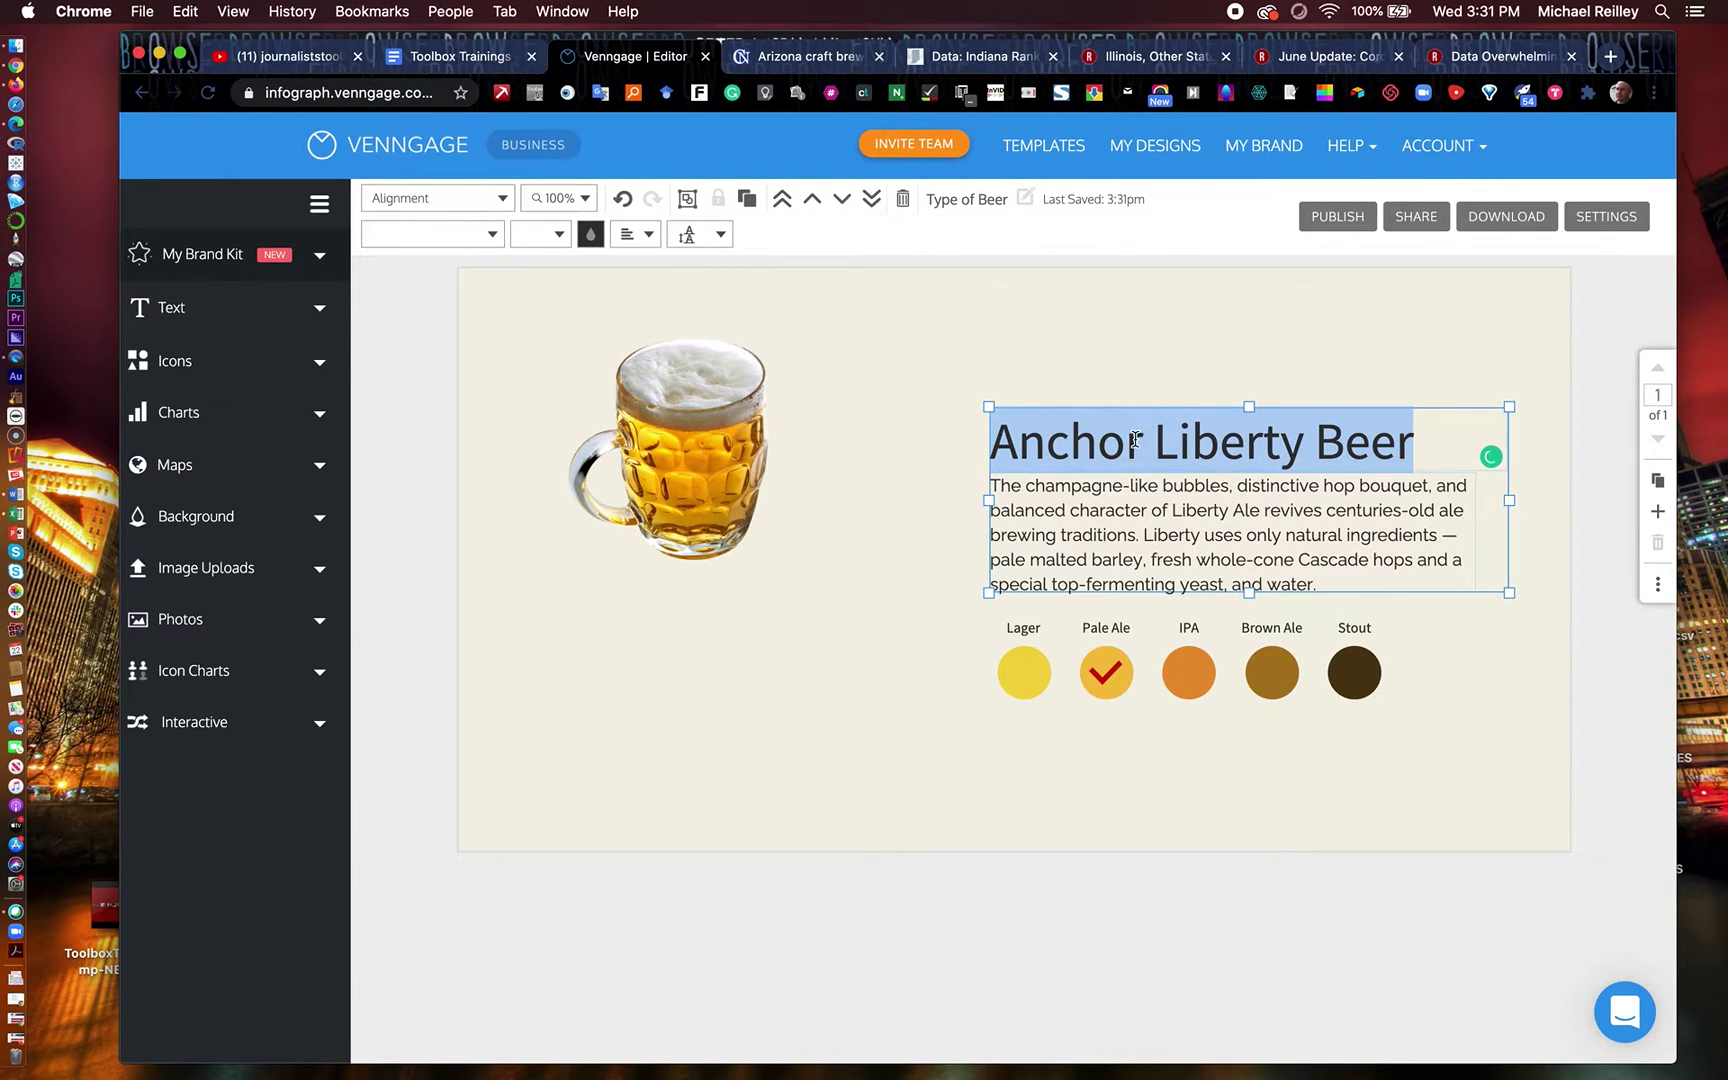
click(689, 200)
drag(1030, 435, 882, 352)
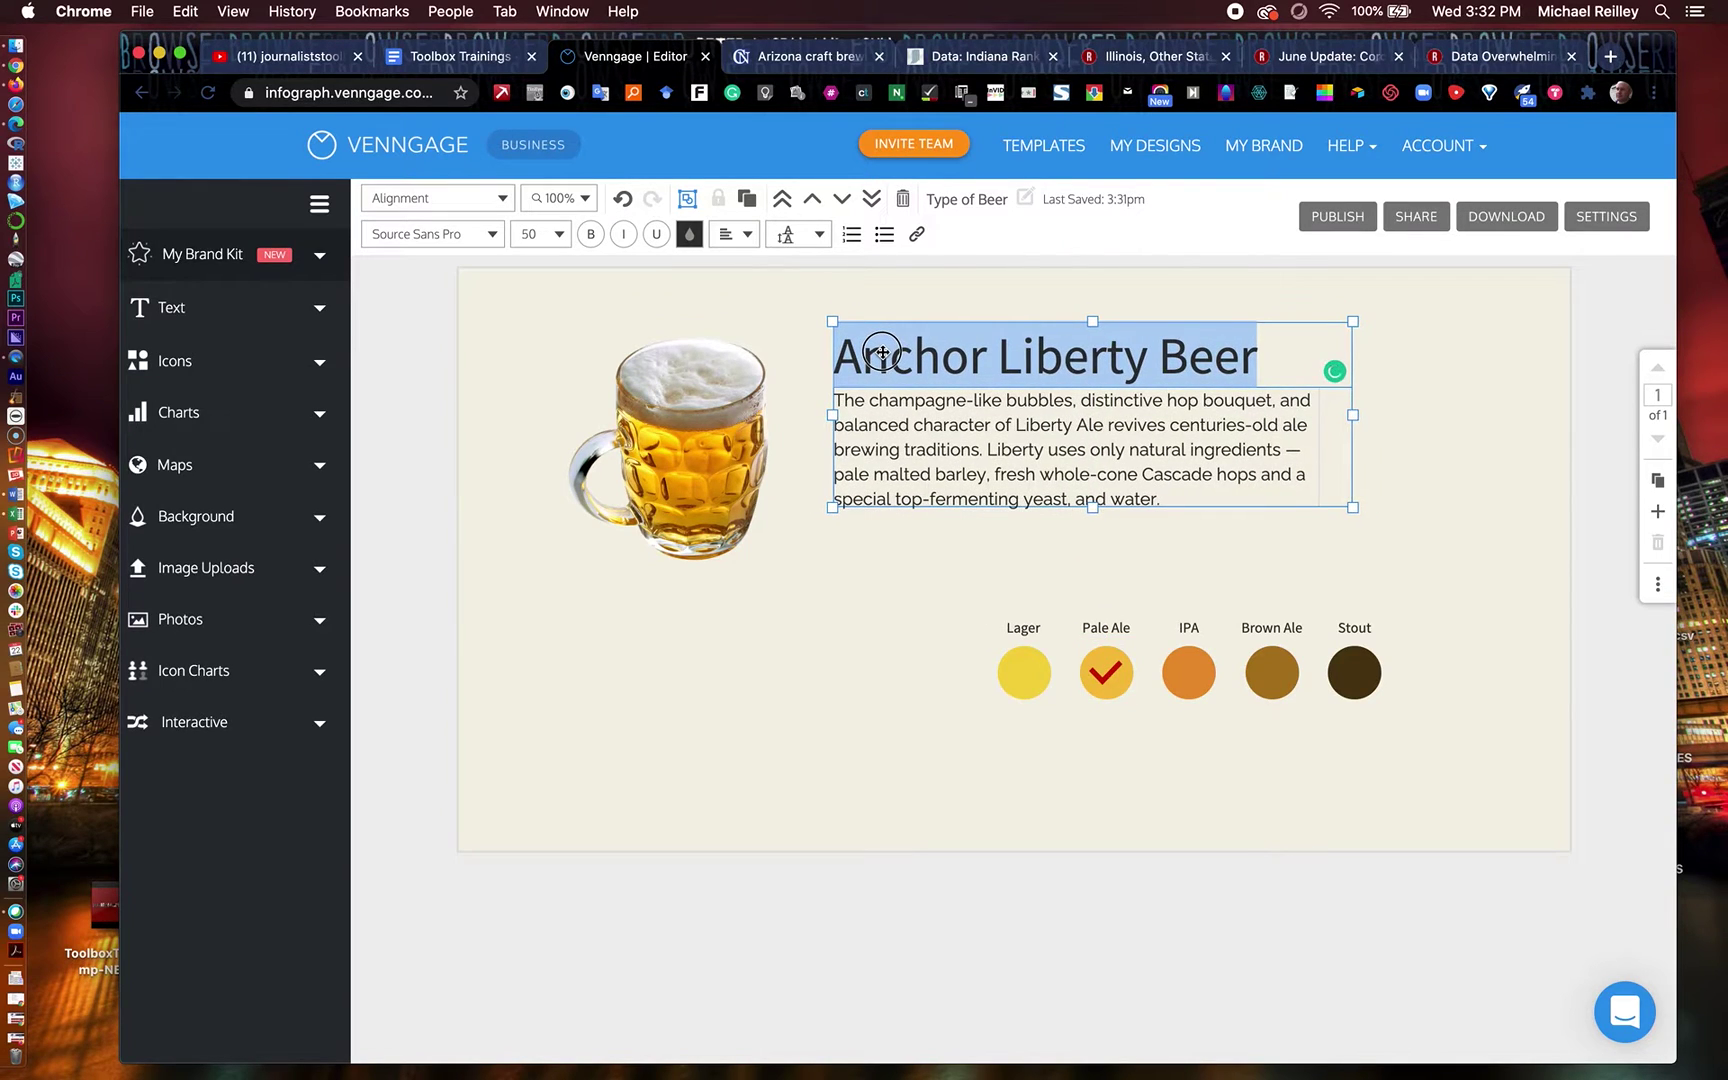
Search stock photos for beer and add the beer-pouring photo
click(675, 723)
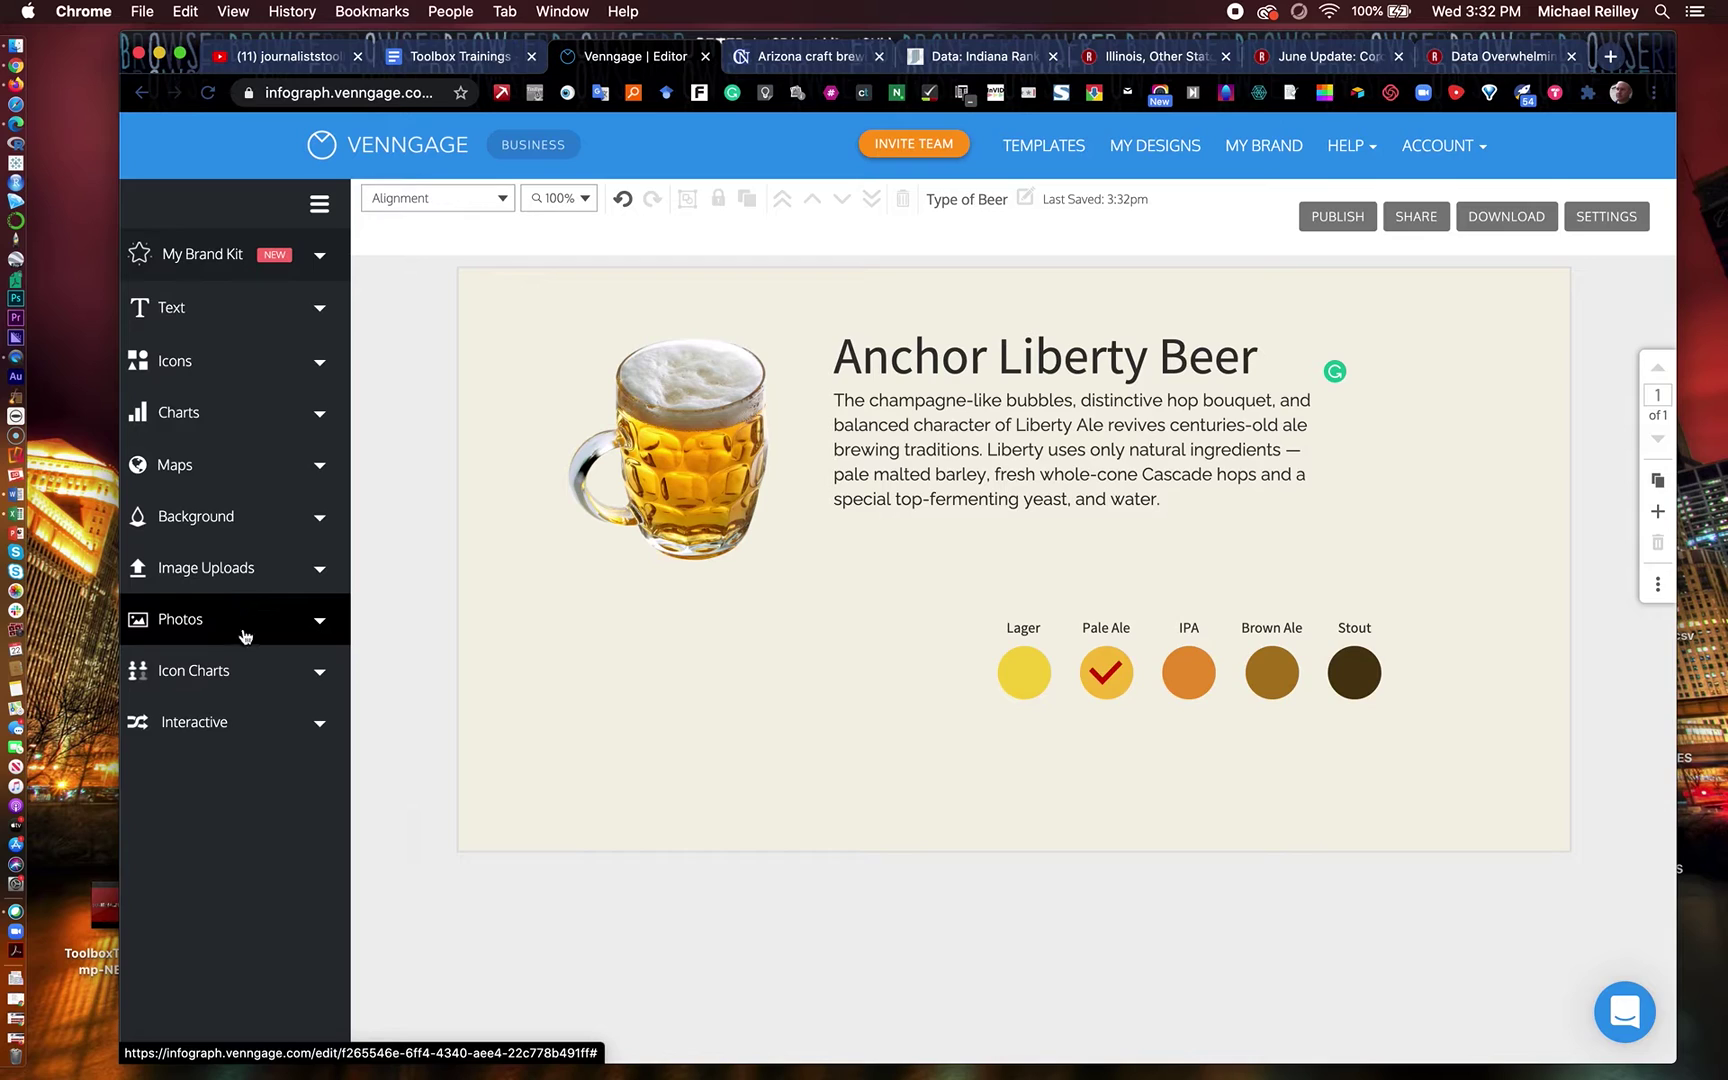
click(322, 625)
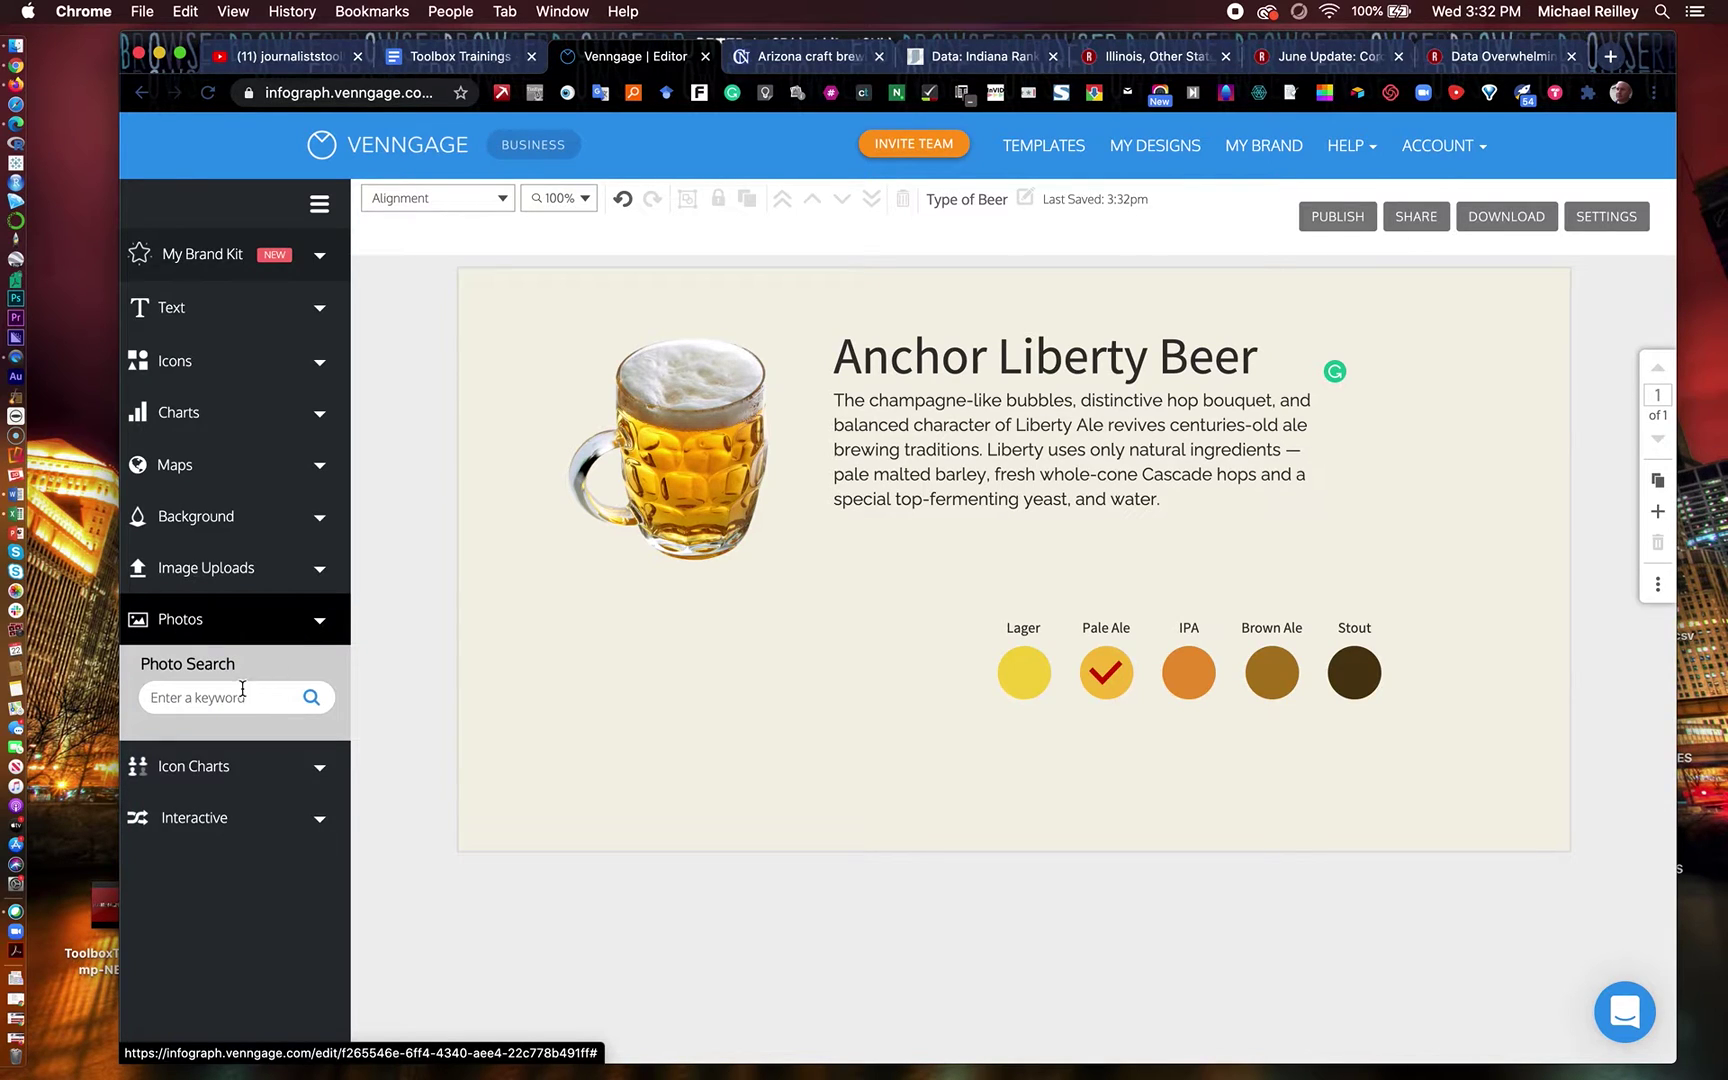
click(213, 698)
text(beer)
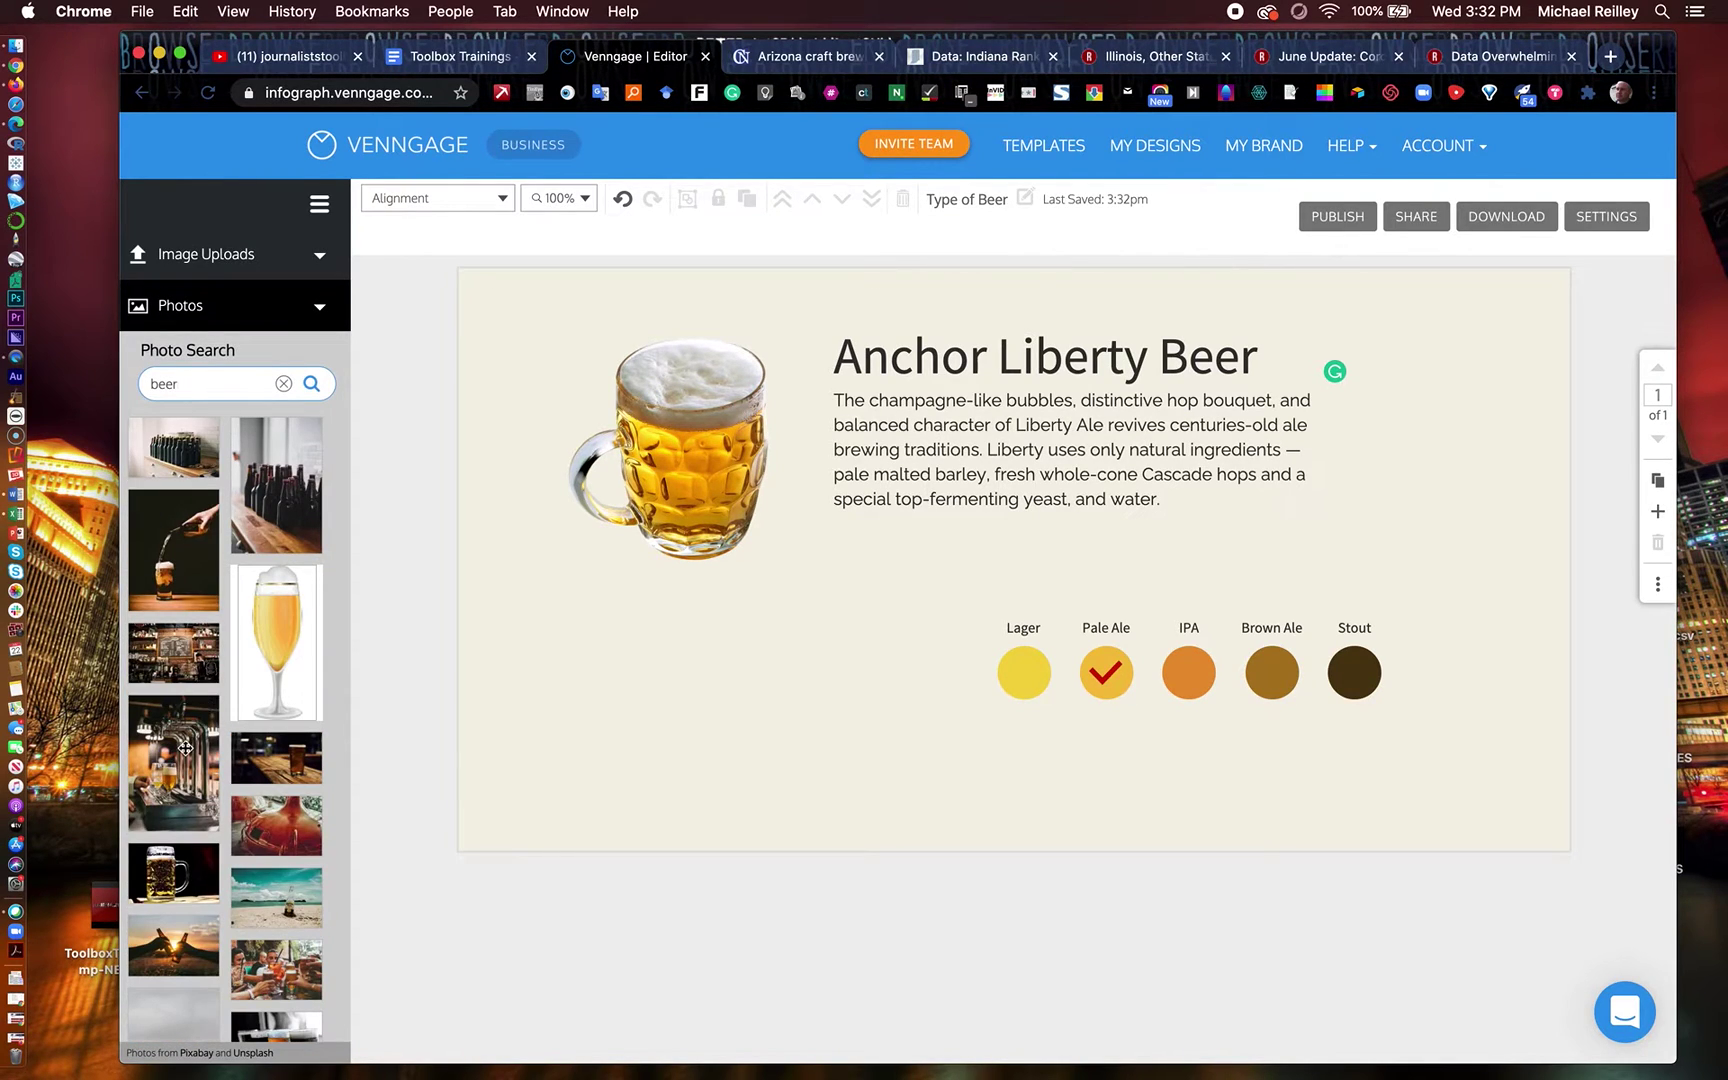
click(179, 573)
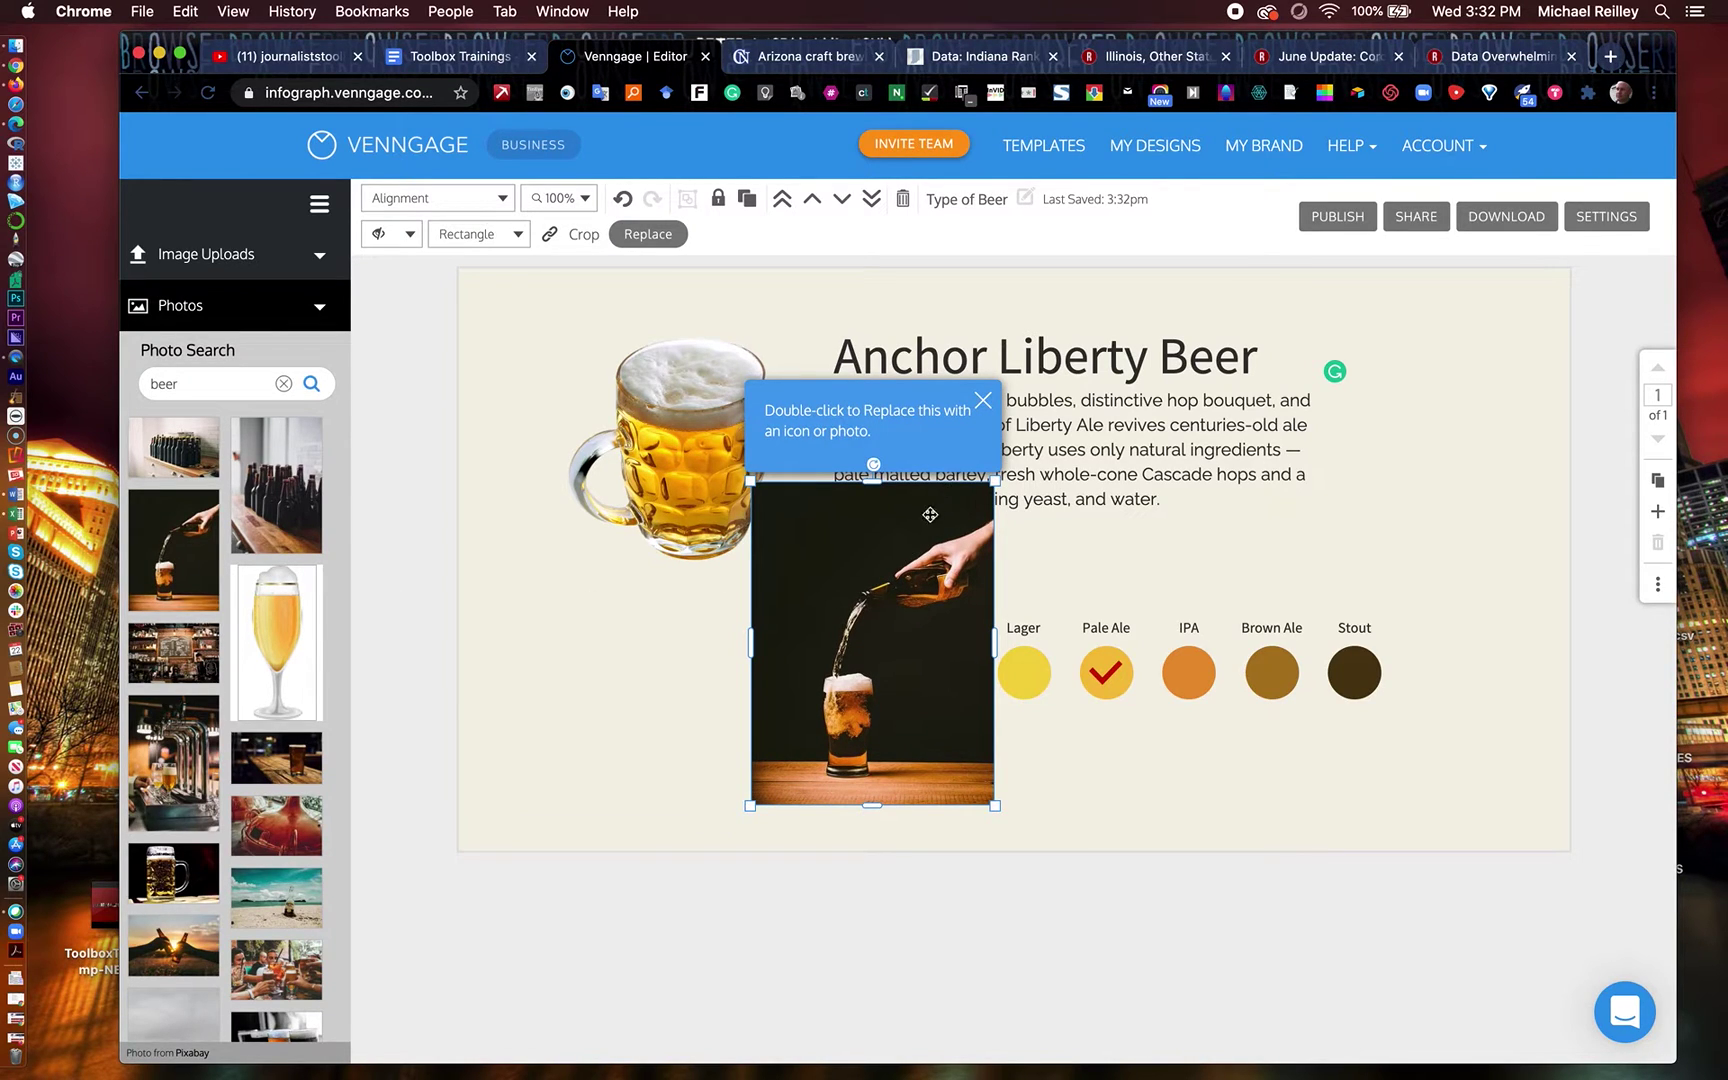
Delete the beer mug and place the pouring photo in its spot, slightly smaller
double_click(900, 594)
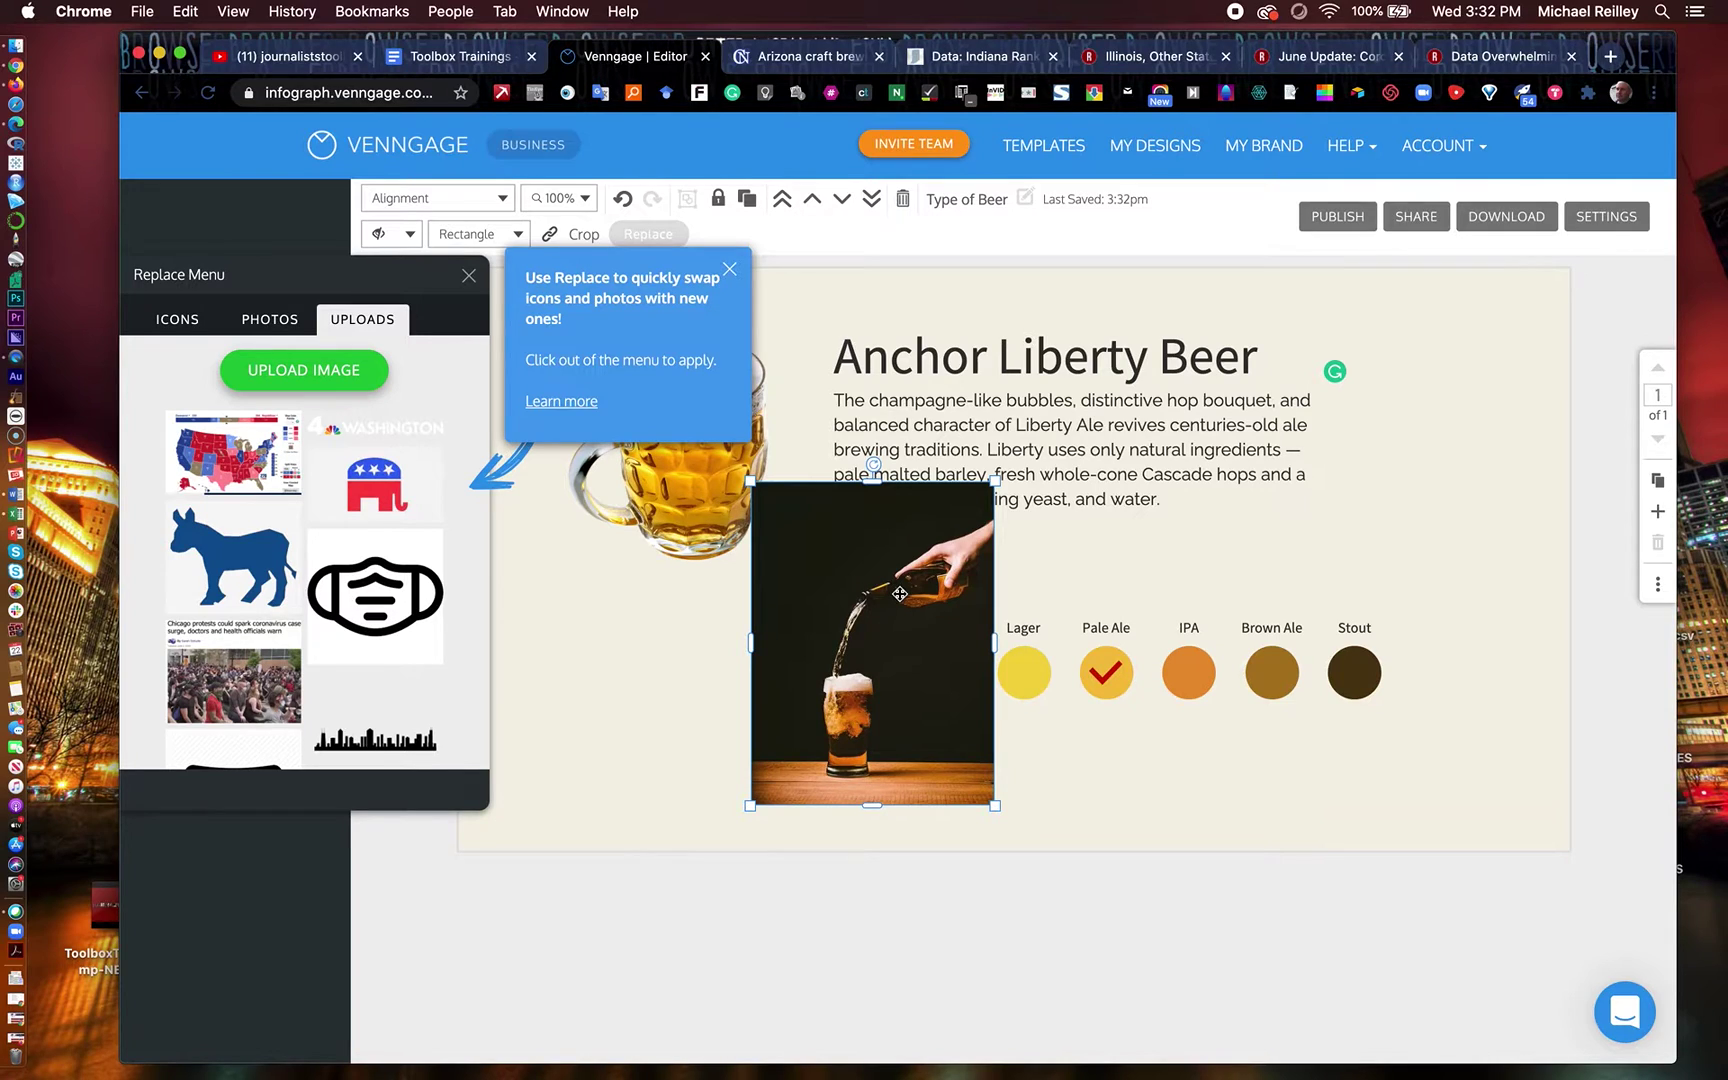
click(730, 270)
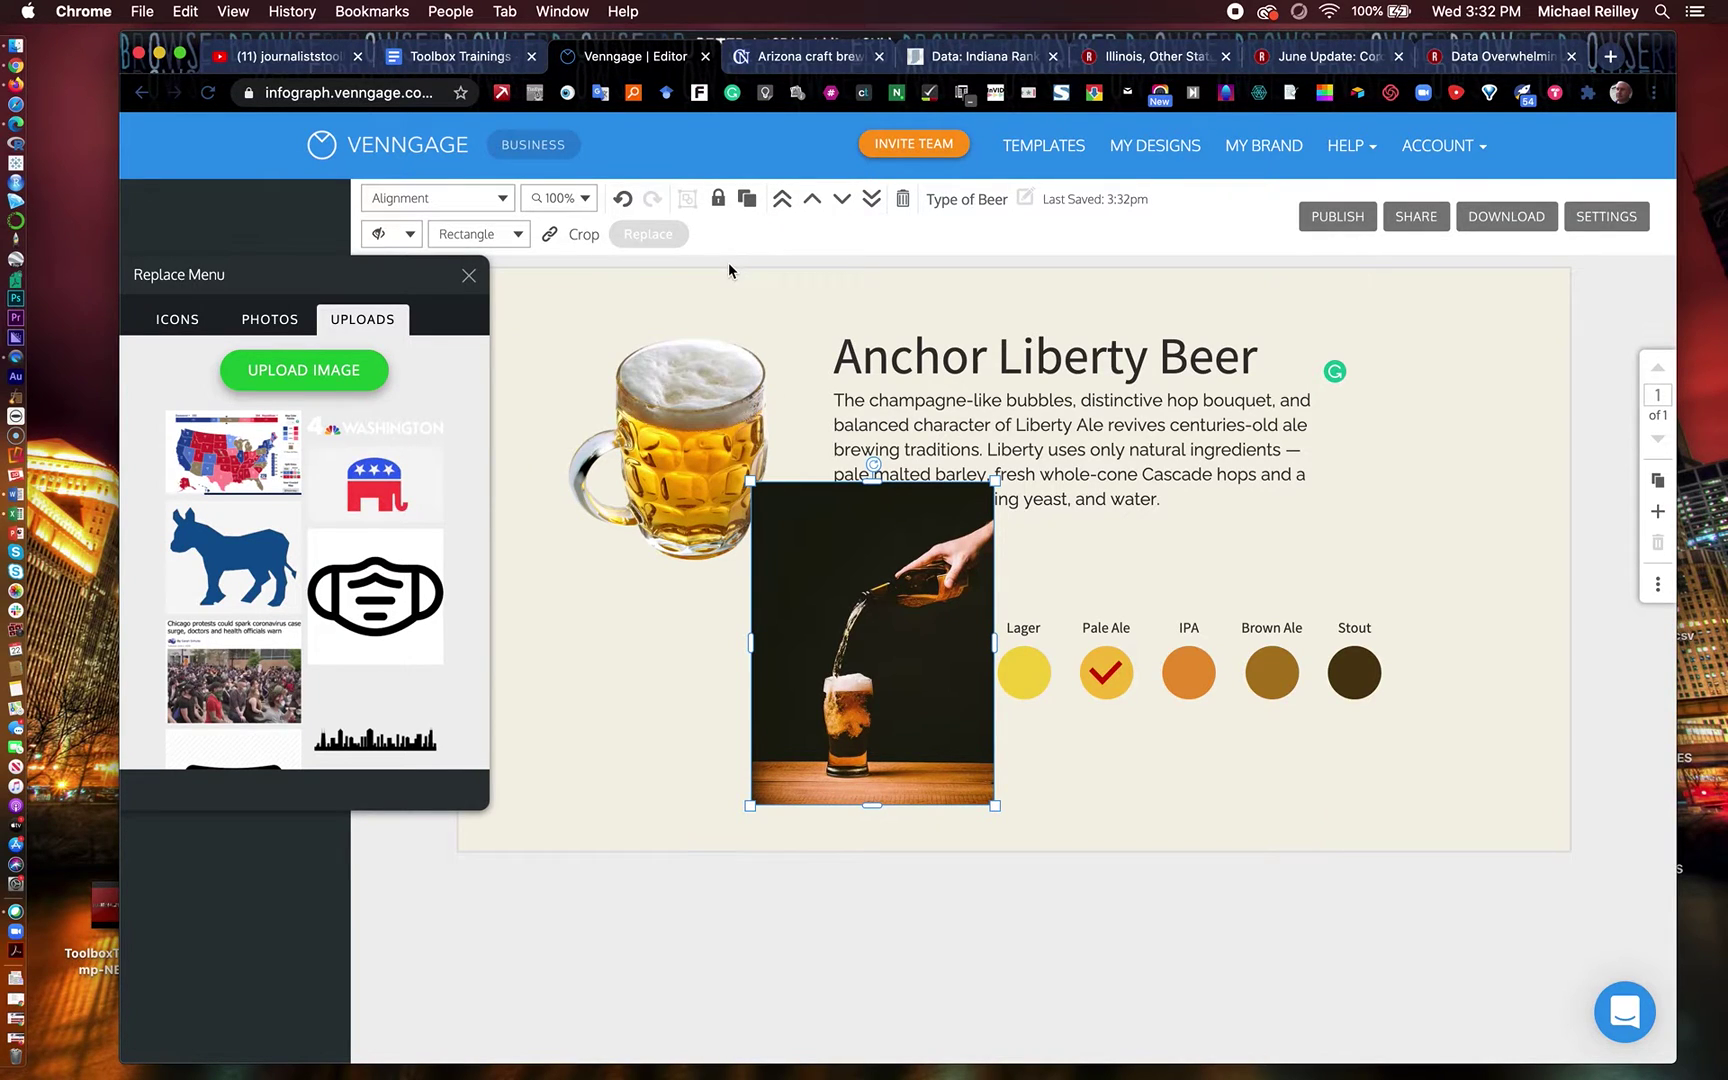
click(673, 444)
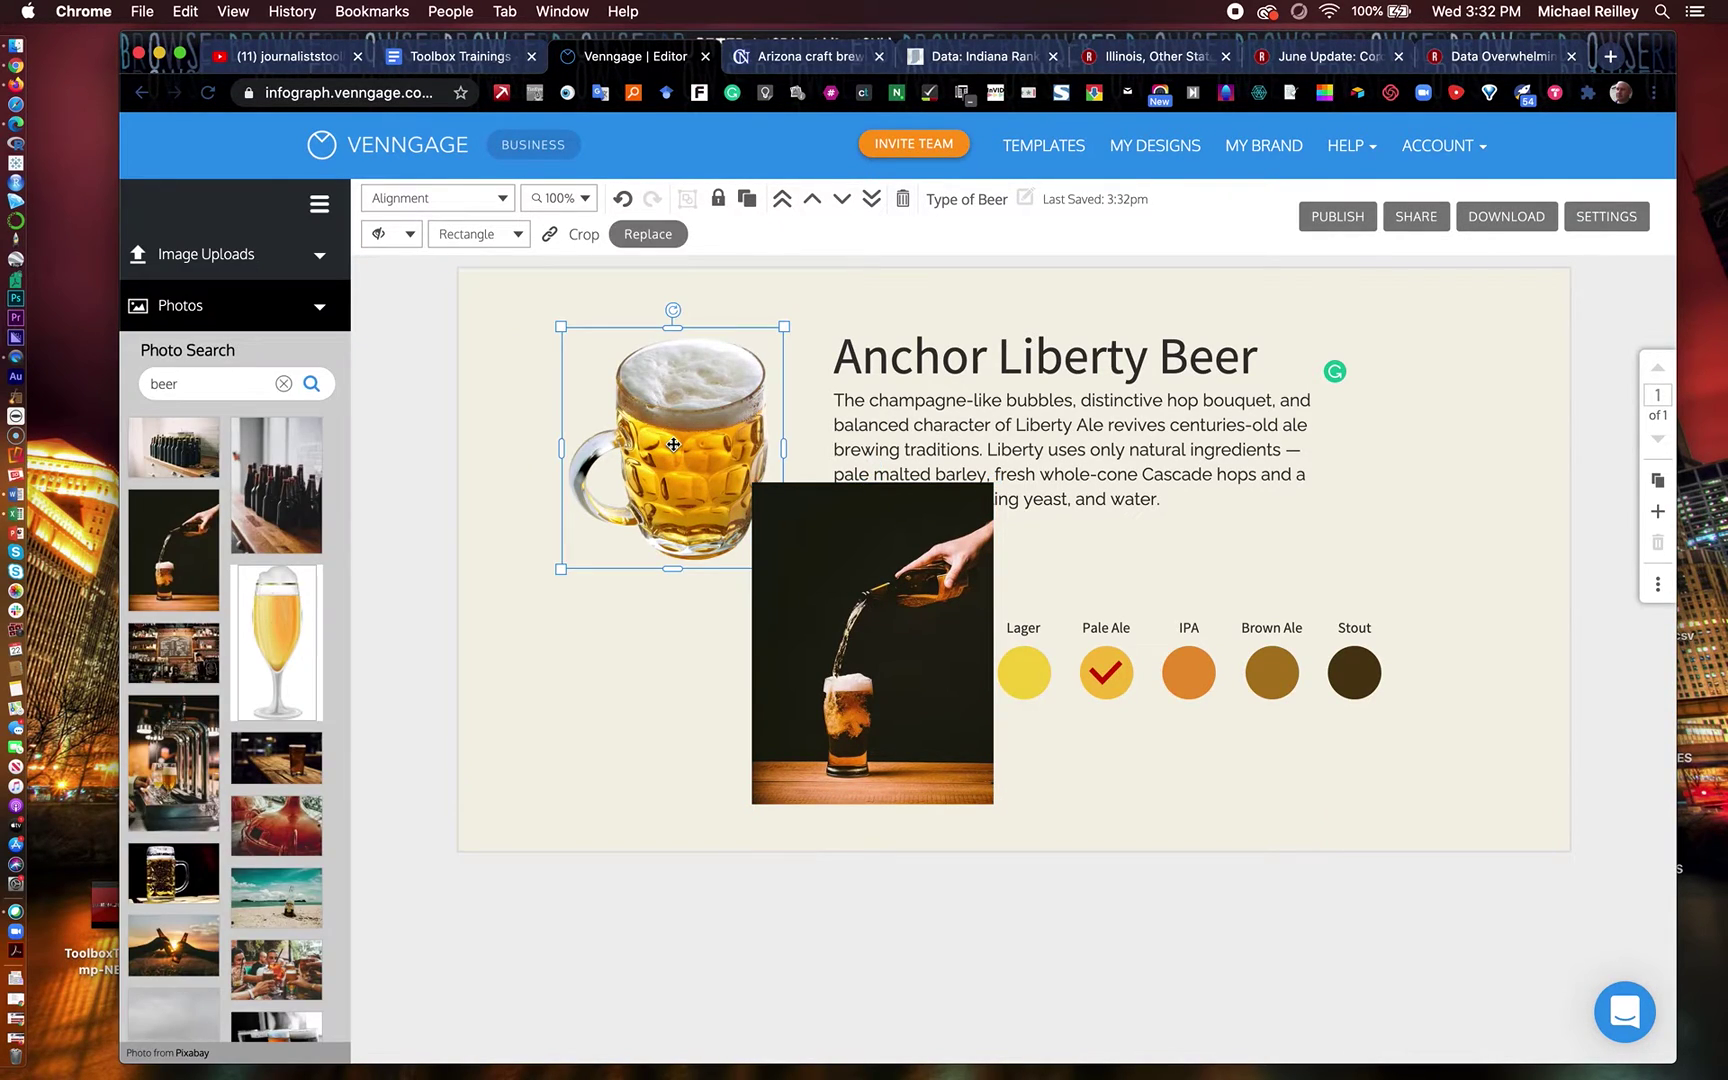
key(BackSpace)
drag(787, 571, 564, 455)
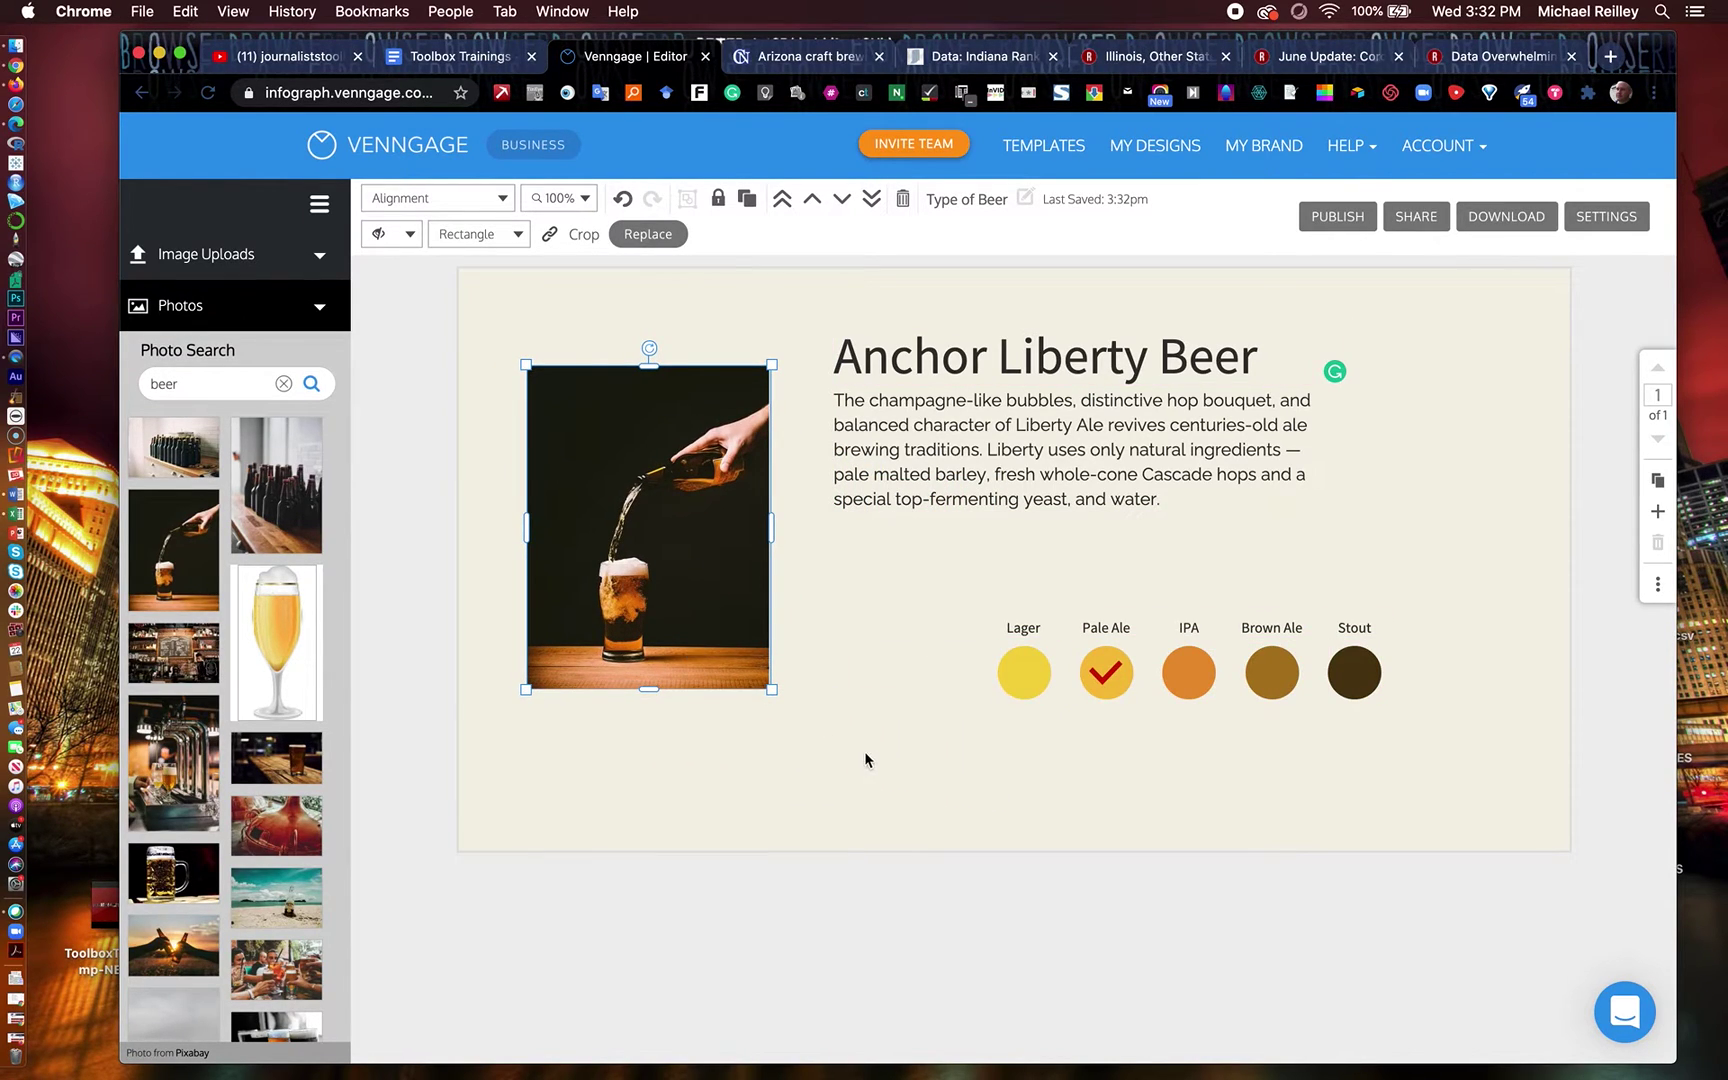
drag(776, 696, 752, 661)
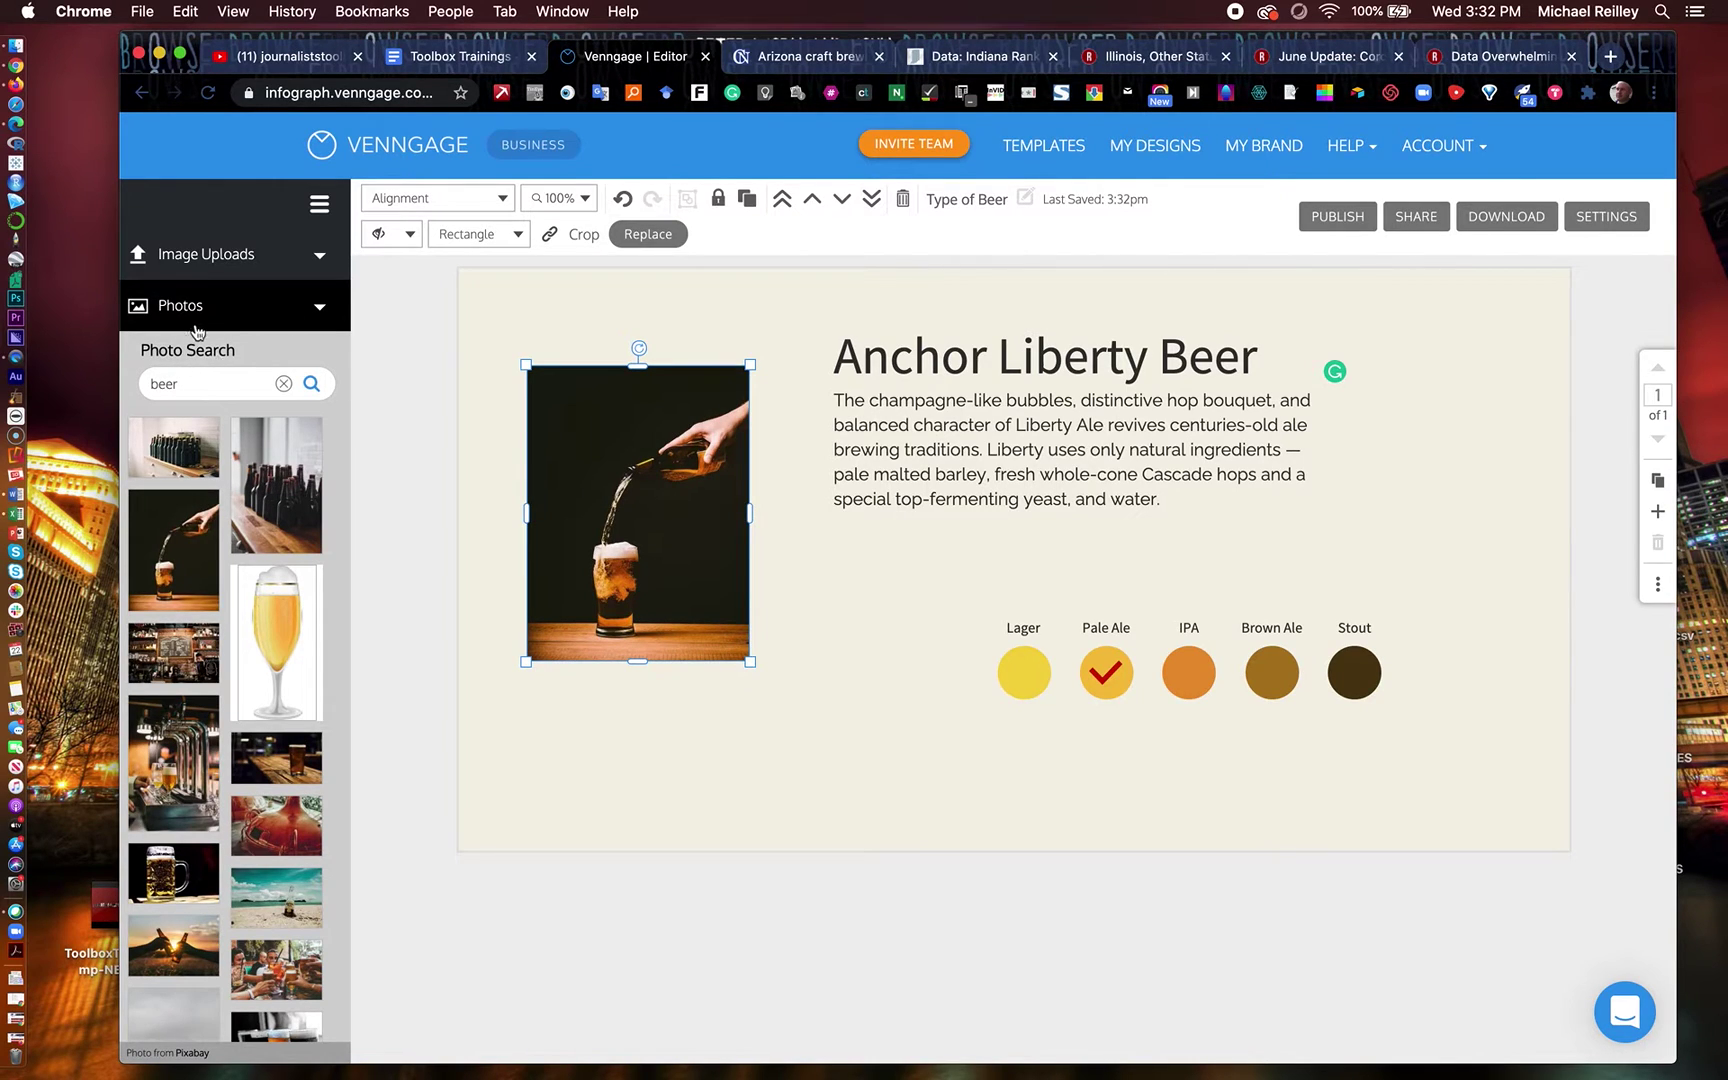
Collapse the Photos panel and briefly check the Image Uploads panel
click(320, 307)
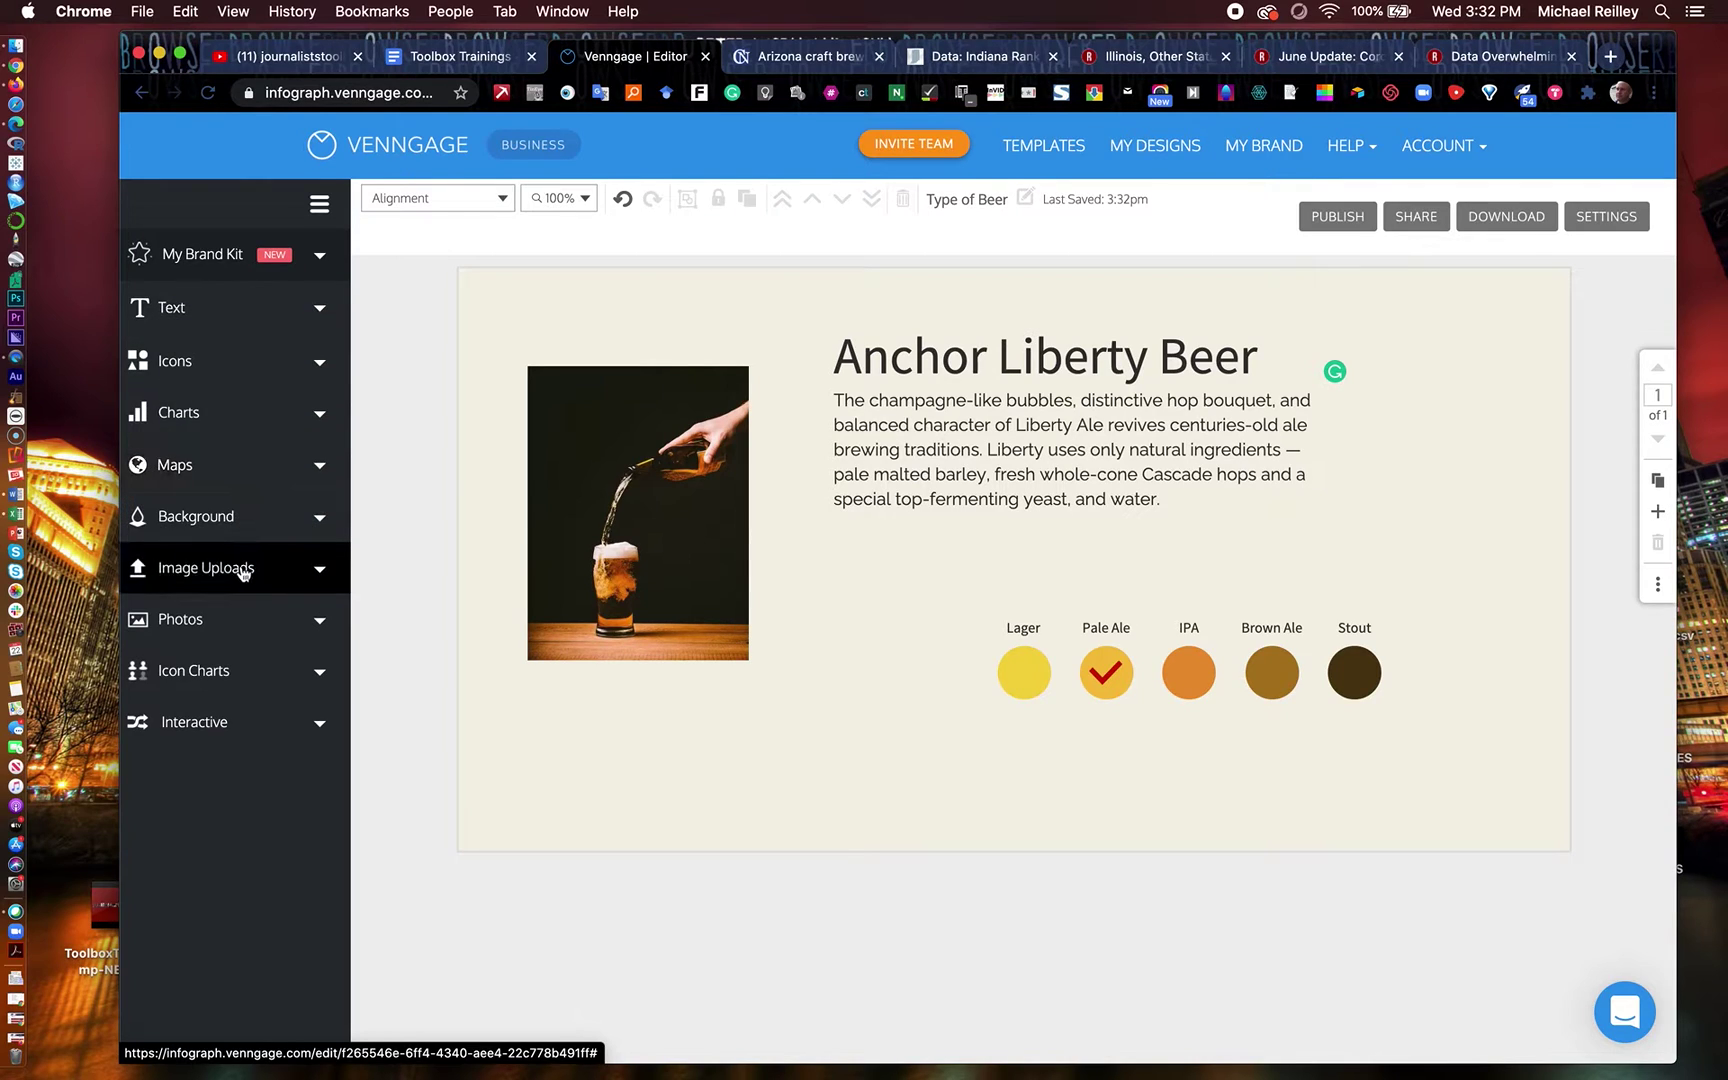
click(318, 572)
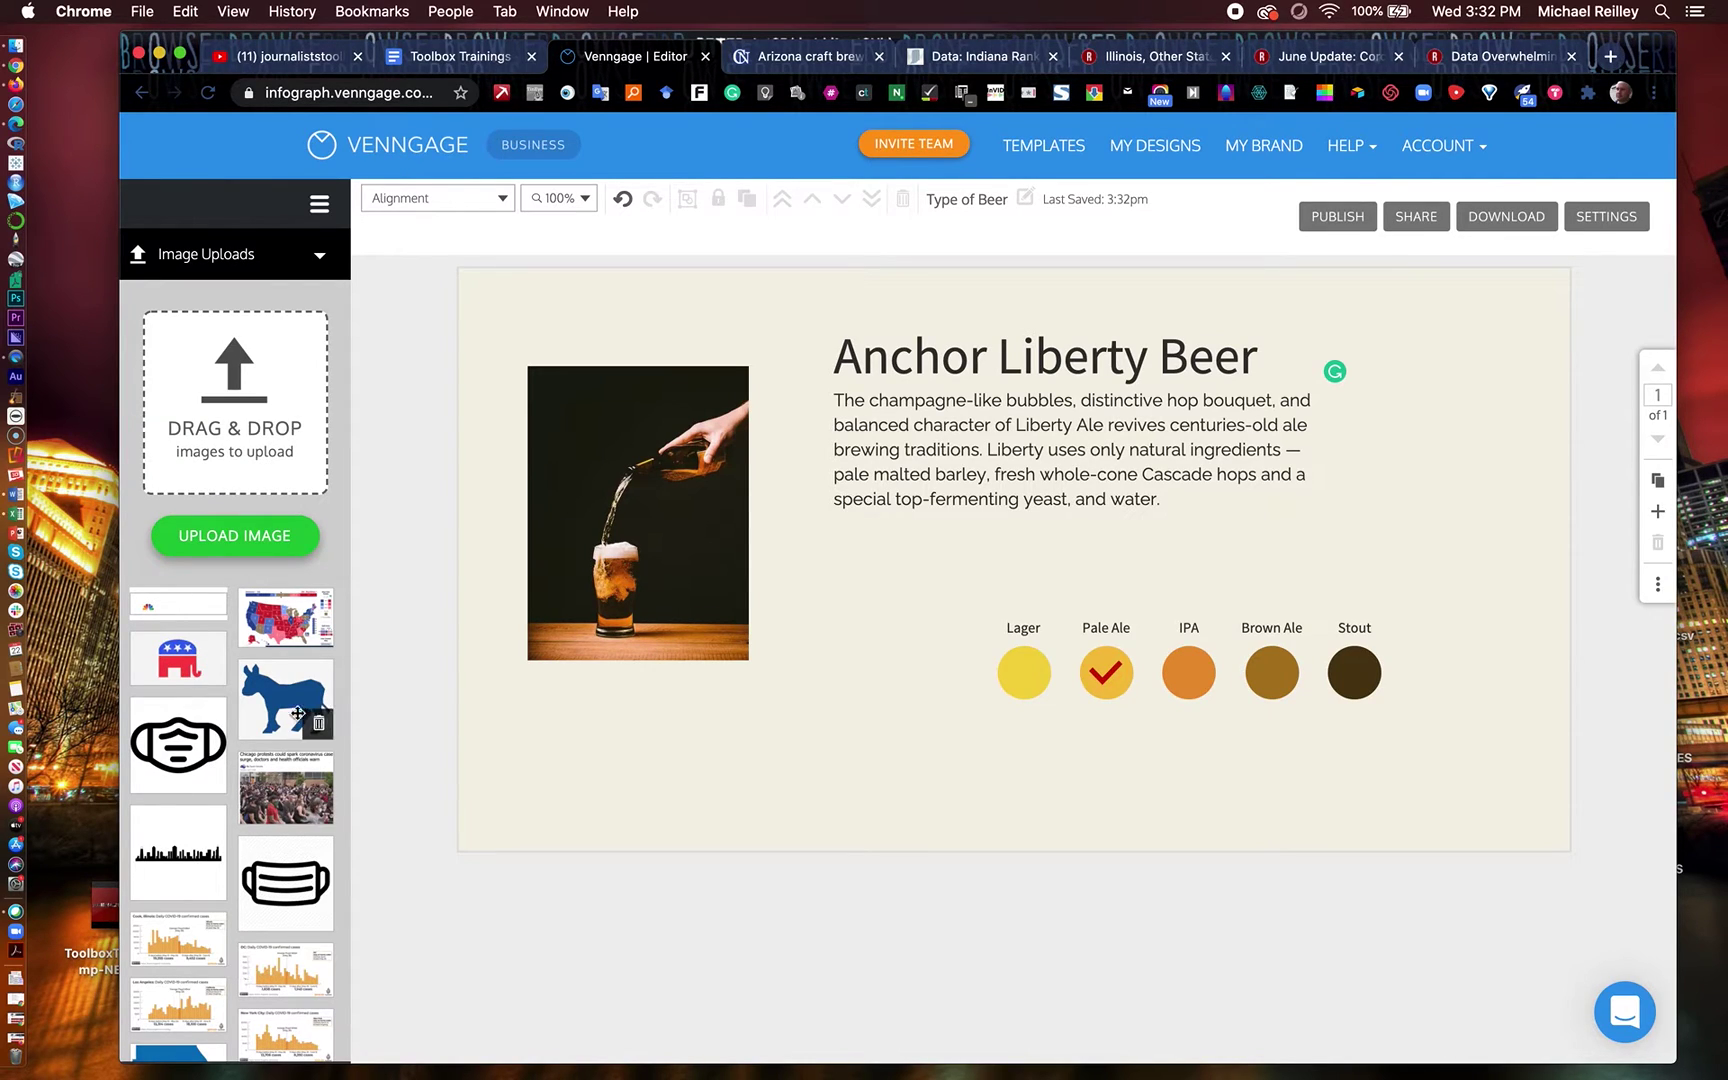
click(318, 259)
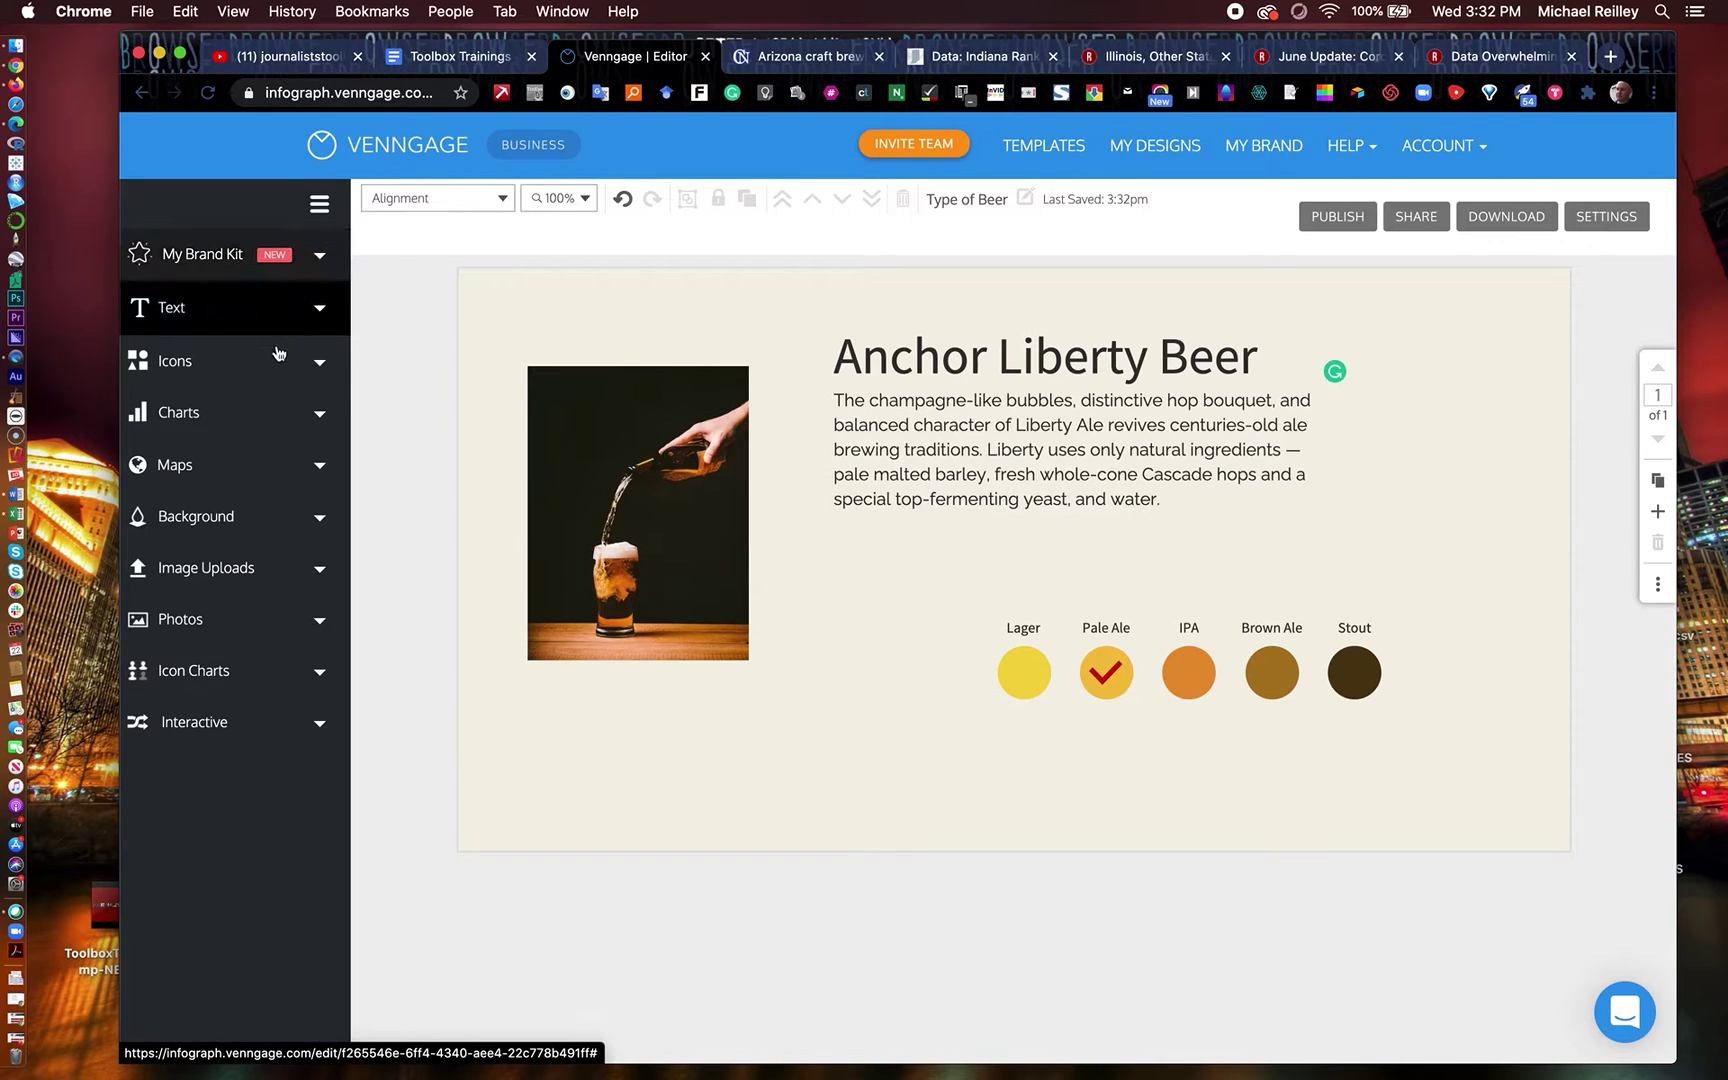
Browse the Charts category and add a horizontal bar chart of May, June and July values
click(322, 418)
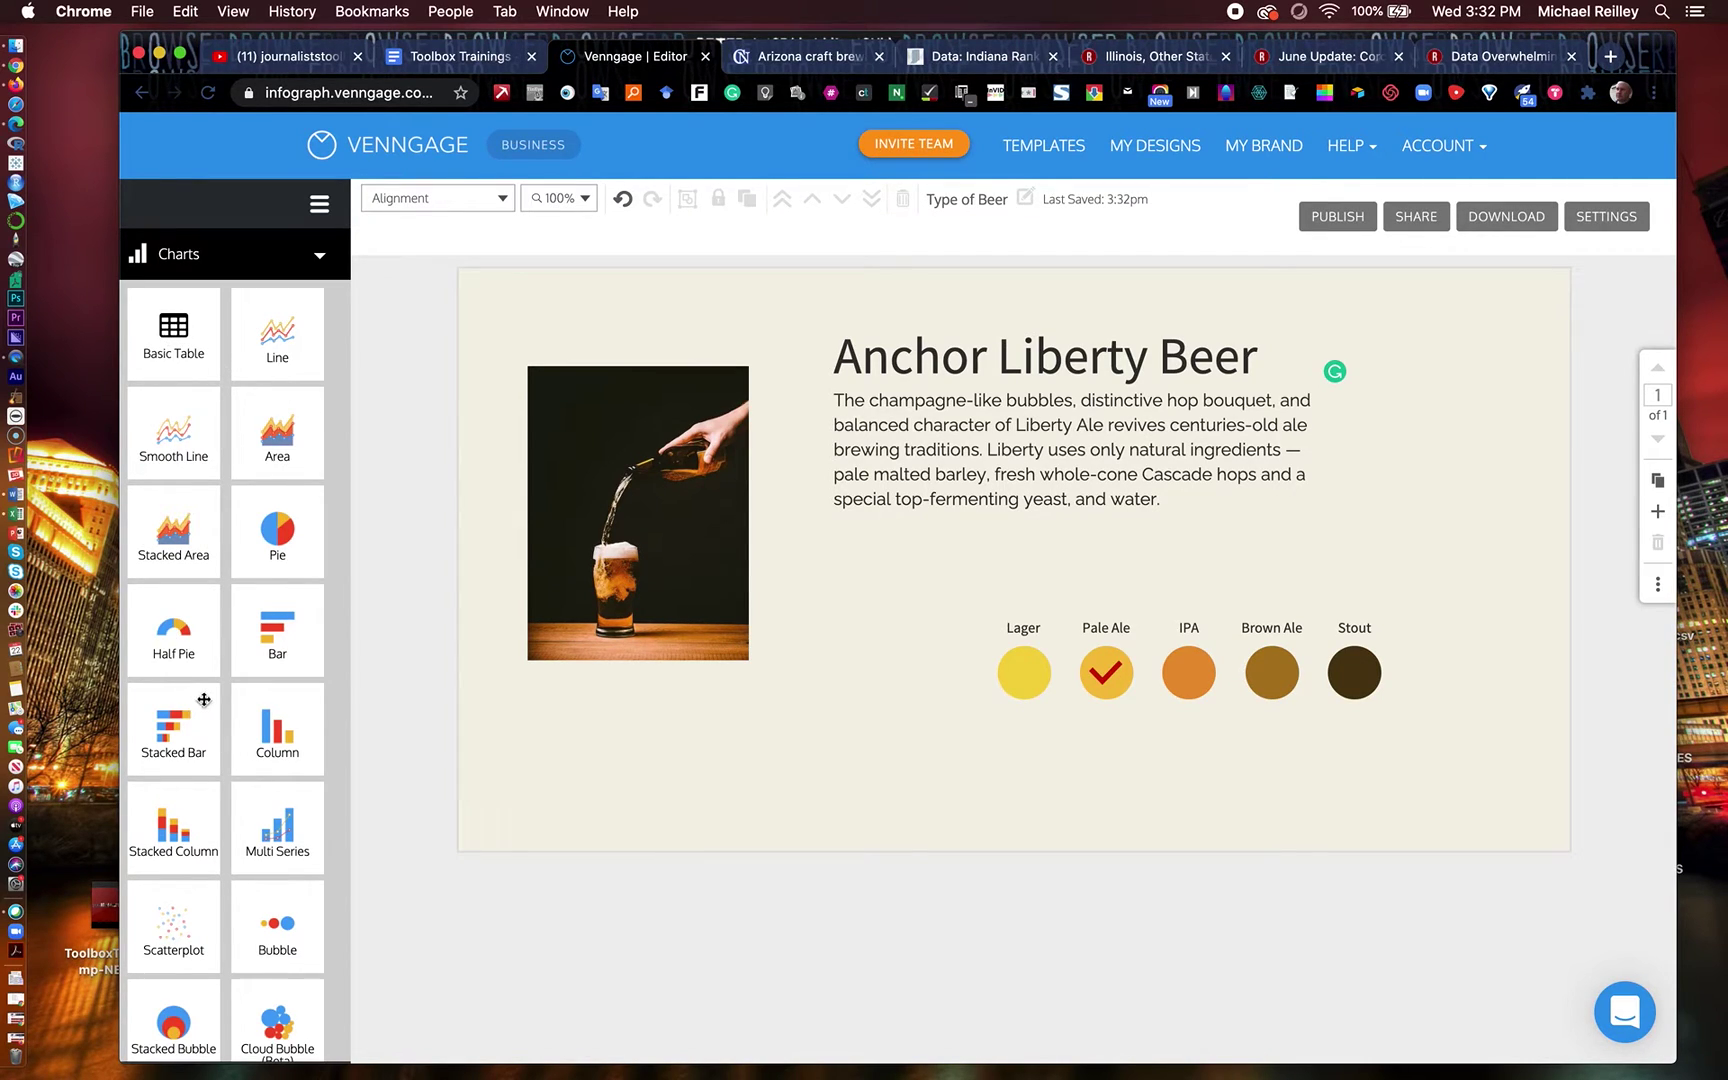
scroll(202, 783, down, 2)
scroll(202, 783, down, 10)
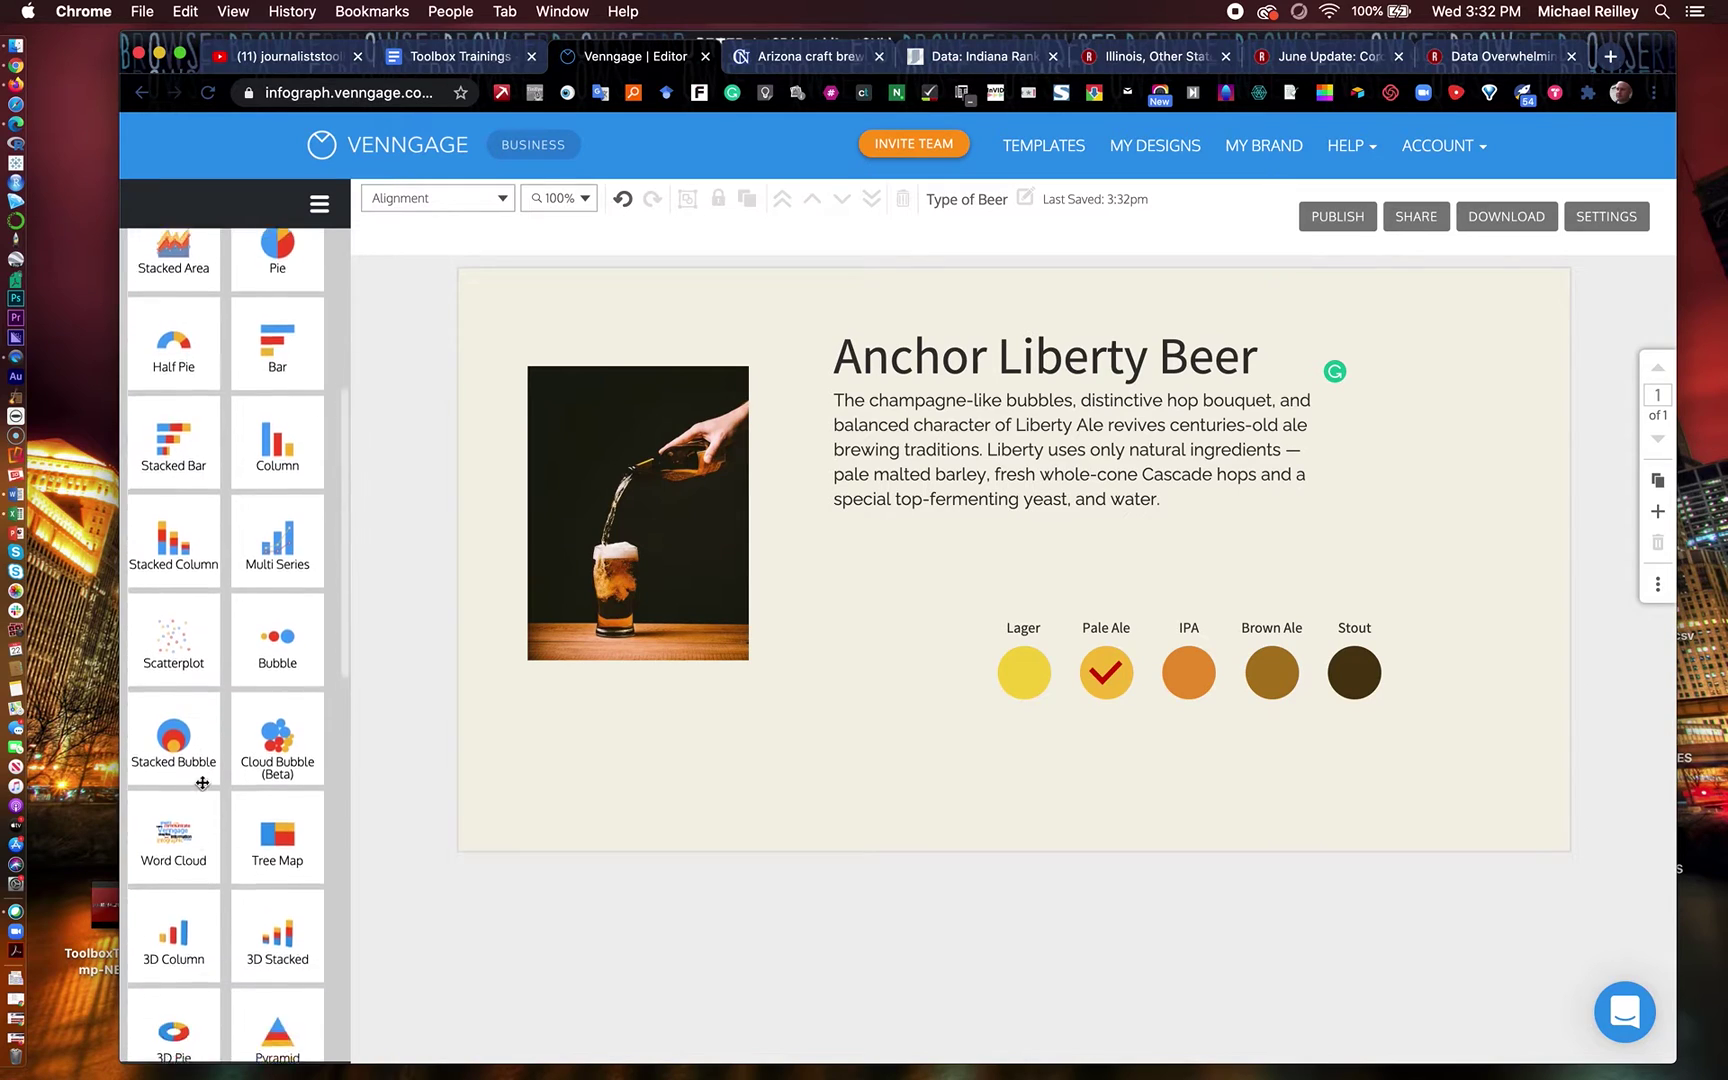
scroll(202, 783, down, 3)
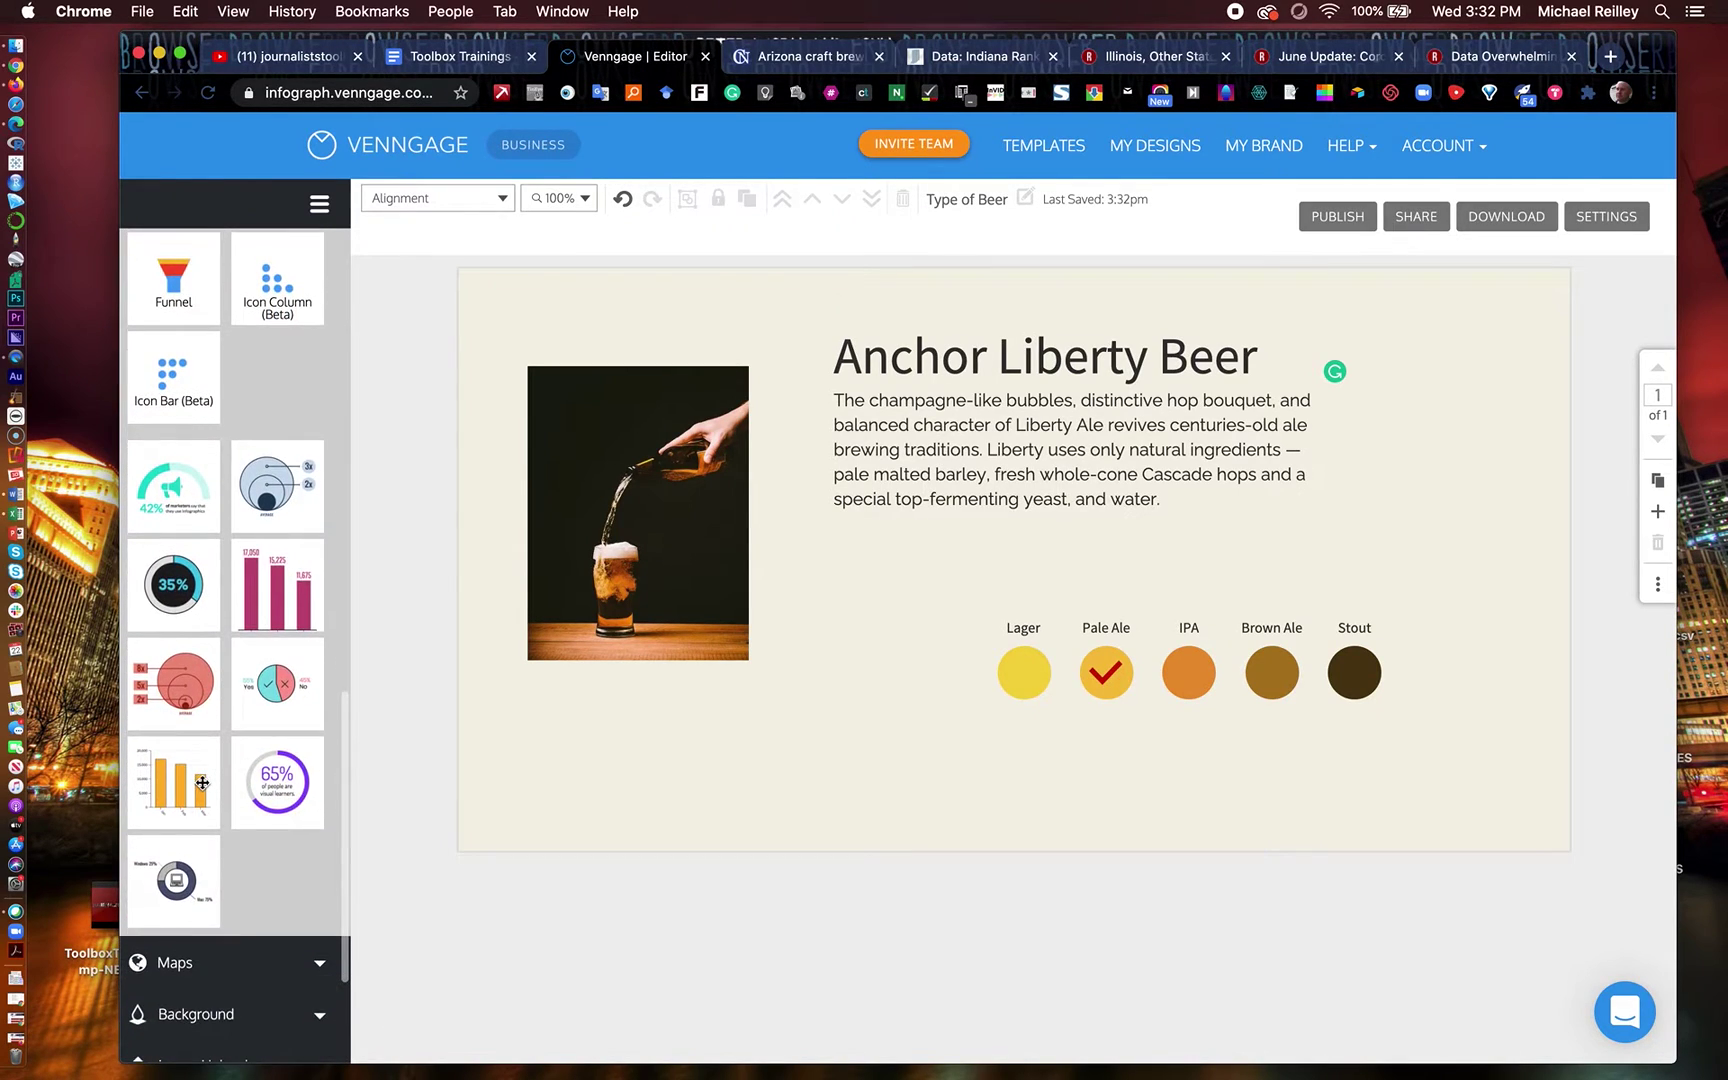
scroll(202, 783, up, 15)
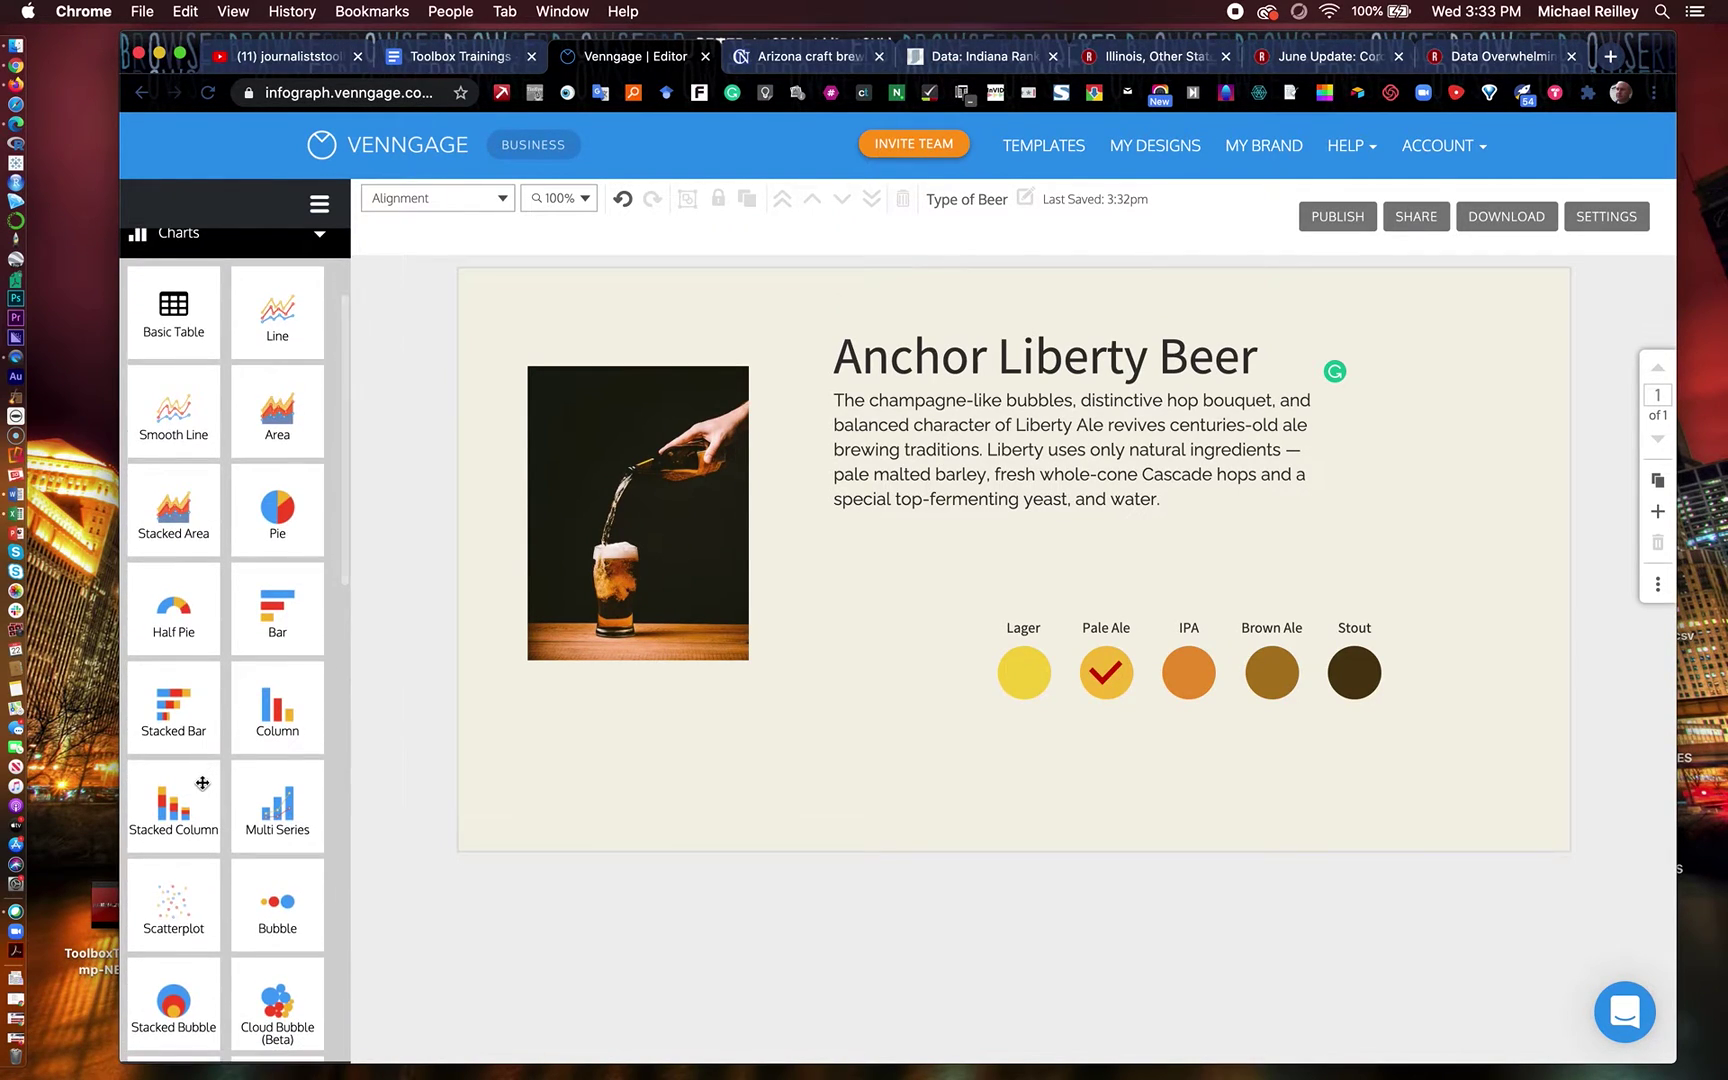
scroll(246, 830, up, 3)
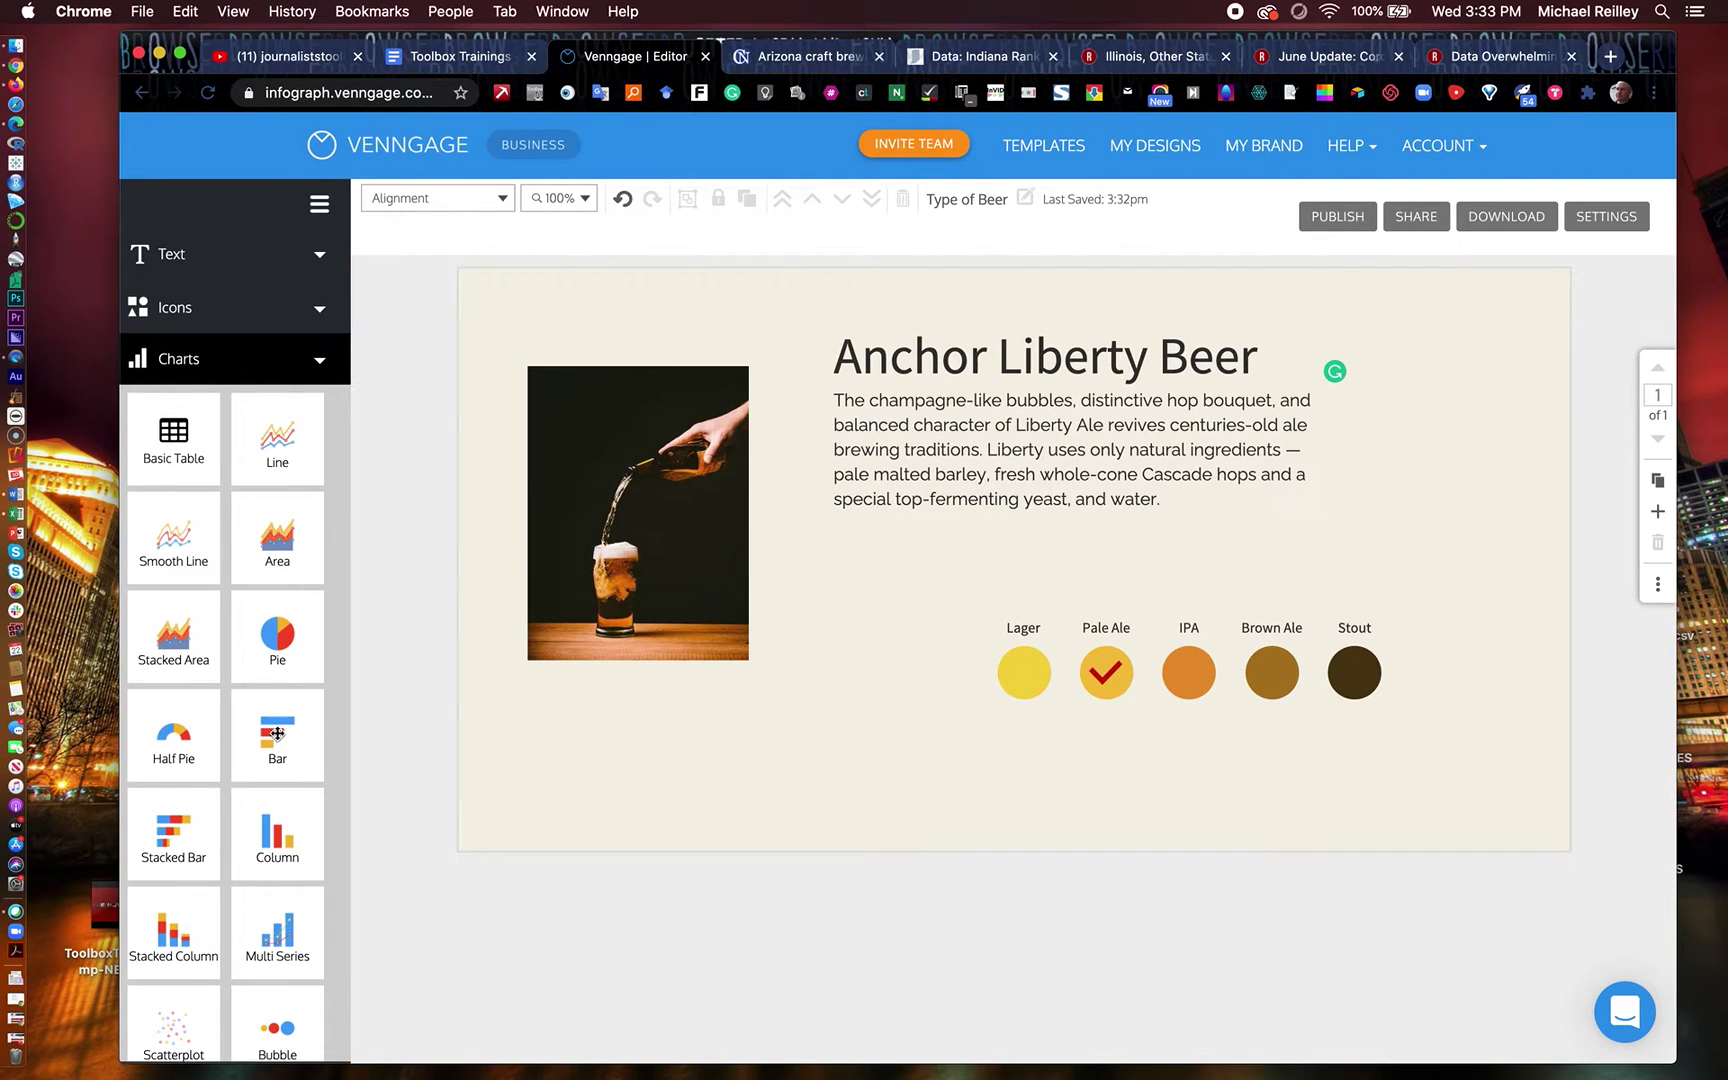
click(277, 733)
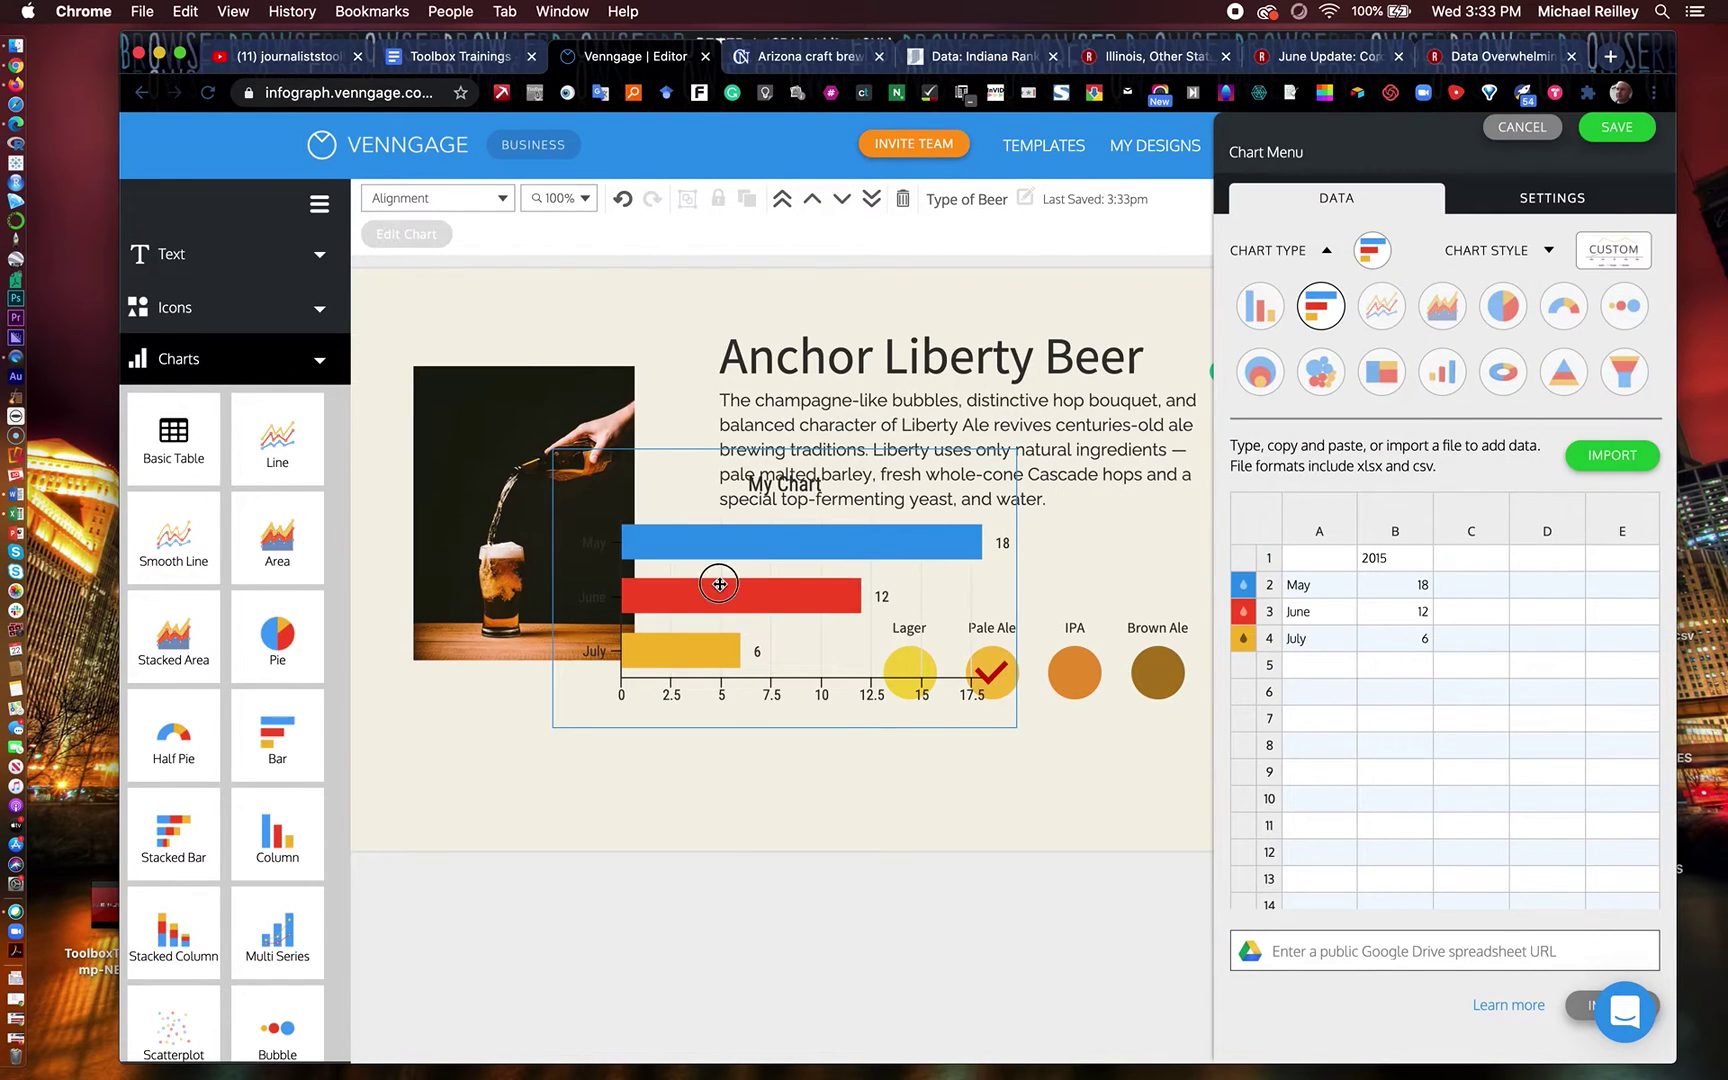
Arrange the layout with the beer photo on top and the new bar chart below it
drag(719, 584, 603, 759)
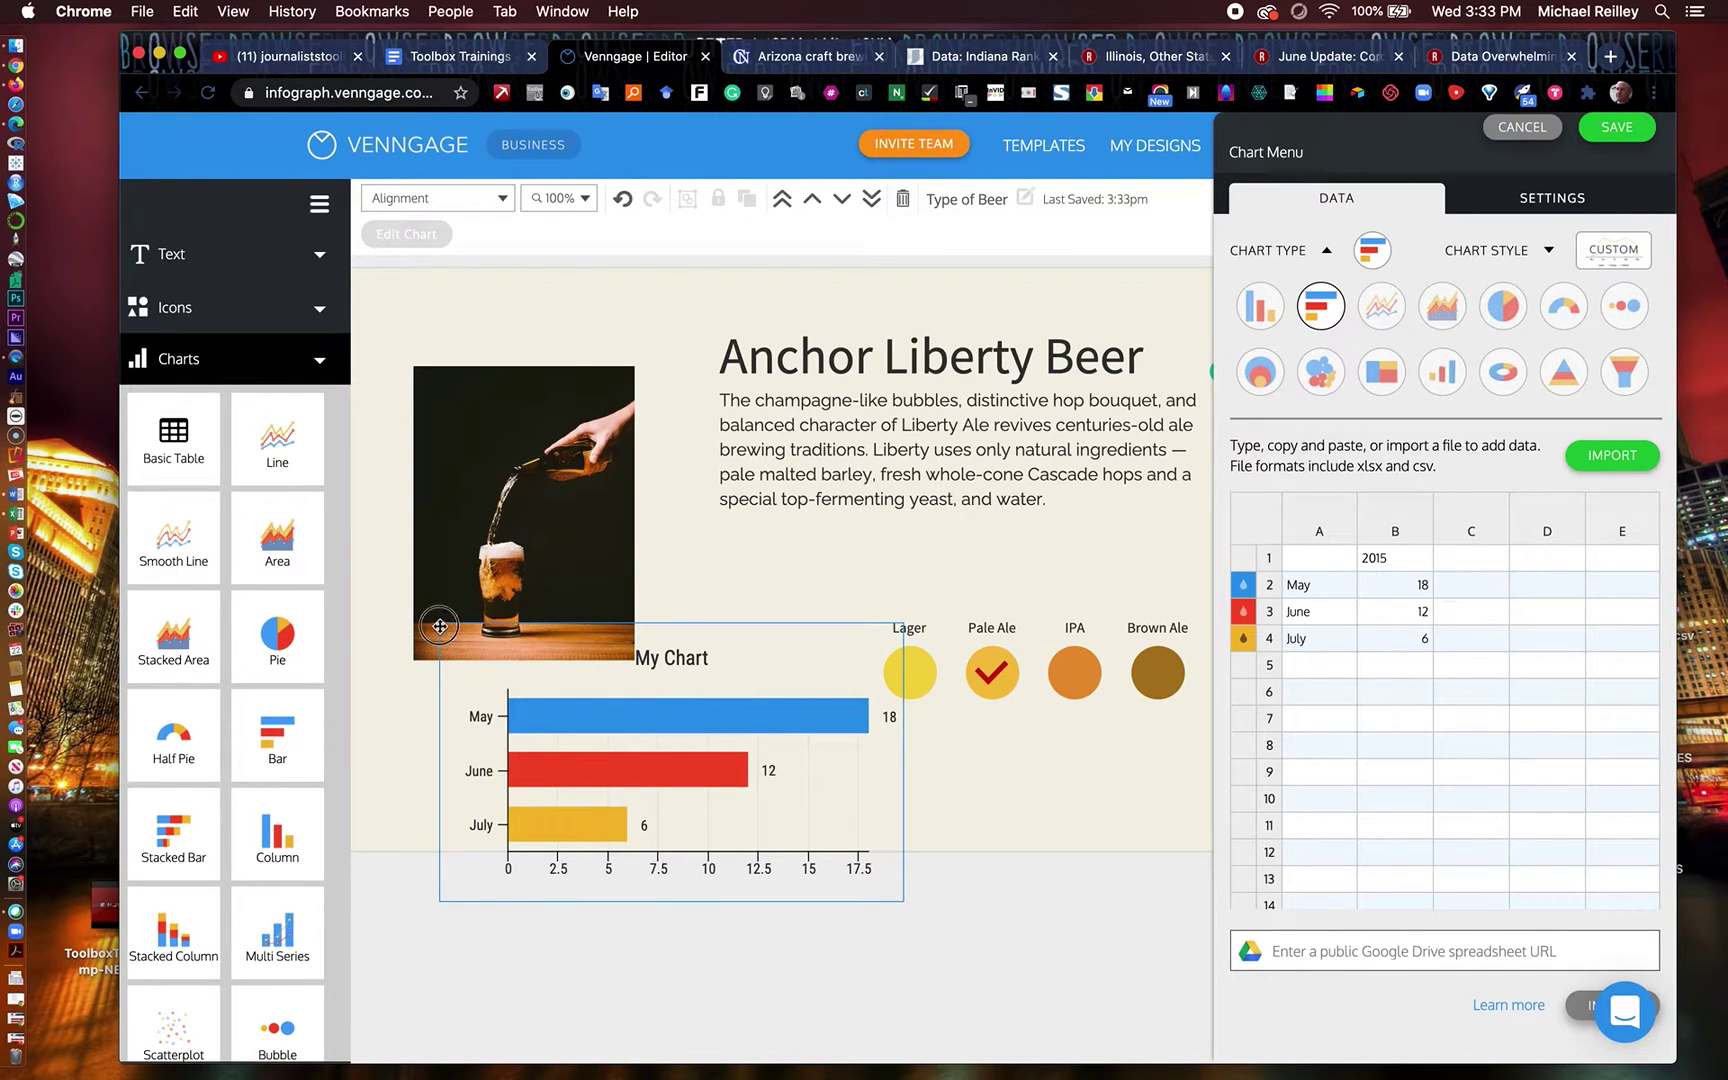
drag(441, 628, 378, 579)
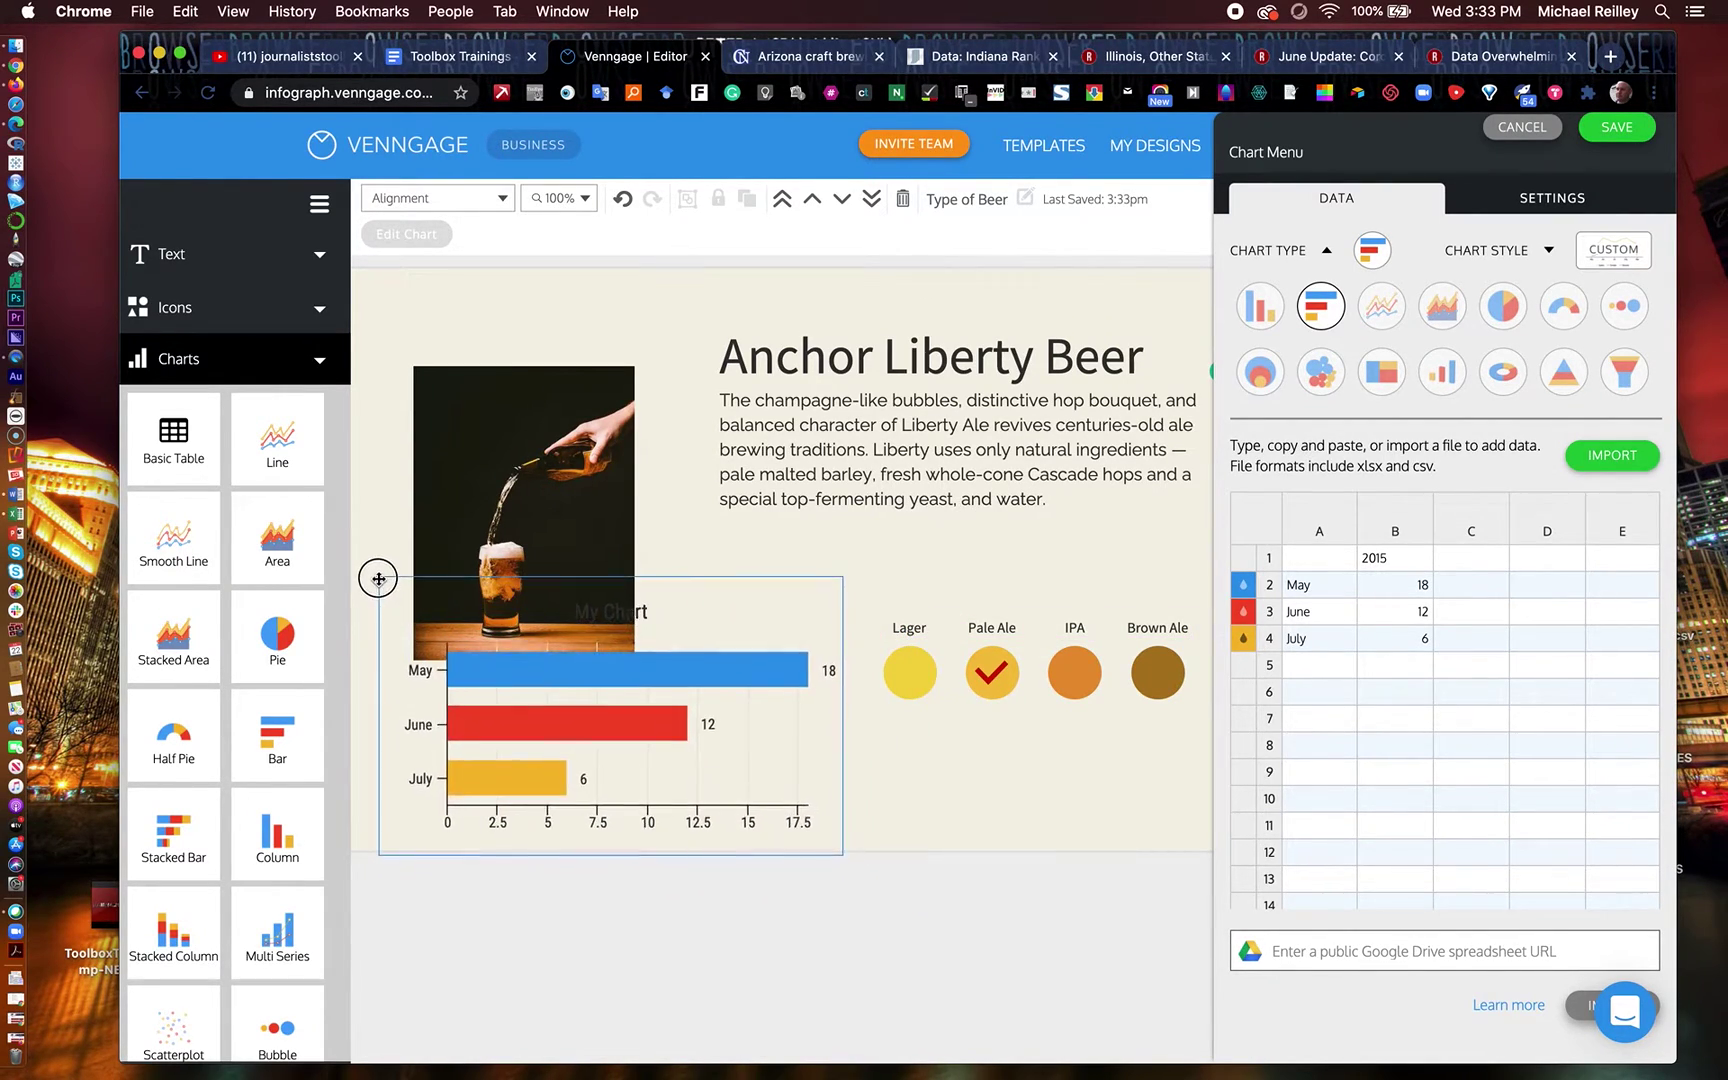
click(480, 449)
drag(625, 415, 660, 356)
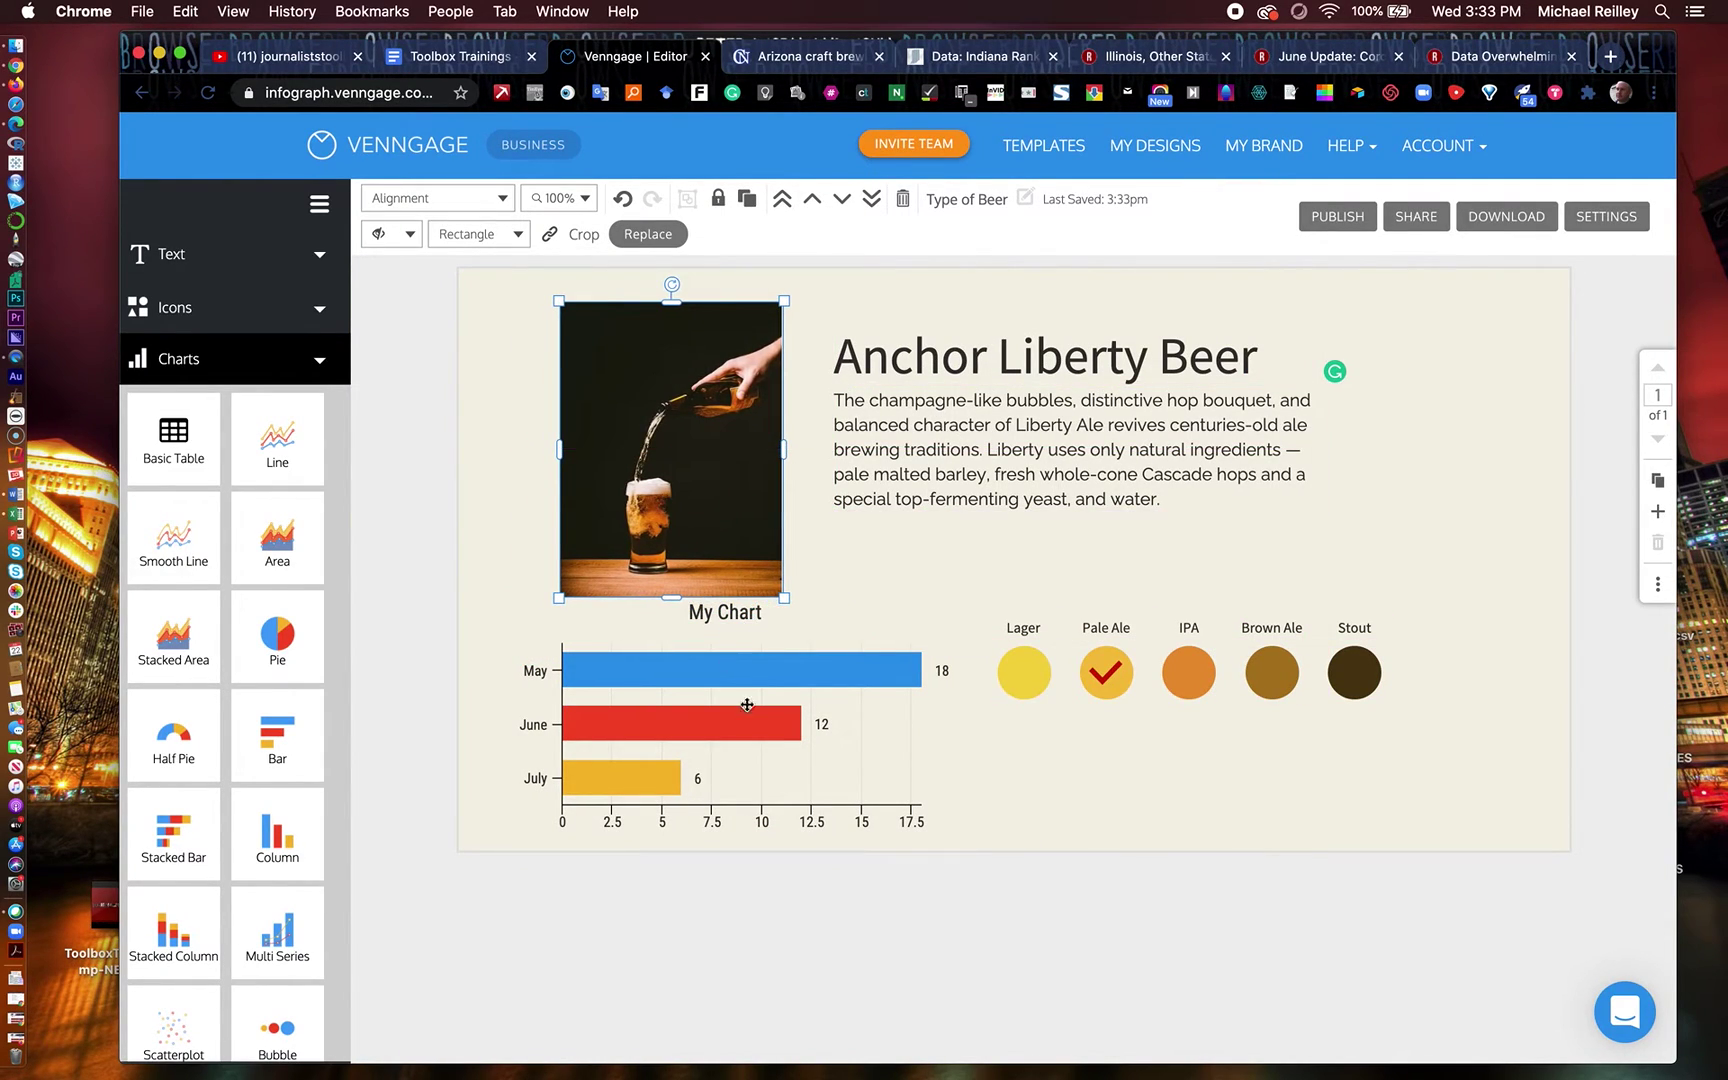
click(747, 730)
Rename the chart categories May, June, July to Amber ale, IPA and Dark
click(747, 730)
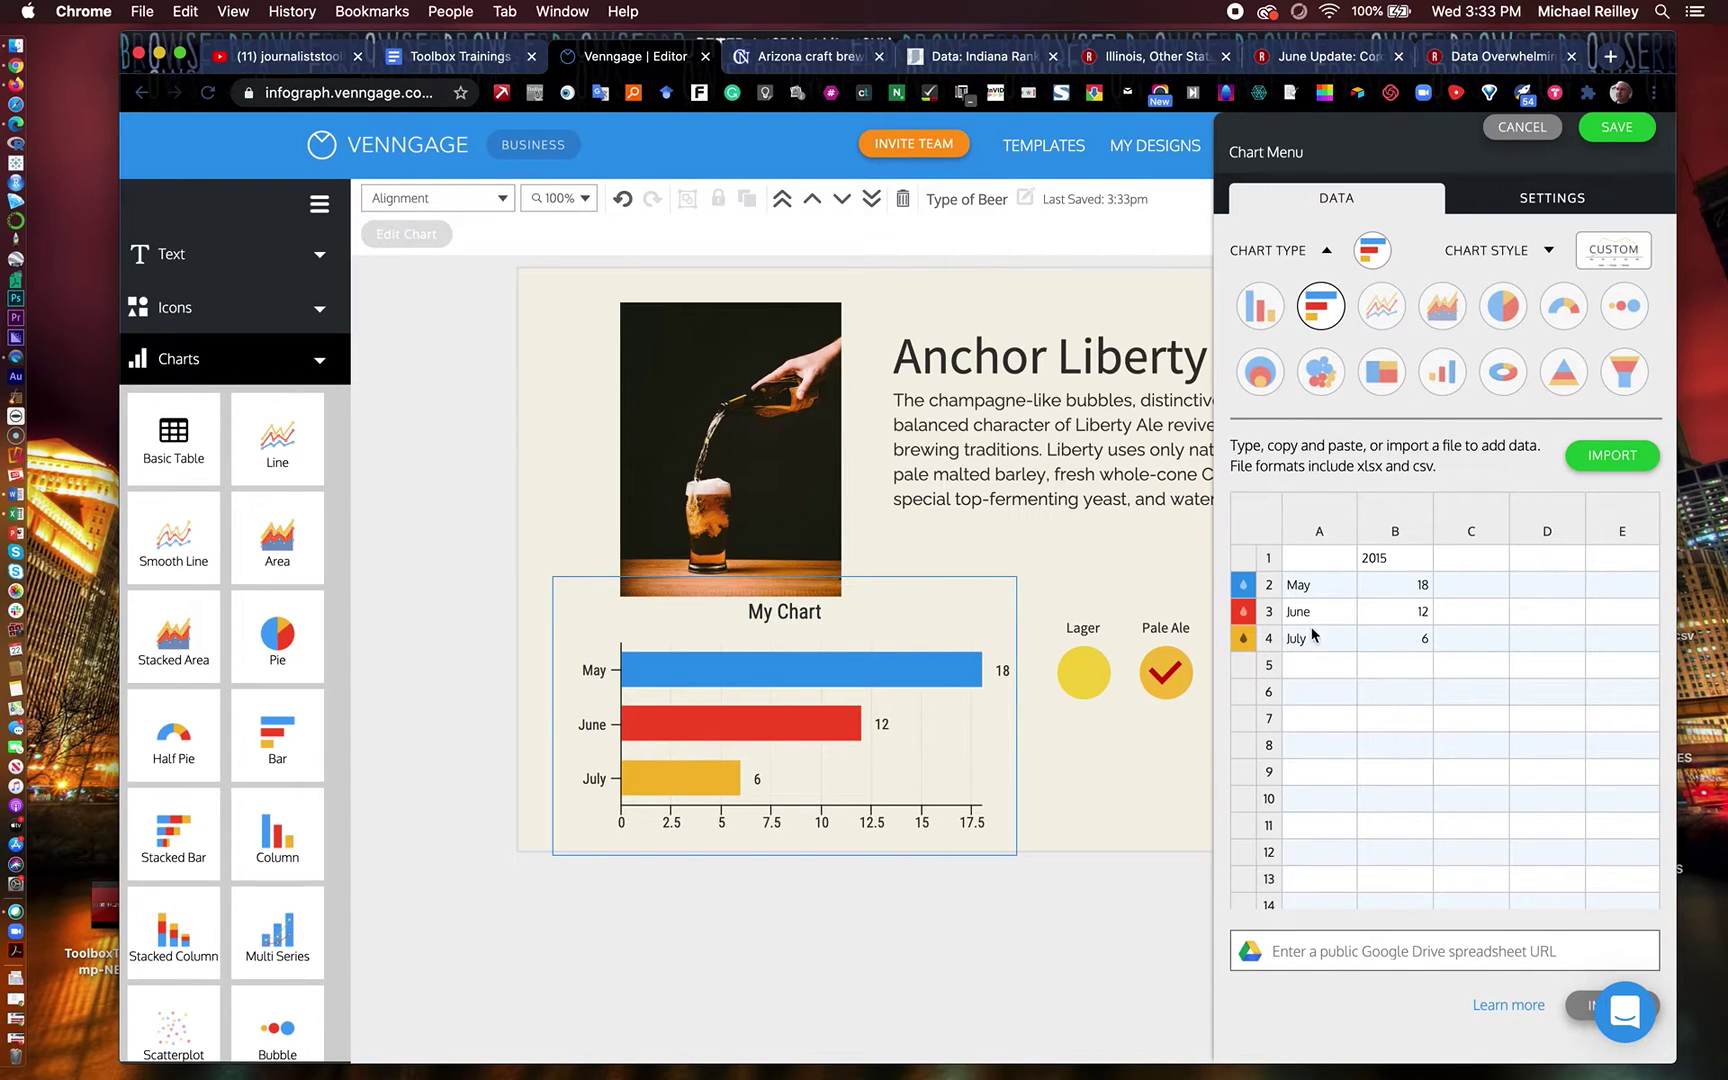
click(1321, 589)
text(Amber ale)
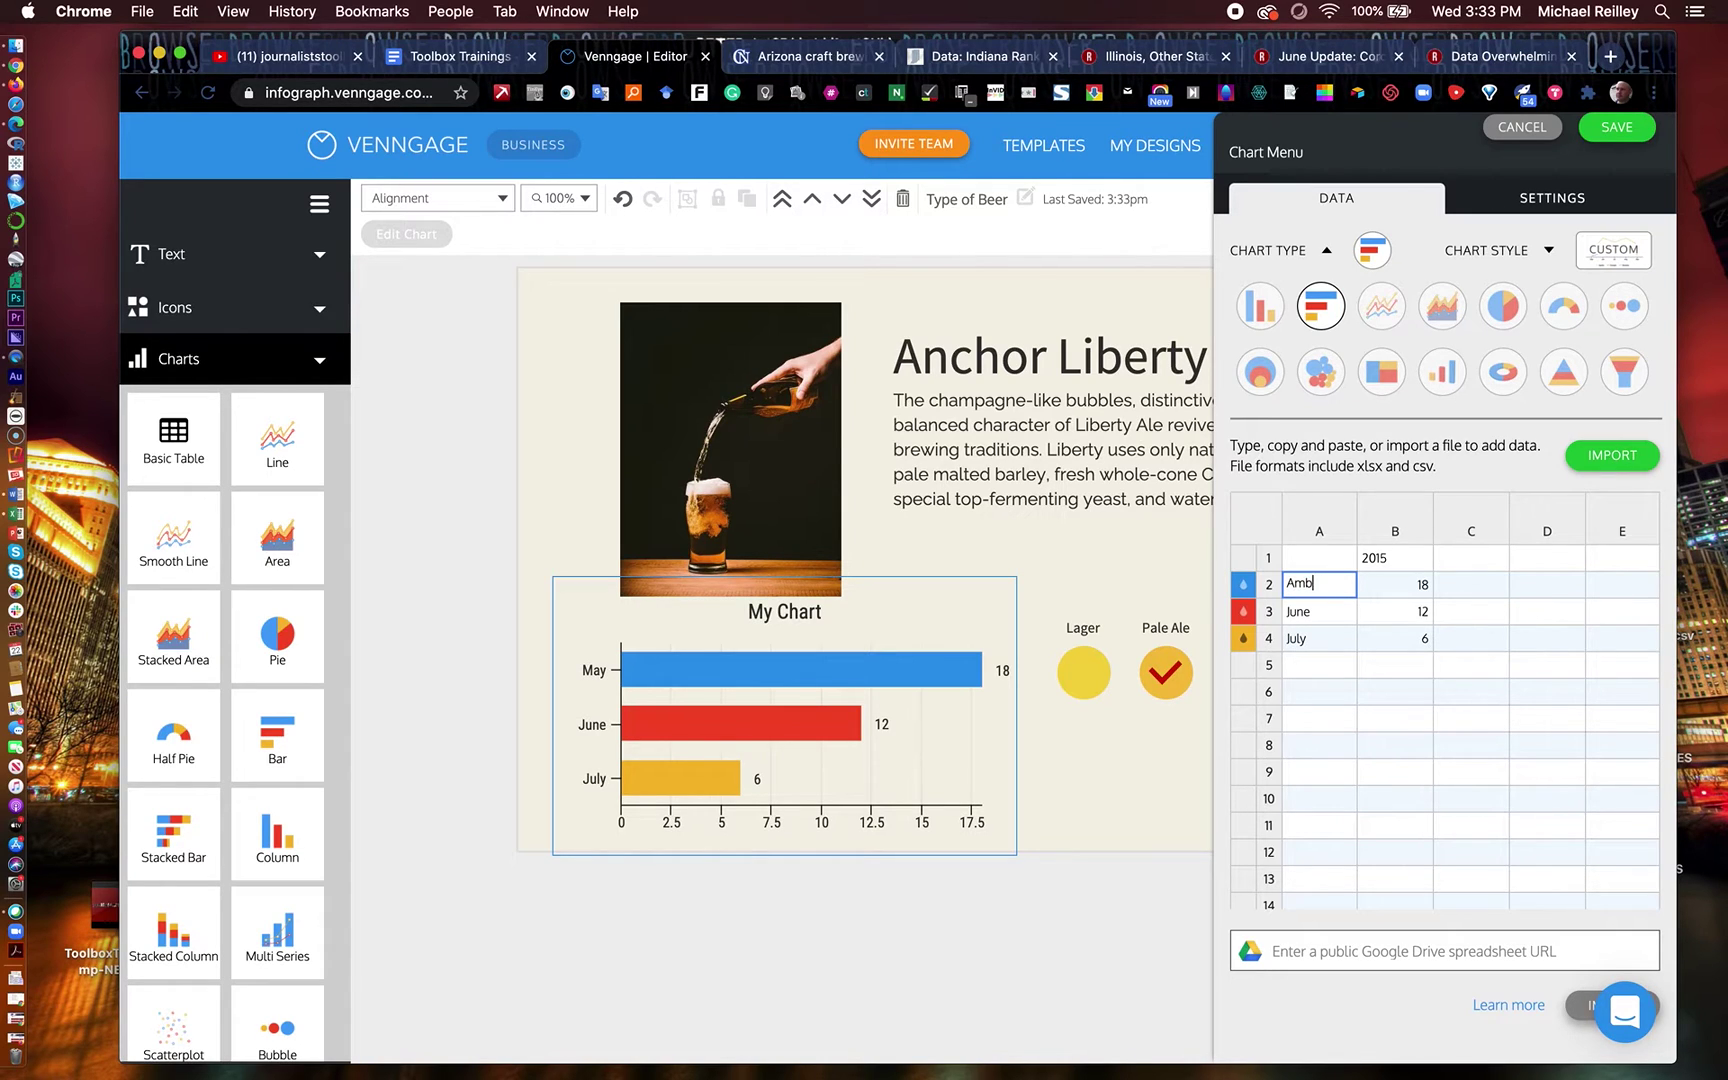
click(1300, 611)
text(IP)
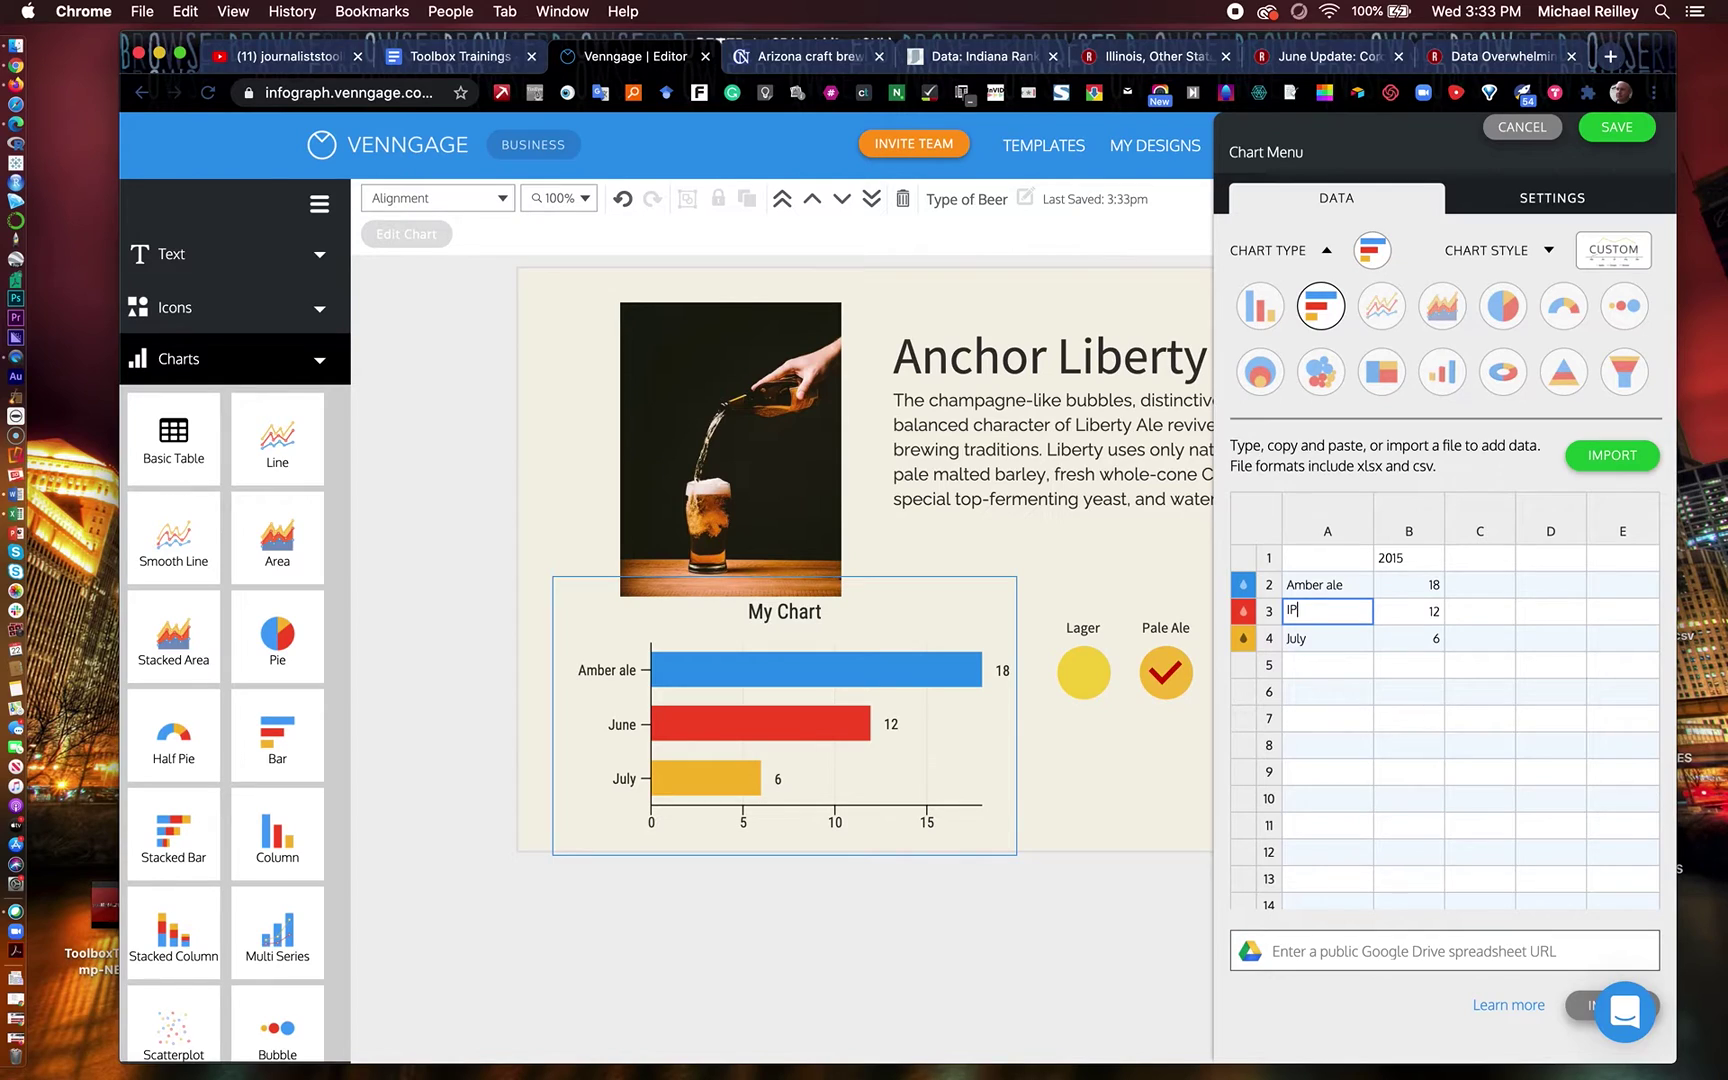
text(A)
click(1317, 640)
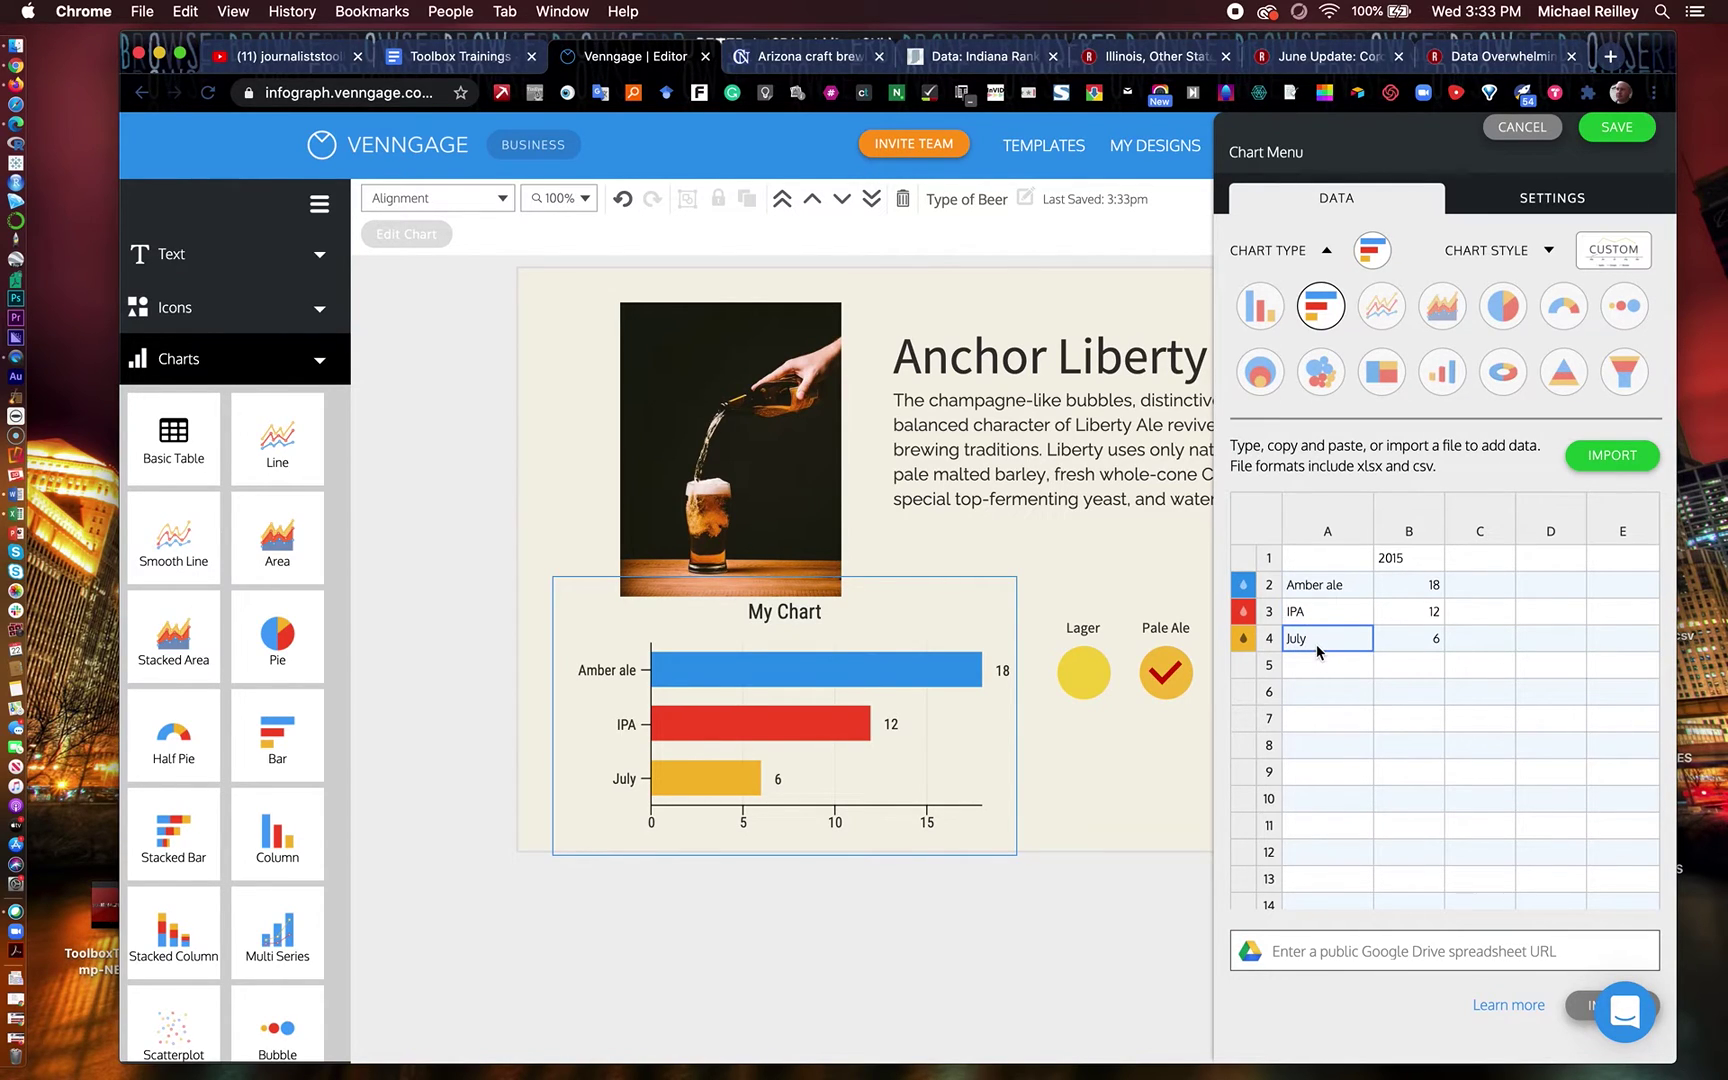
text(Dark)
Replace the chart values 18, 12, 6 with 1800, 1100 and 600
click(1416, 589)
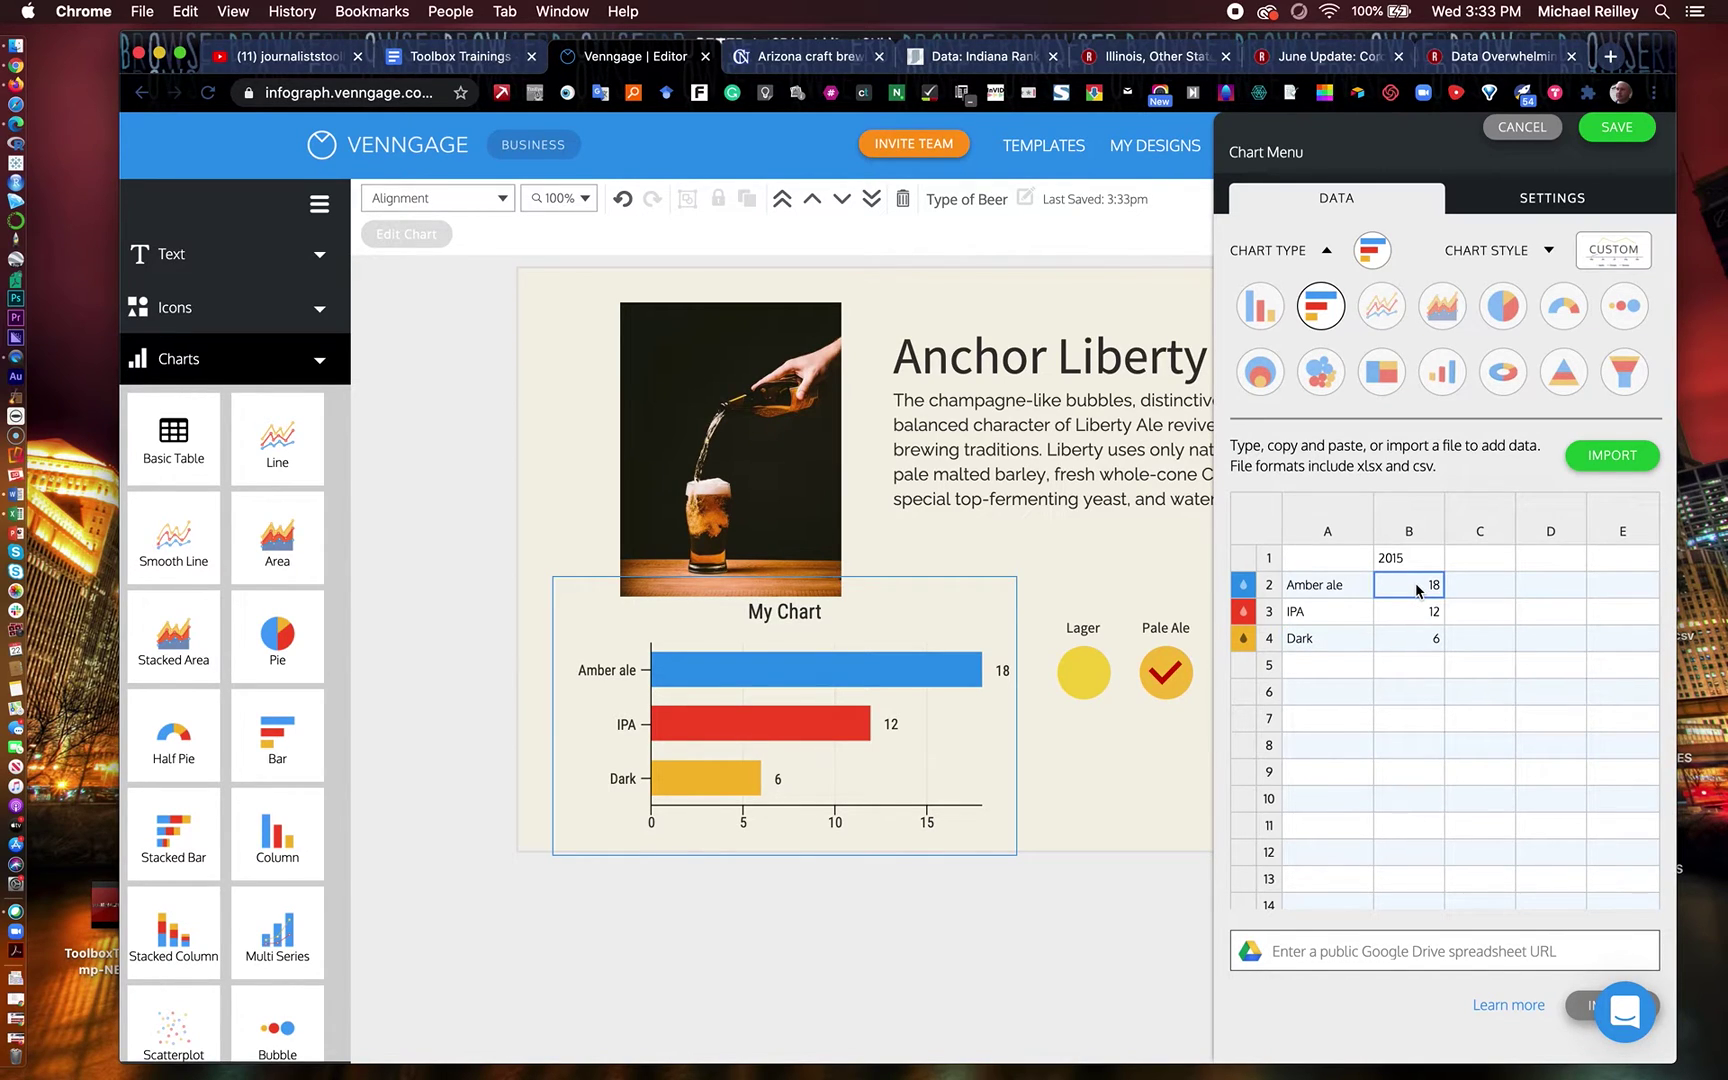
text(1)
click(1429, 614)
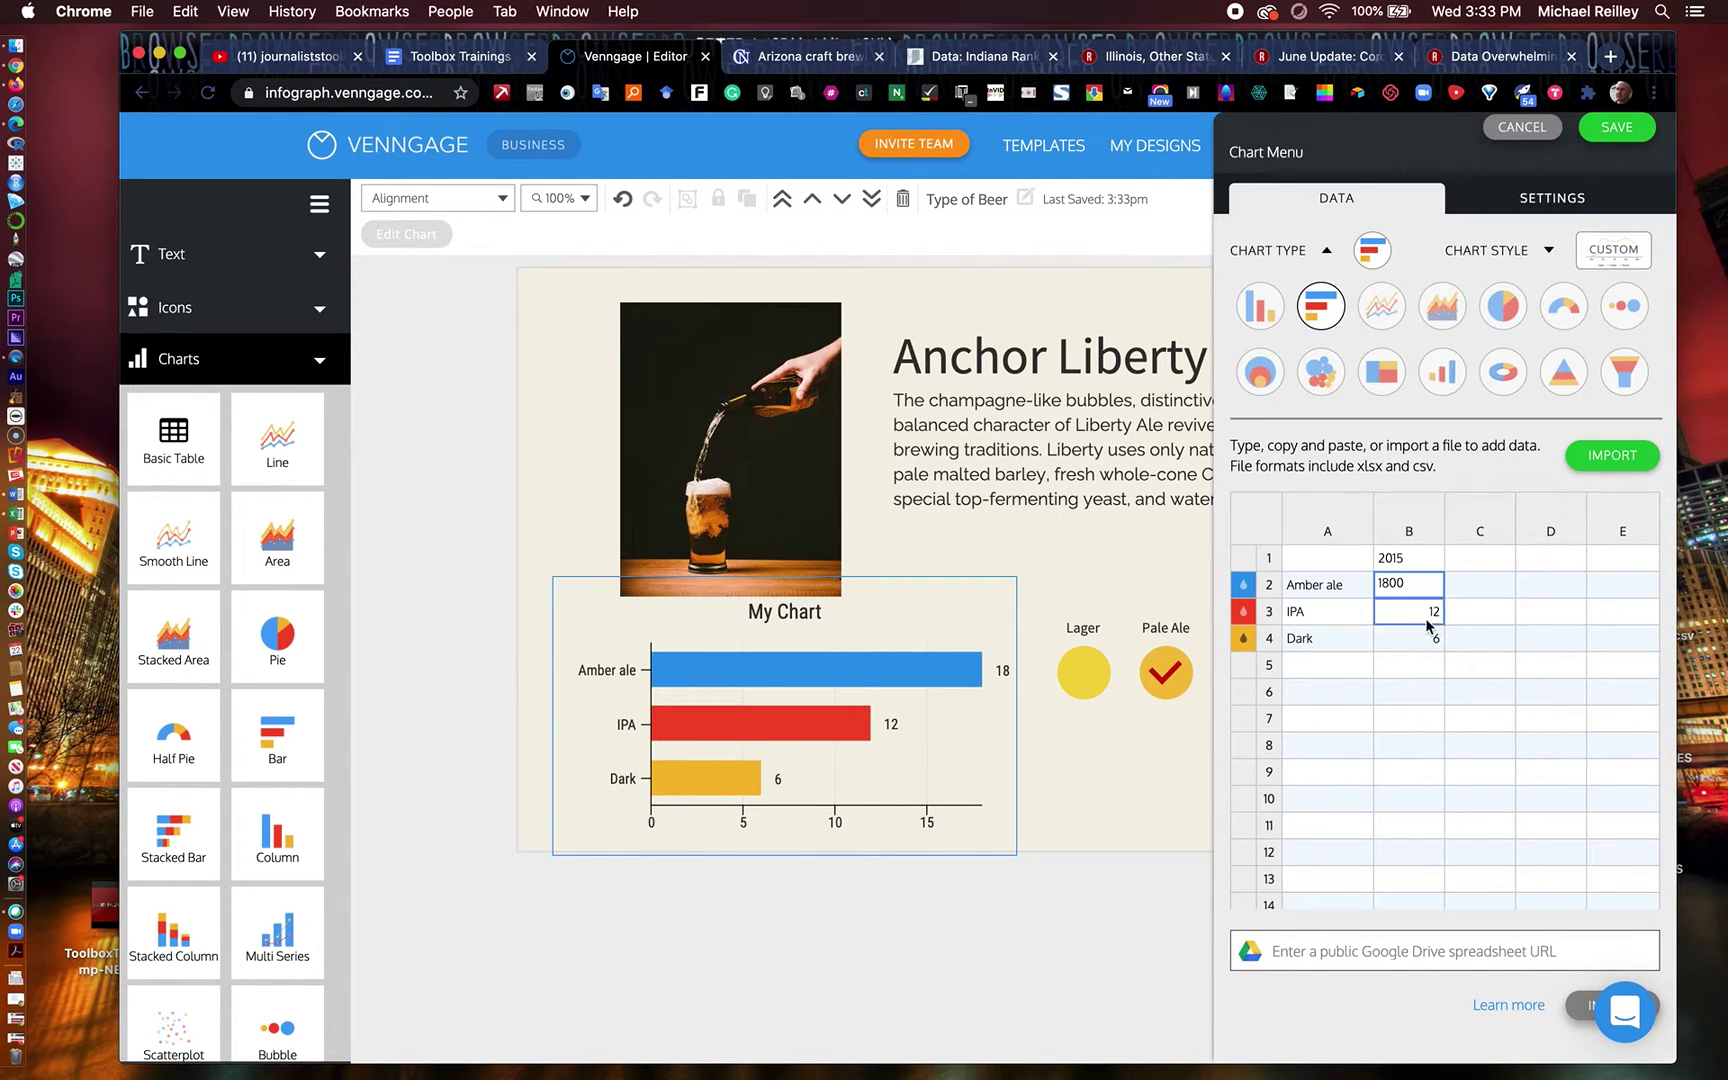
text(100)
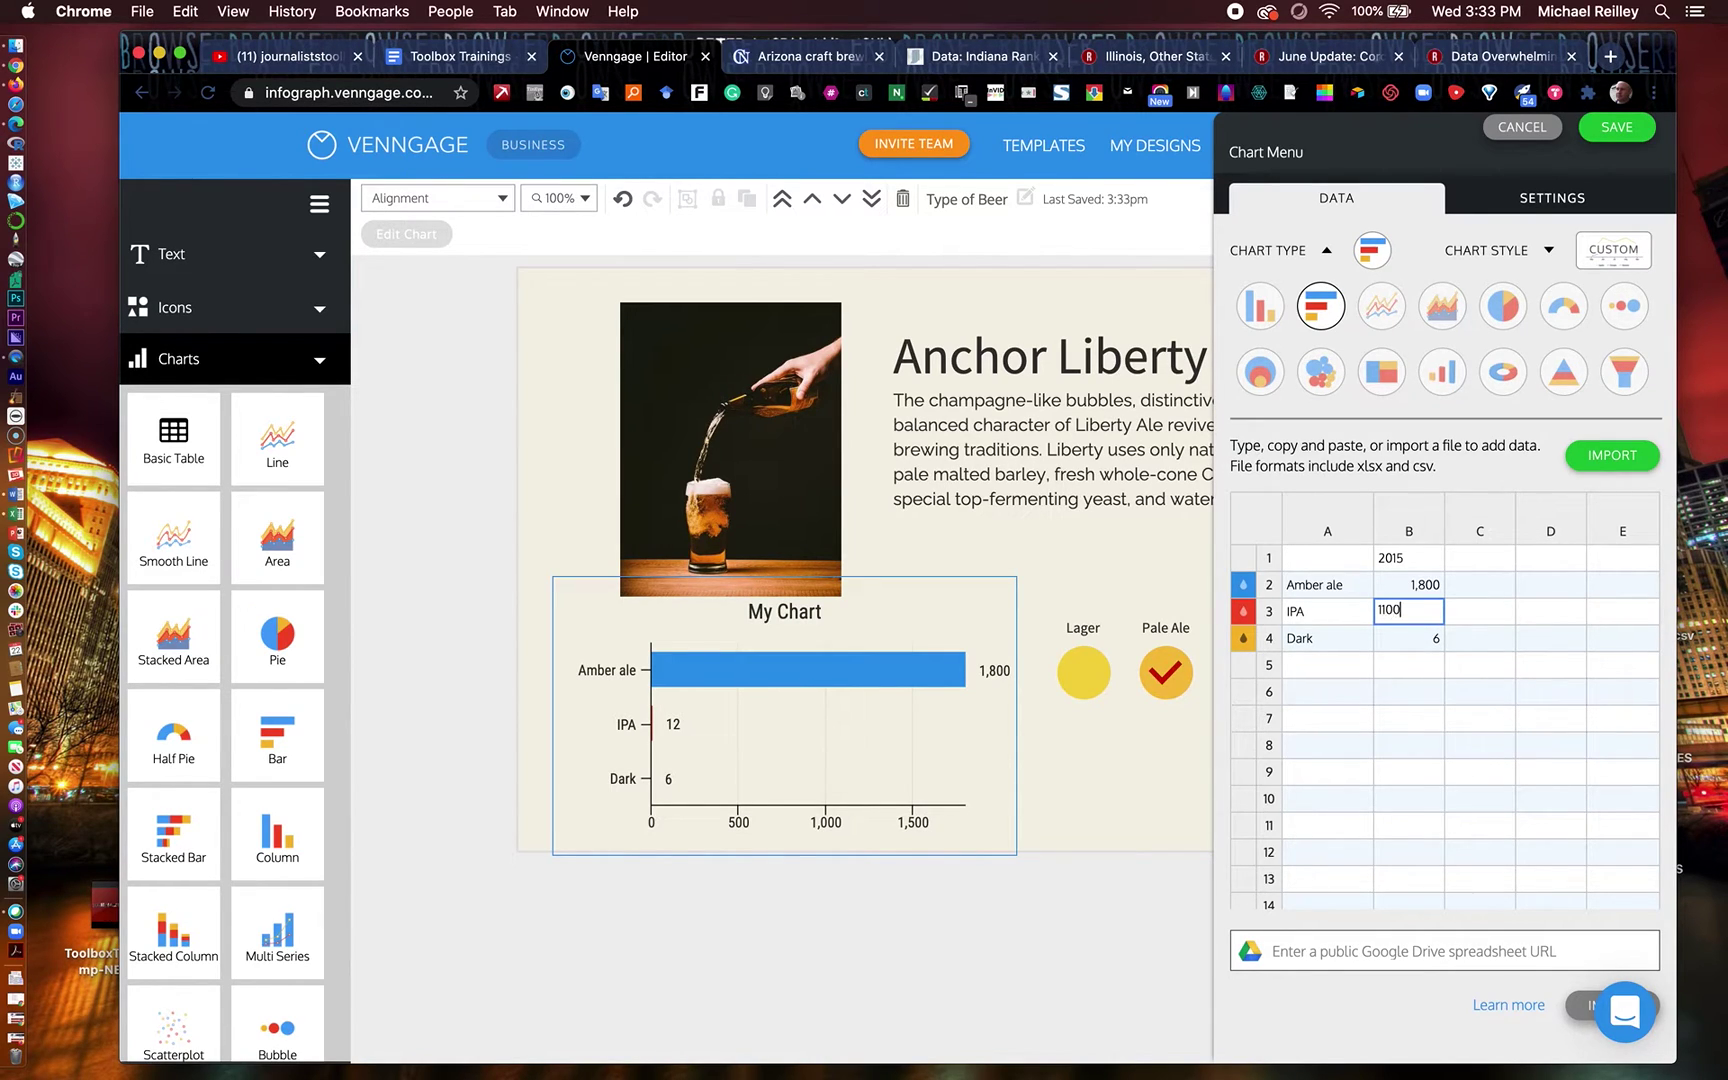
click(1430, 640)
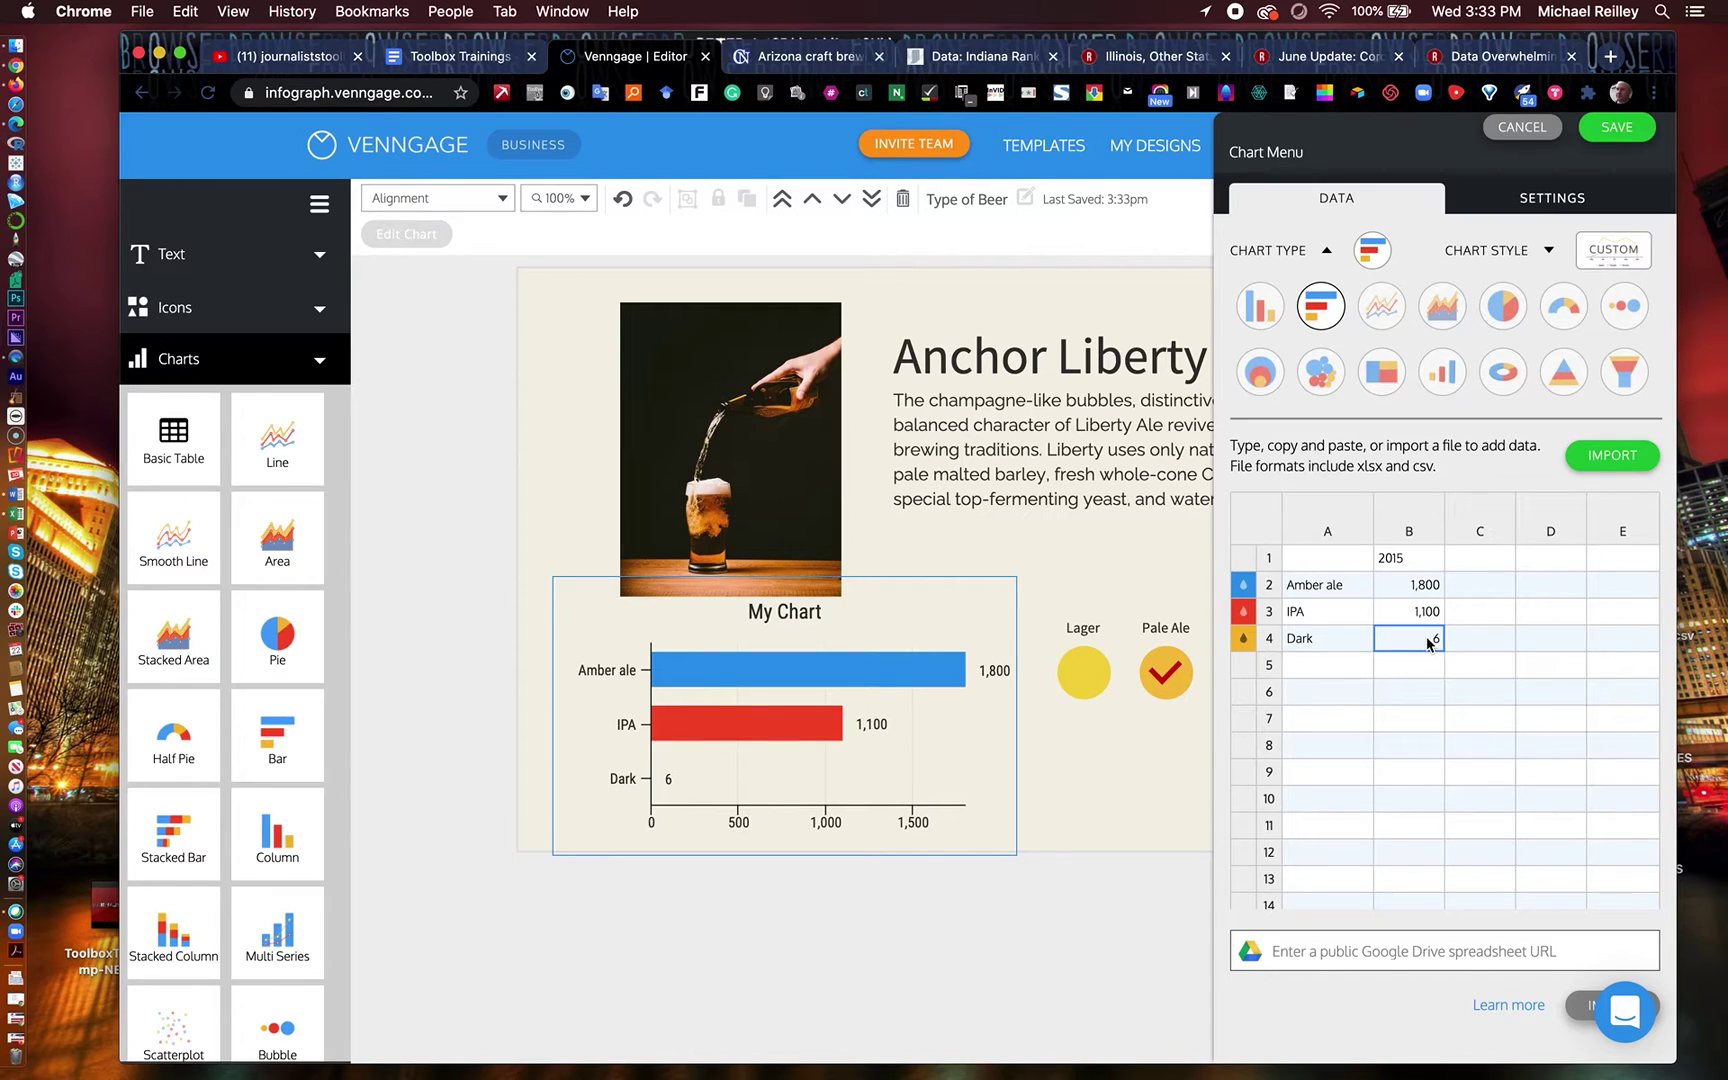
text(600)
key(Return)
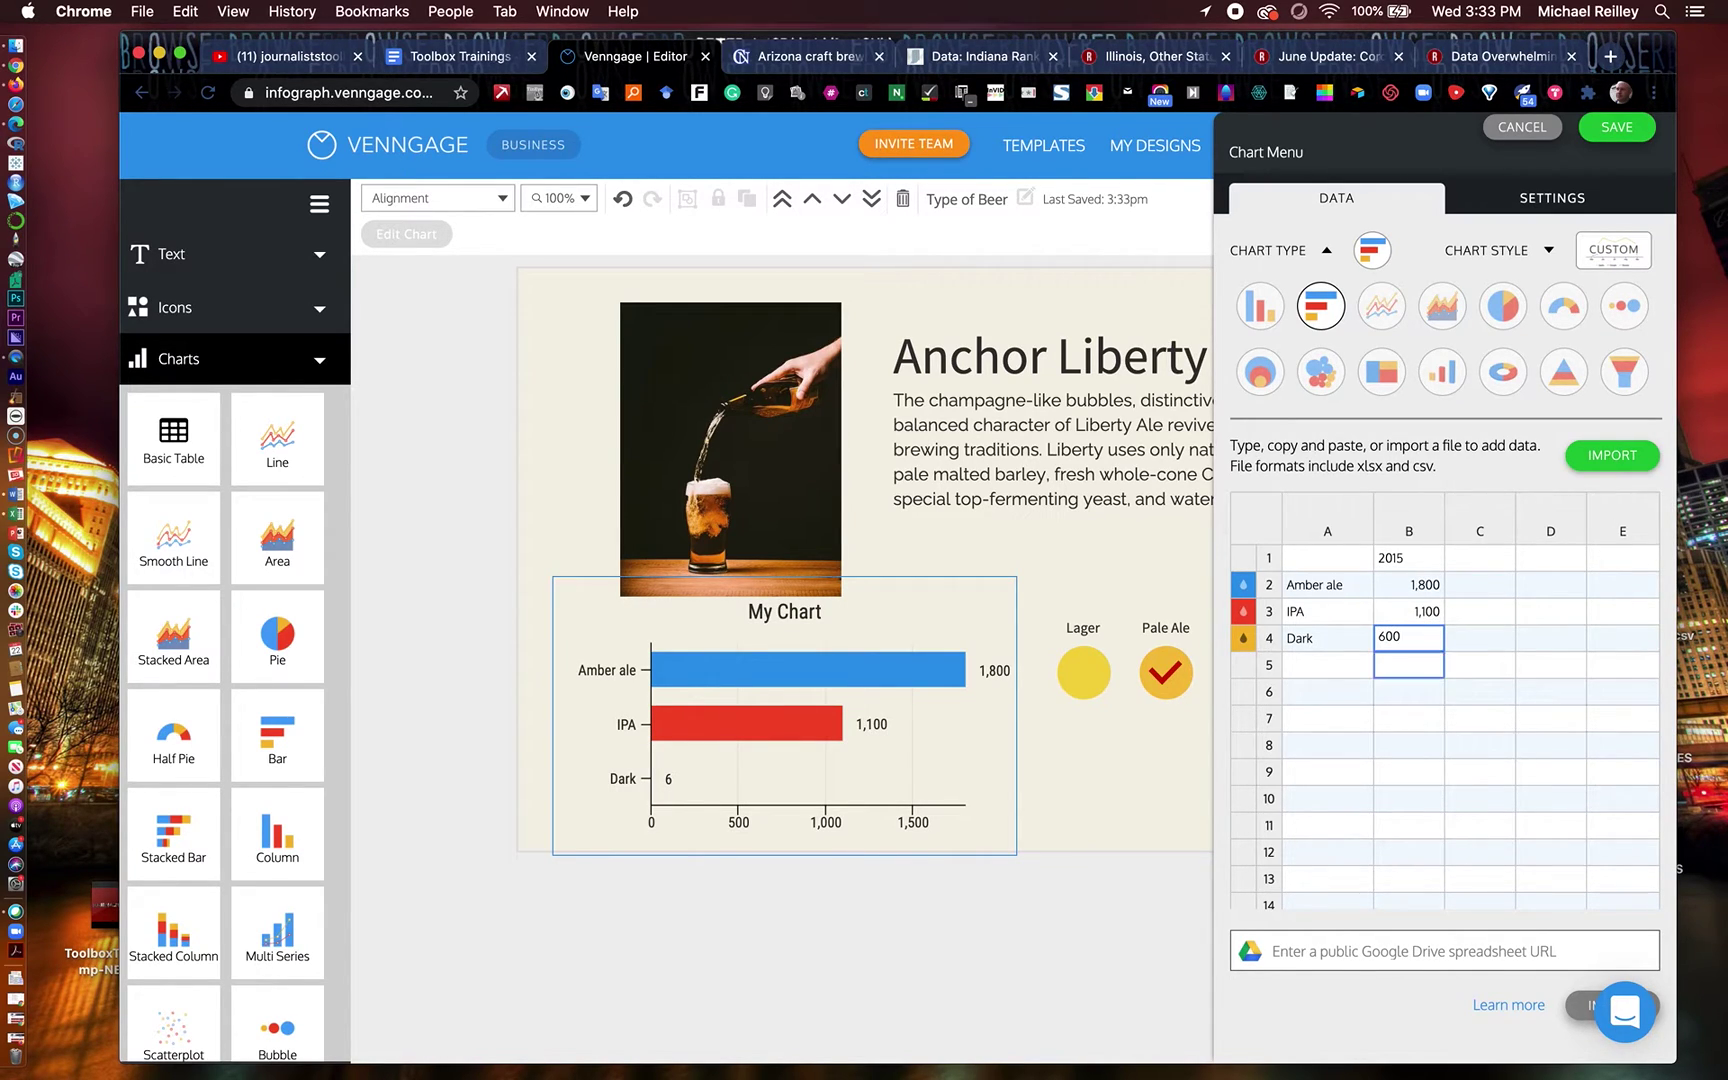
click(805, 614)
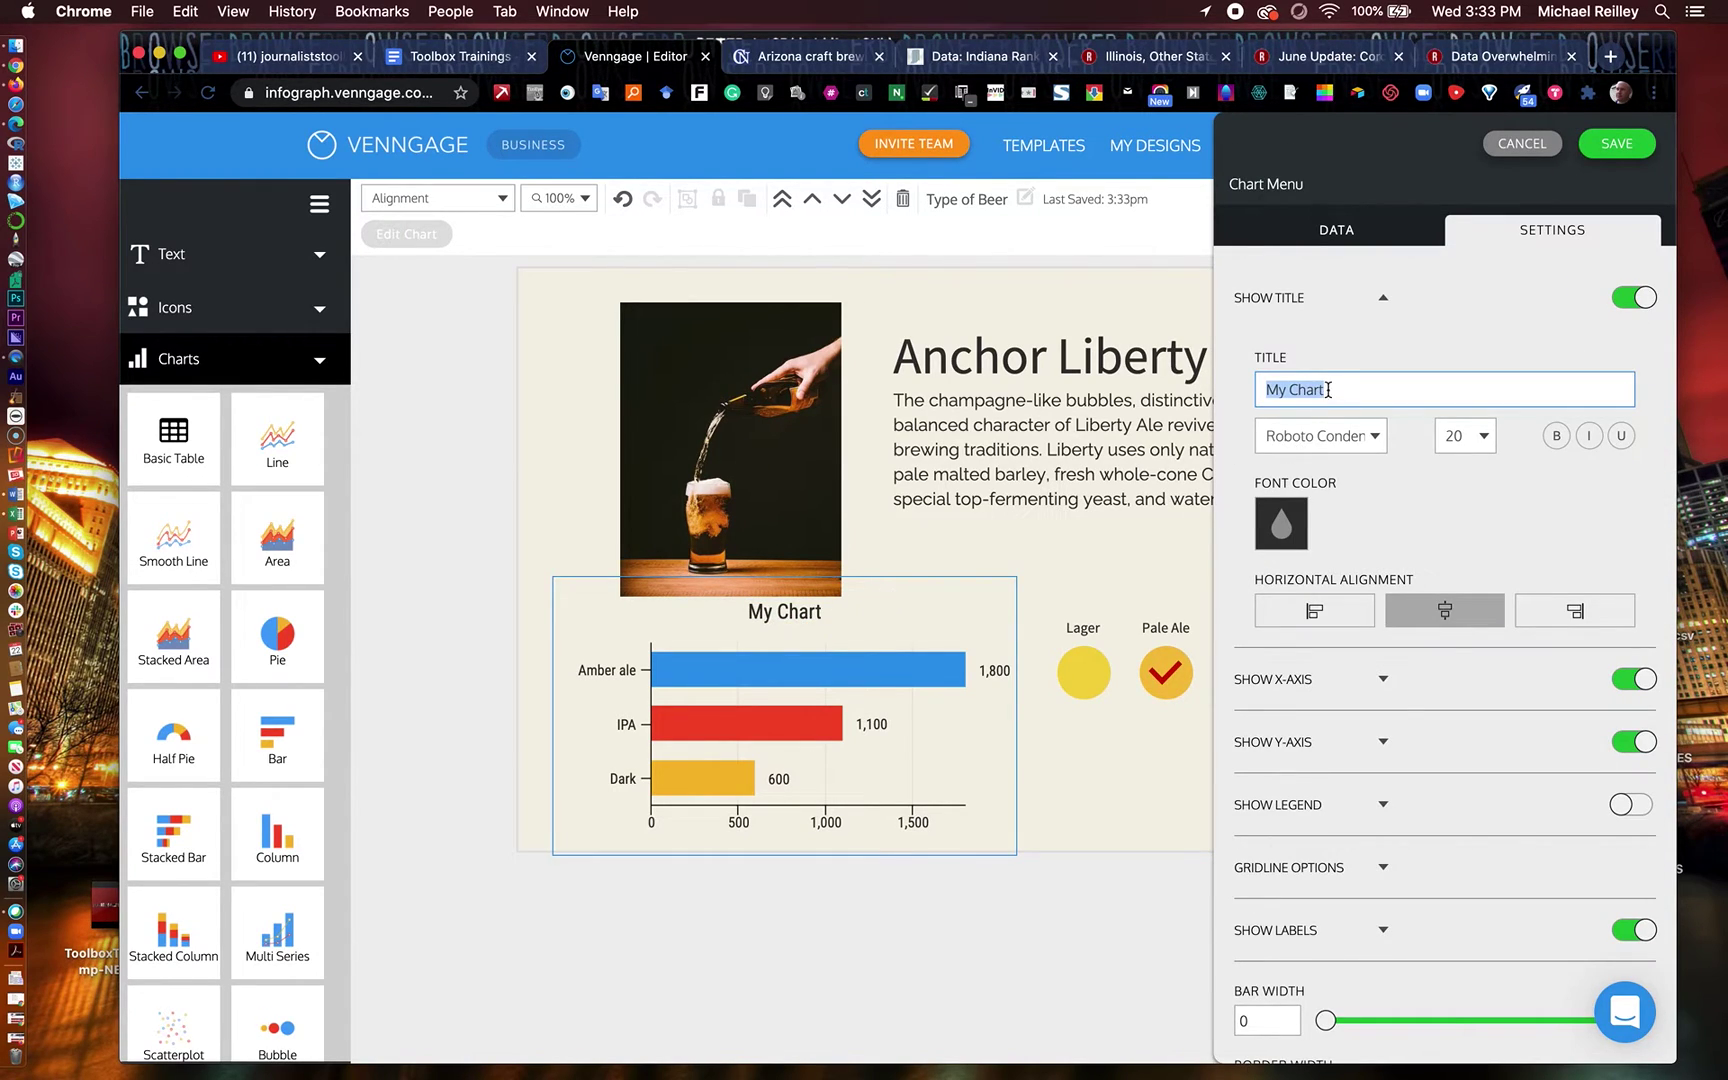
Change the chart title from 'My Chart' to 'Chicago Beer Sales by Bottle (May)'
drag(1330, 389, 1263, 389)
text(Beer )
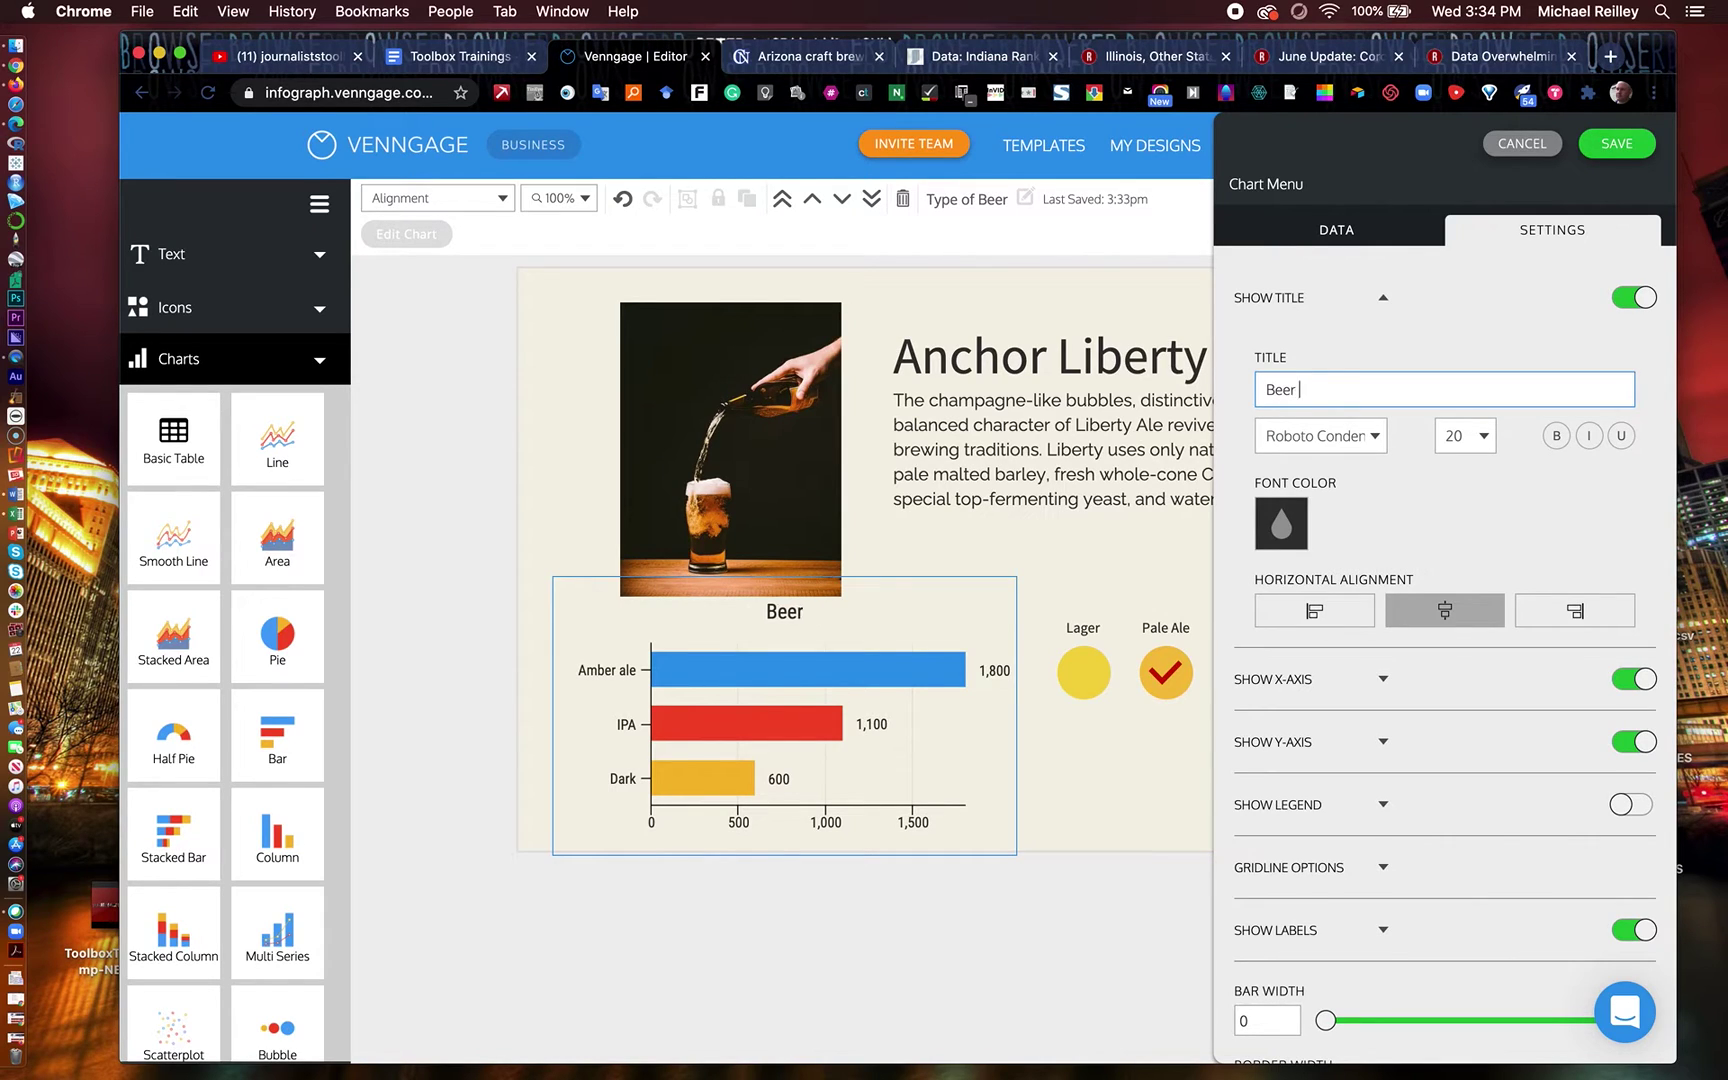
text(Sales by B)
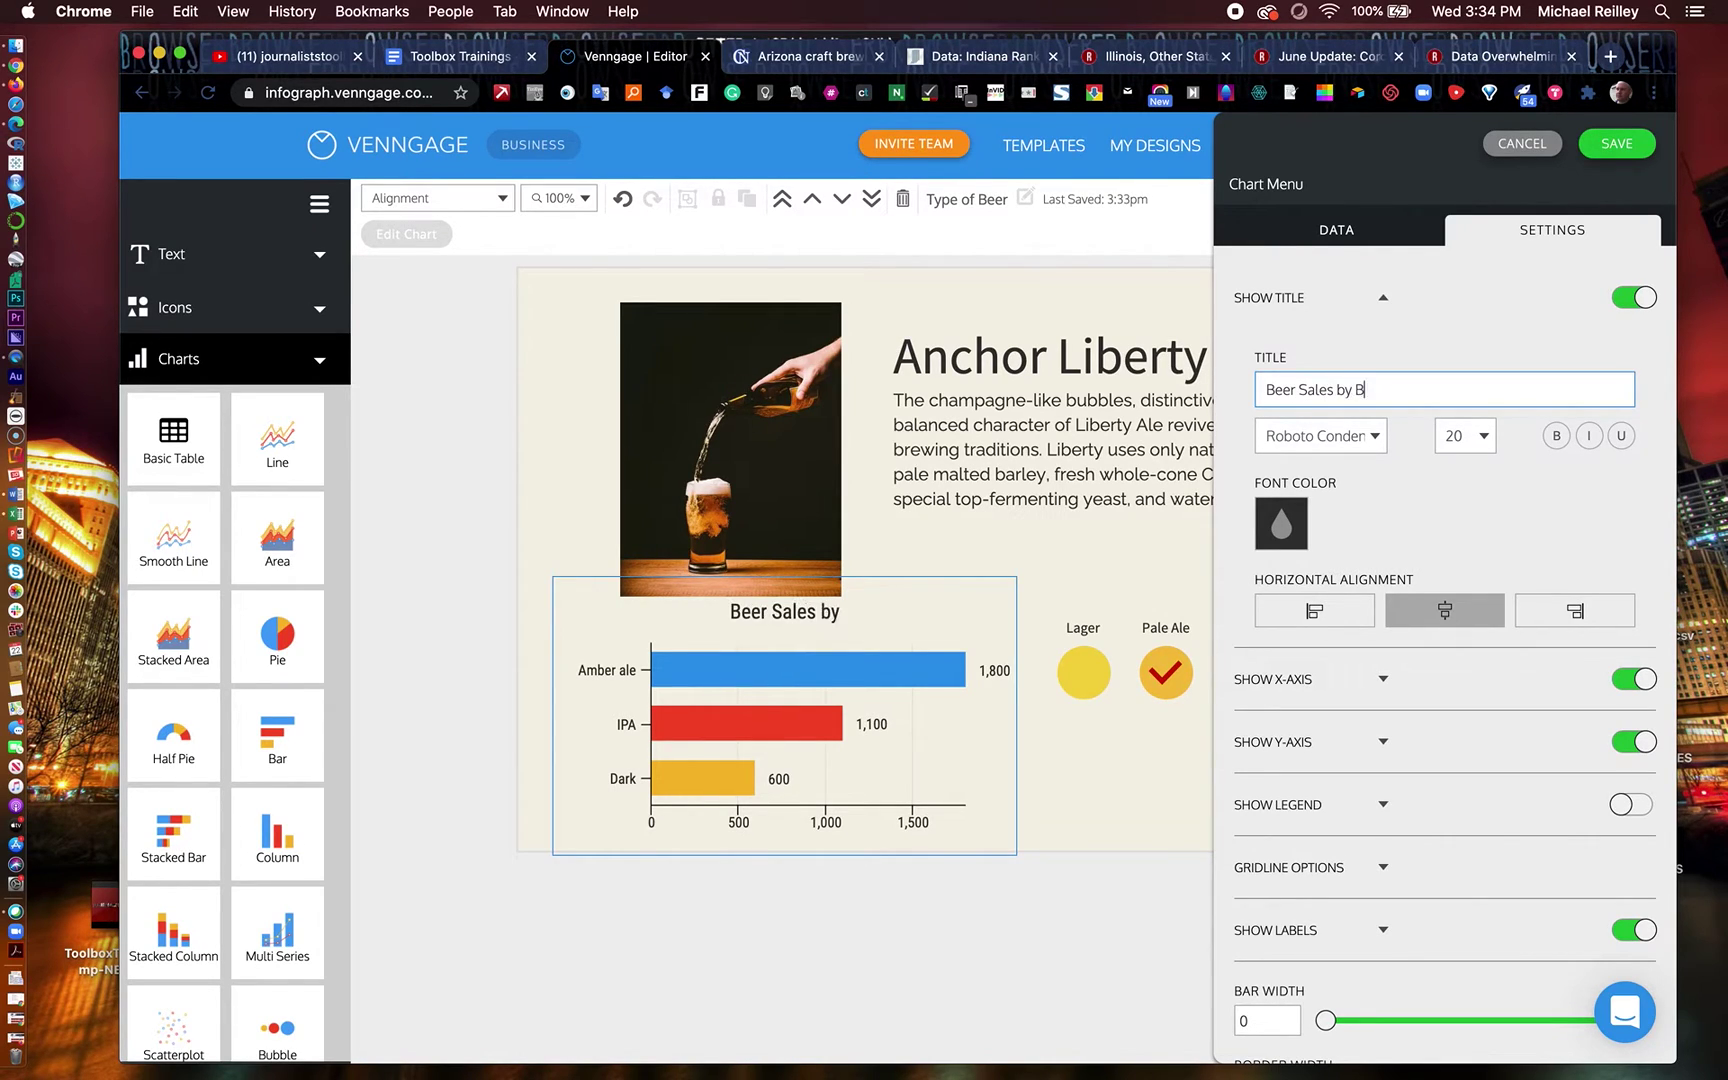
text(attle )
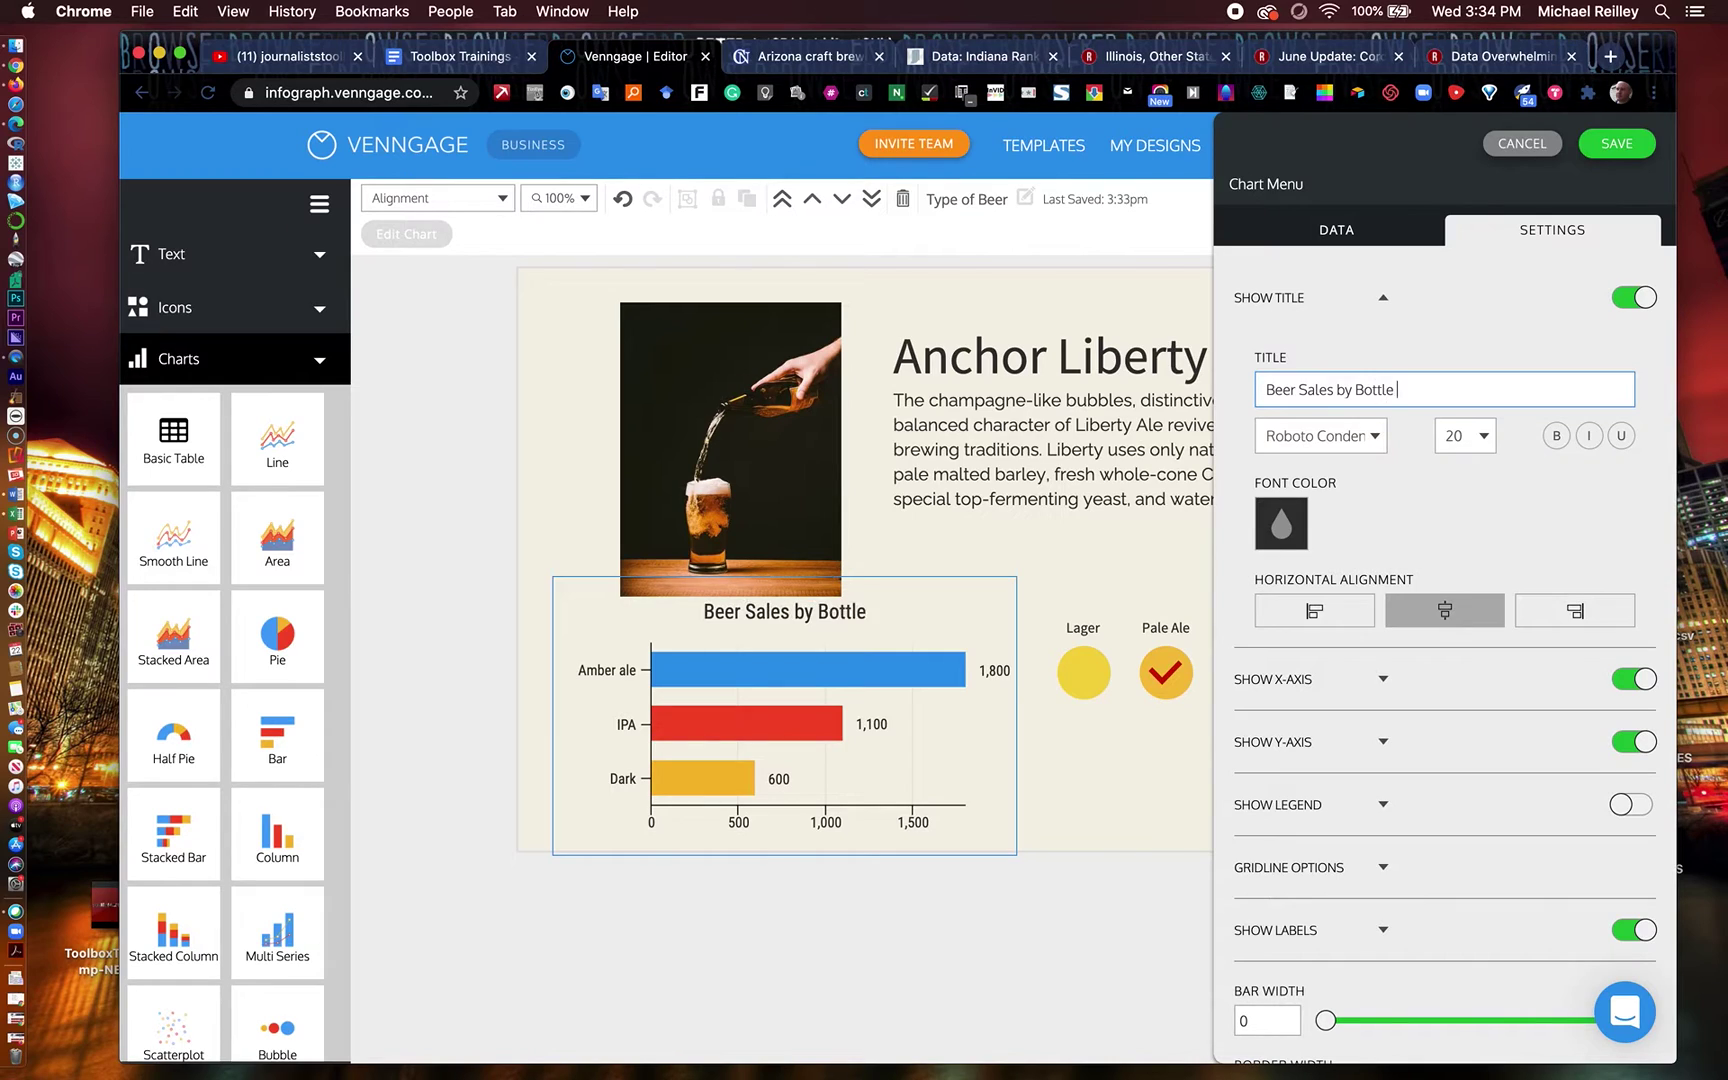
text((May)
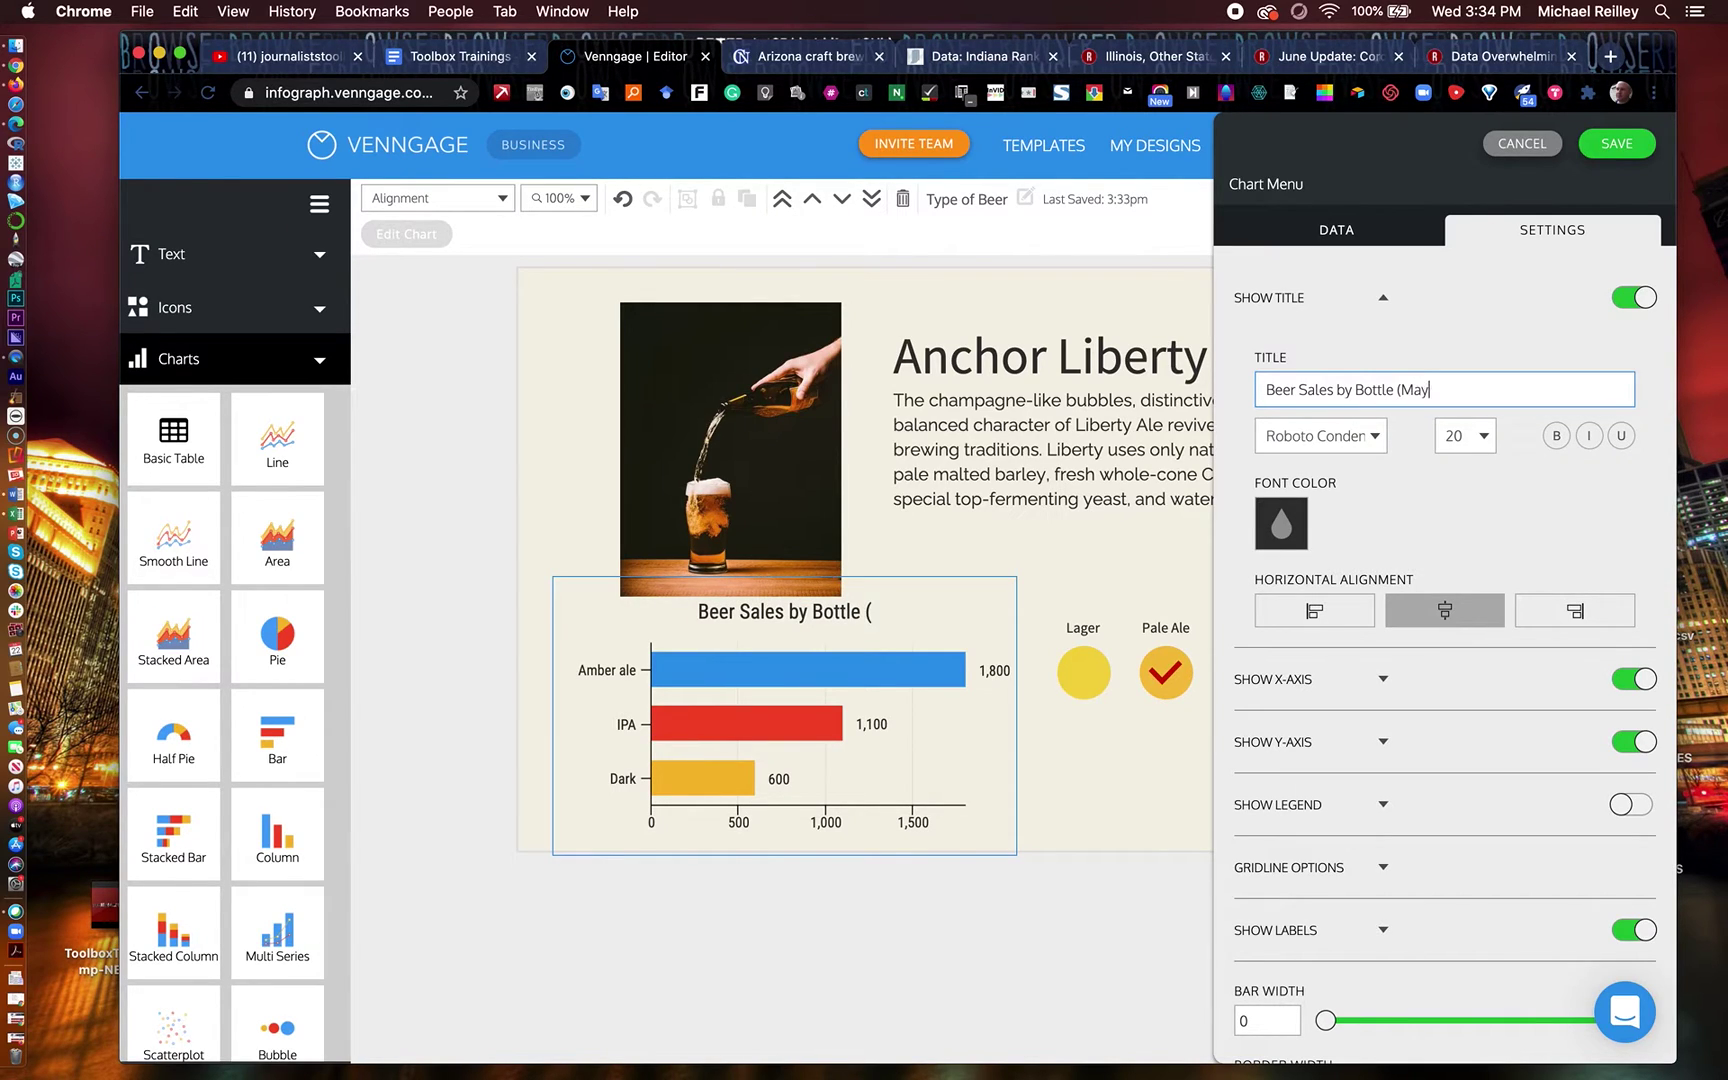
text())
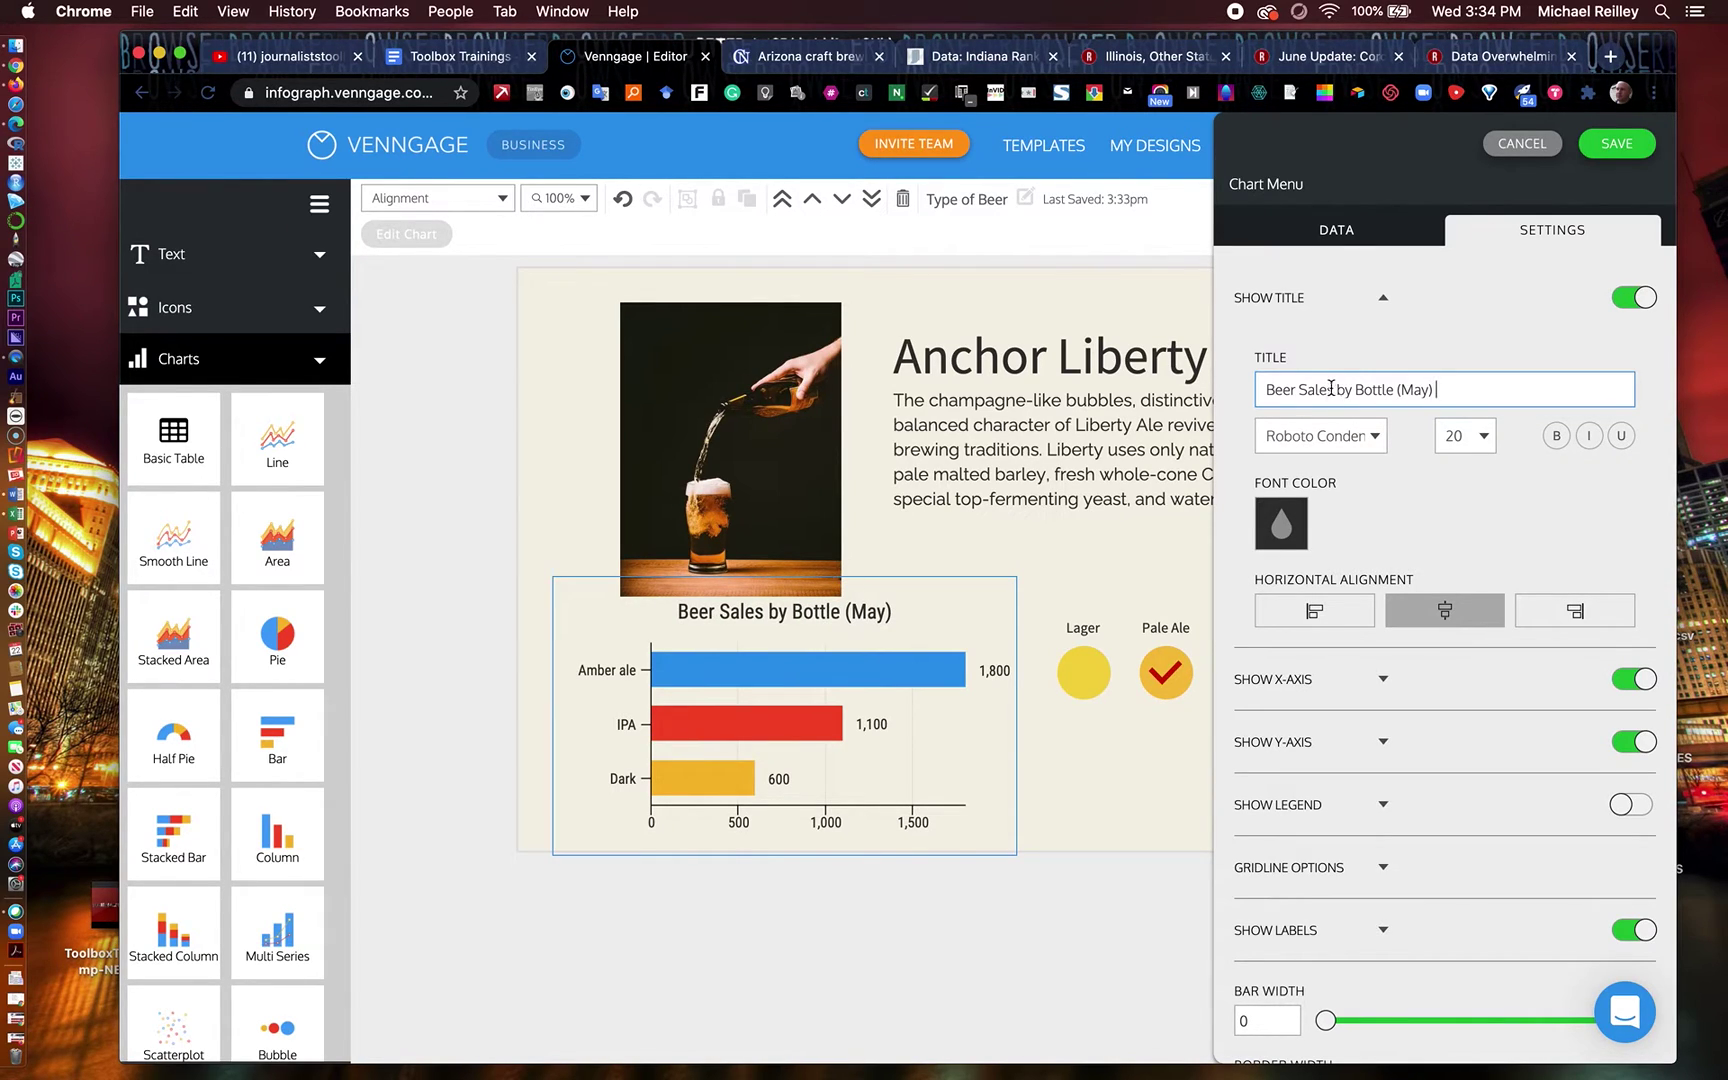
click(1265, 389)
text(Chicago)
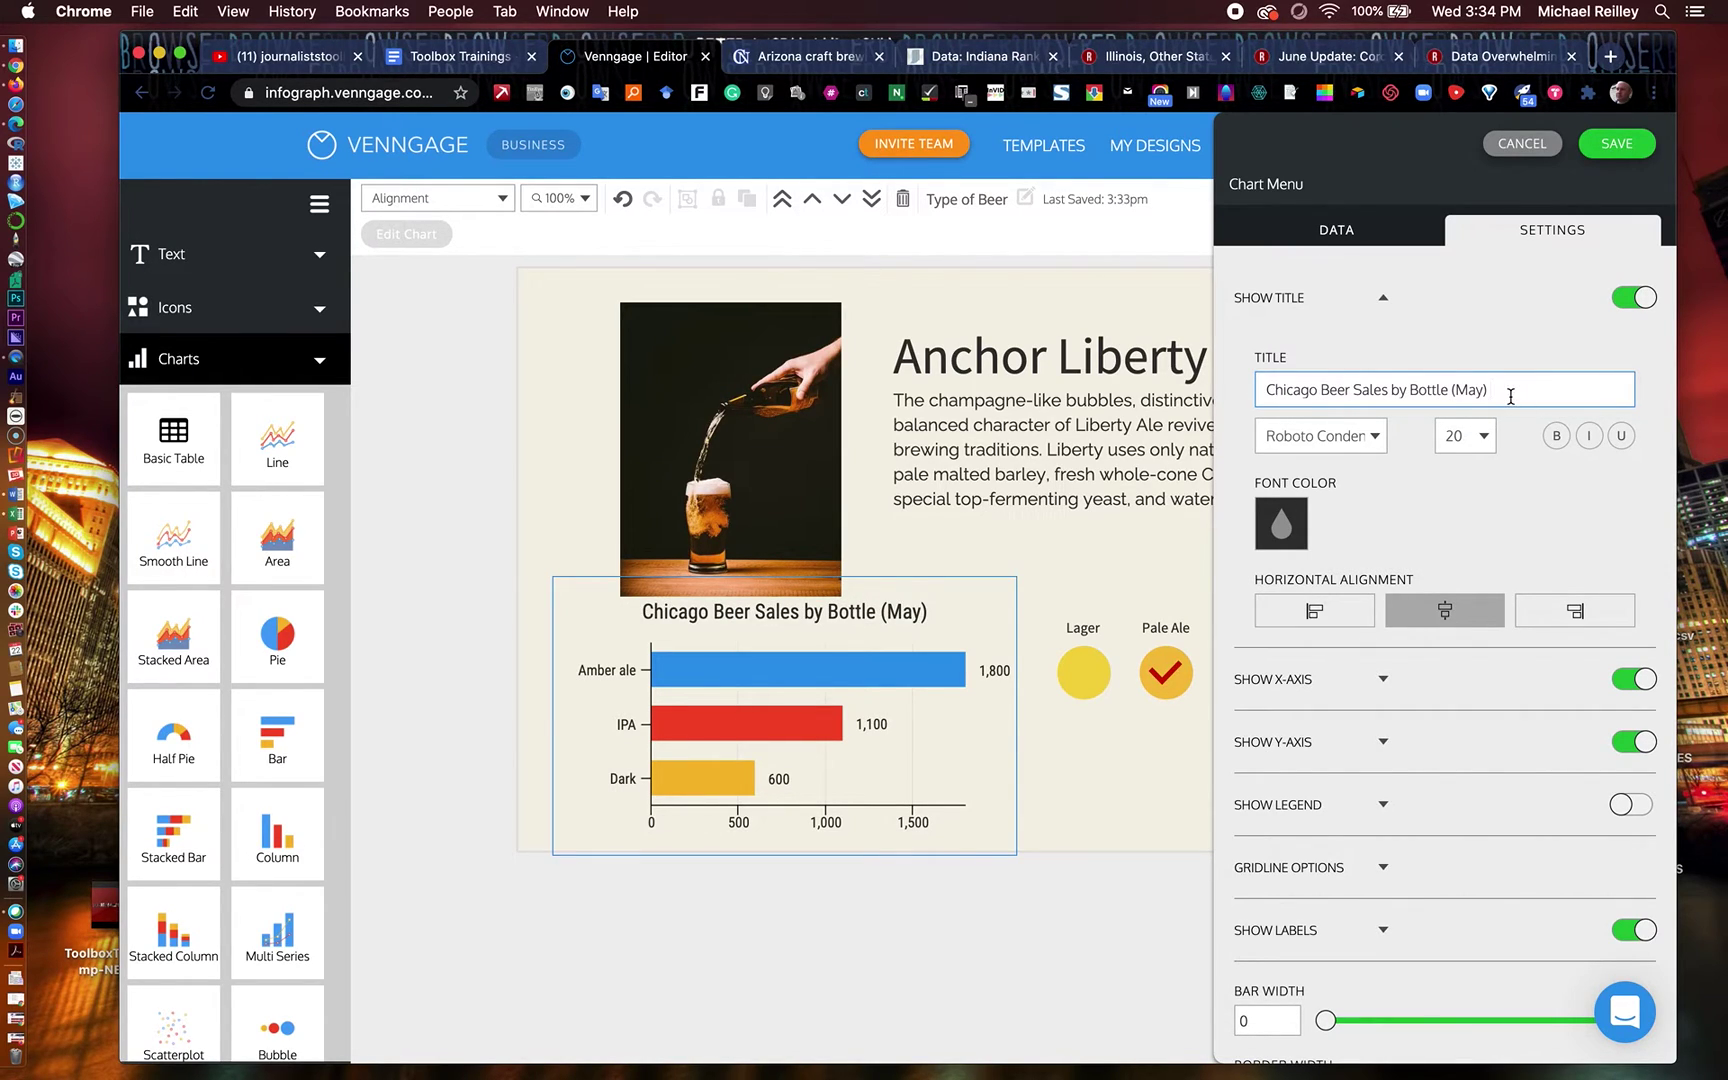
Set the chart title's font colour to dark rust #A93705
click(1282, 530)
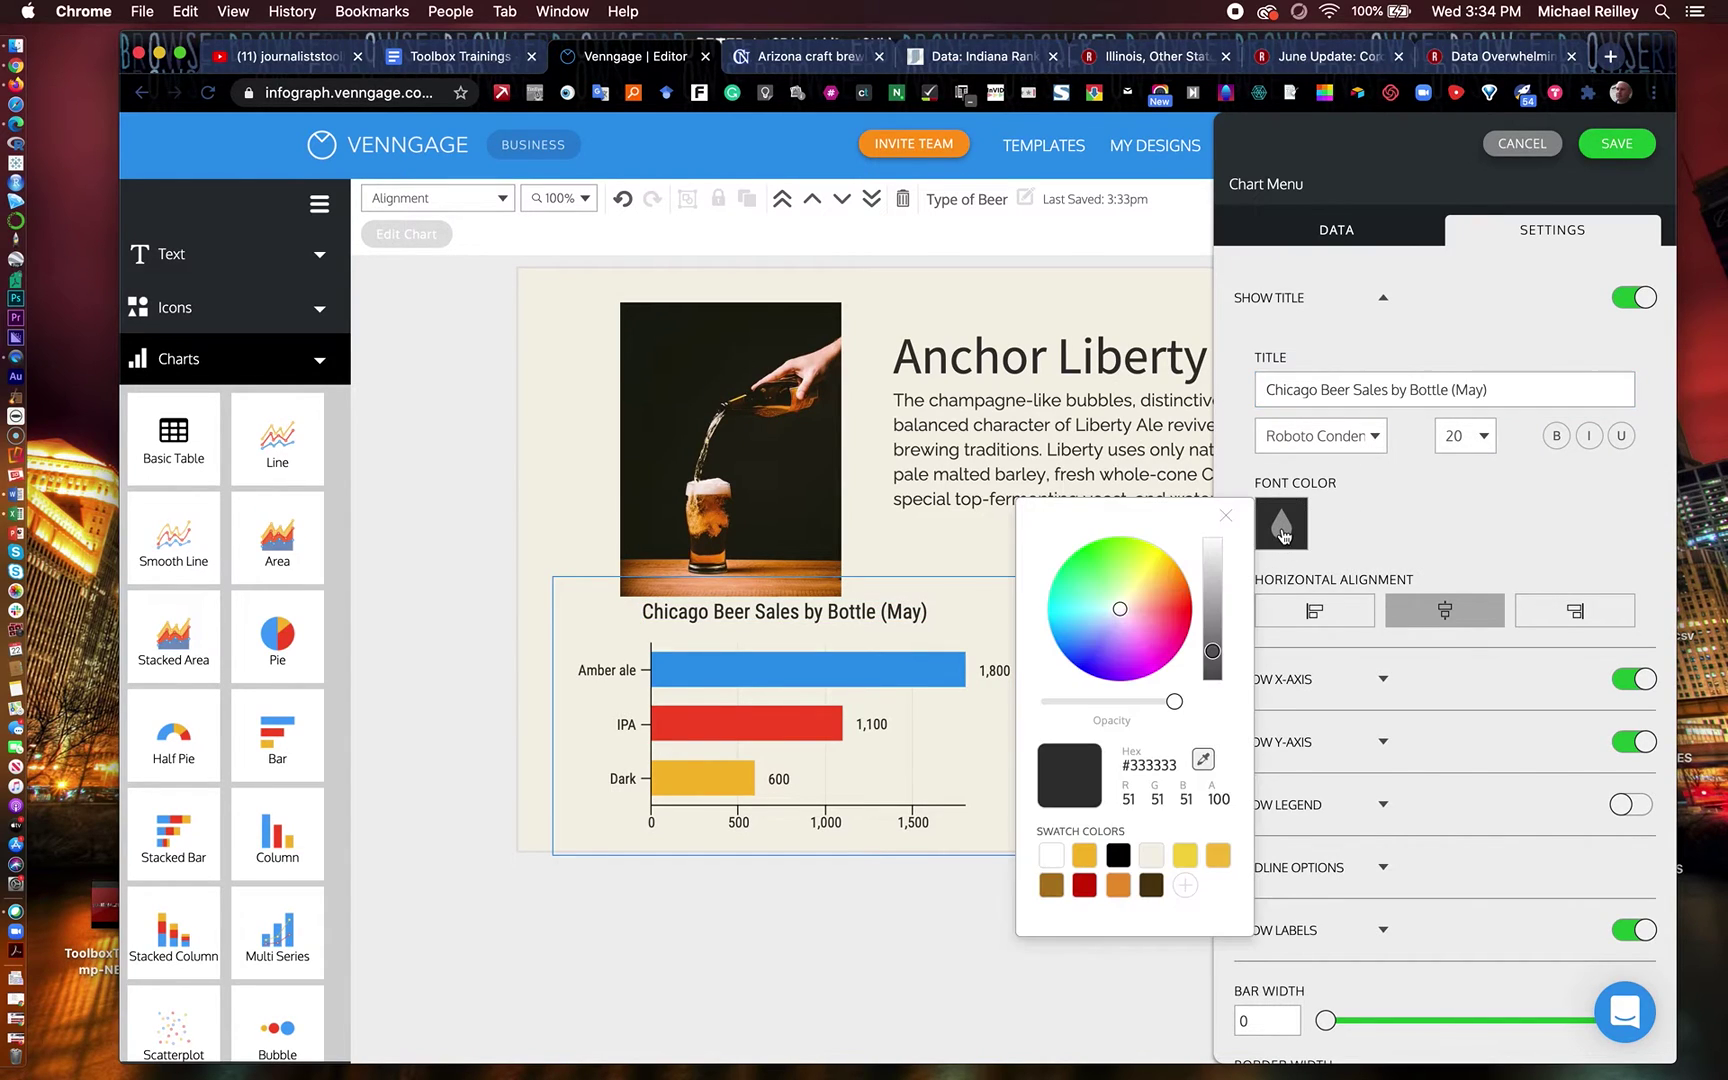
click(1170, 621)
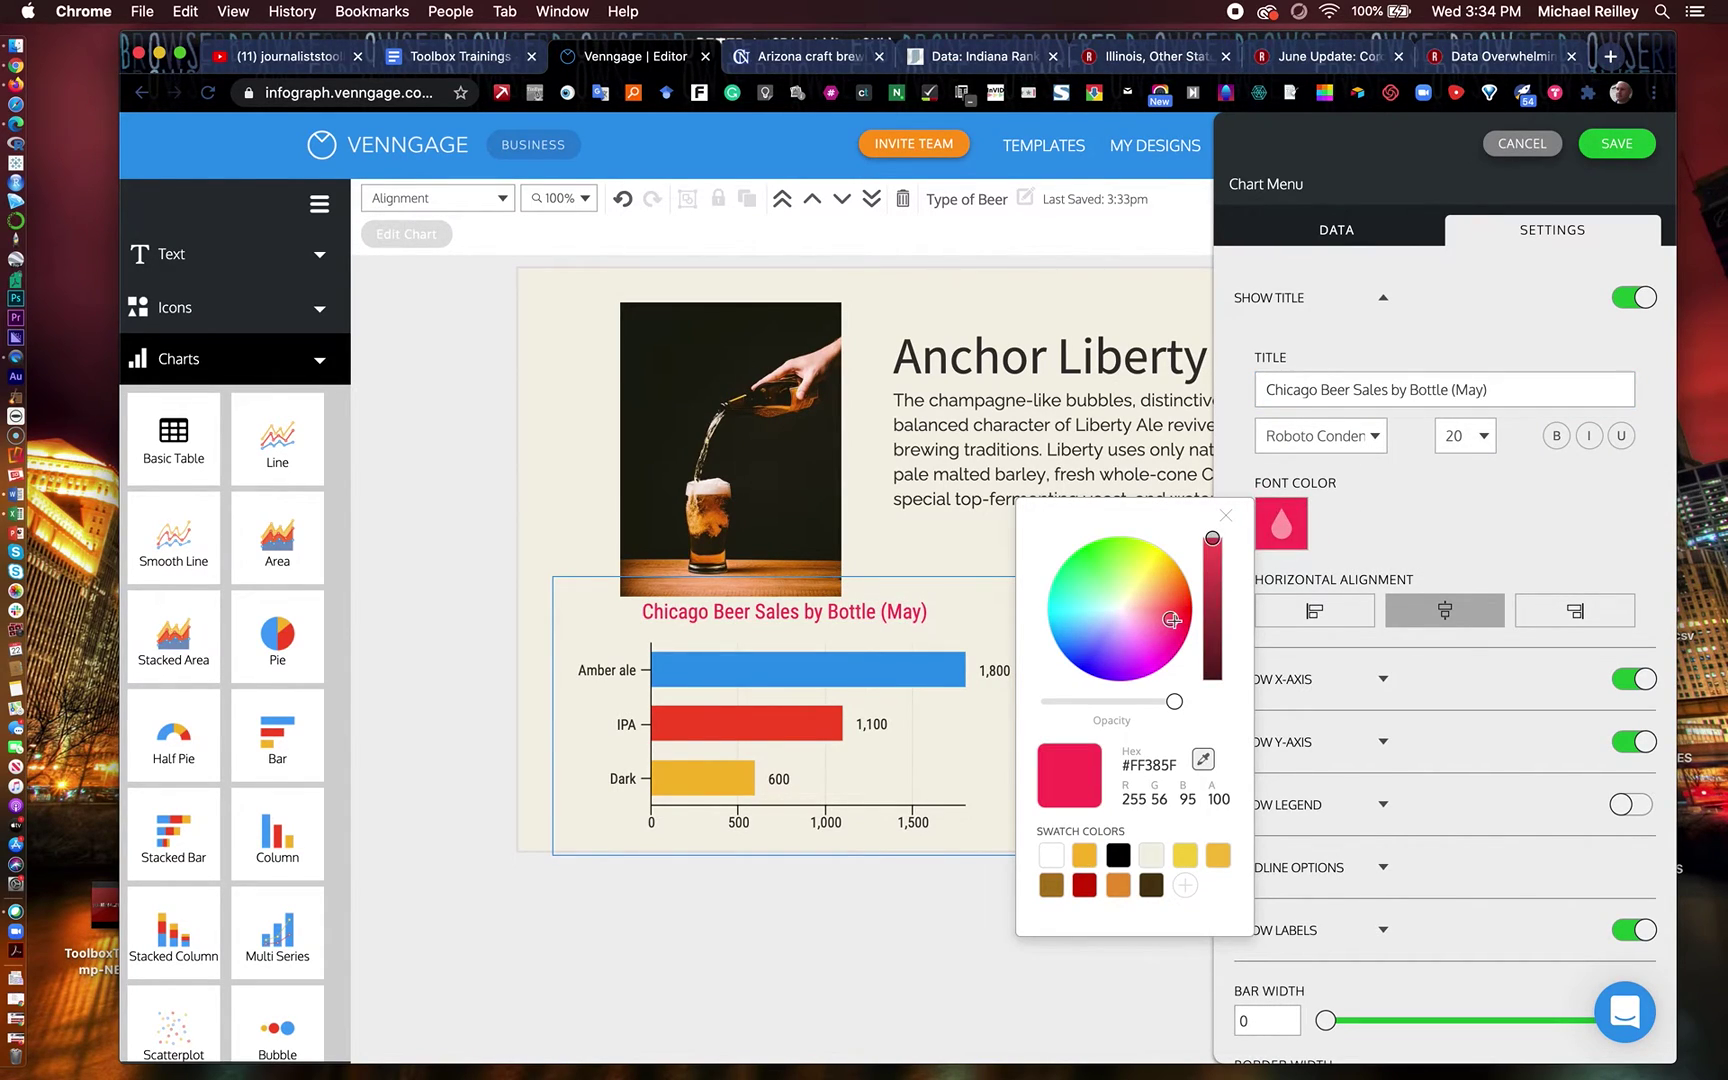
click(1178, 602)
click(1180, 589)
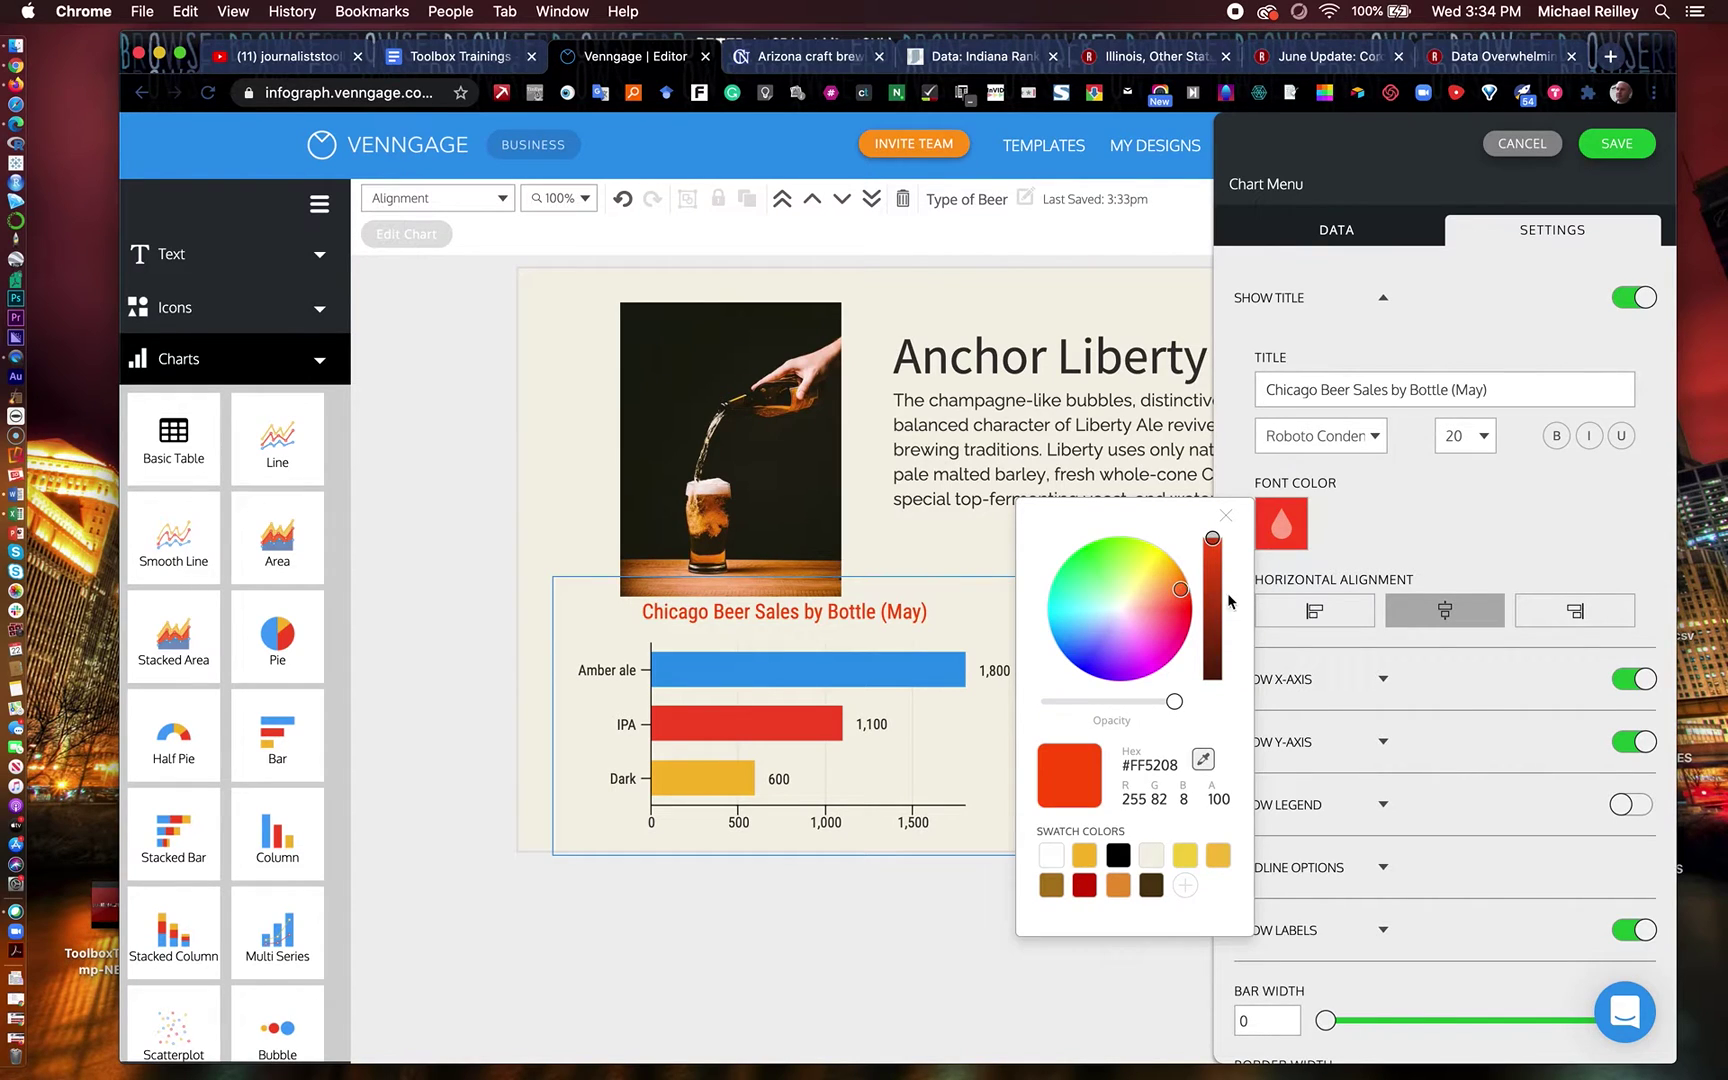
click(1212, 585)
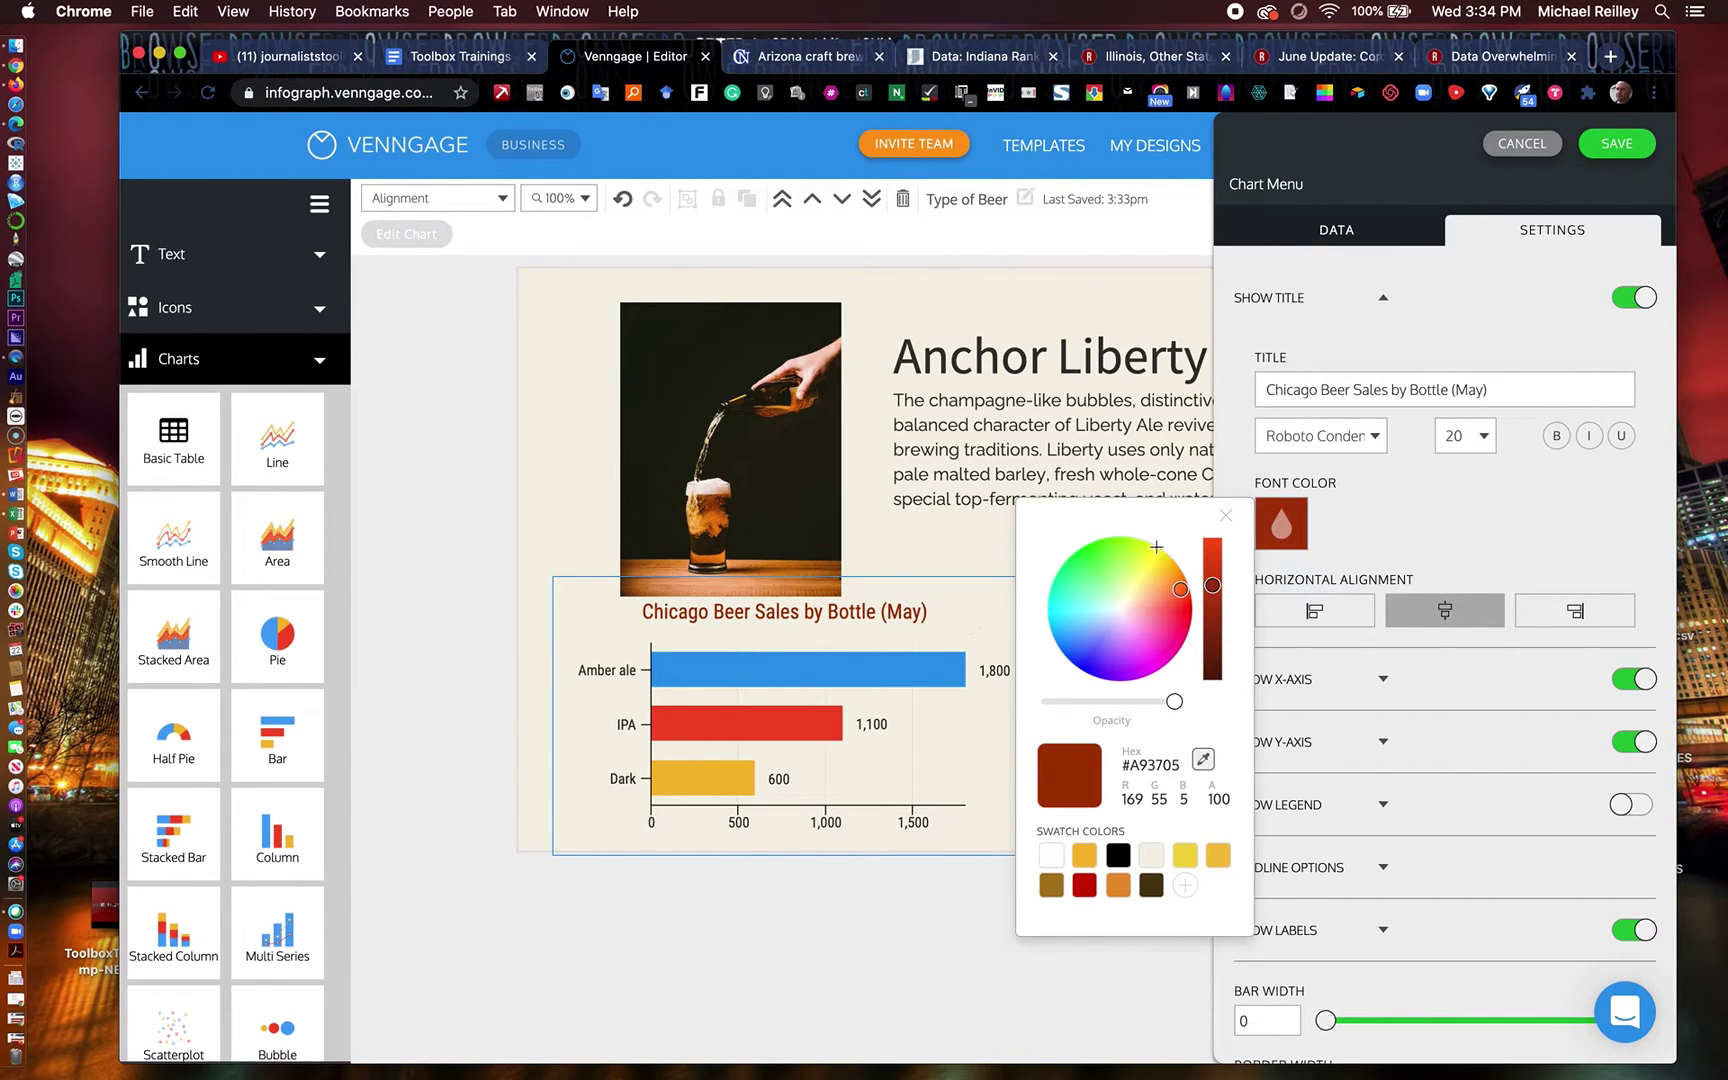
click(1290, 534)
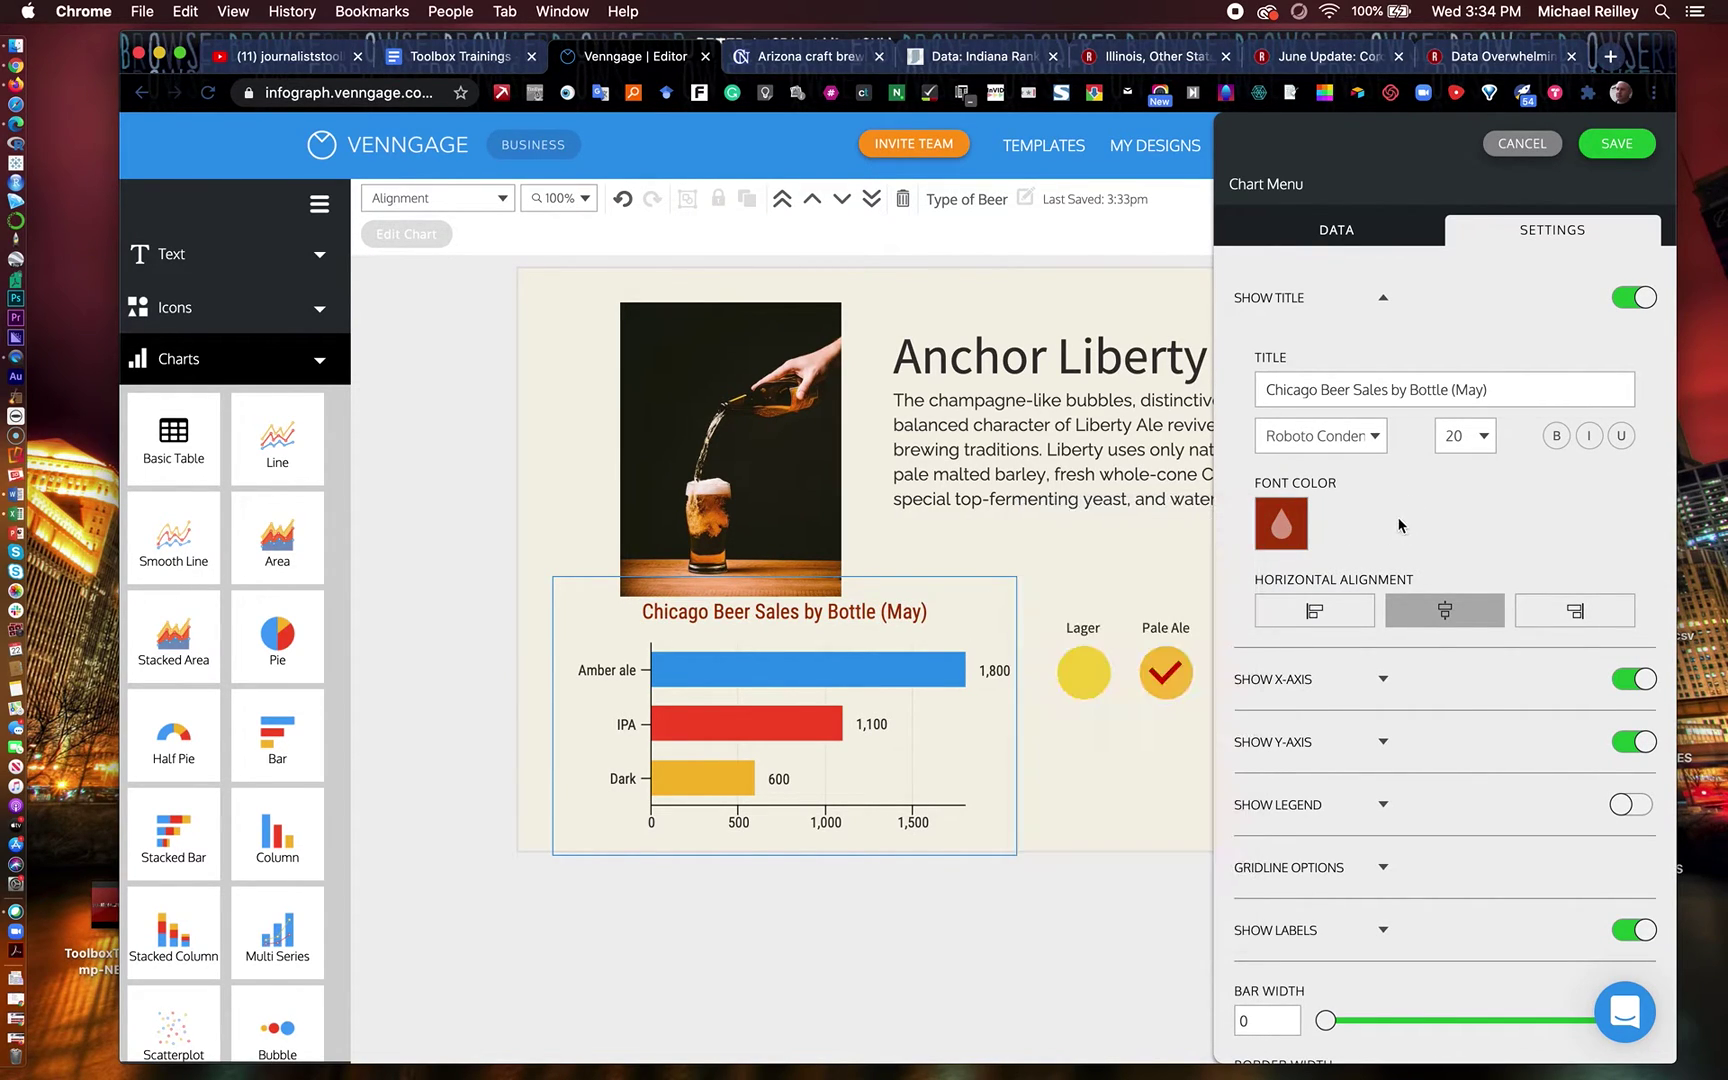
click(1485, 438)
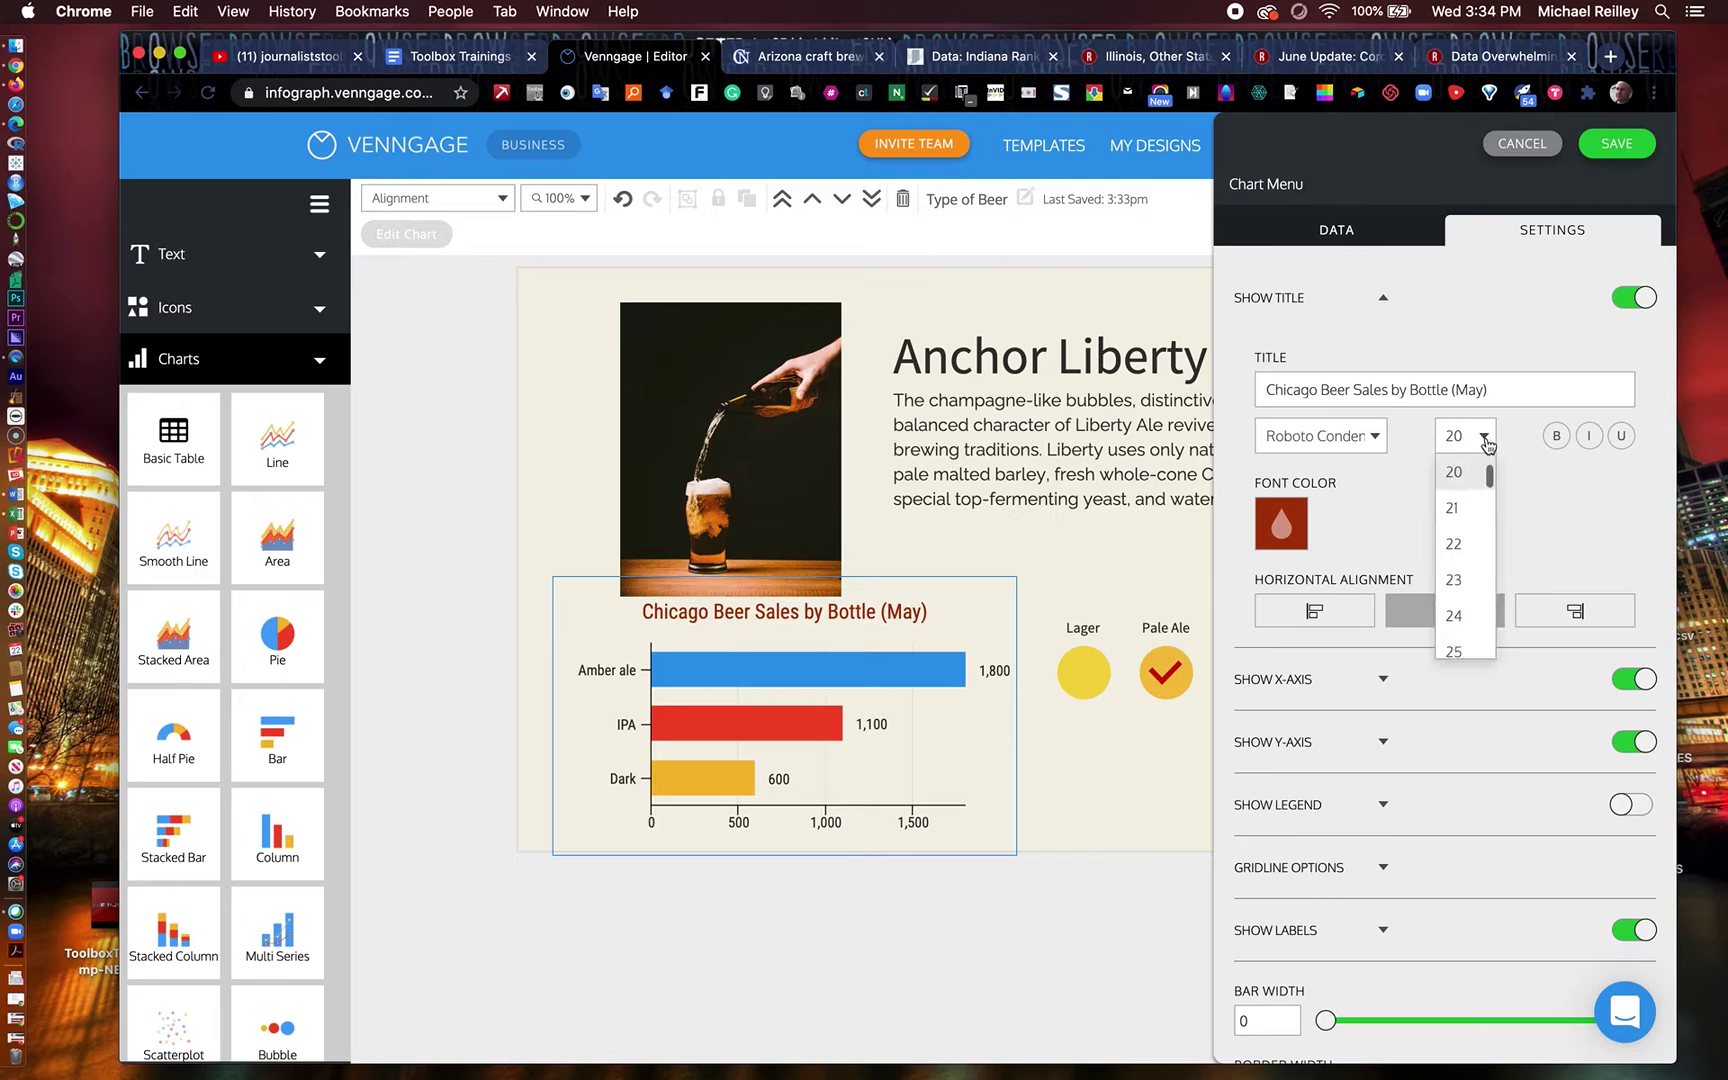
Give the chart title size 22 and the Abel font, nudge the chart down, and close the editor
click(1457, 546)
click(1370, 436)
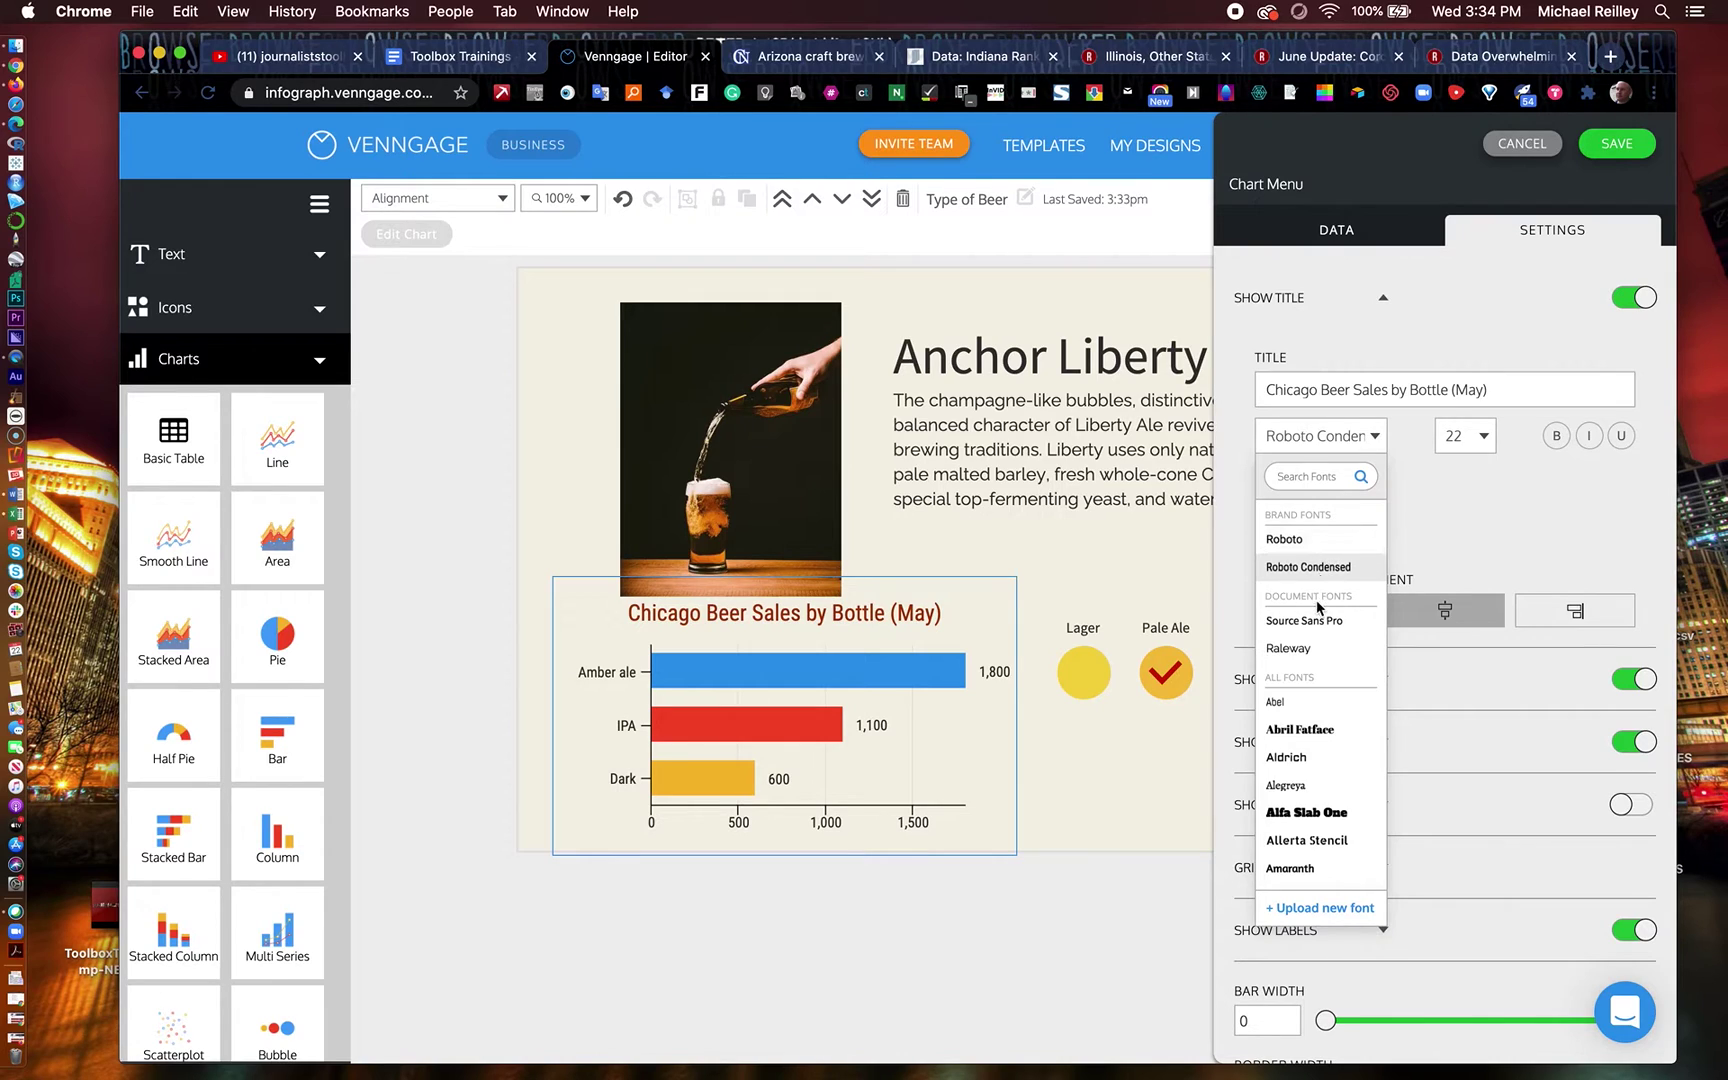
click(1300, 760)
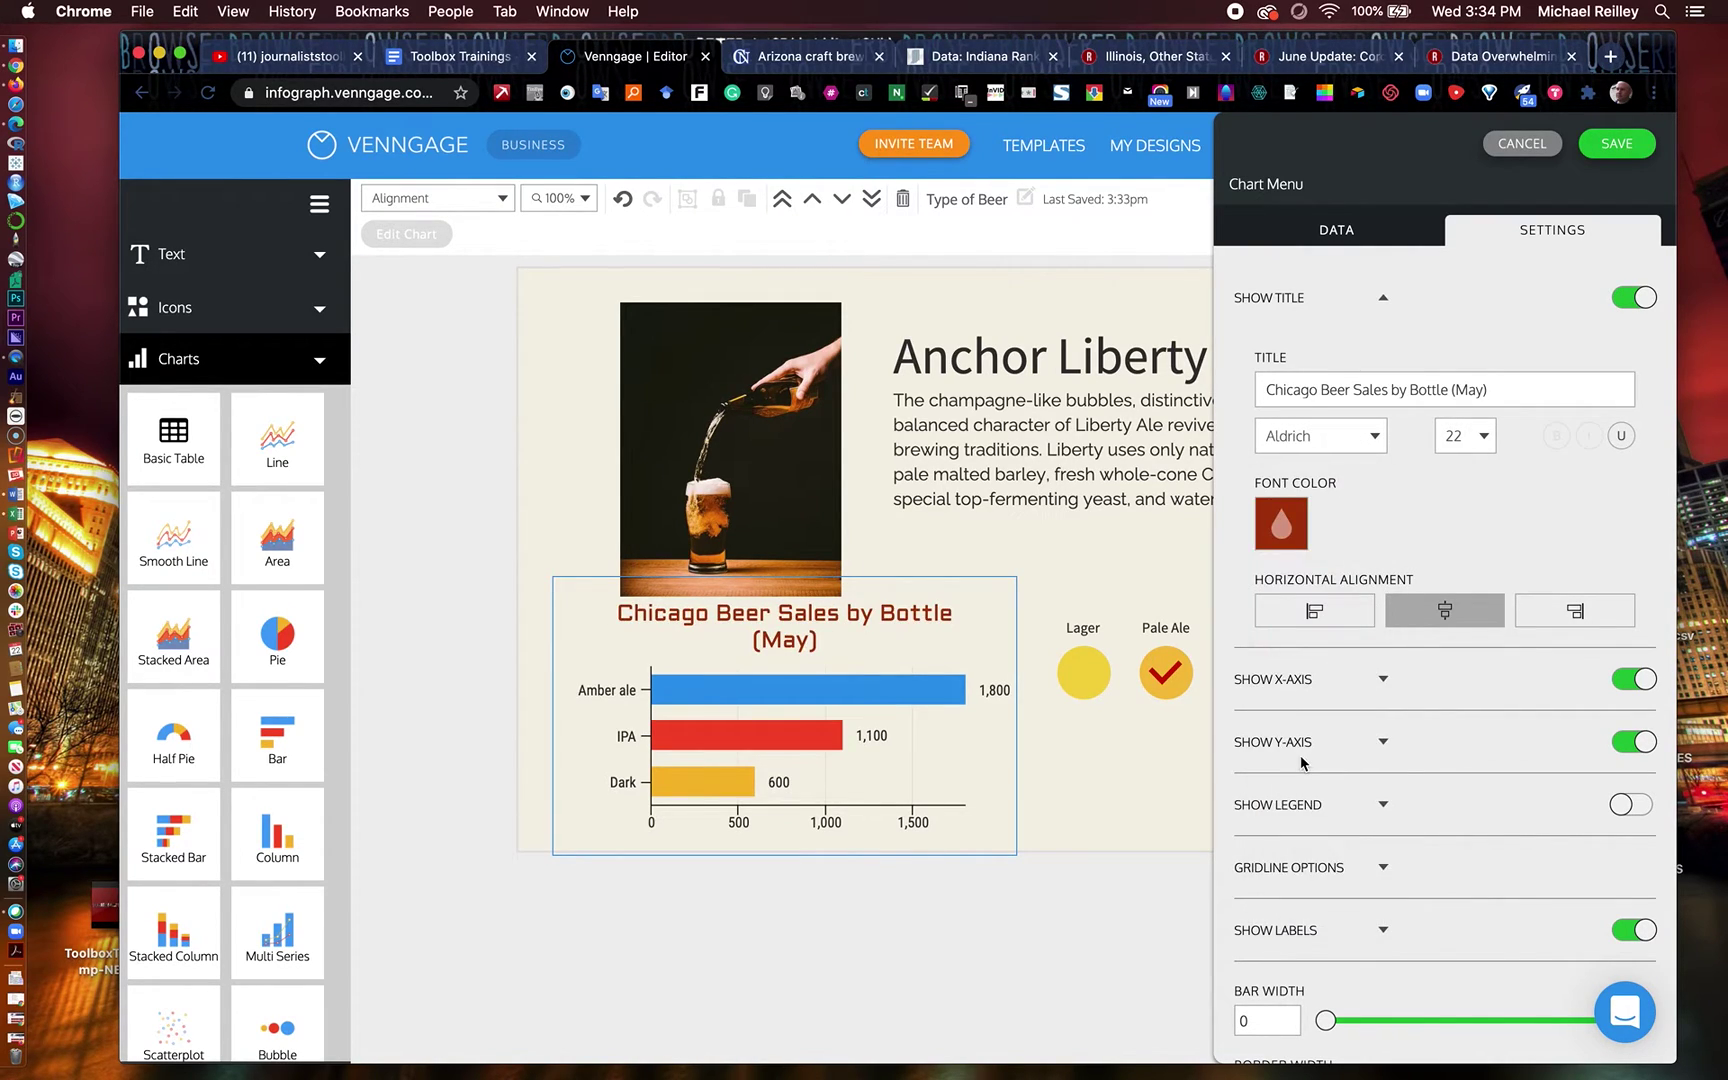
click(1315, 437)
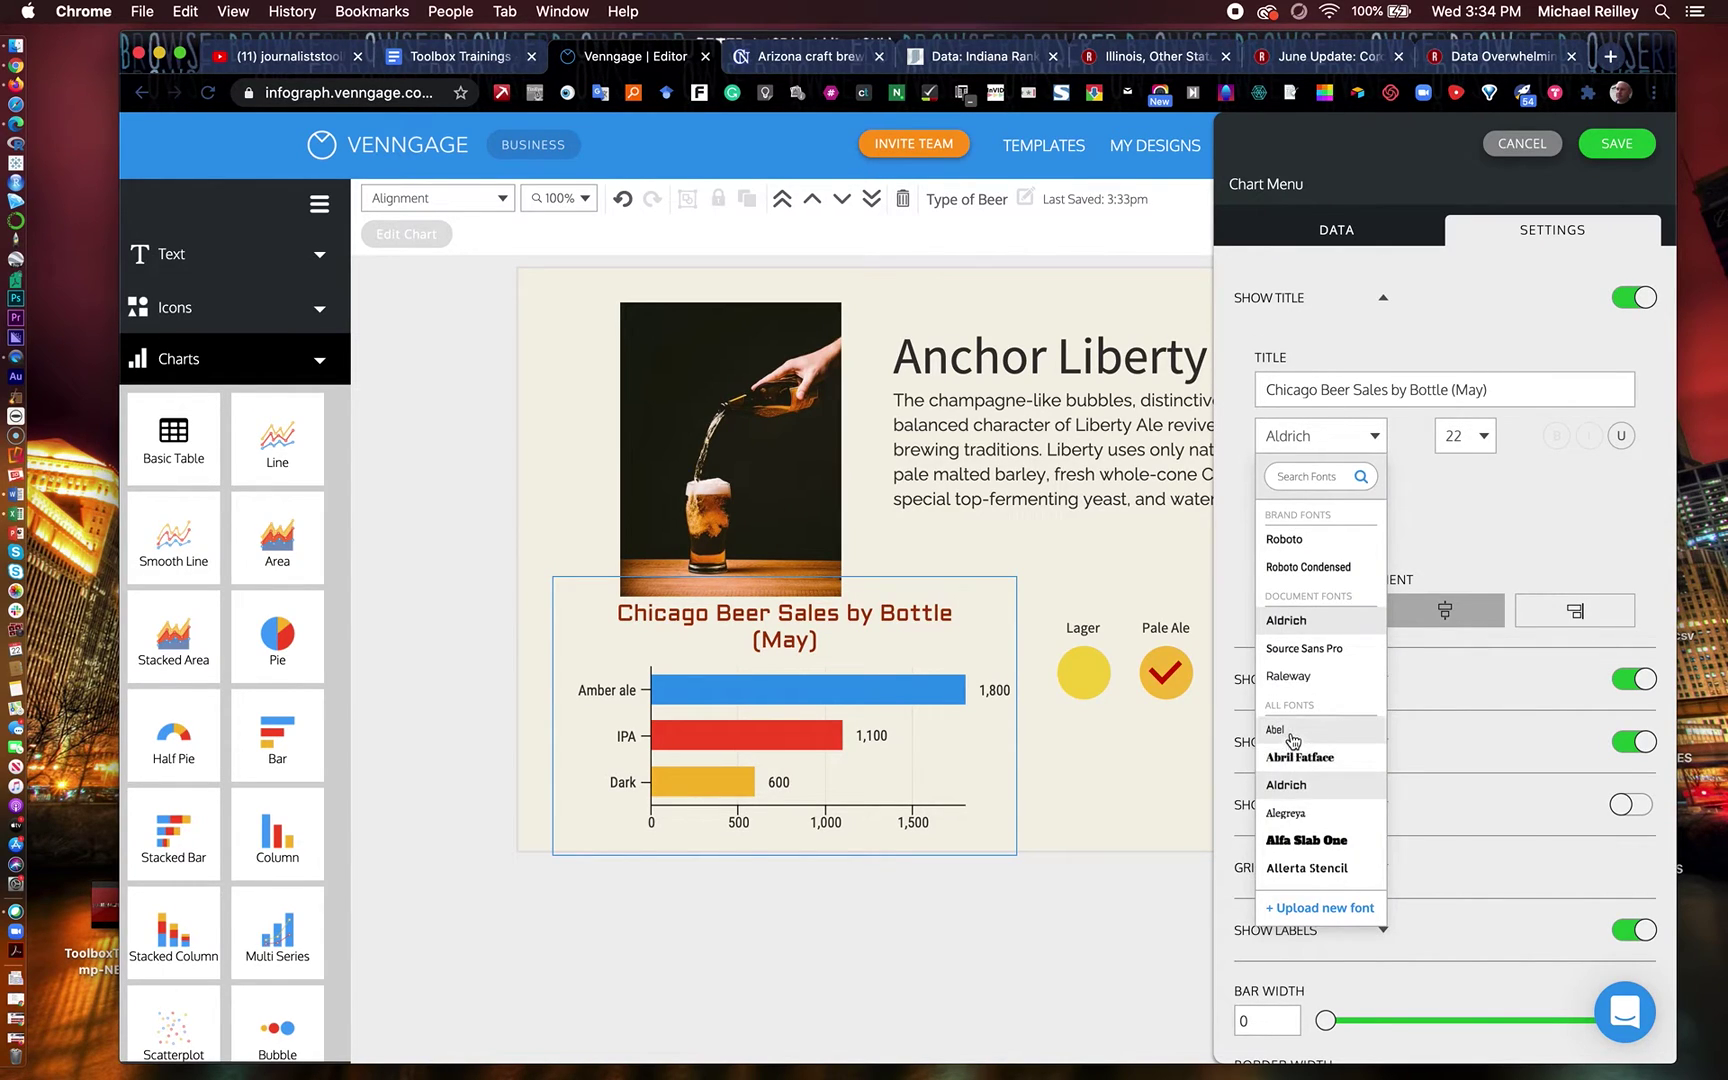
click(1293, 740)
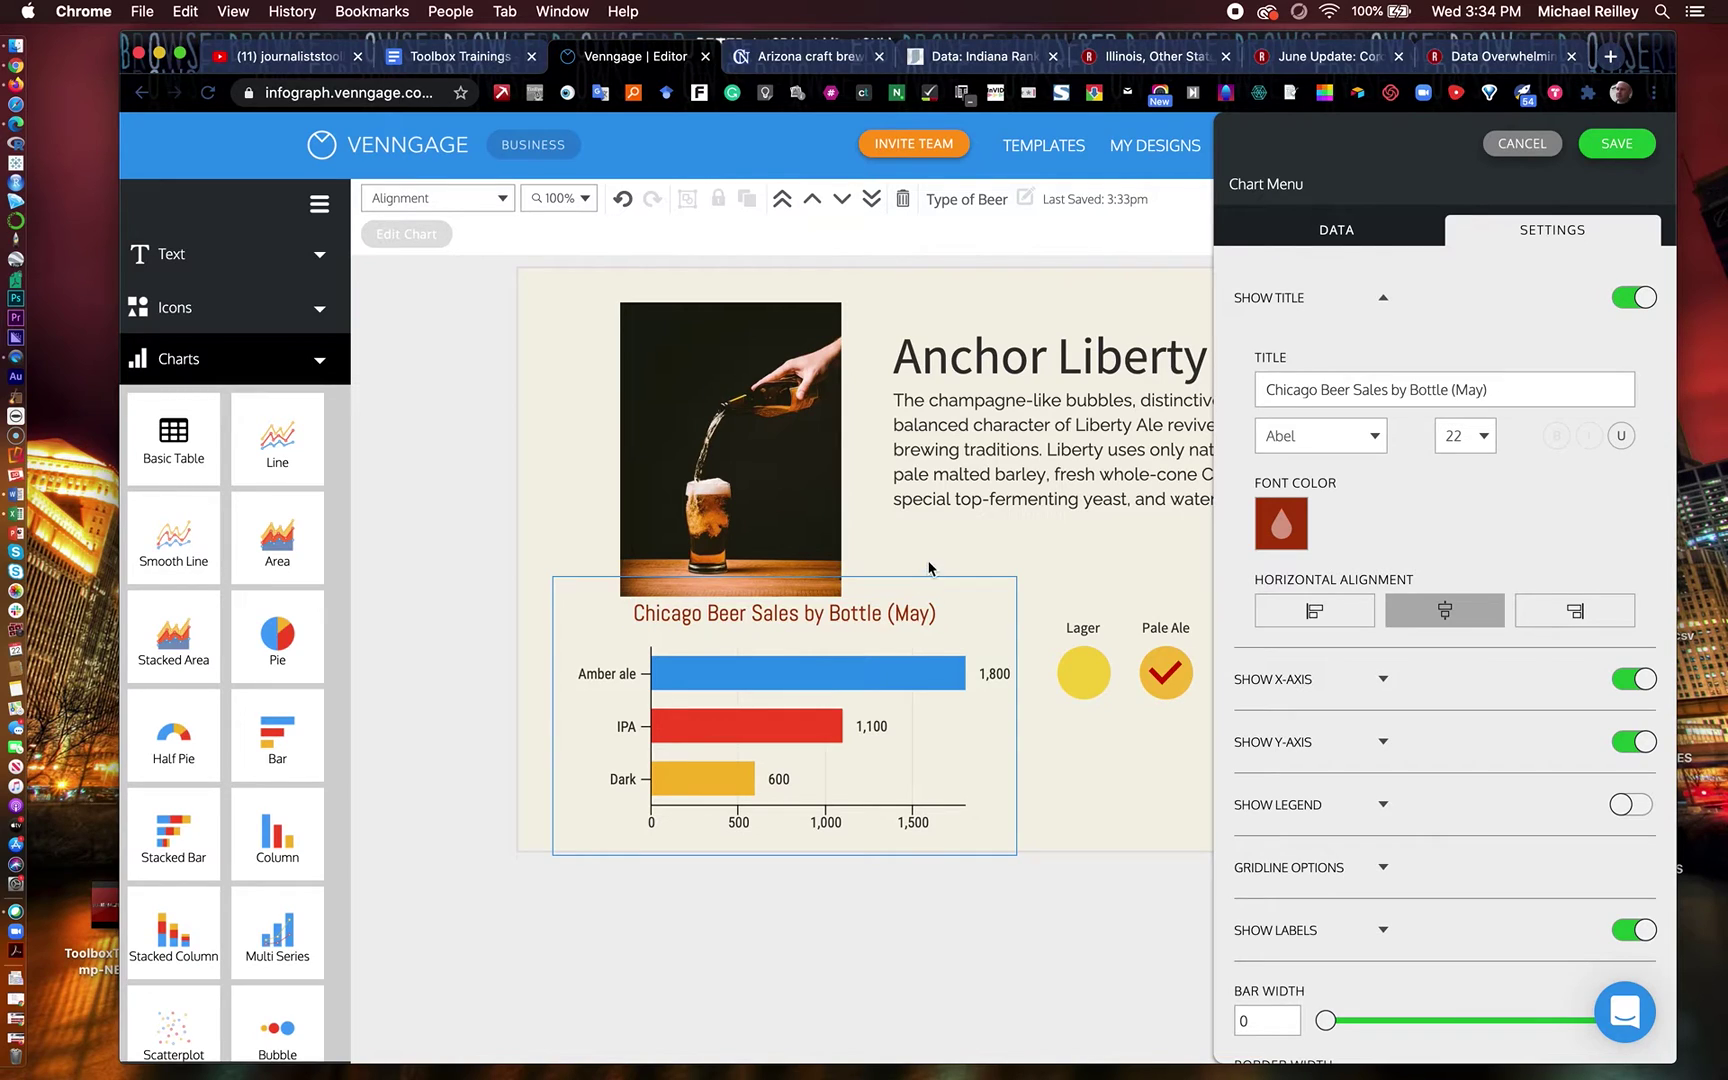
drag(921, 605, 917, 624)
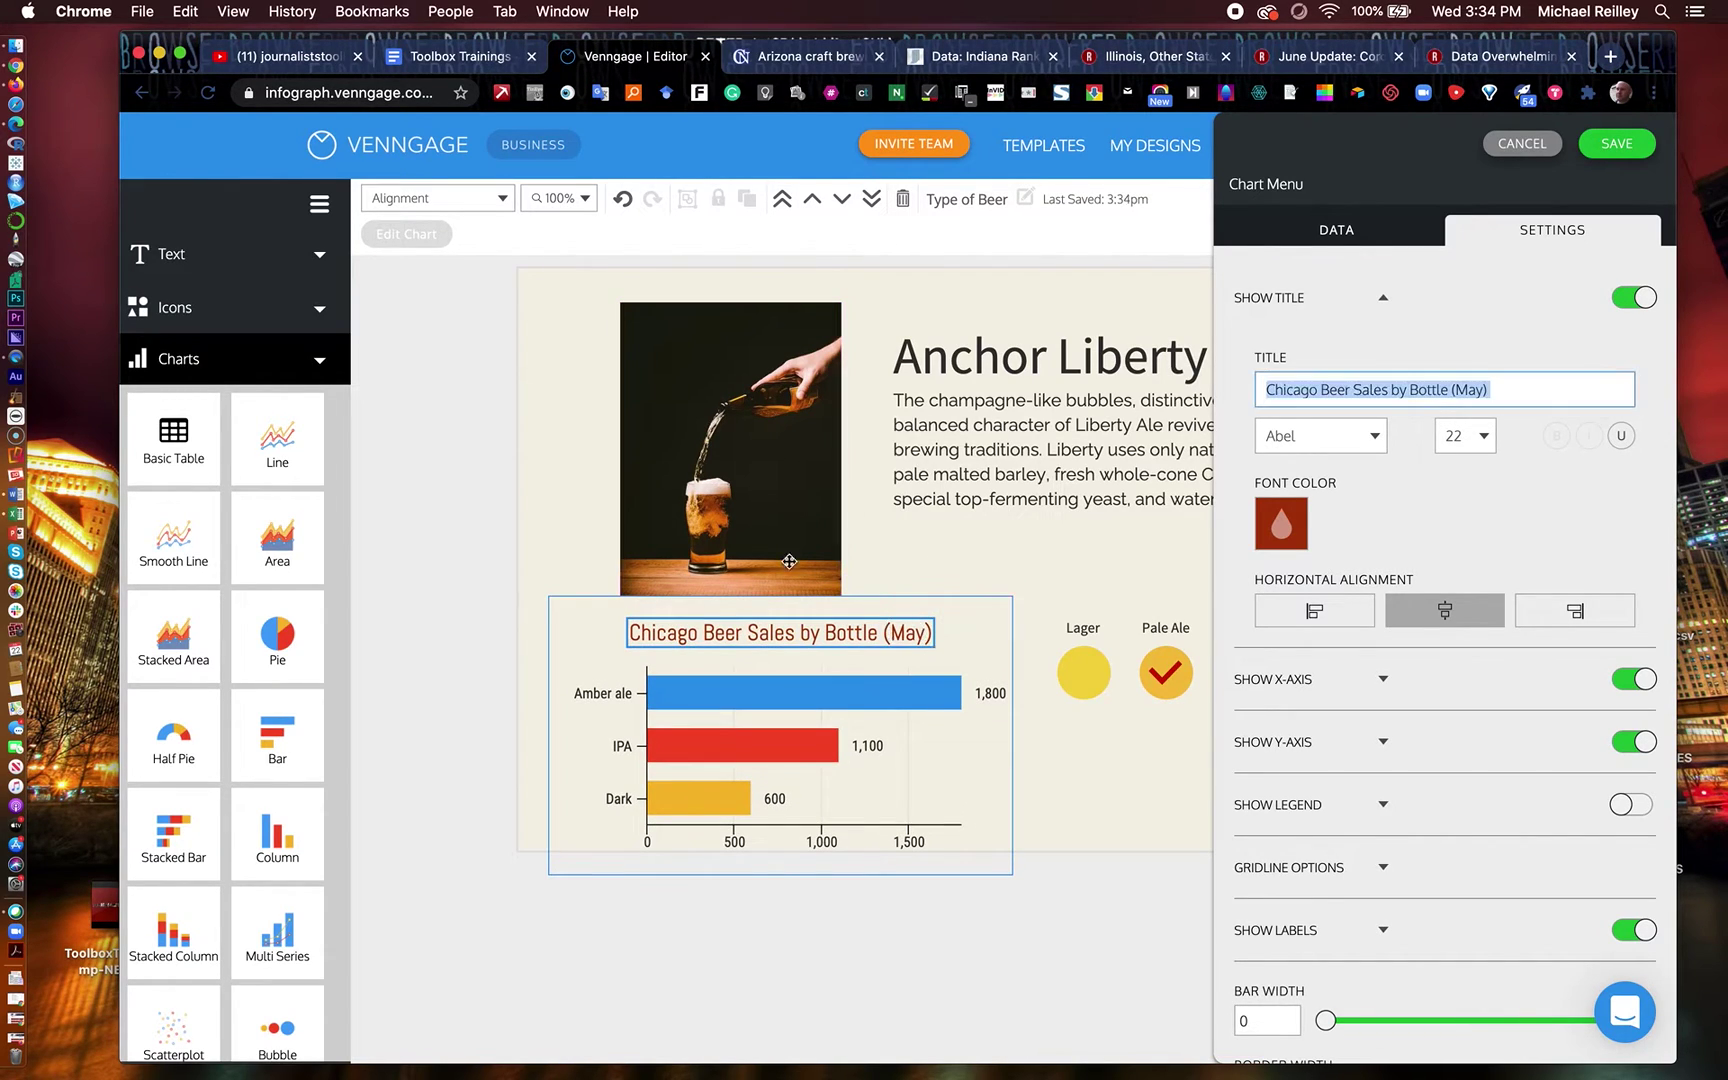
click(320, 362)
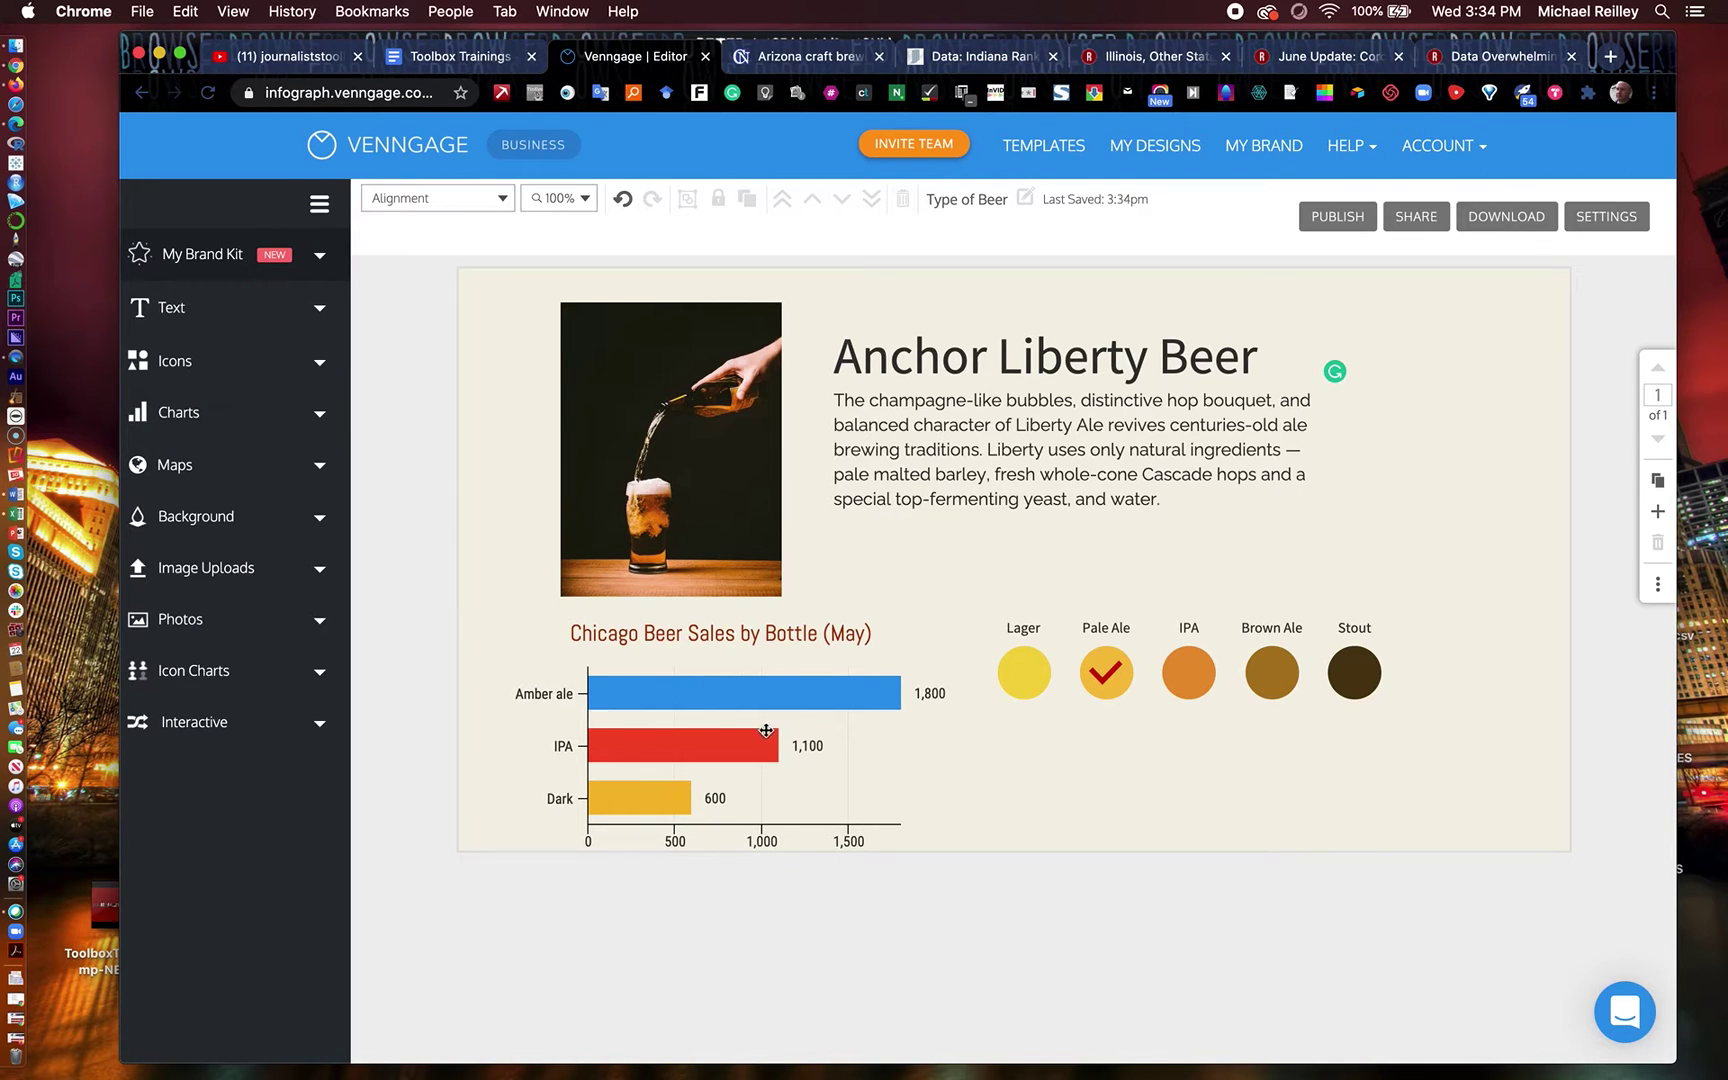
click(322, 520)
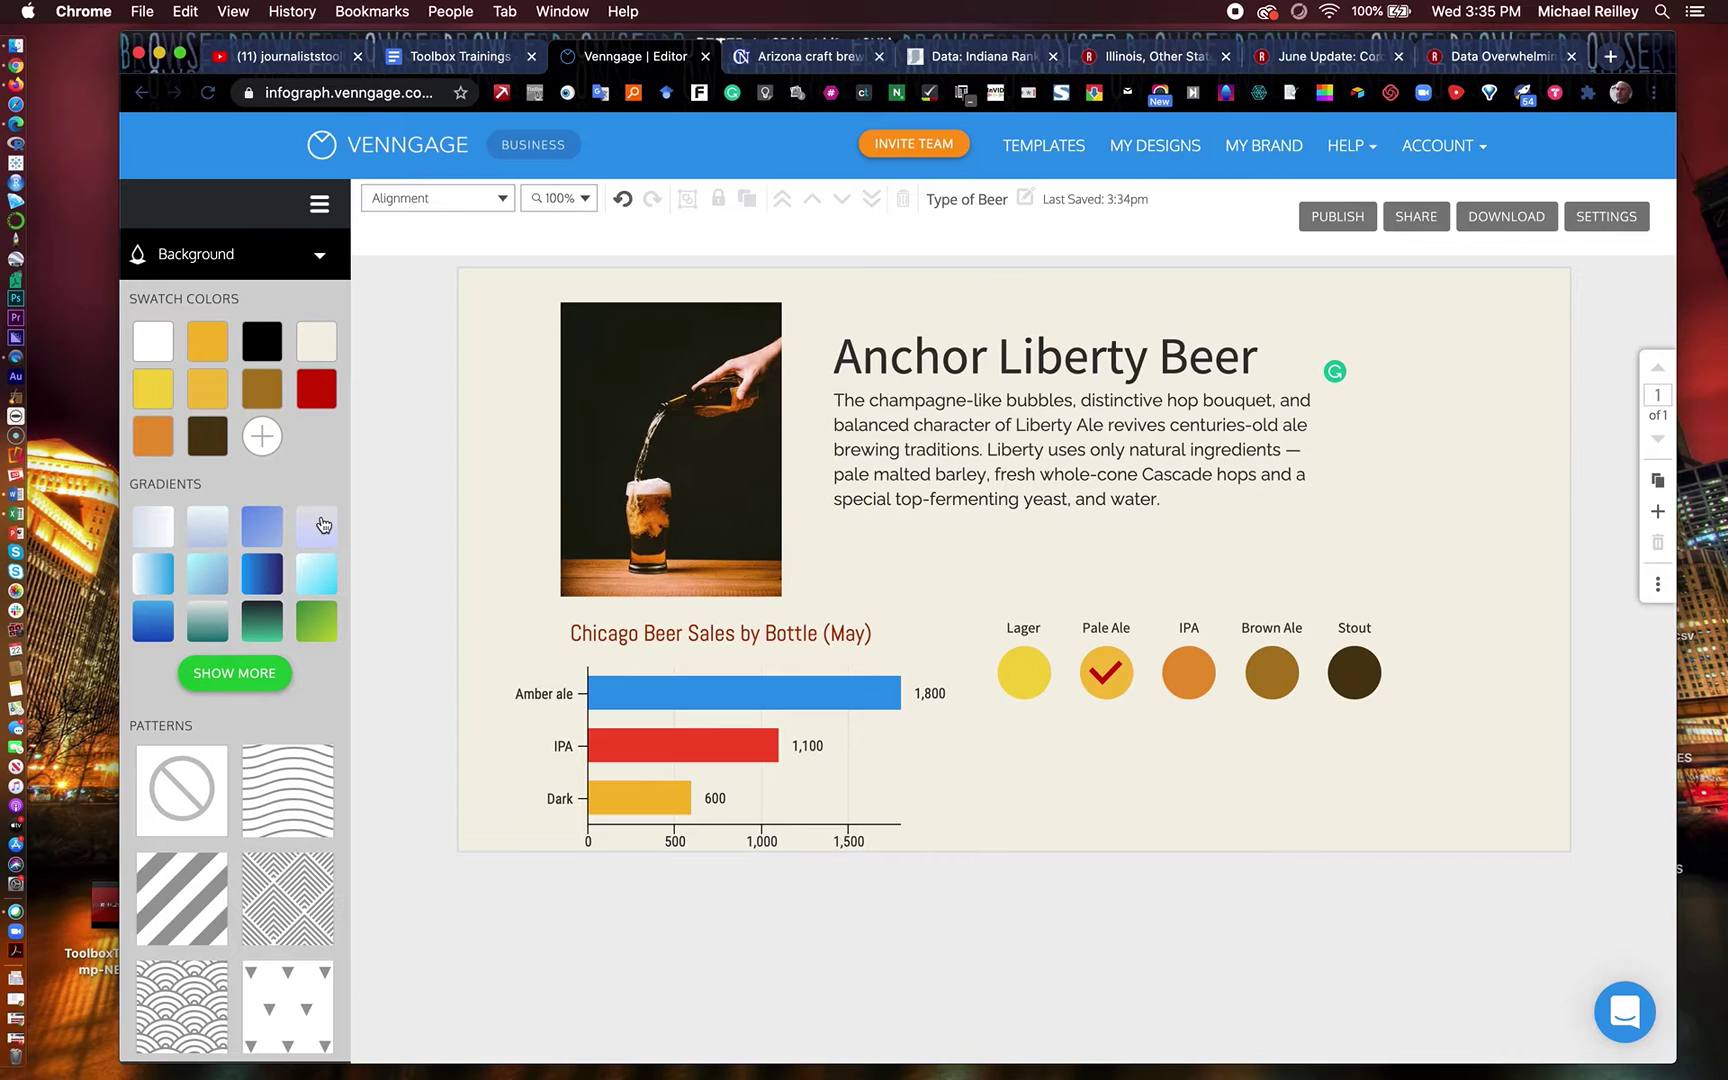
click(149, 346)
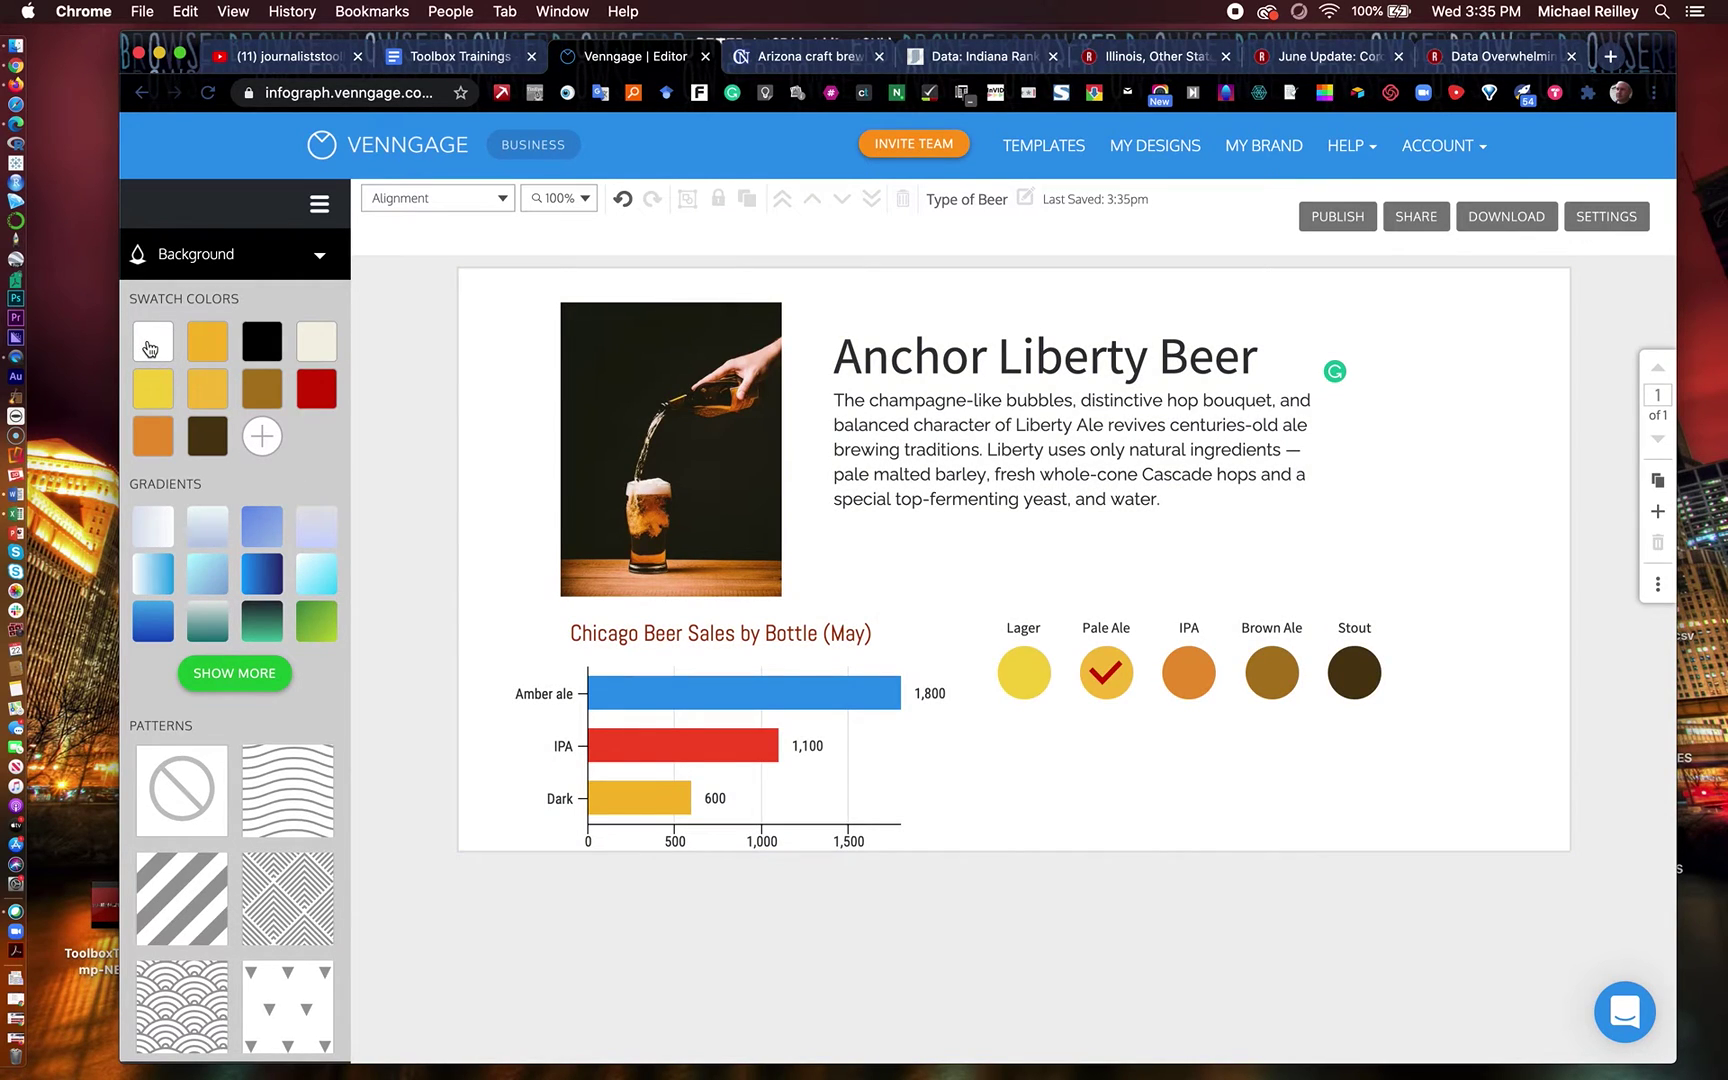
click(165, 391)
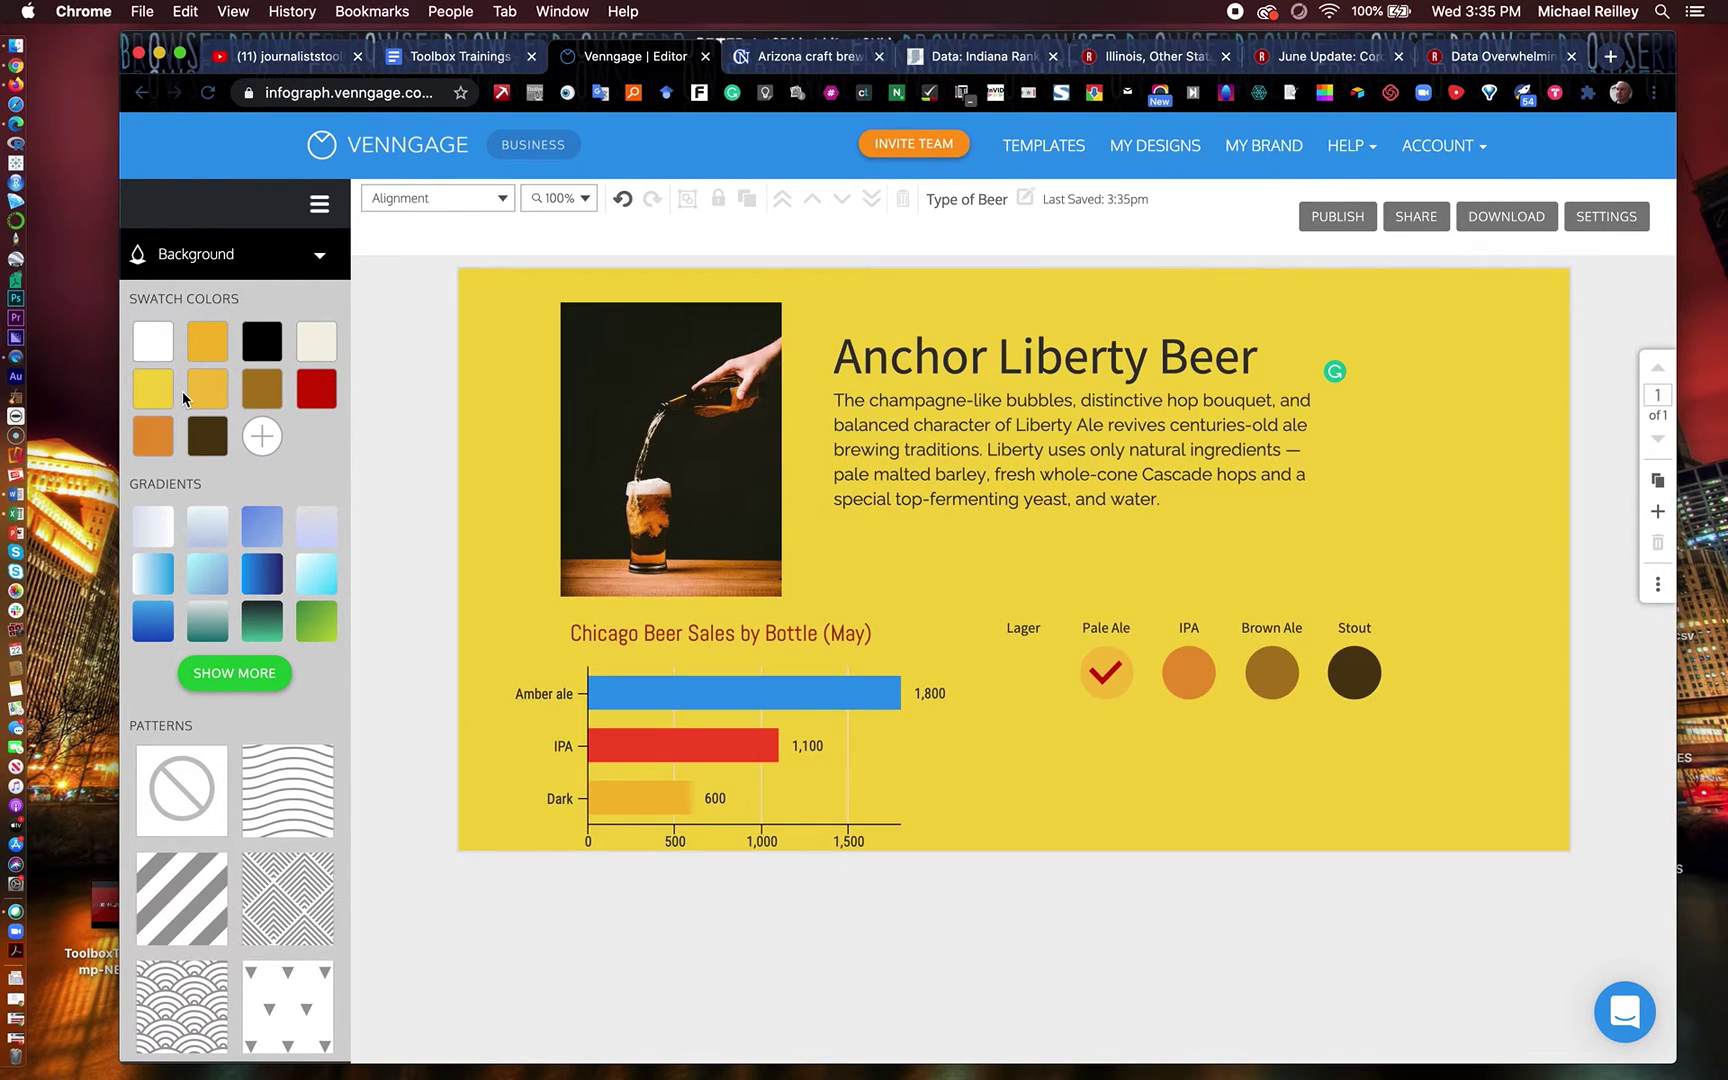
click(205, 395)
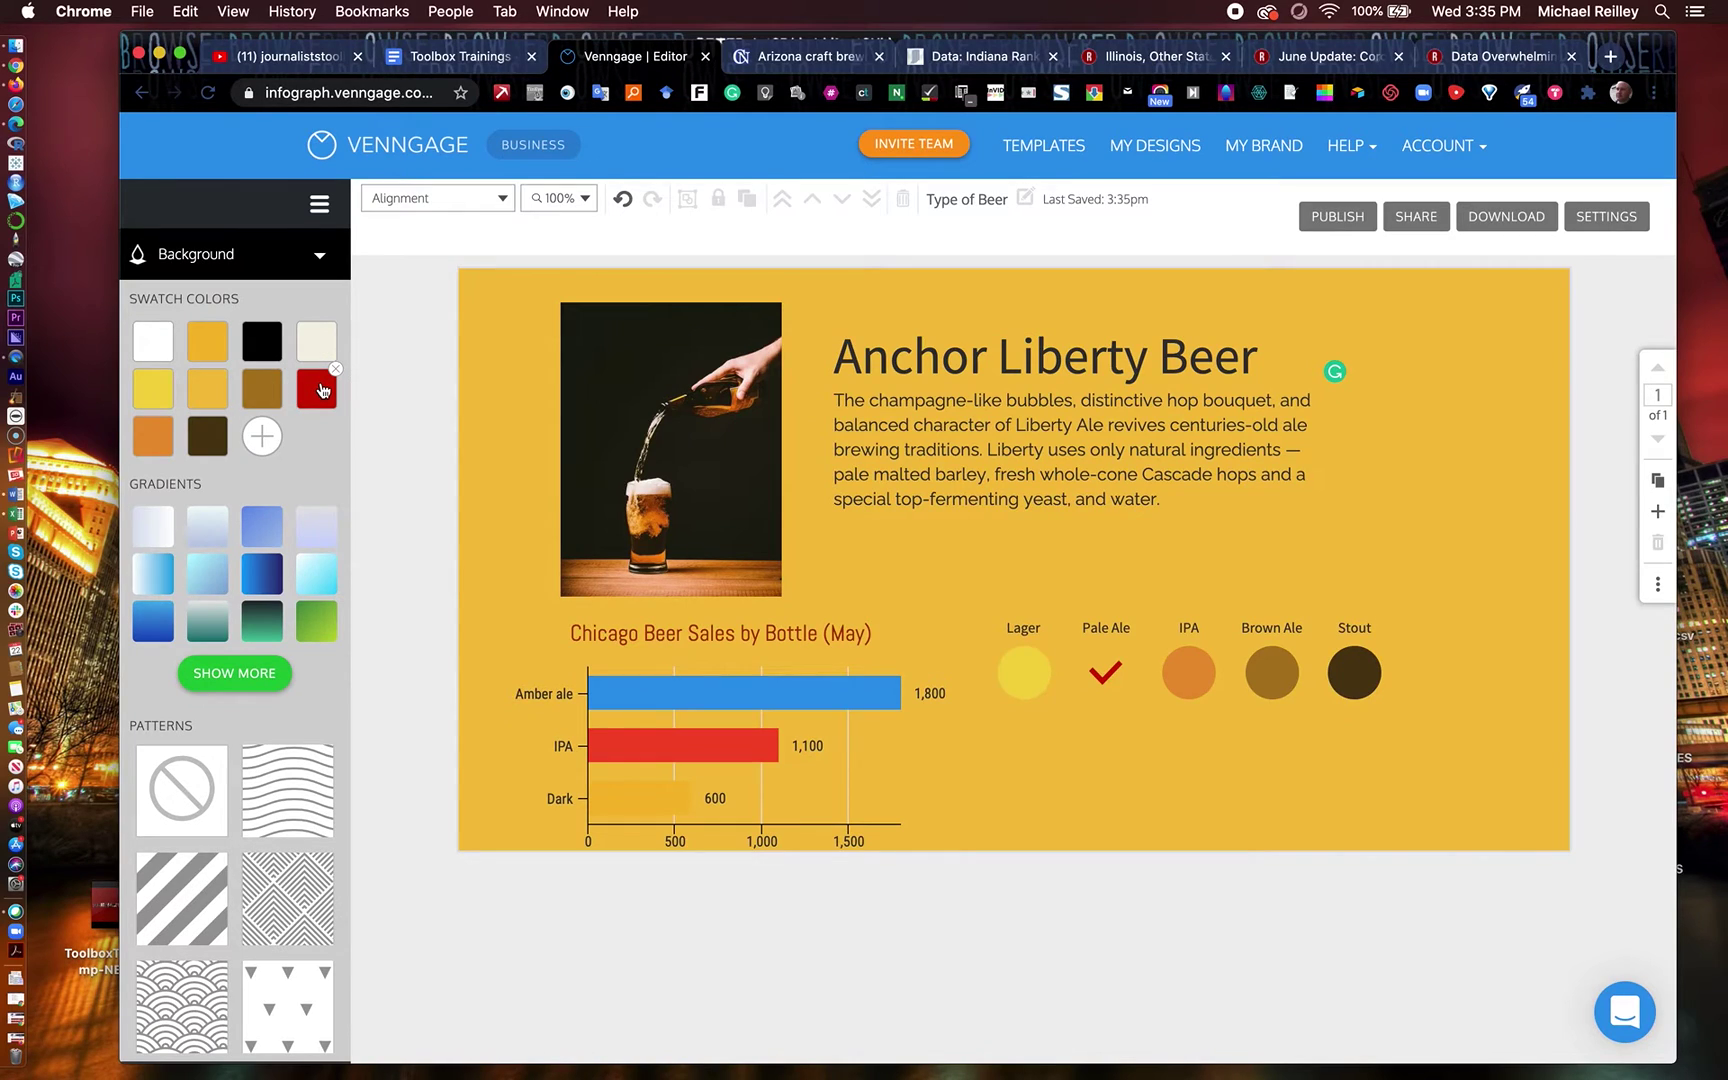
click(320, 390)
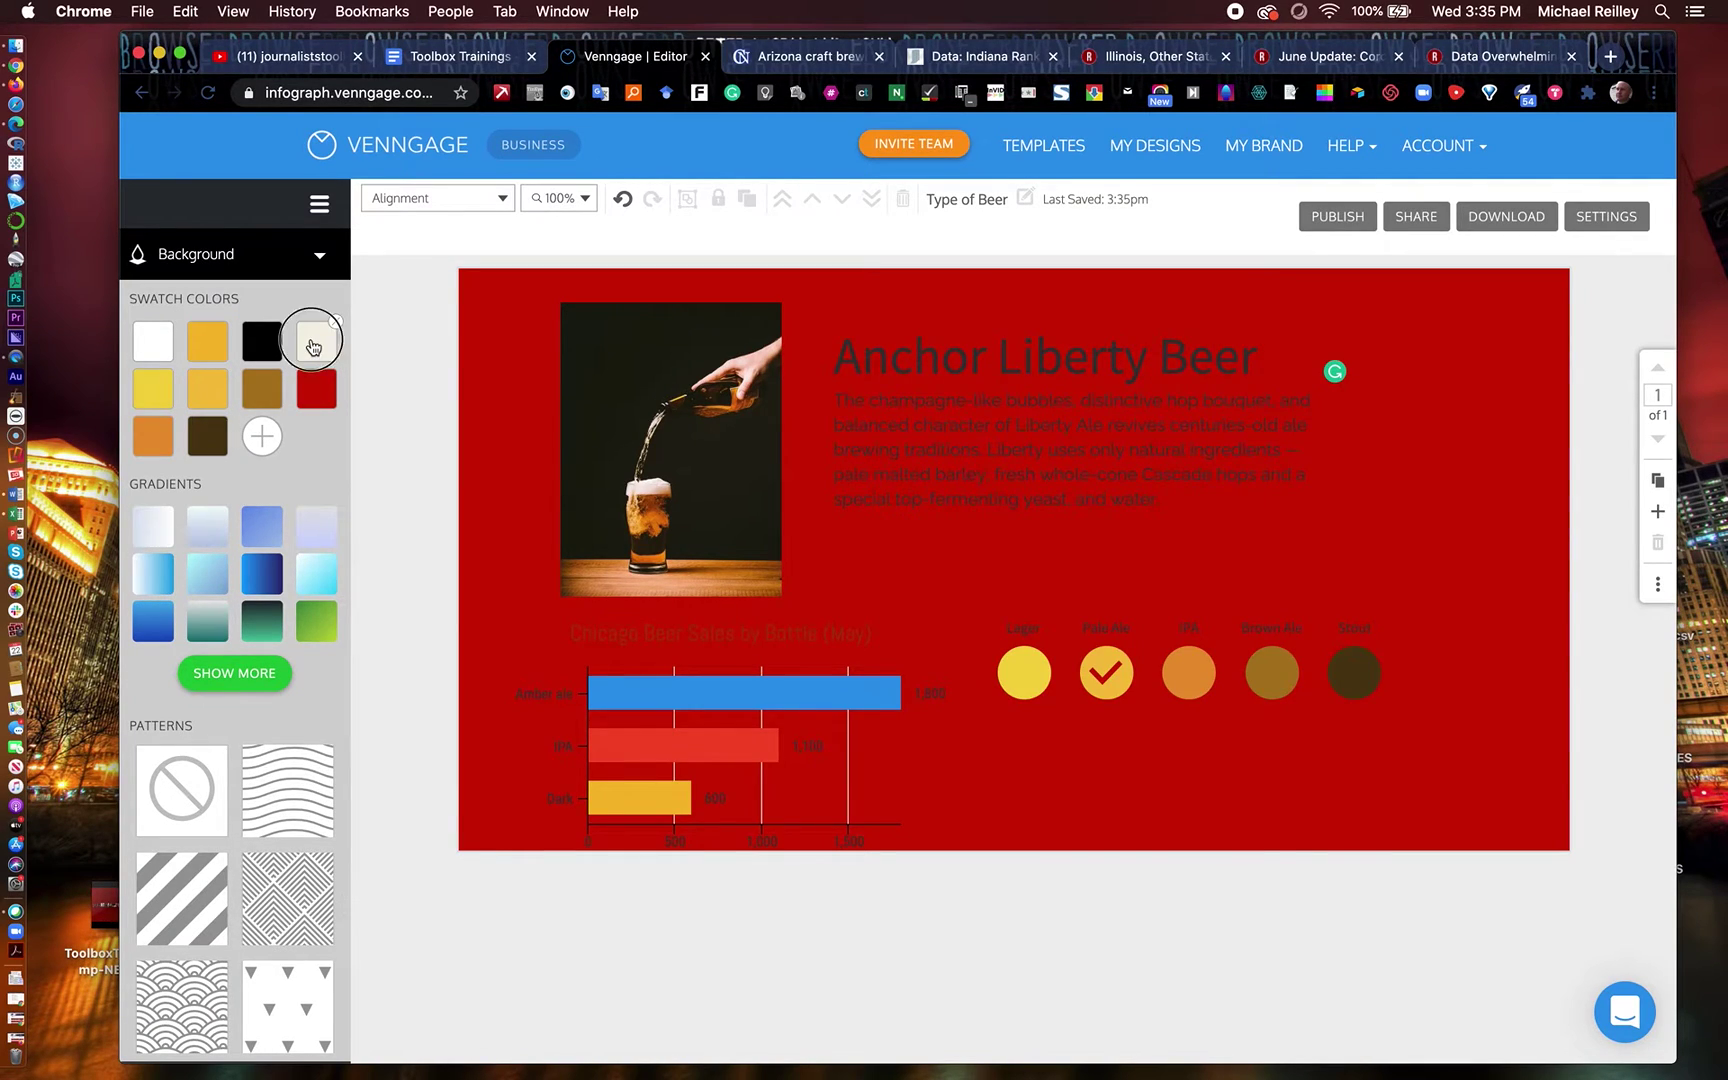
click(313, 344)
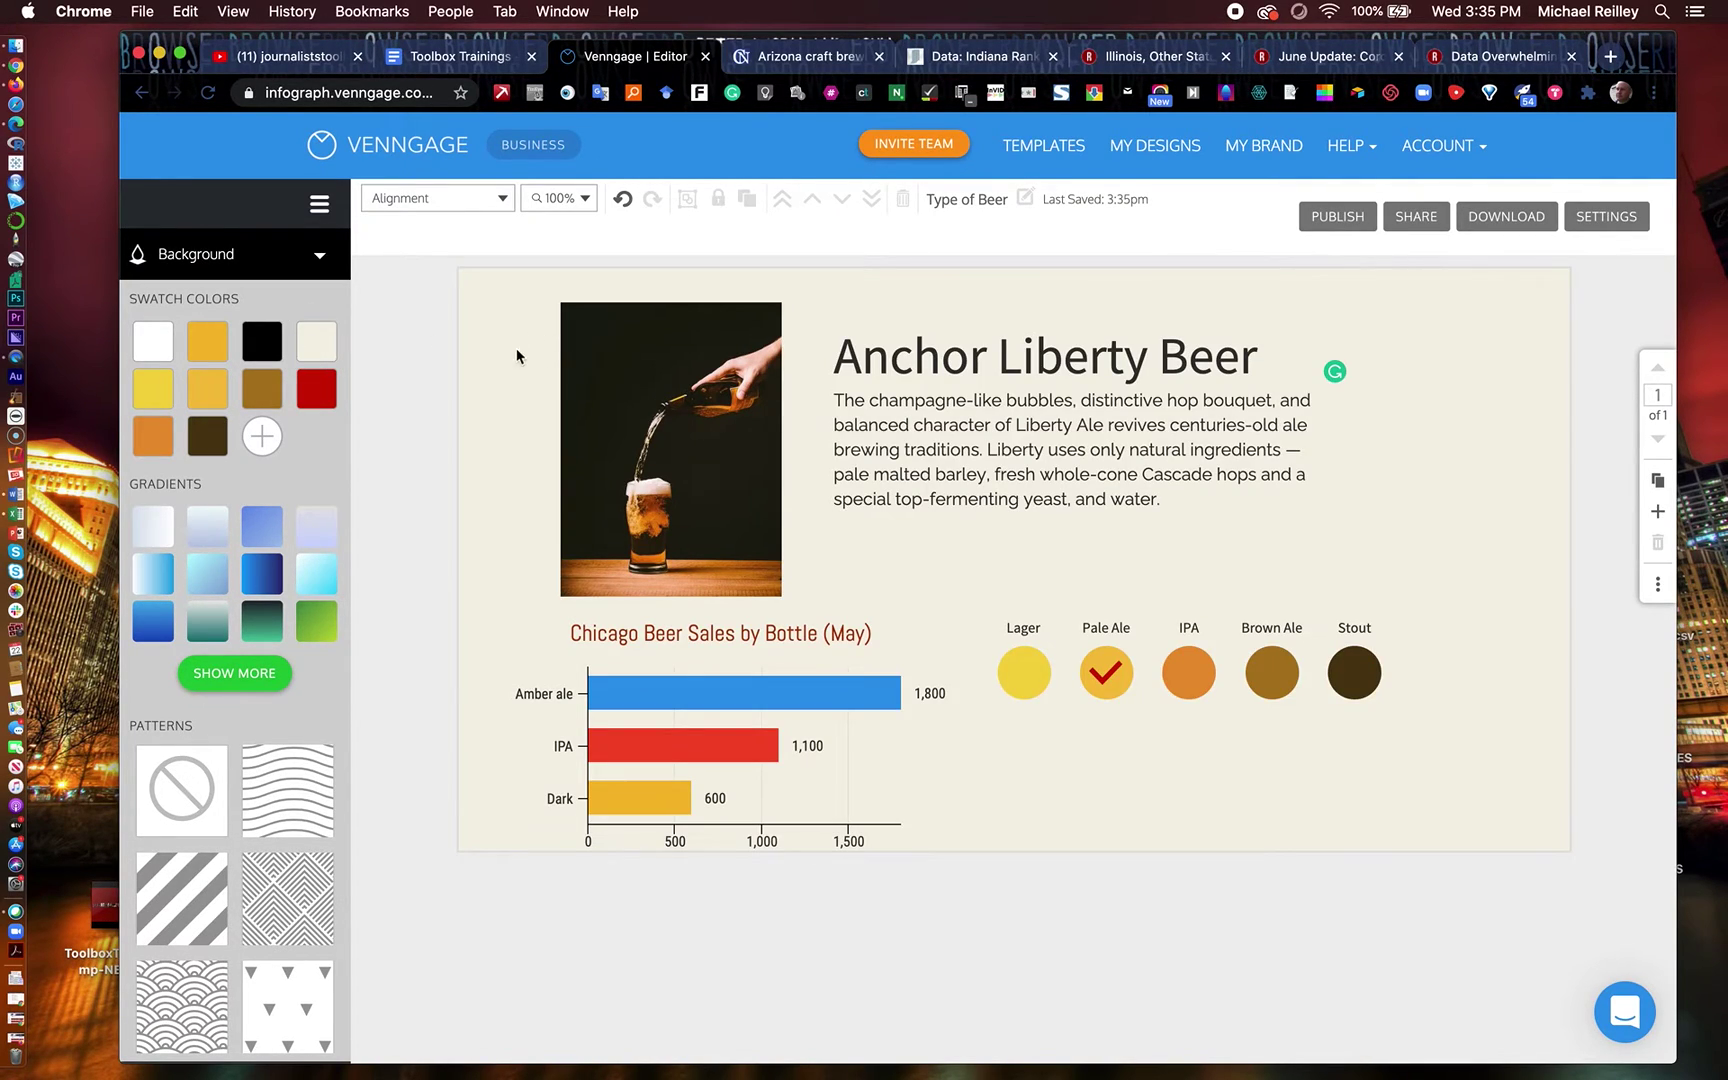
click(152, 533)
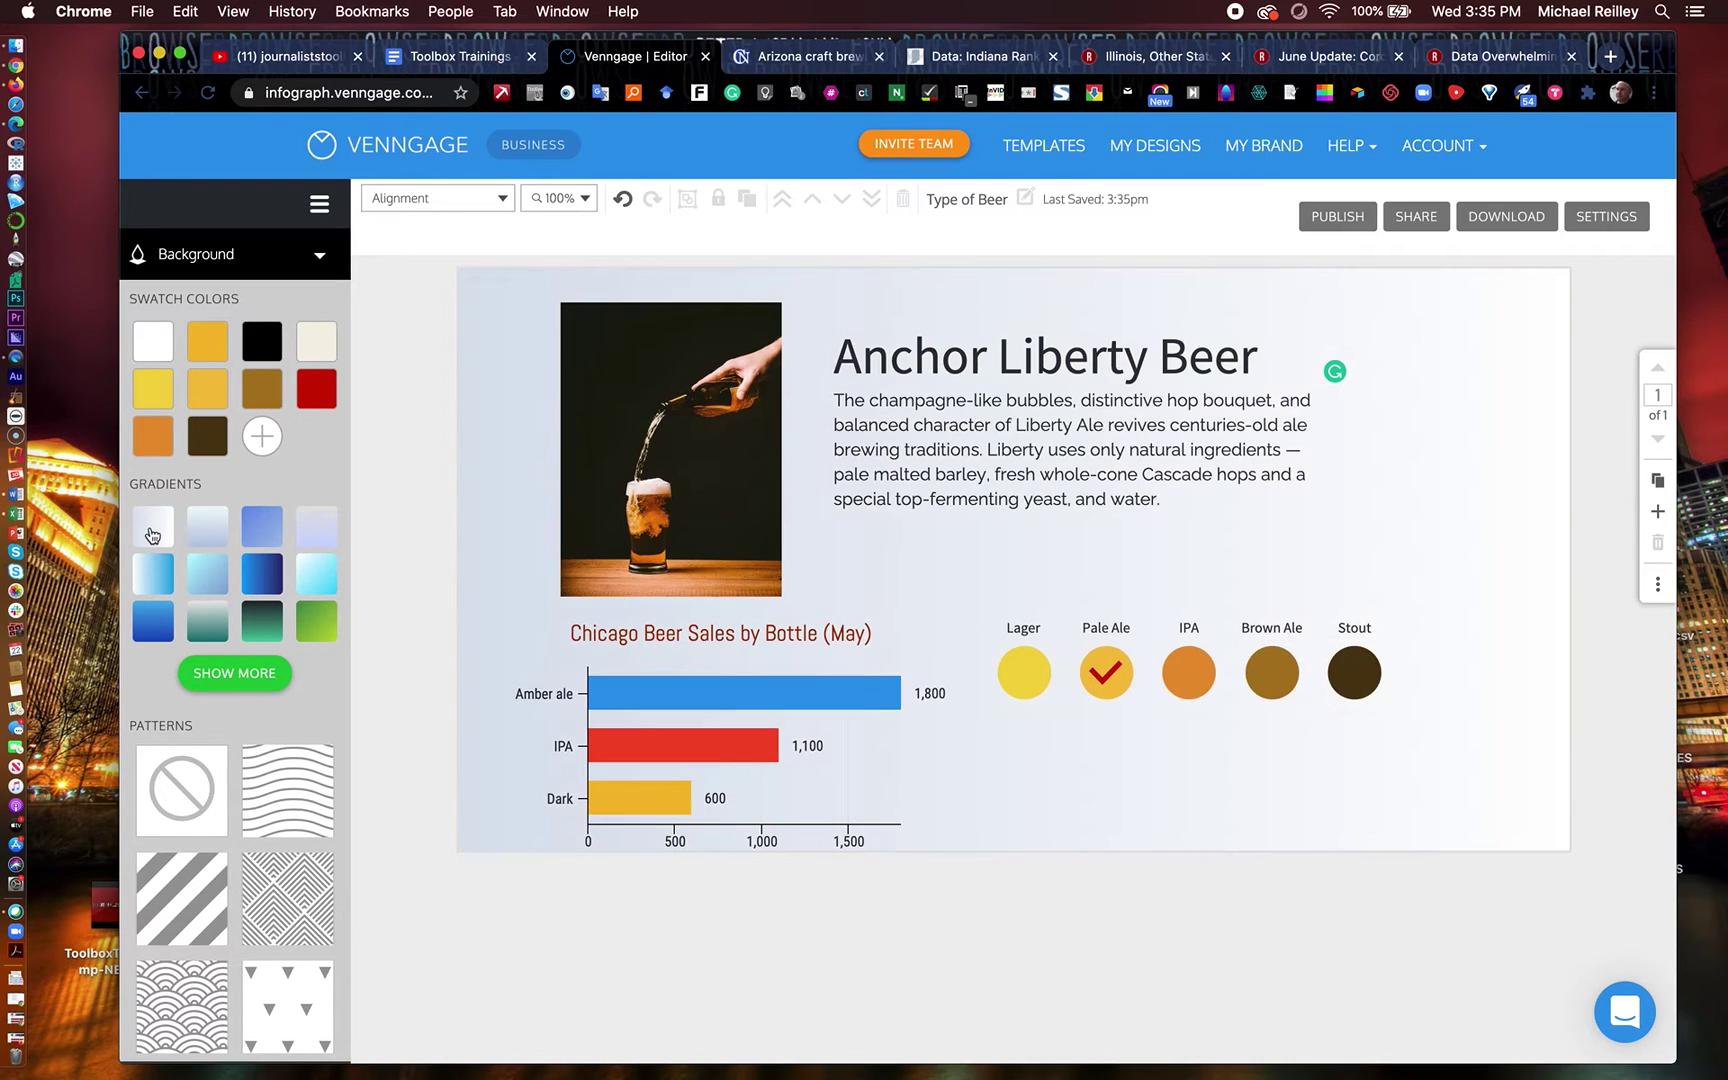
click(320, 346)
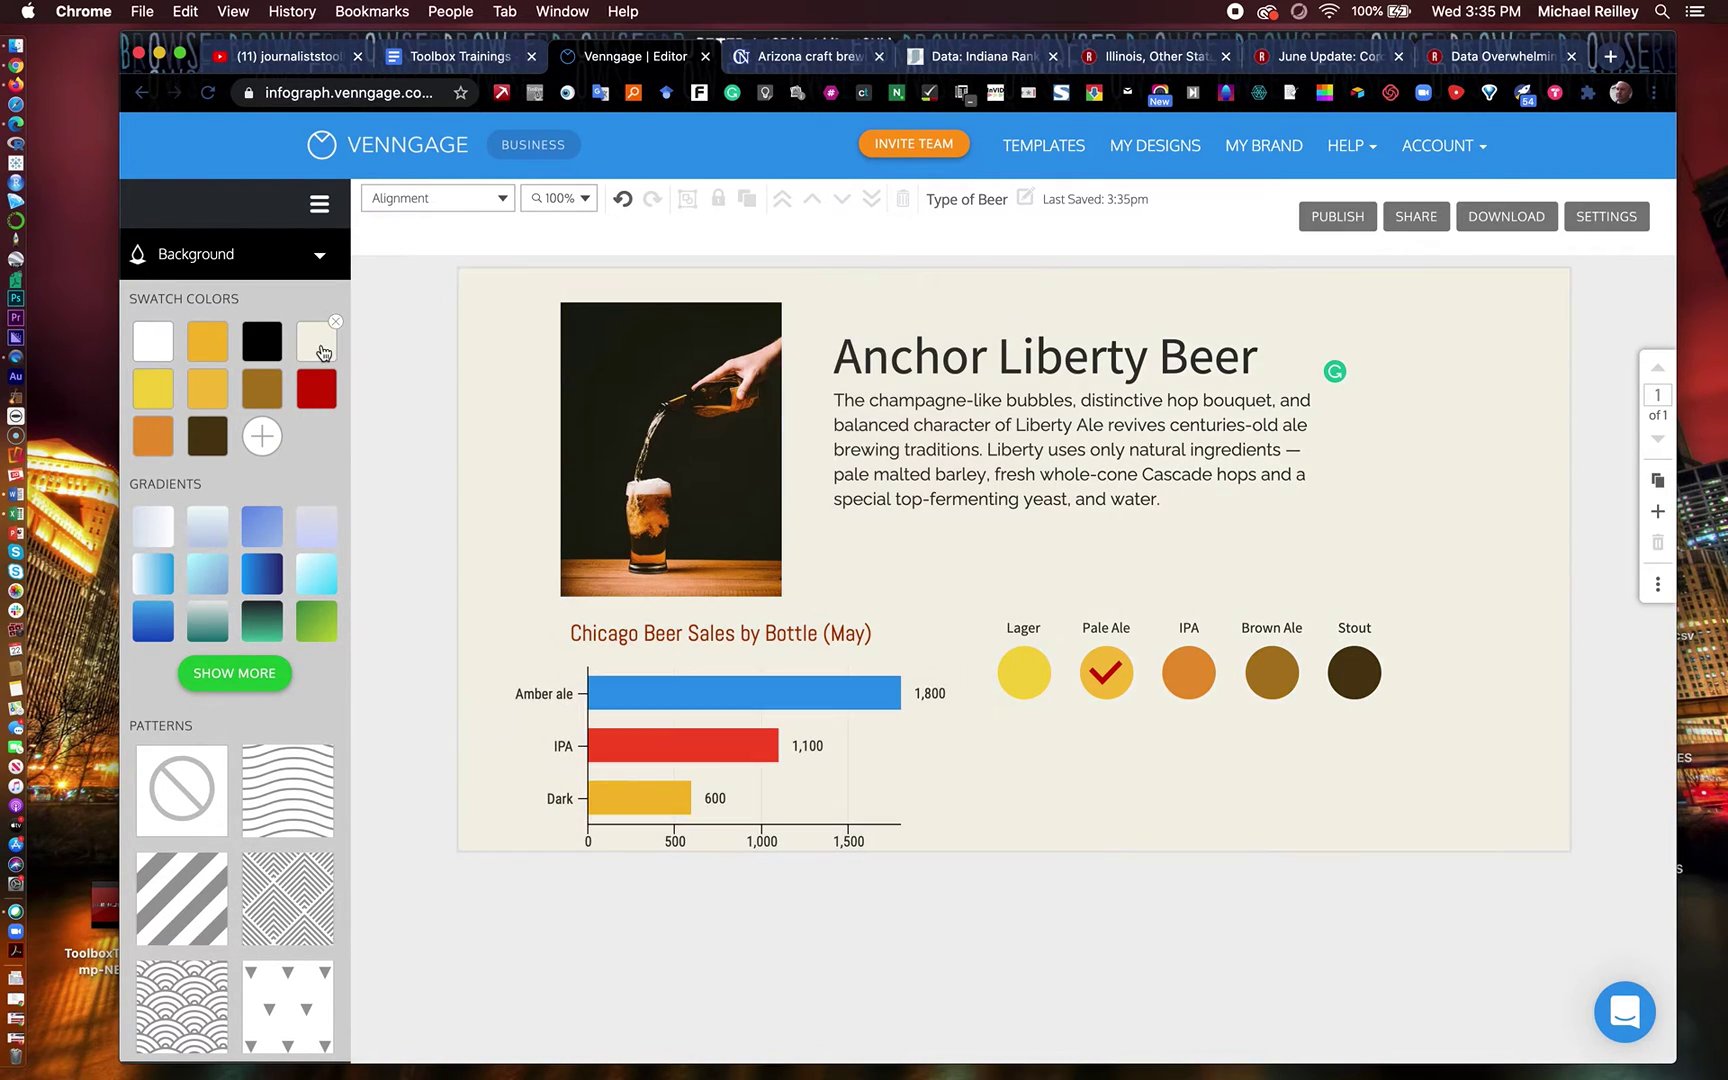
click(319, 256)
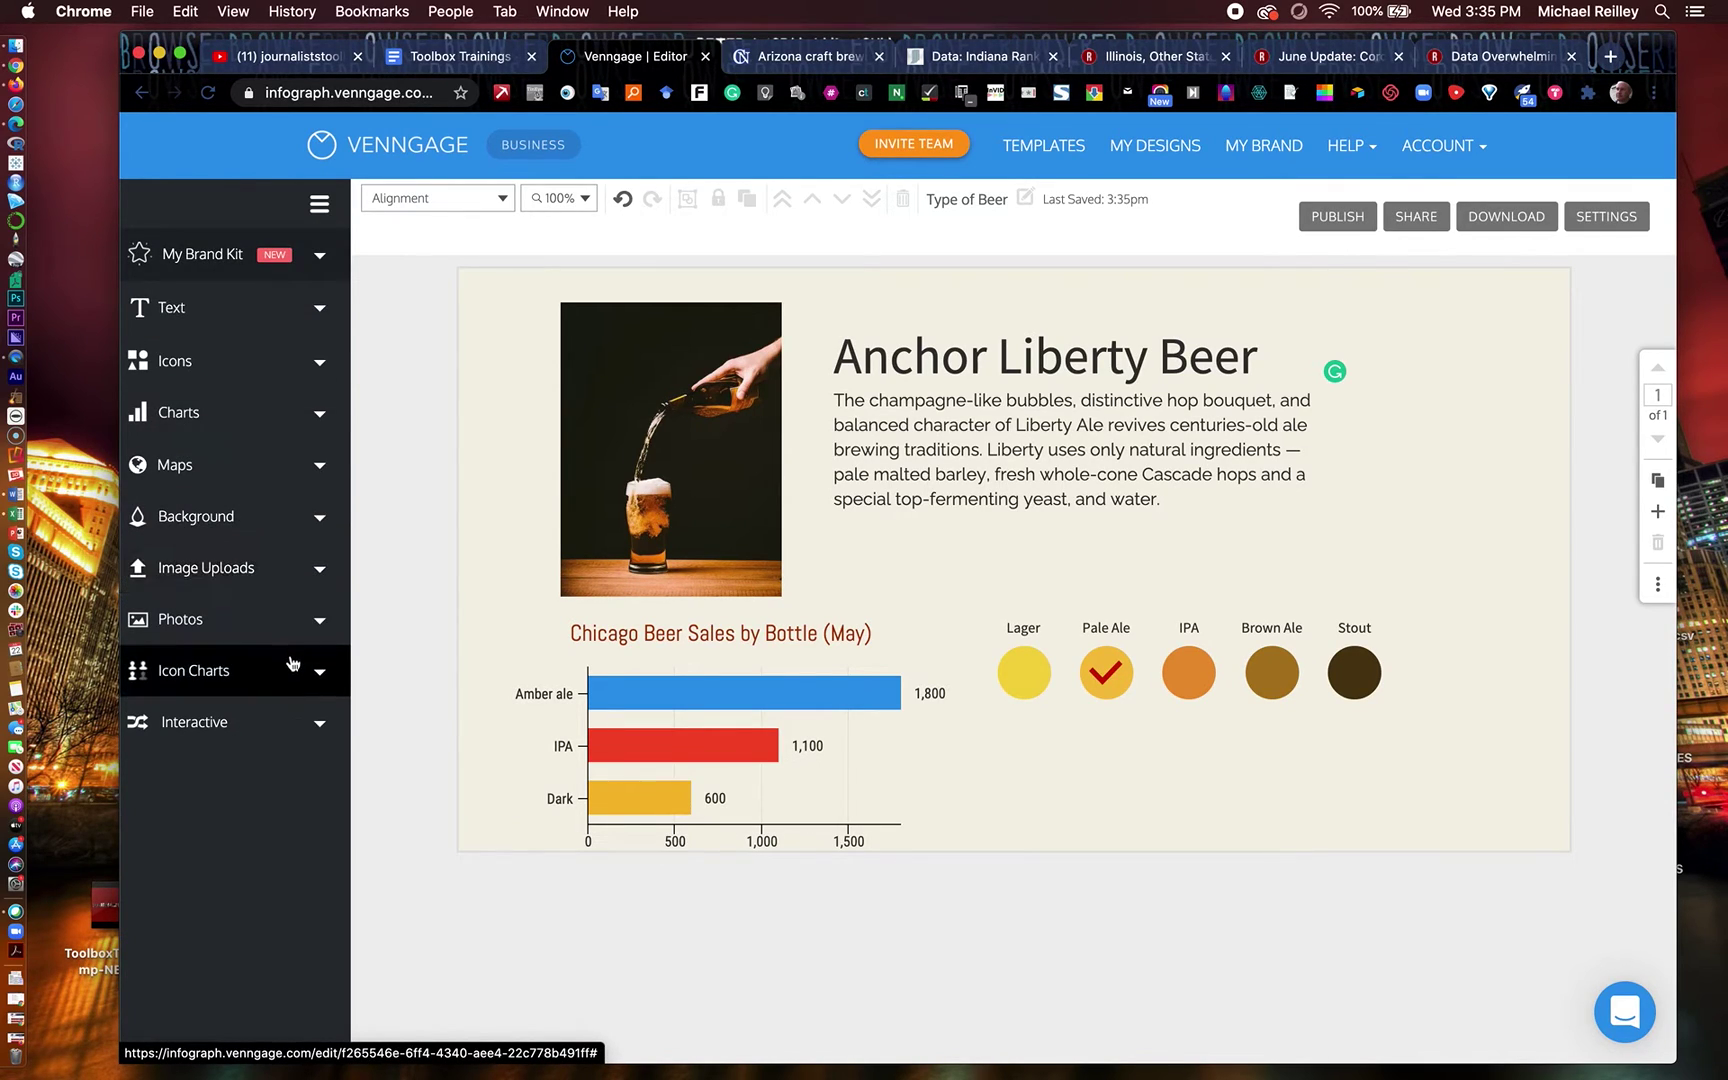
Bring up the YouTube embed prompt from Interactive and dismiss it without adding a link
click(320, 723)
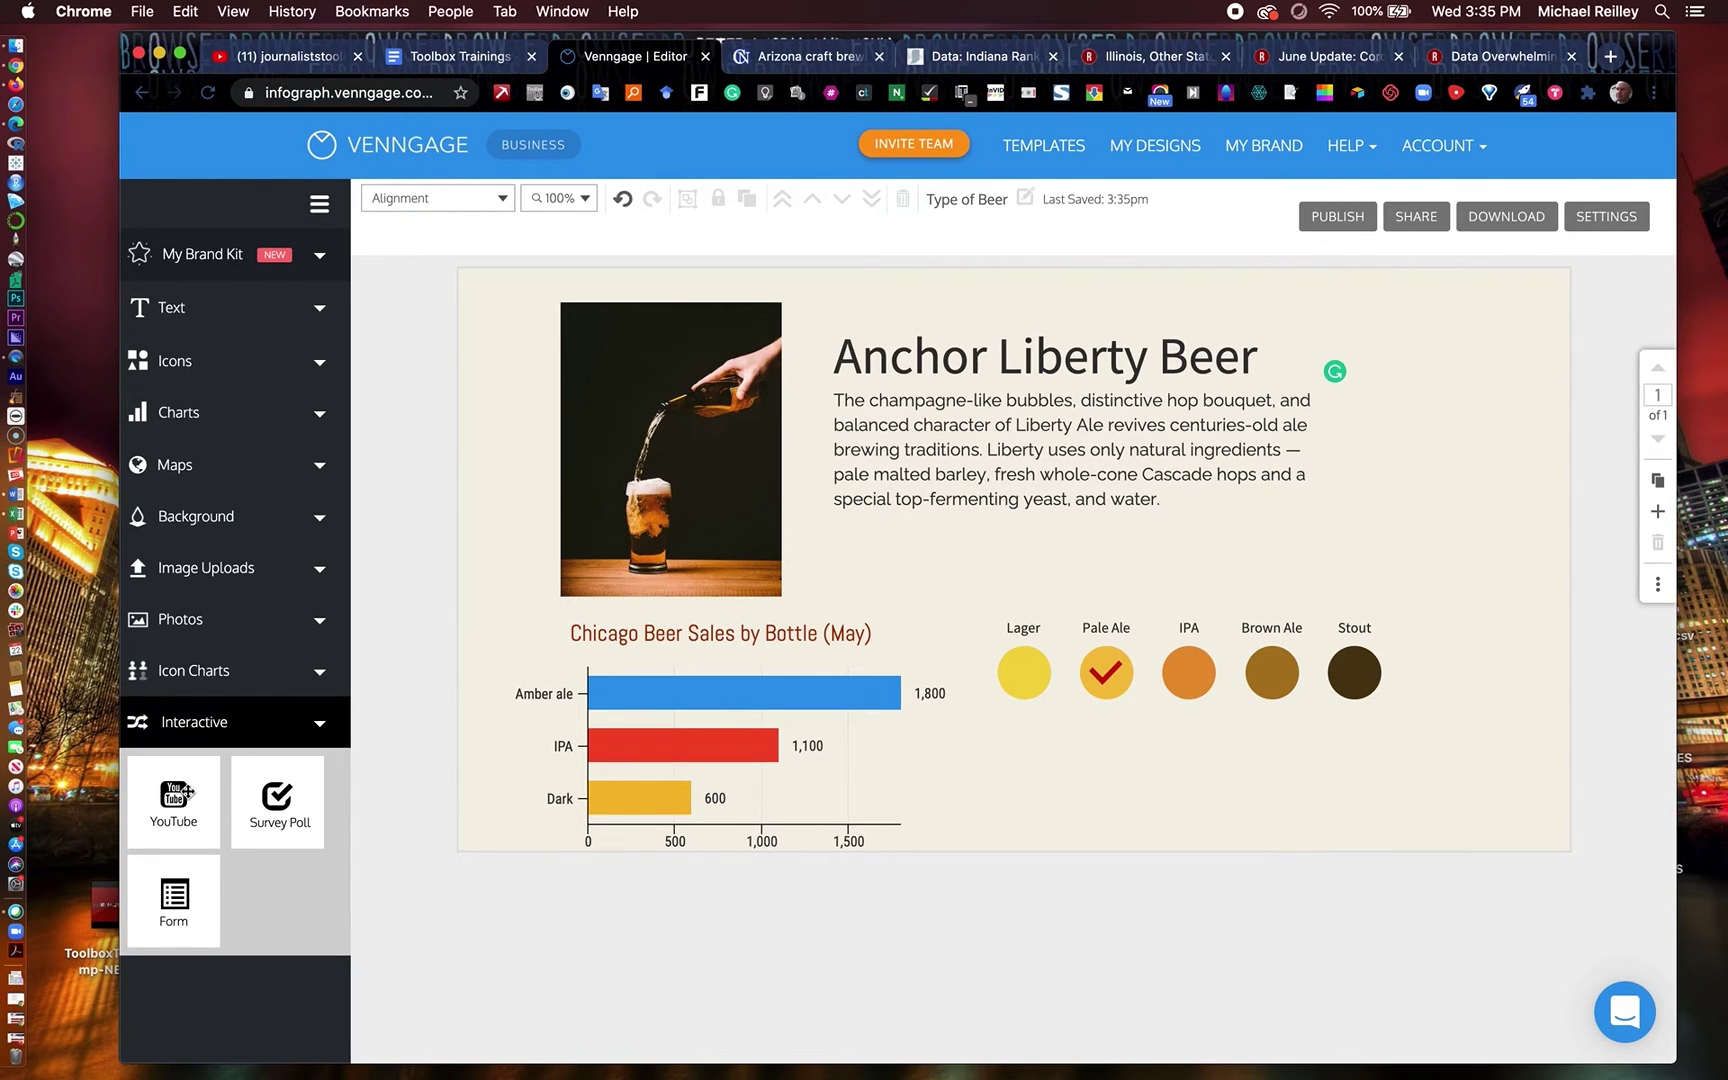
click(177, 797)
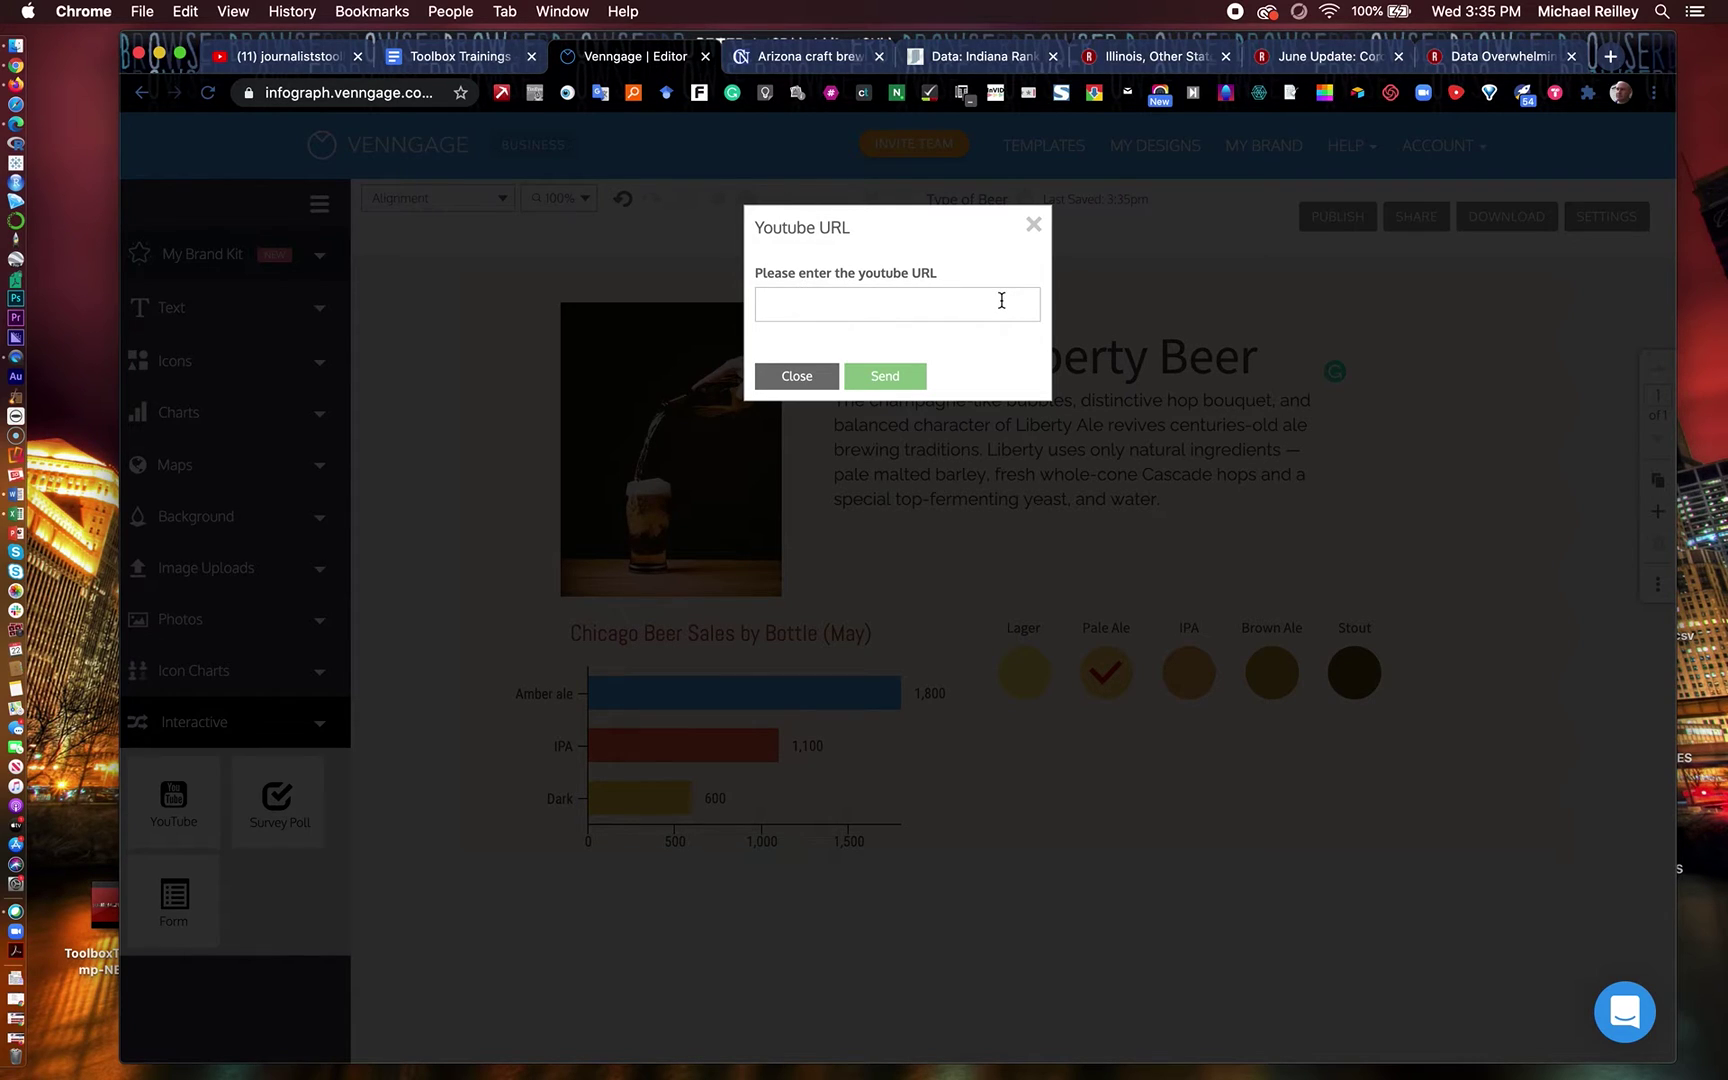
click(1034, 227)
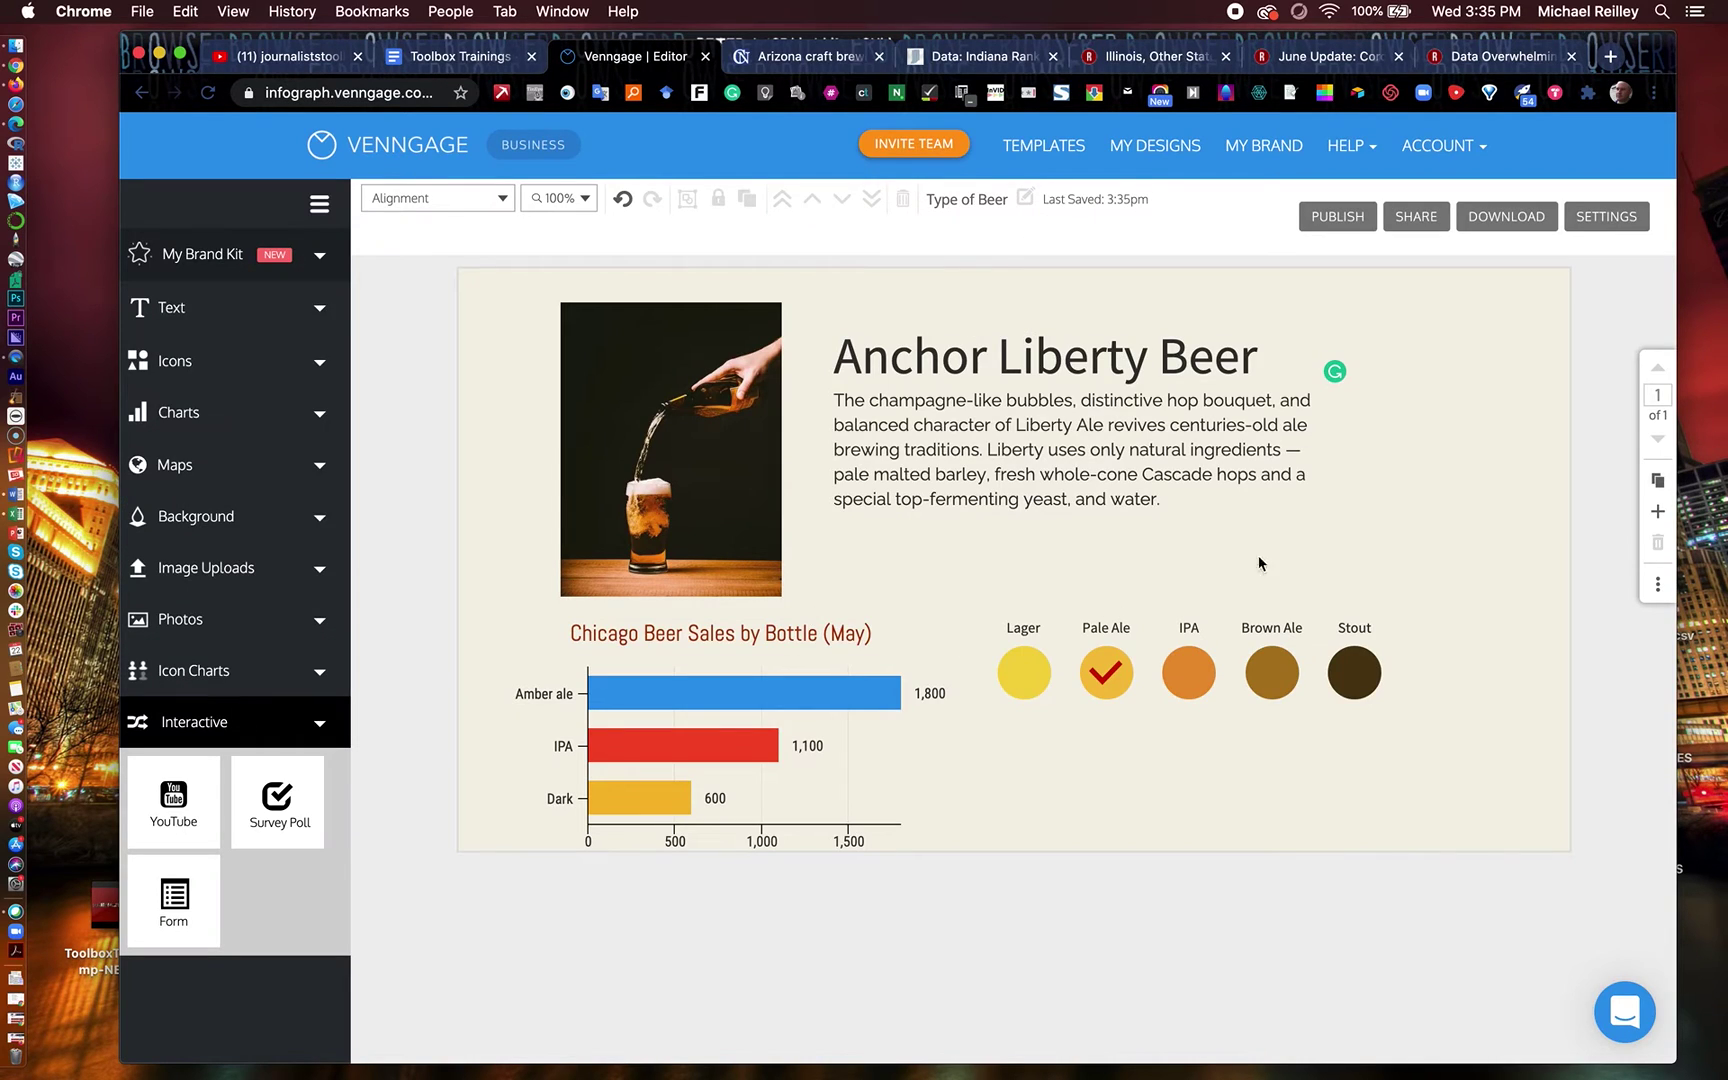
Publish the infographic under the title 'Type of Beer'
click(1342, 224)
click(1343, 300)
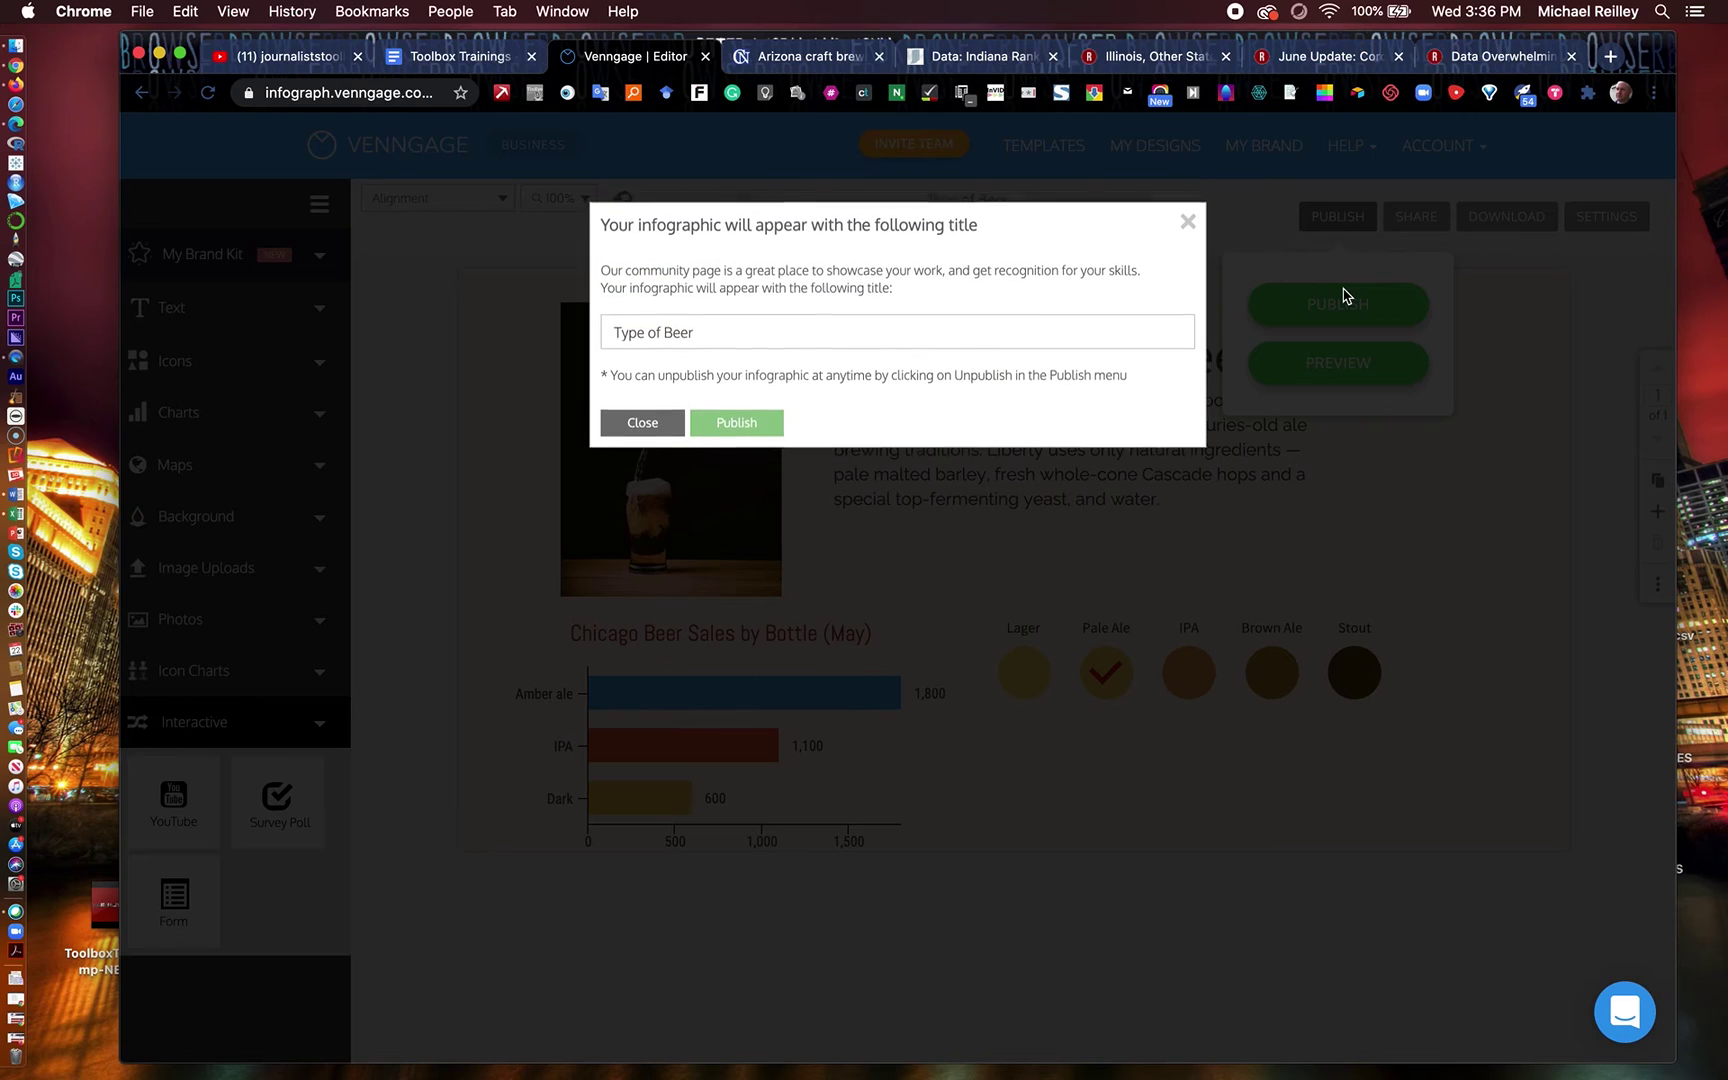
click(731, 428)
click(1268, 634)
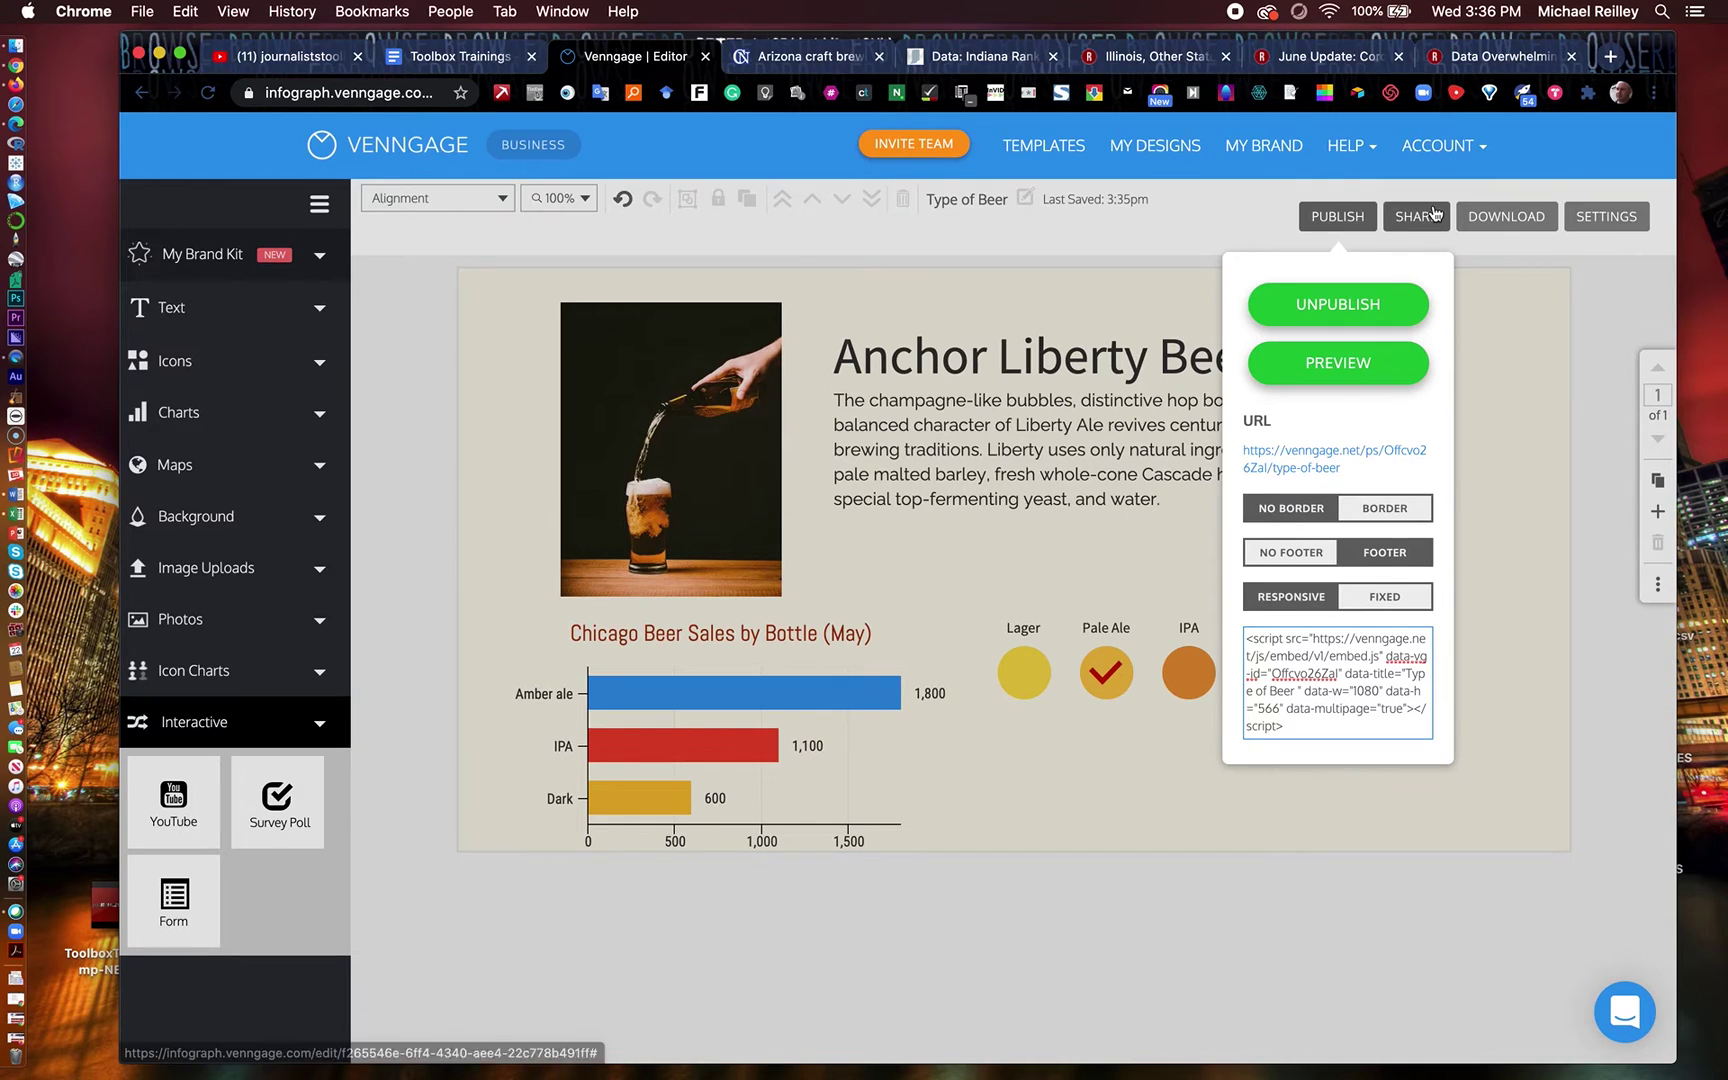
Download the infographic as a PNG image and dismiss the download notice
click(1493, 225)
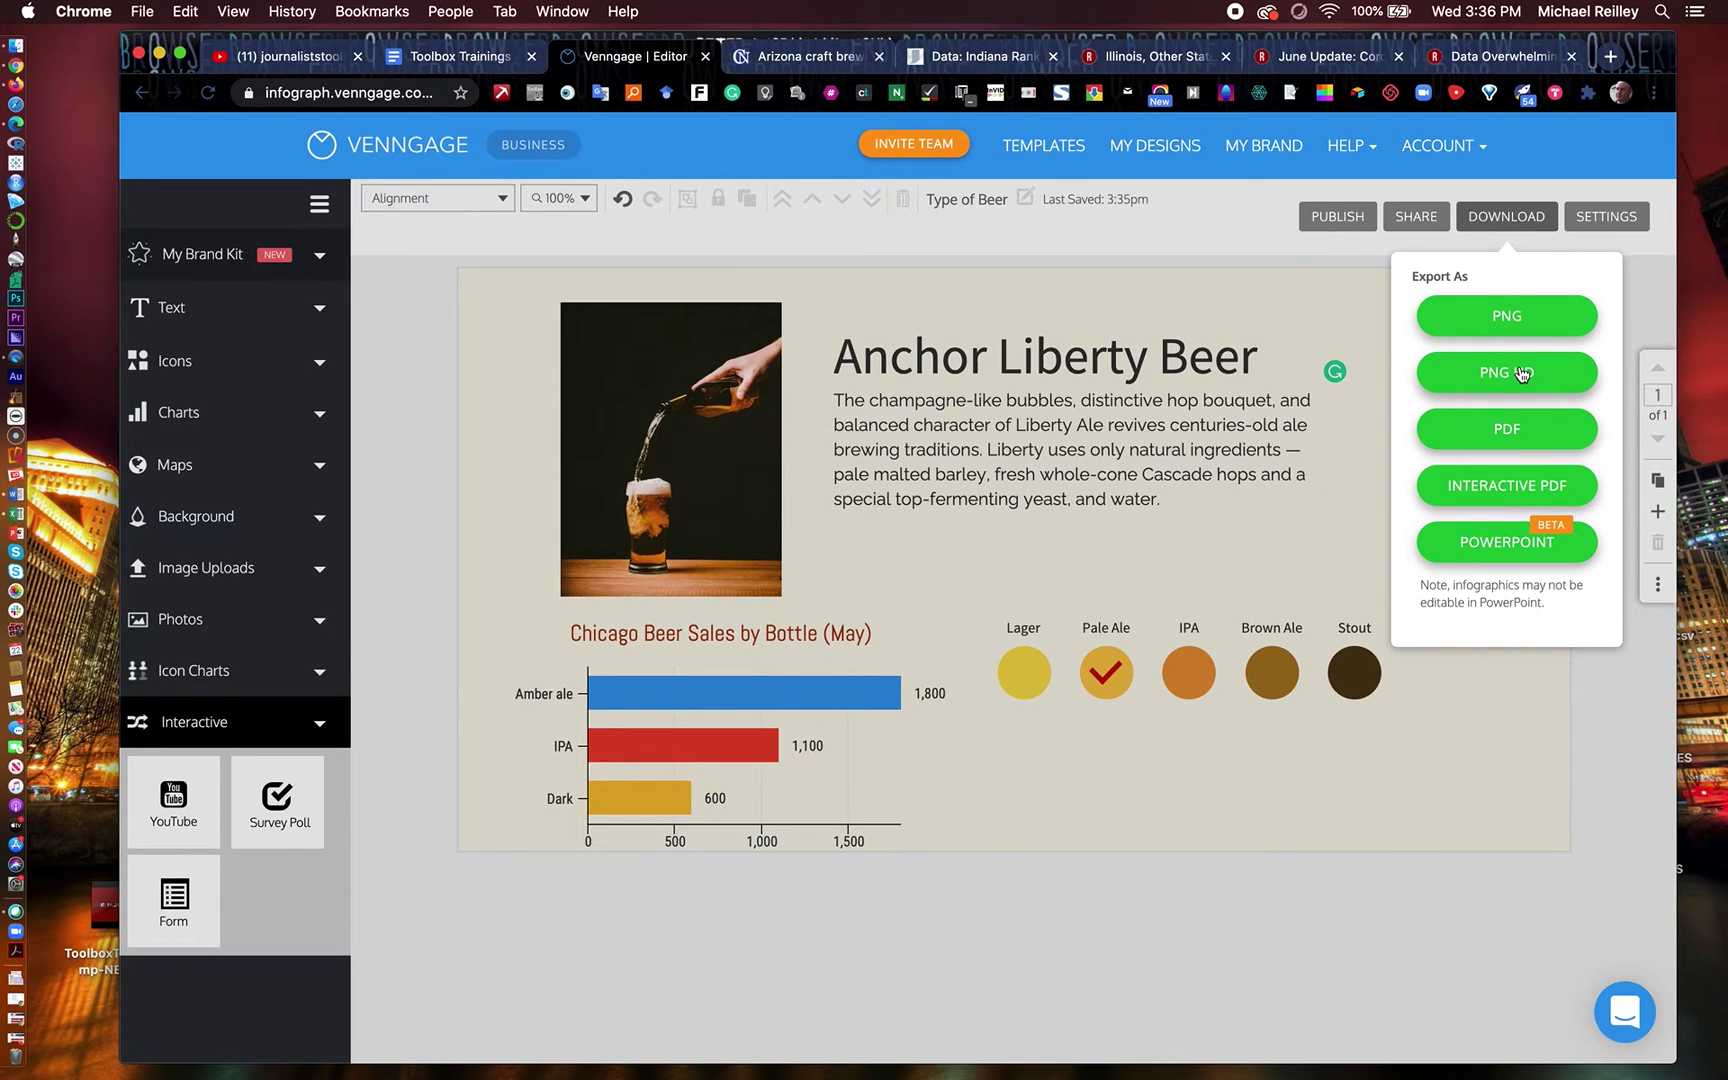
click(1508, 322)
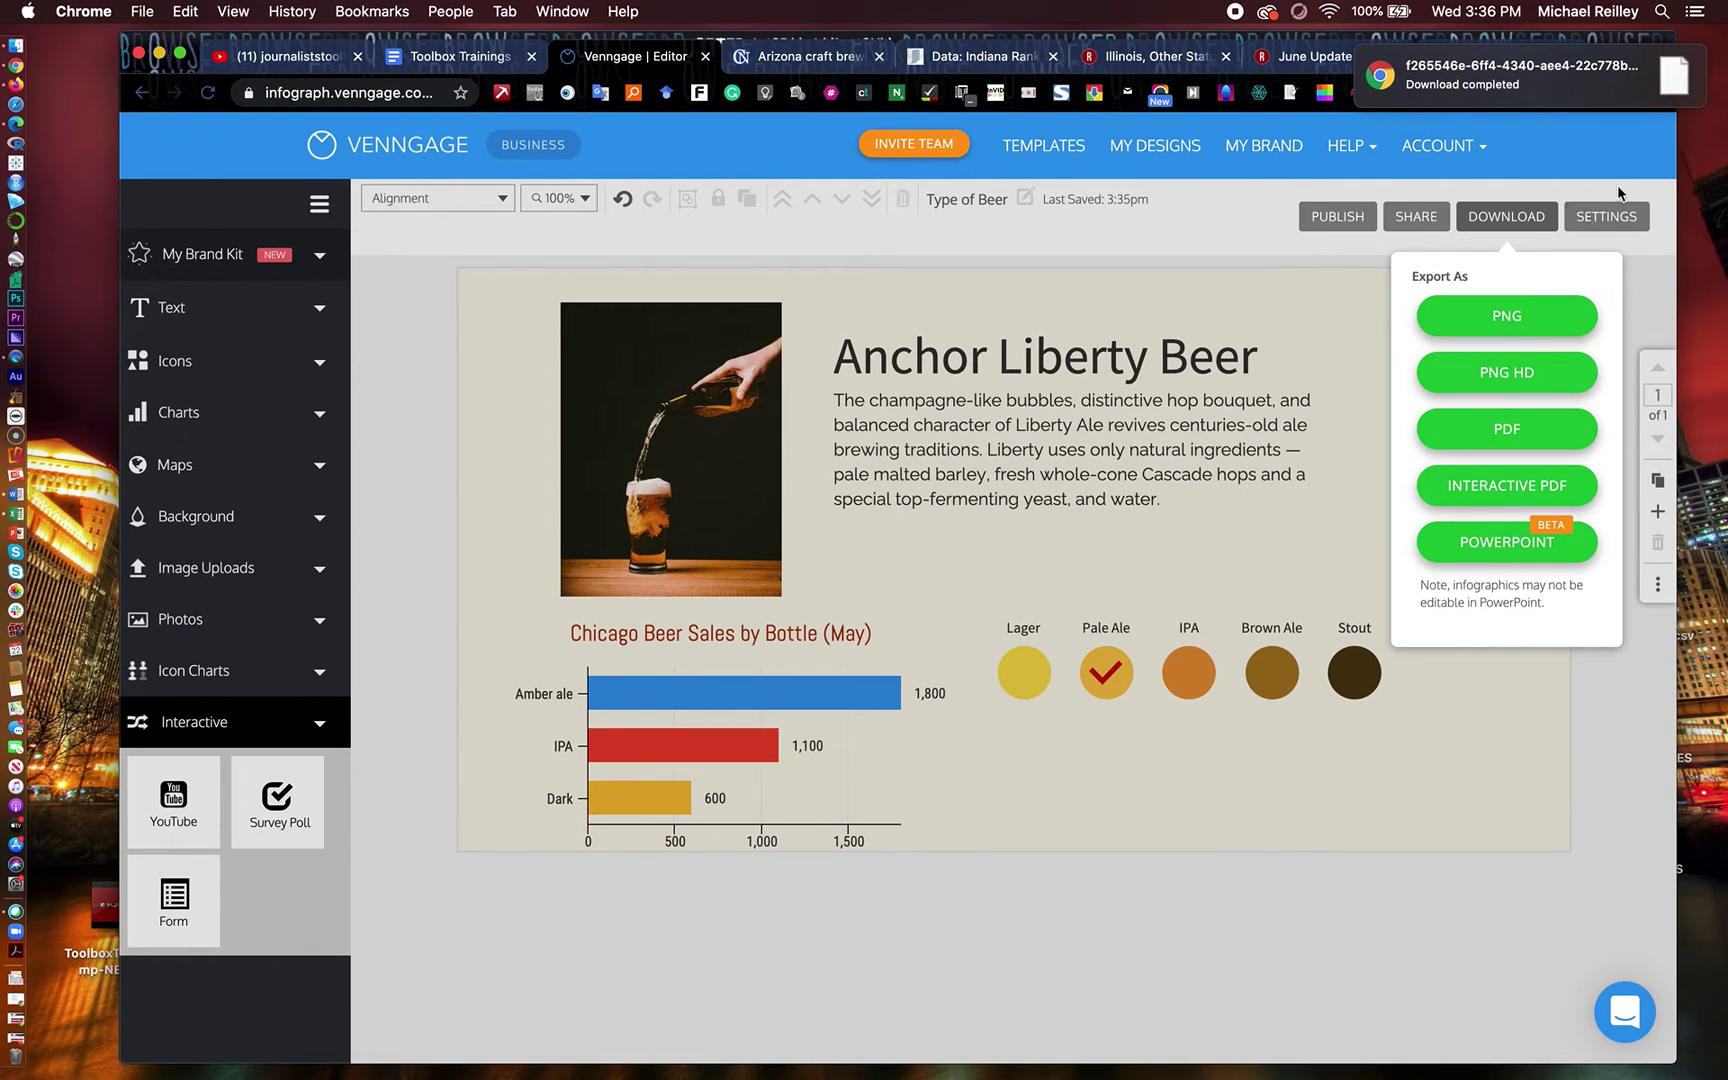
click(1669, 70)
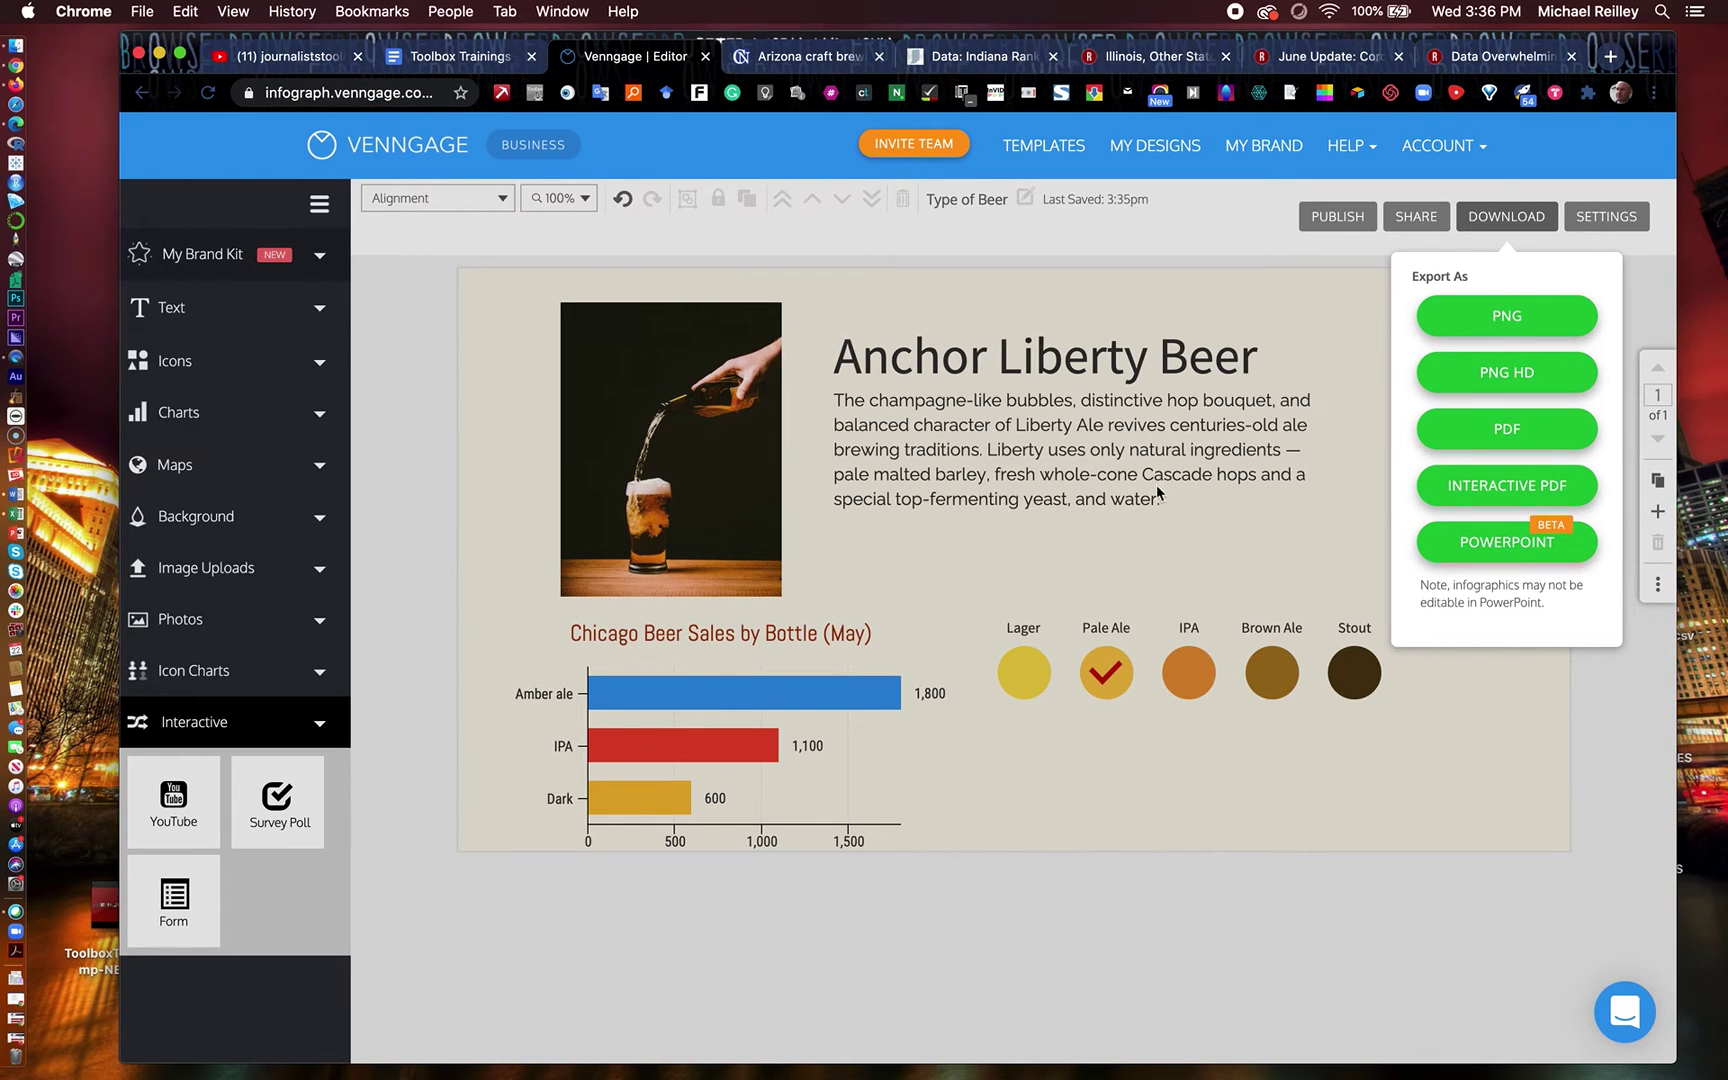
click(320, 468)
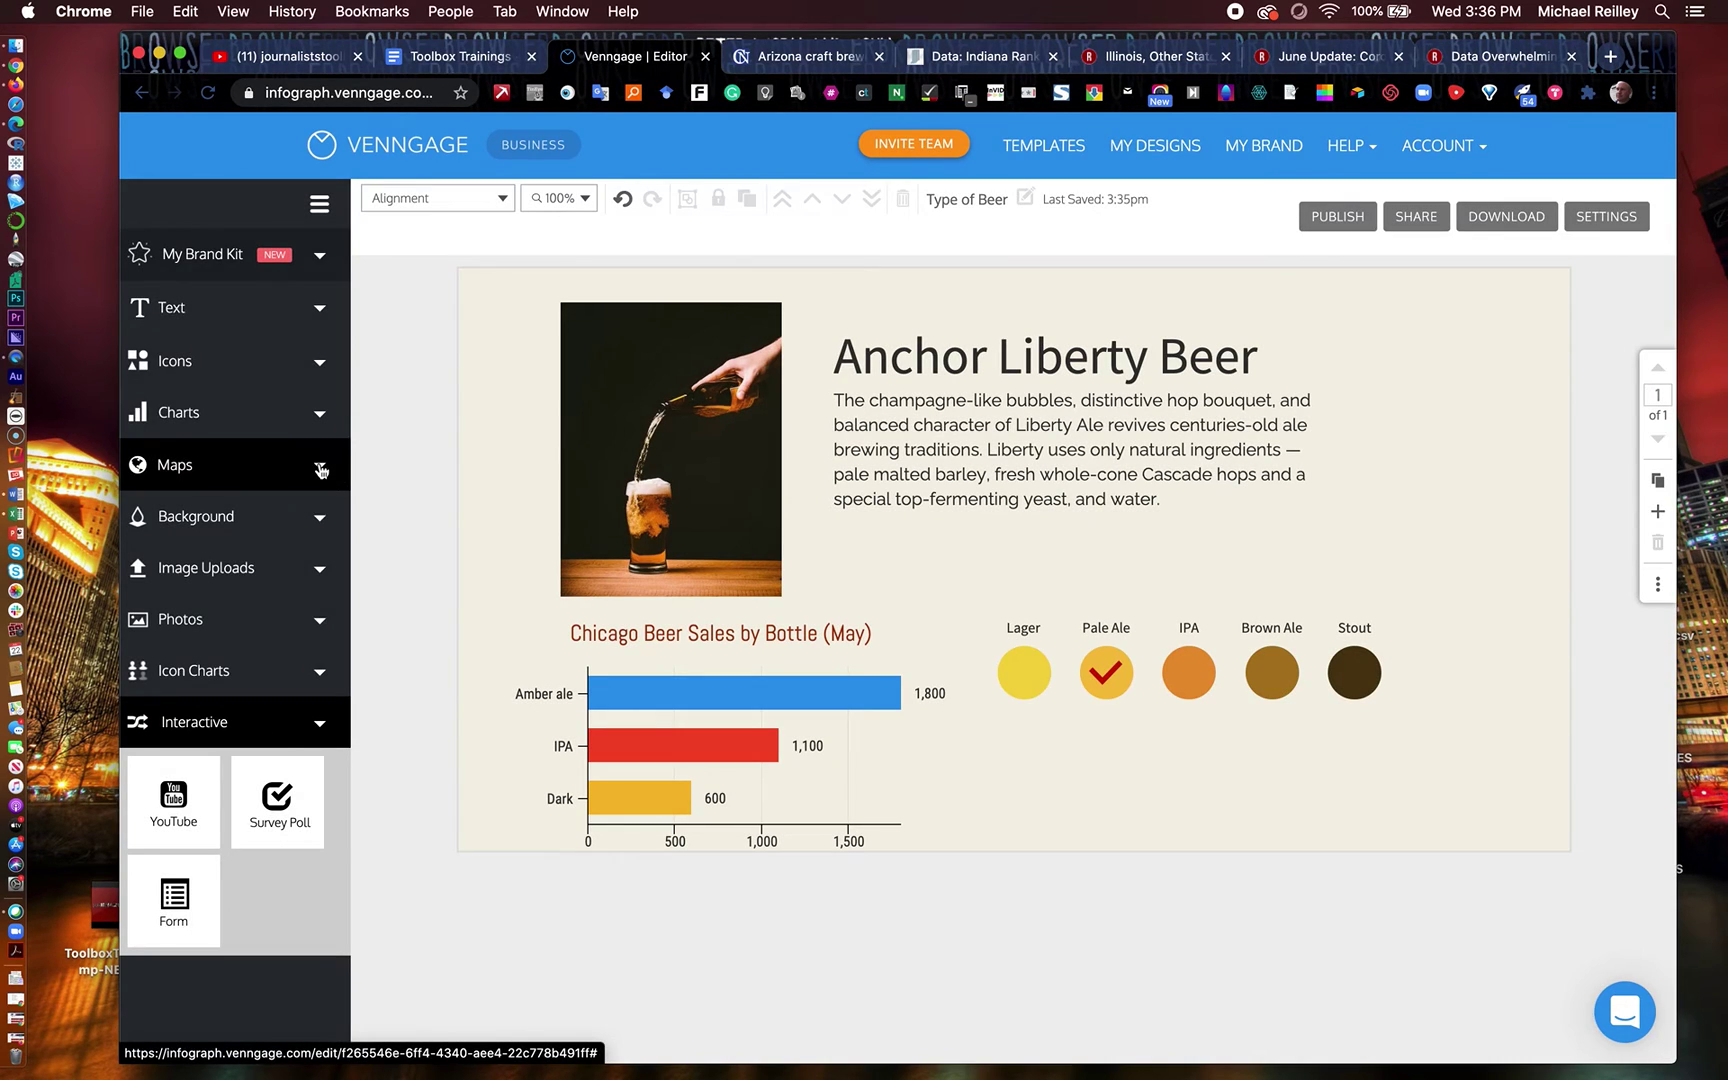
Place a Florida county map at the top right and view its county data table
click(320, 468)
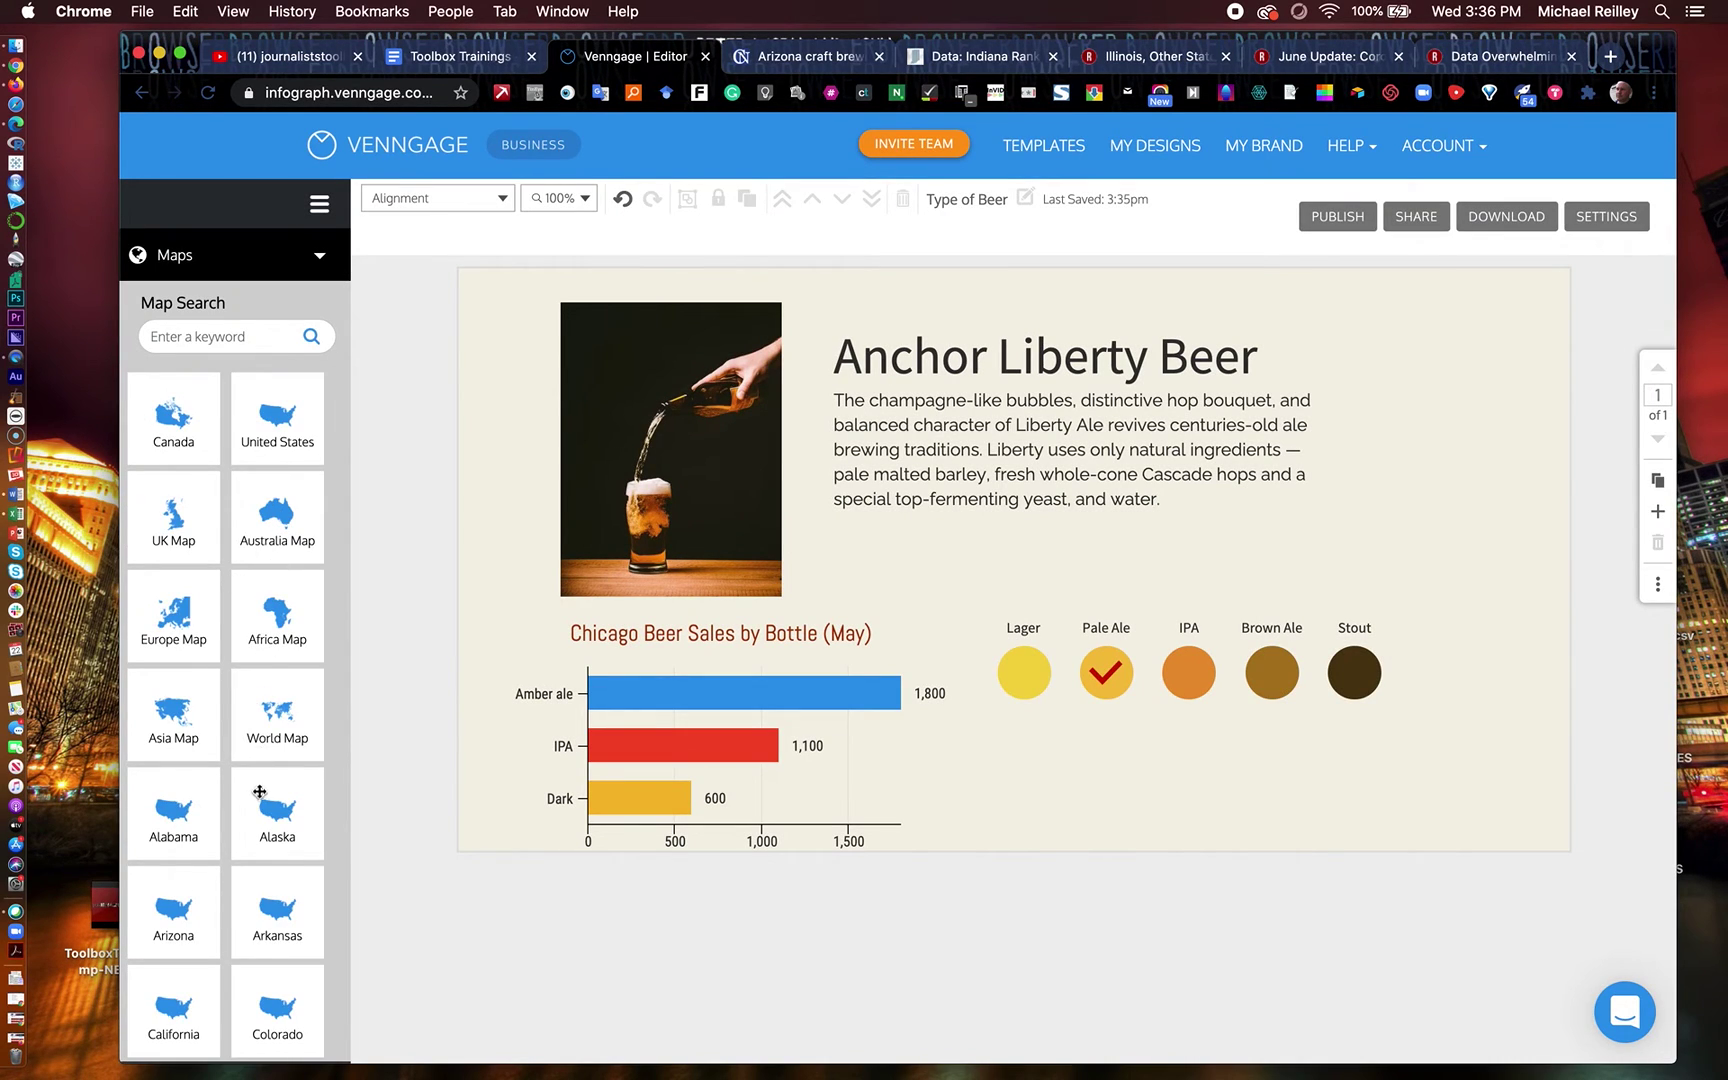
scroll(262, 800, down, 5)
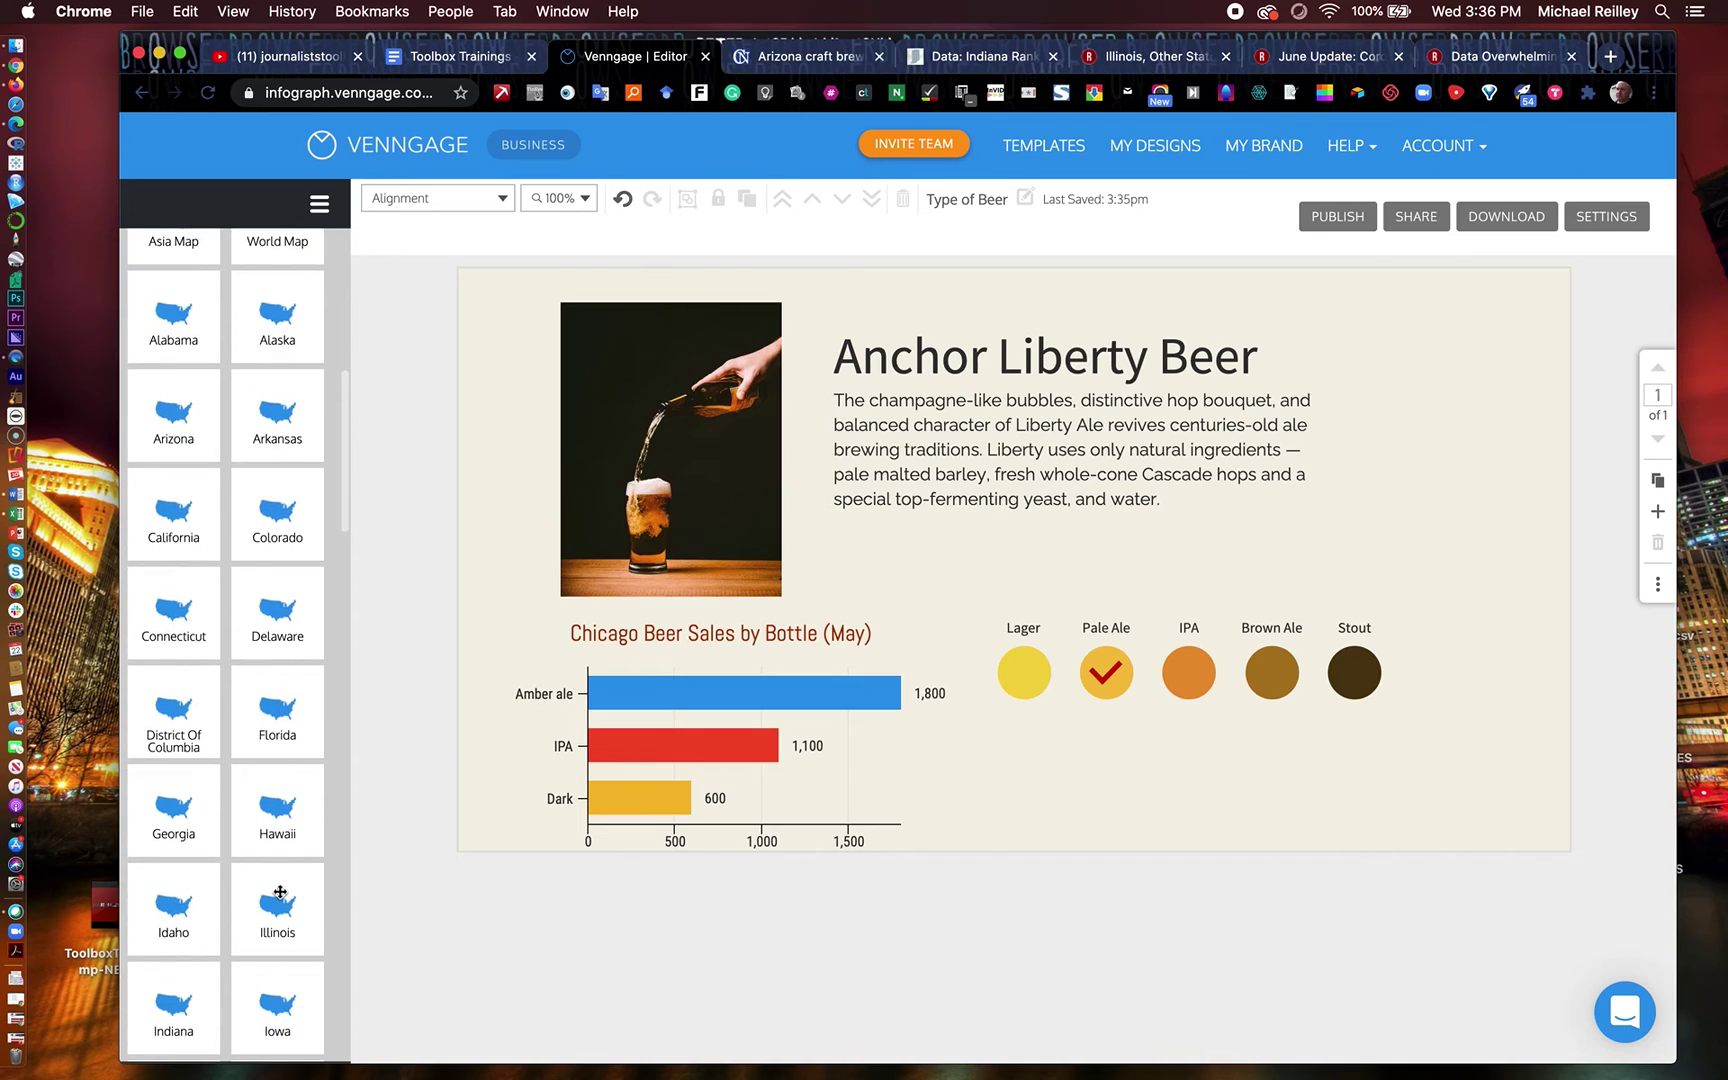
click(283, 716)
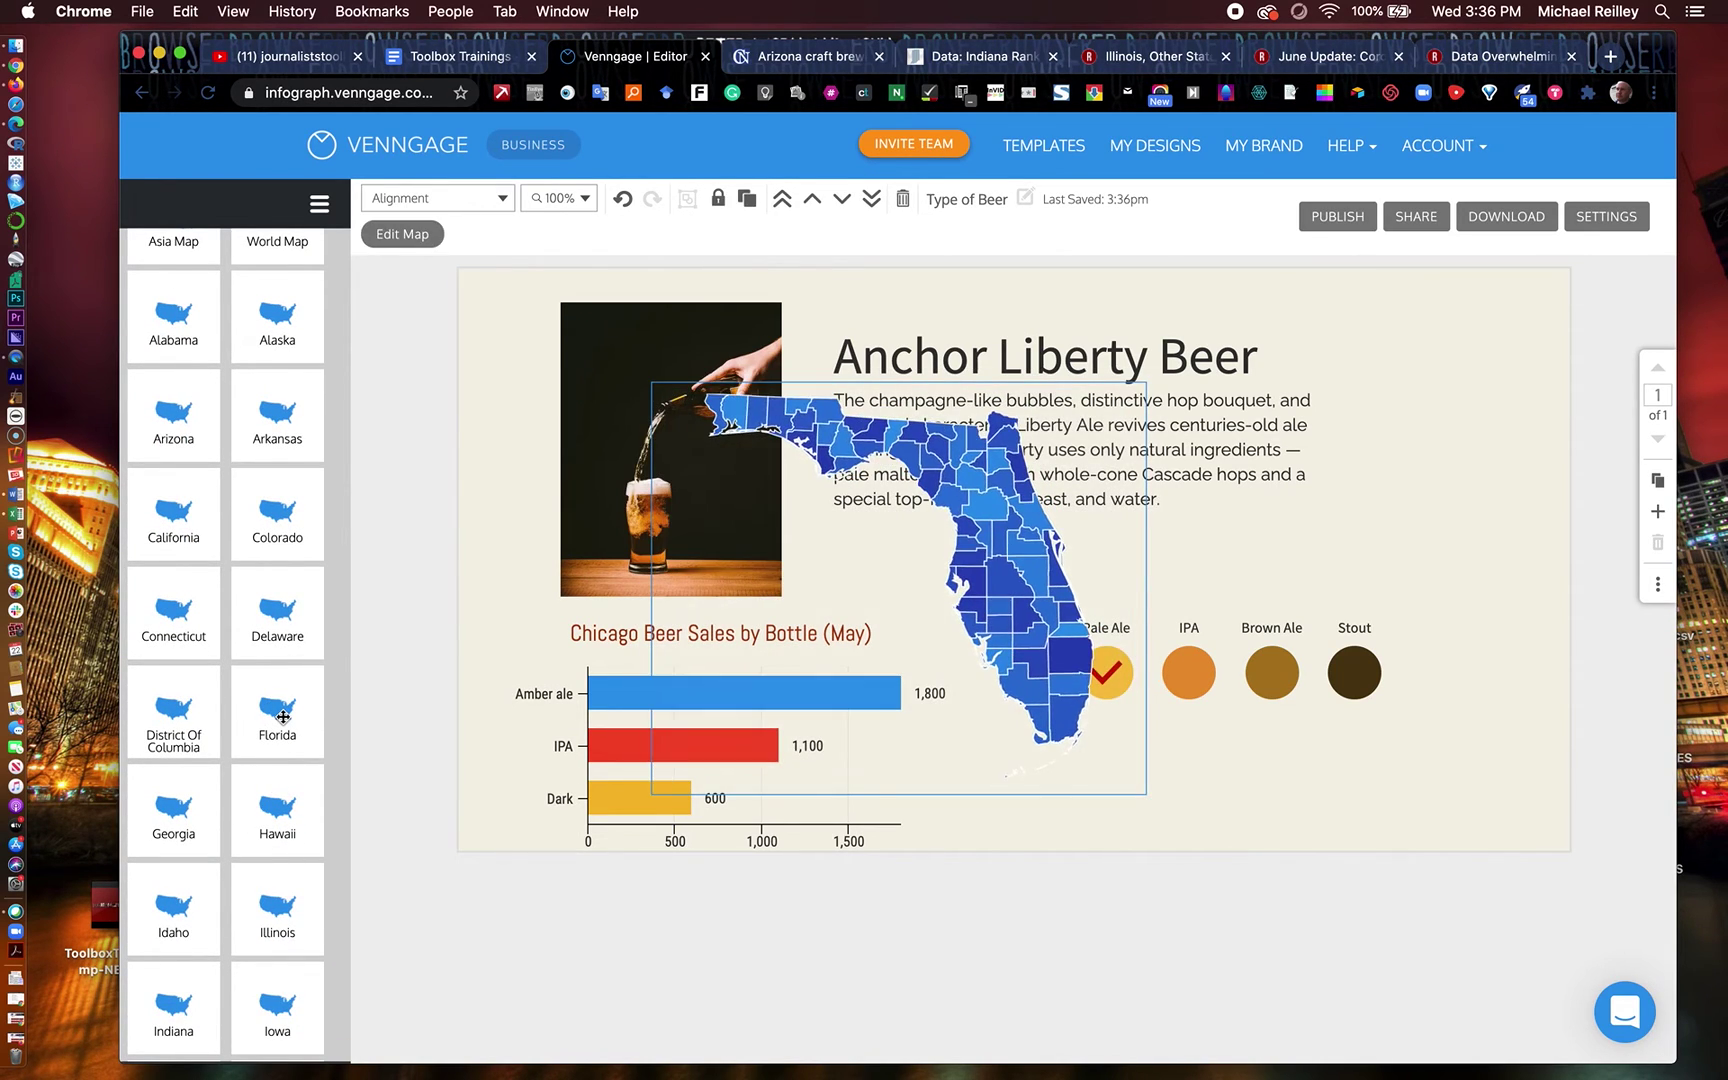
drag(790, 498, 1270, 388)
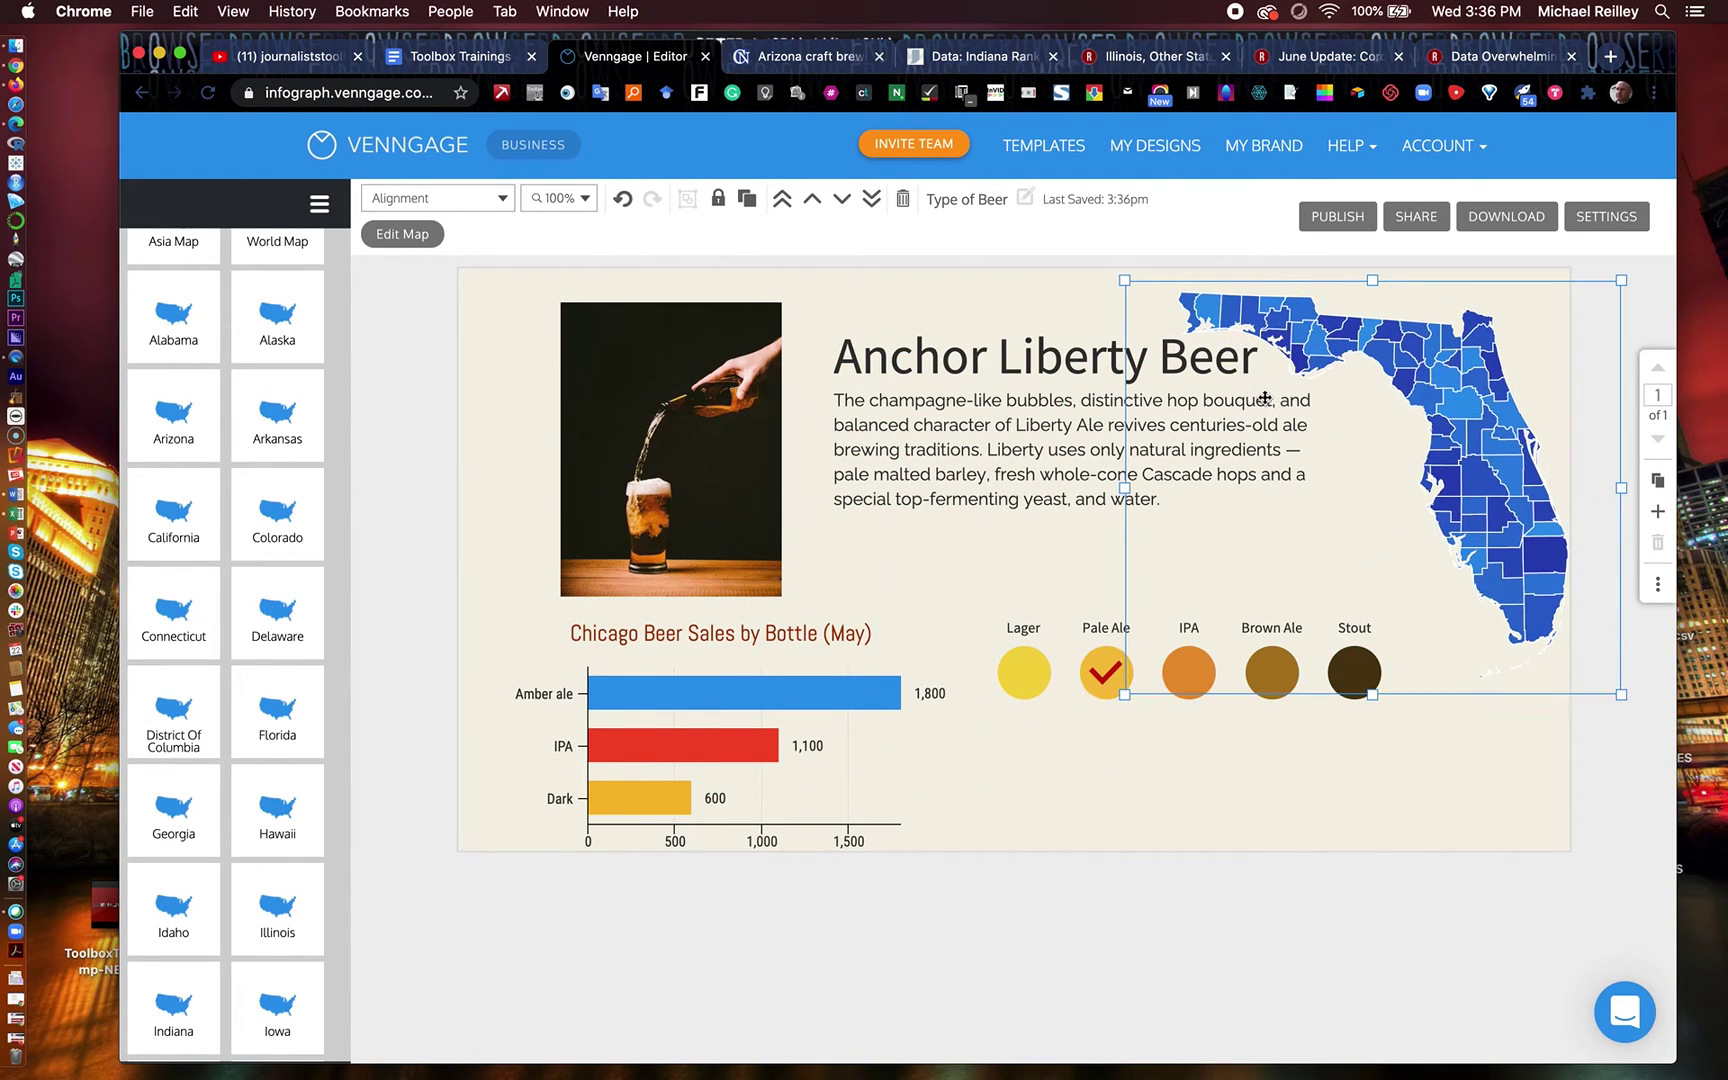
double_click(1437, 390)
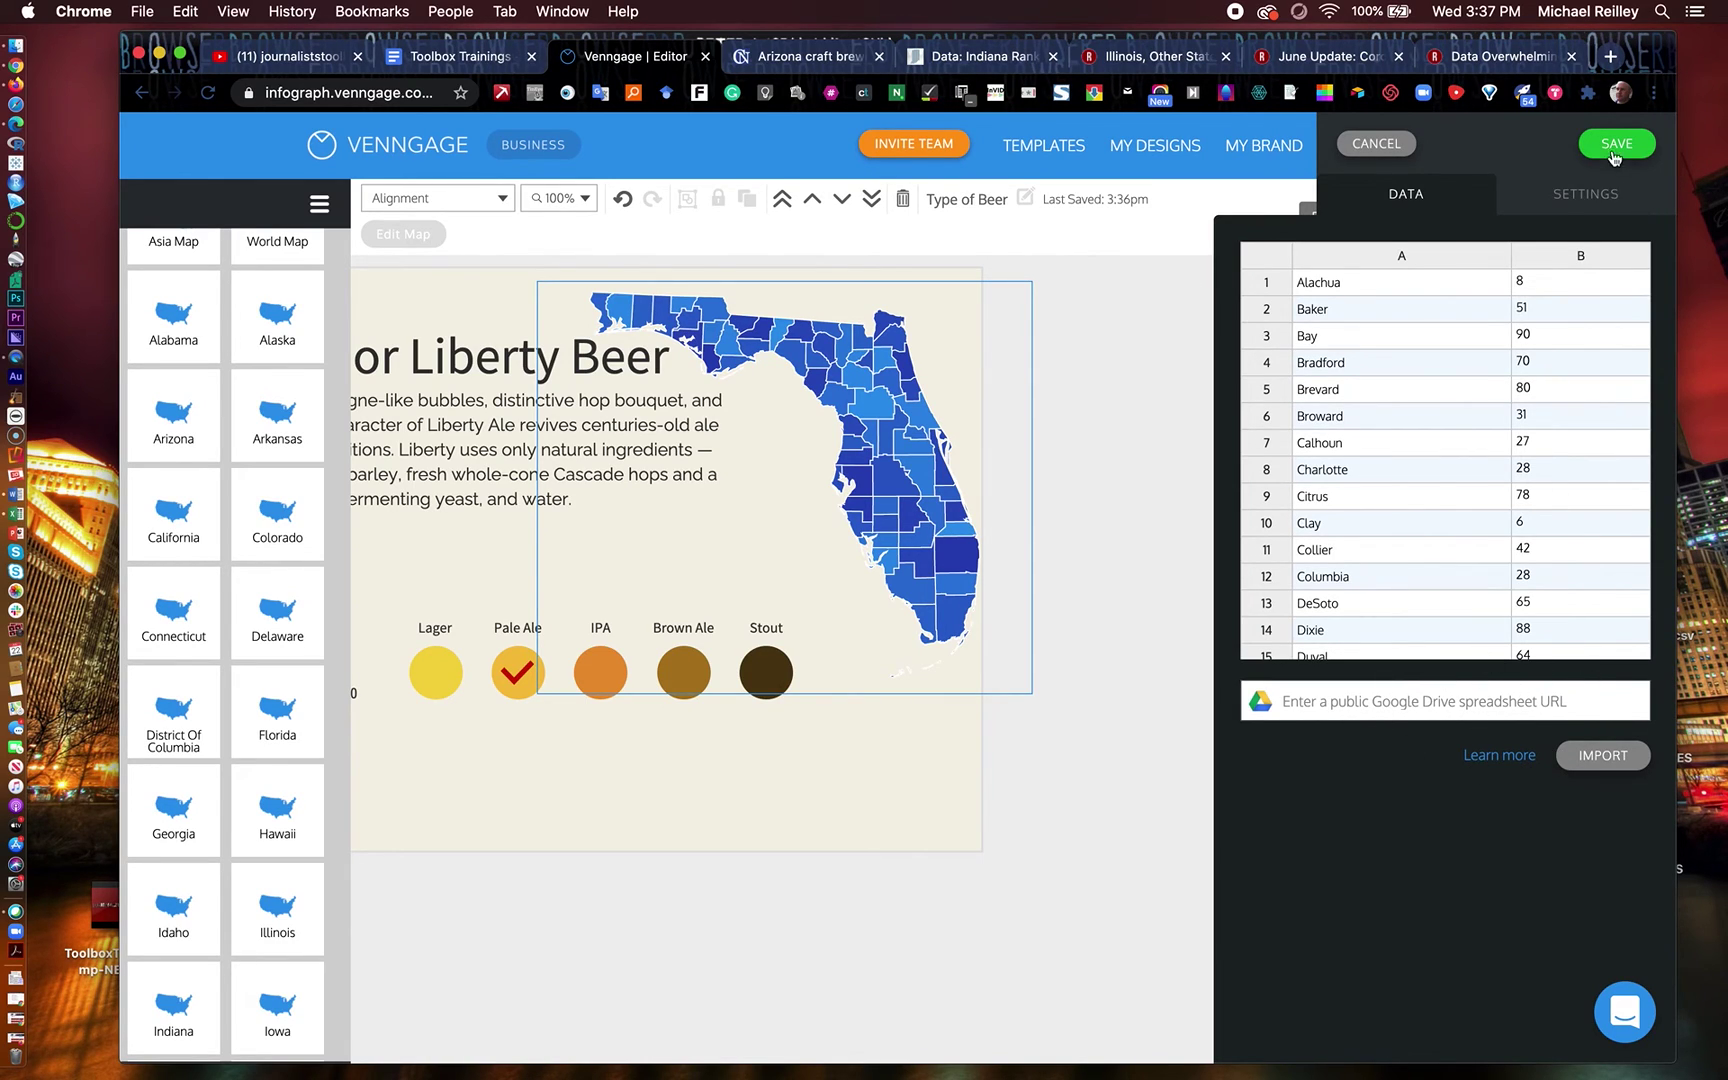
click(1077, 330)
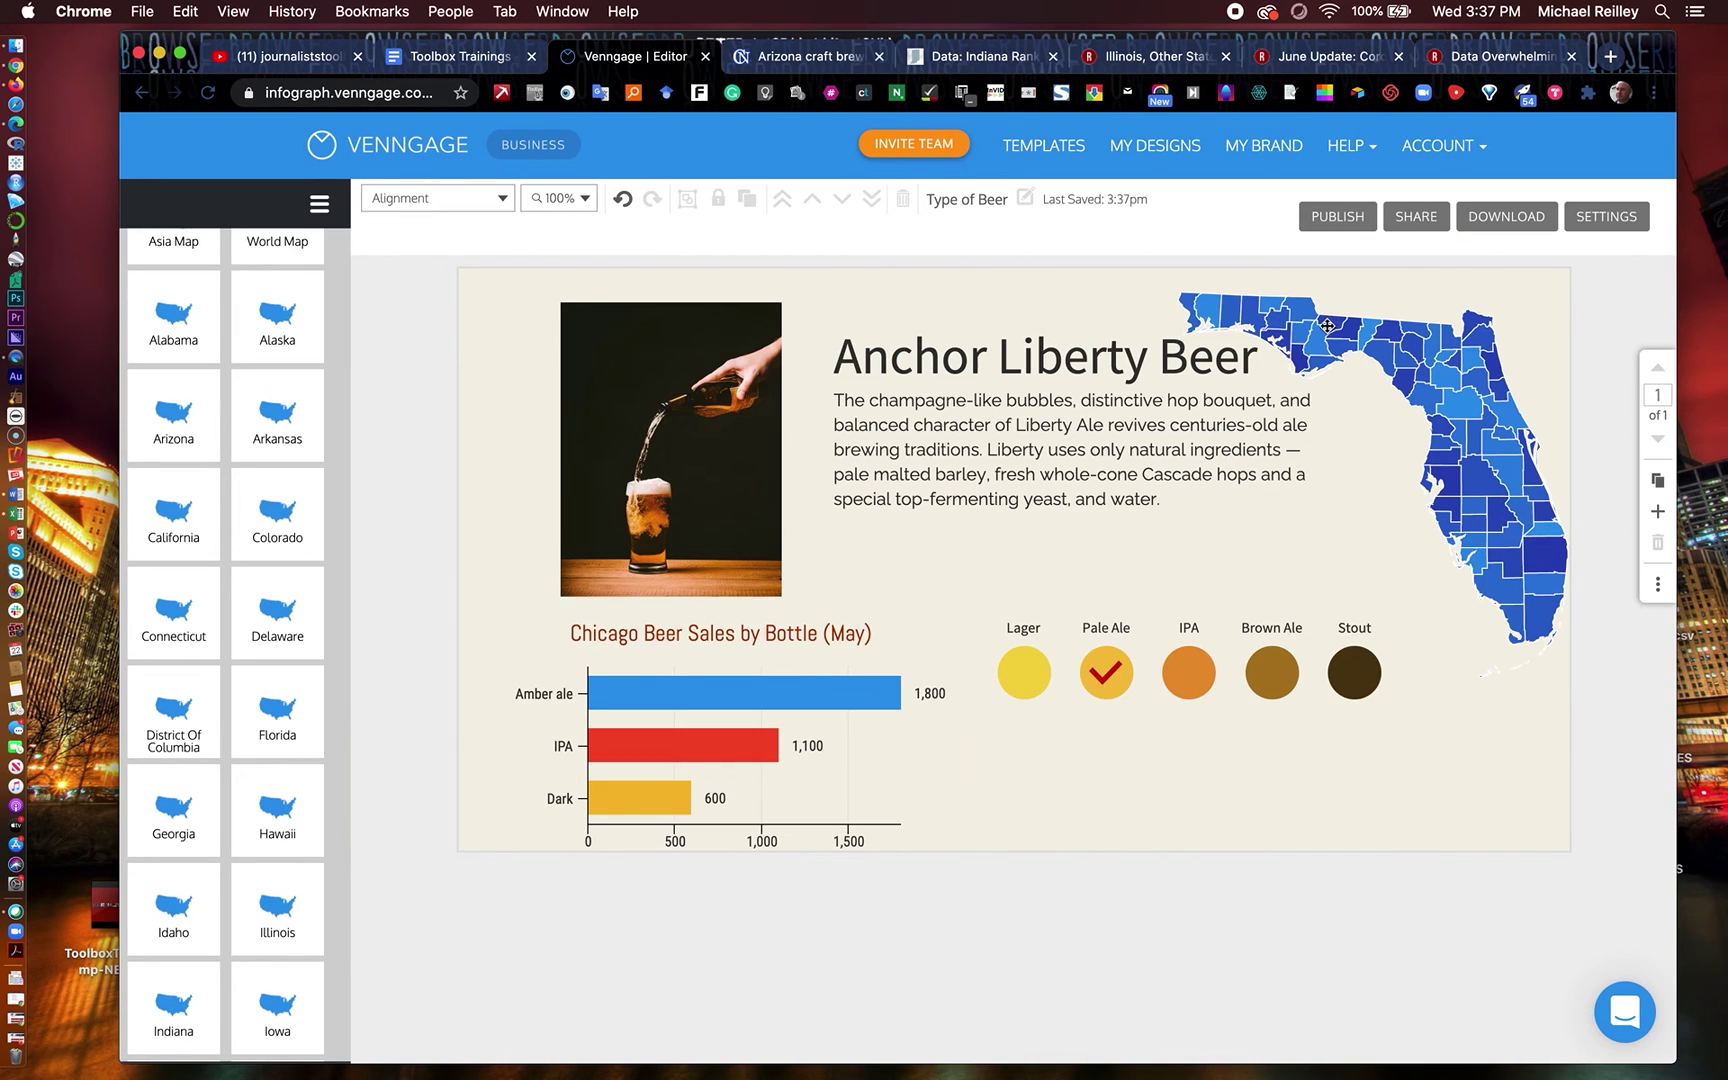
Nudge the Florida map slightly up-left, then switch to the Toolbox Trainings tab
drag(1321, 333, 1279, 320)
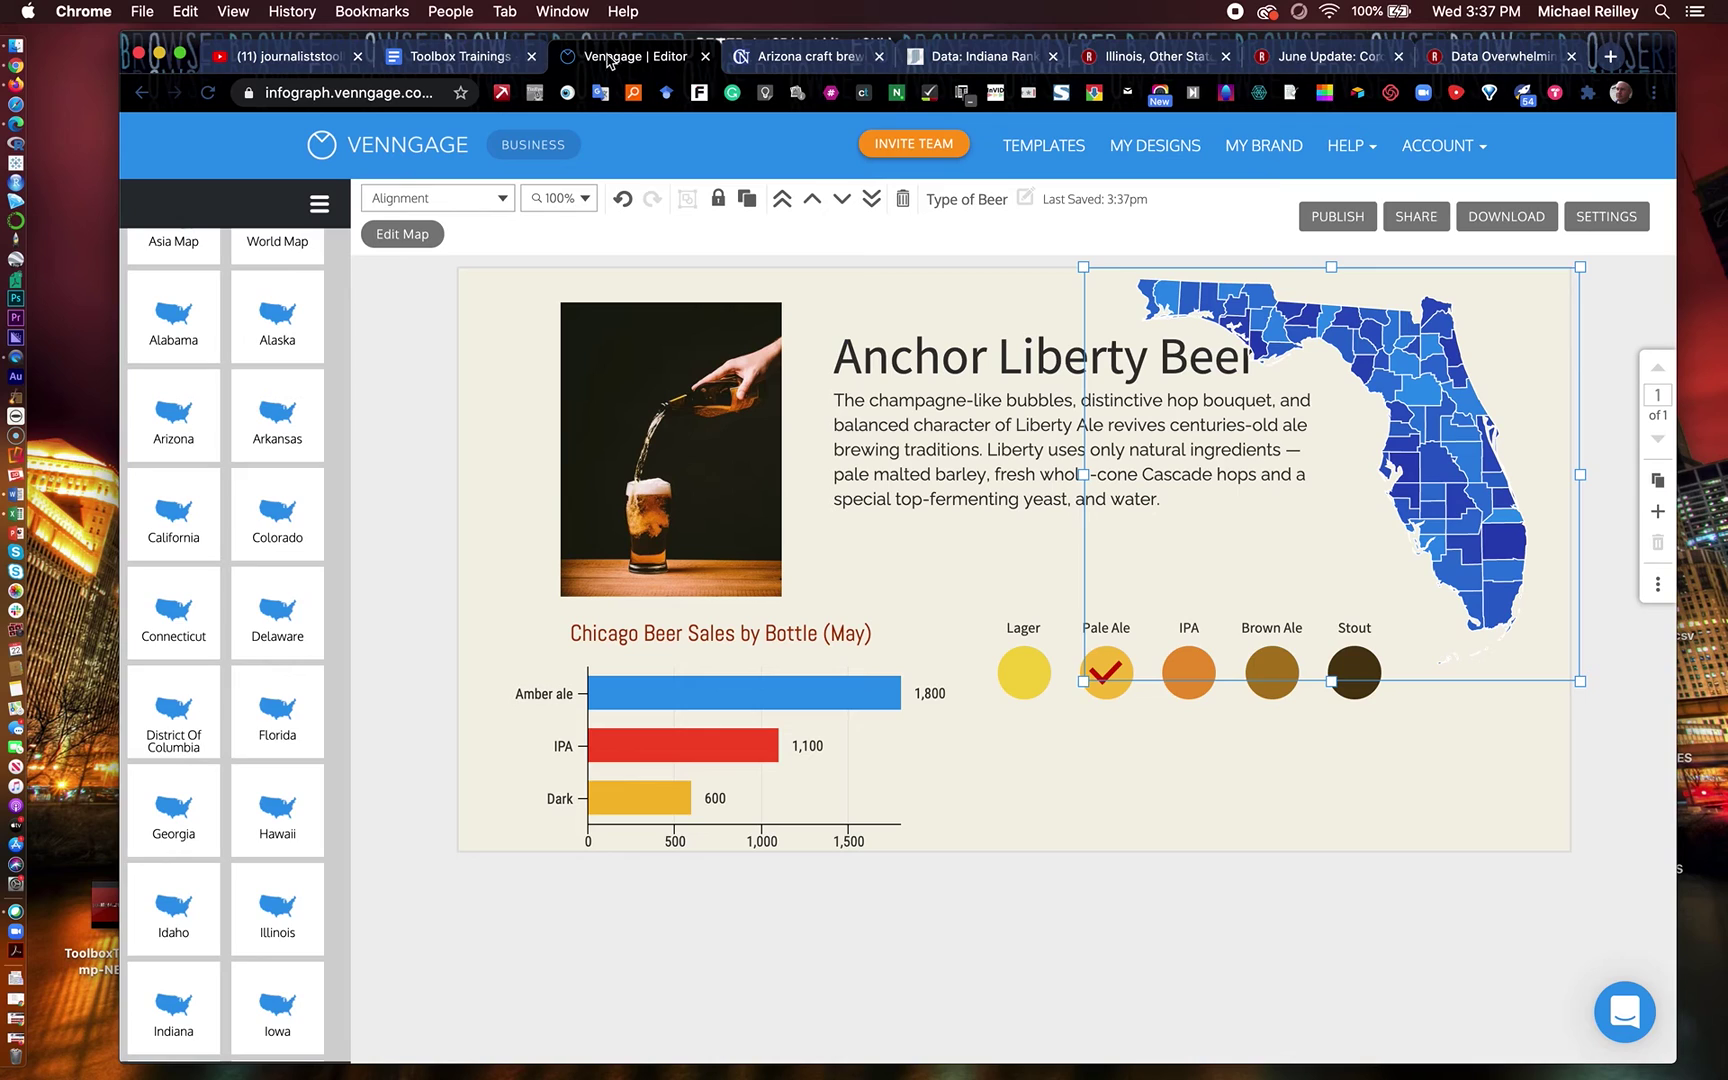
click(446, 58)
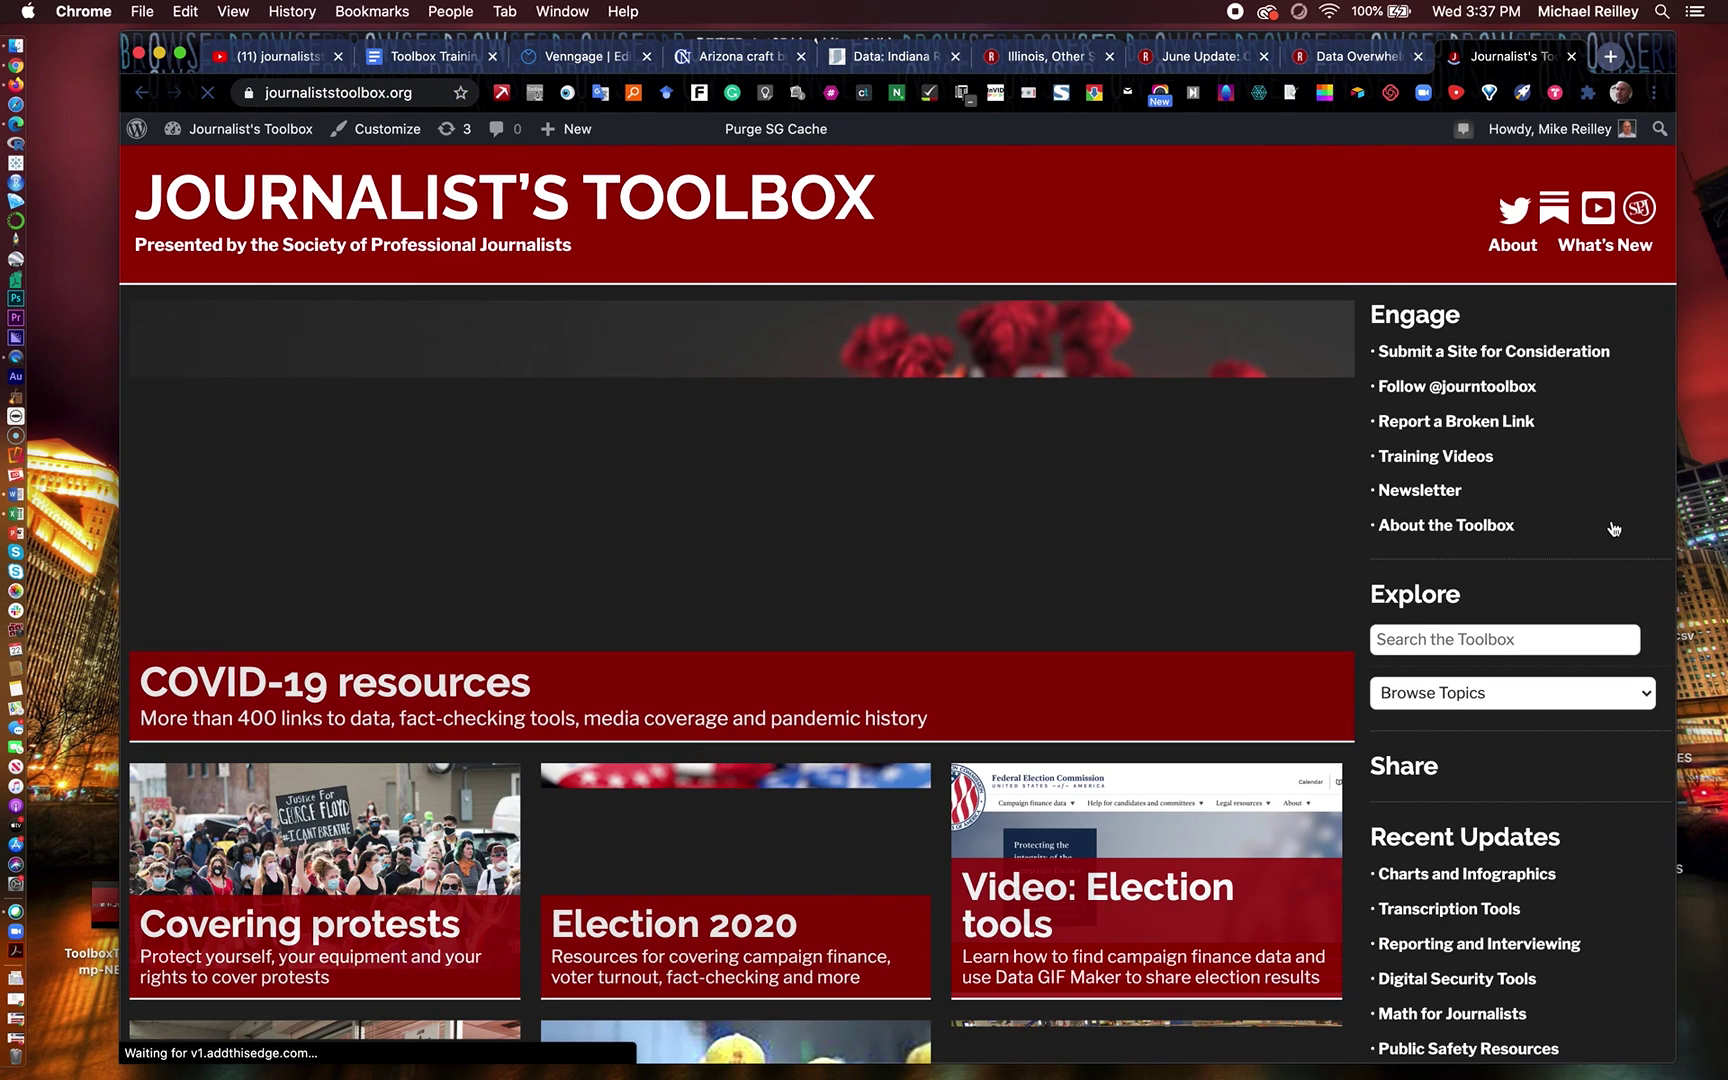
Go to the Data Journalism topic from Browse Topics and scroll through its resource list
click(1507, 697)
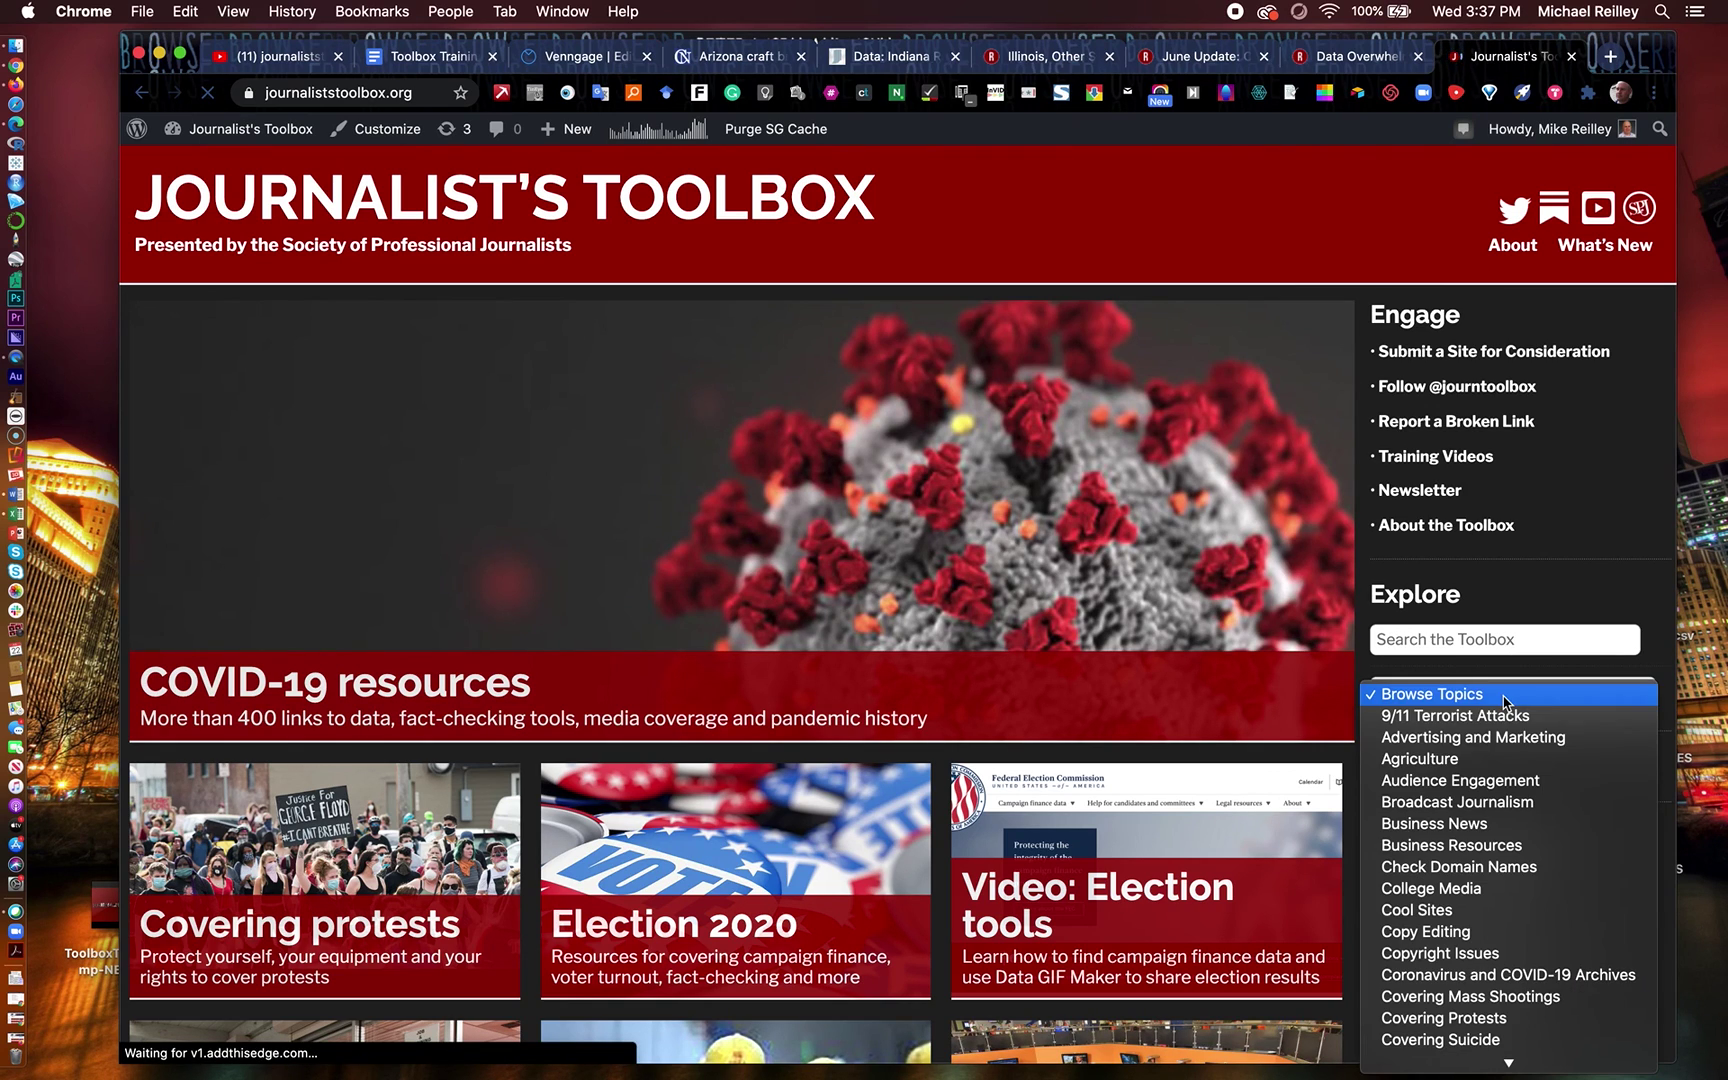
scroll(1500, 930, down, 5)
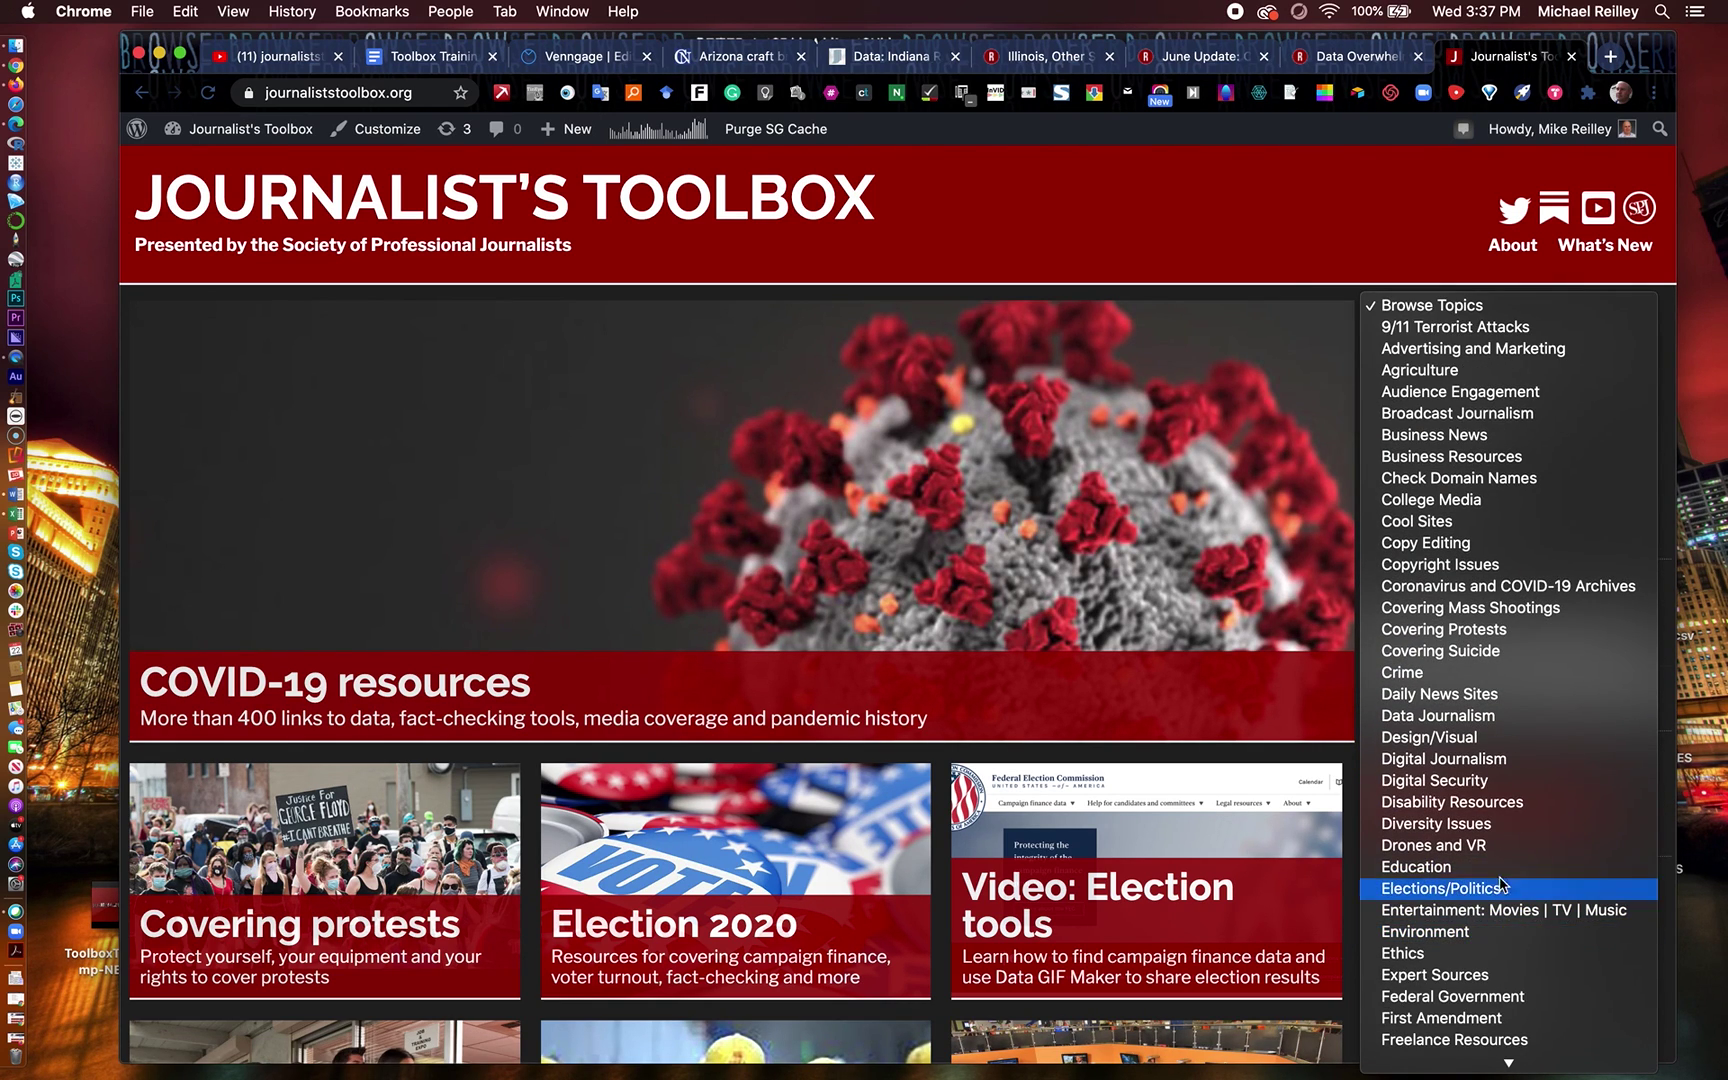
click(1482, 719)
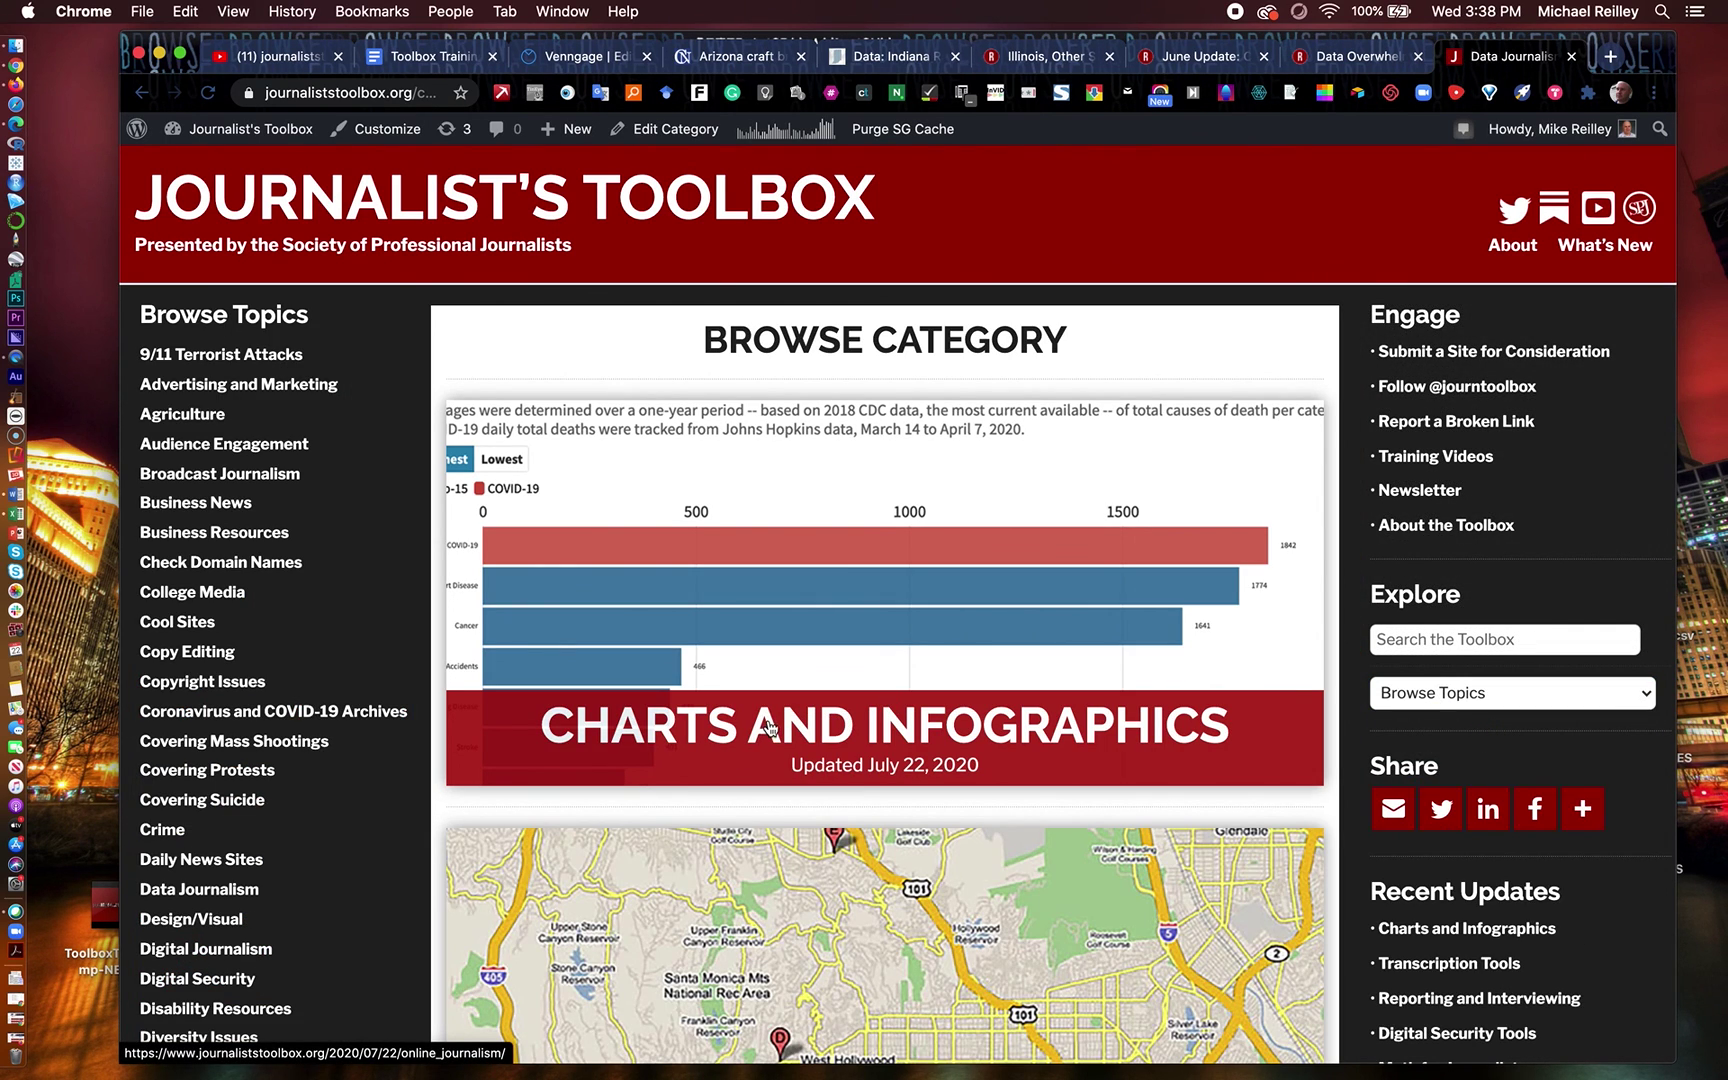
scroll(735, 753, down, 10)
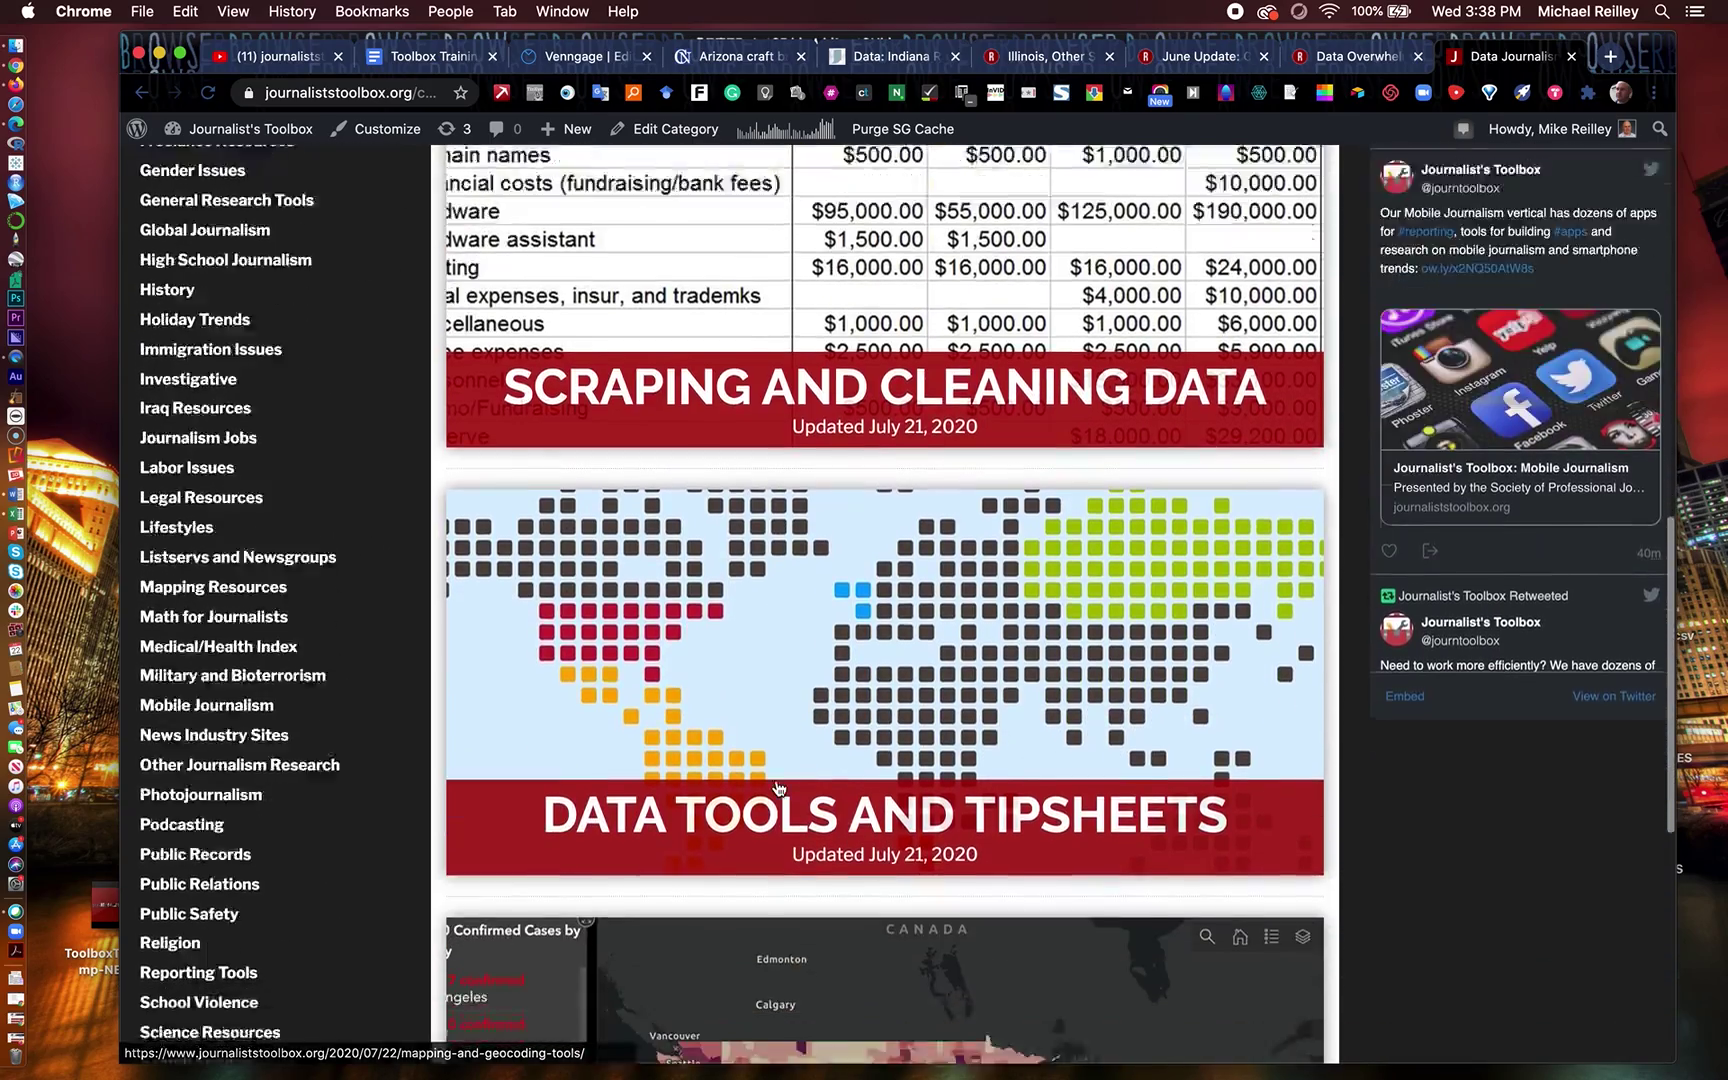
scroll(779, 789, up, 15)
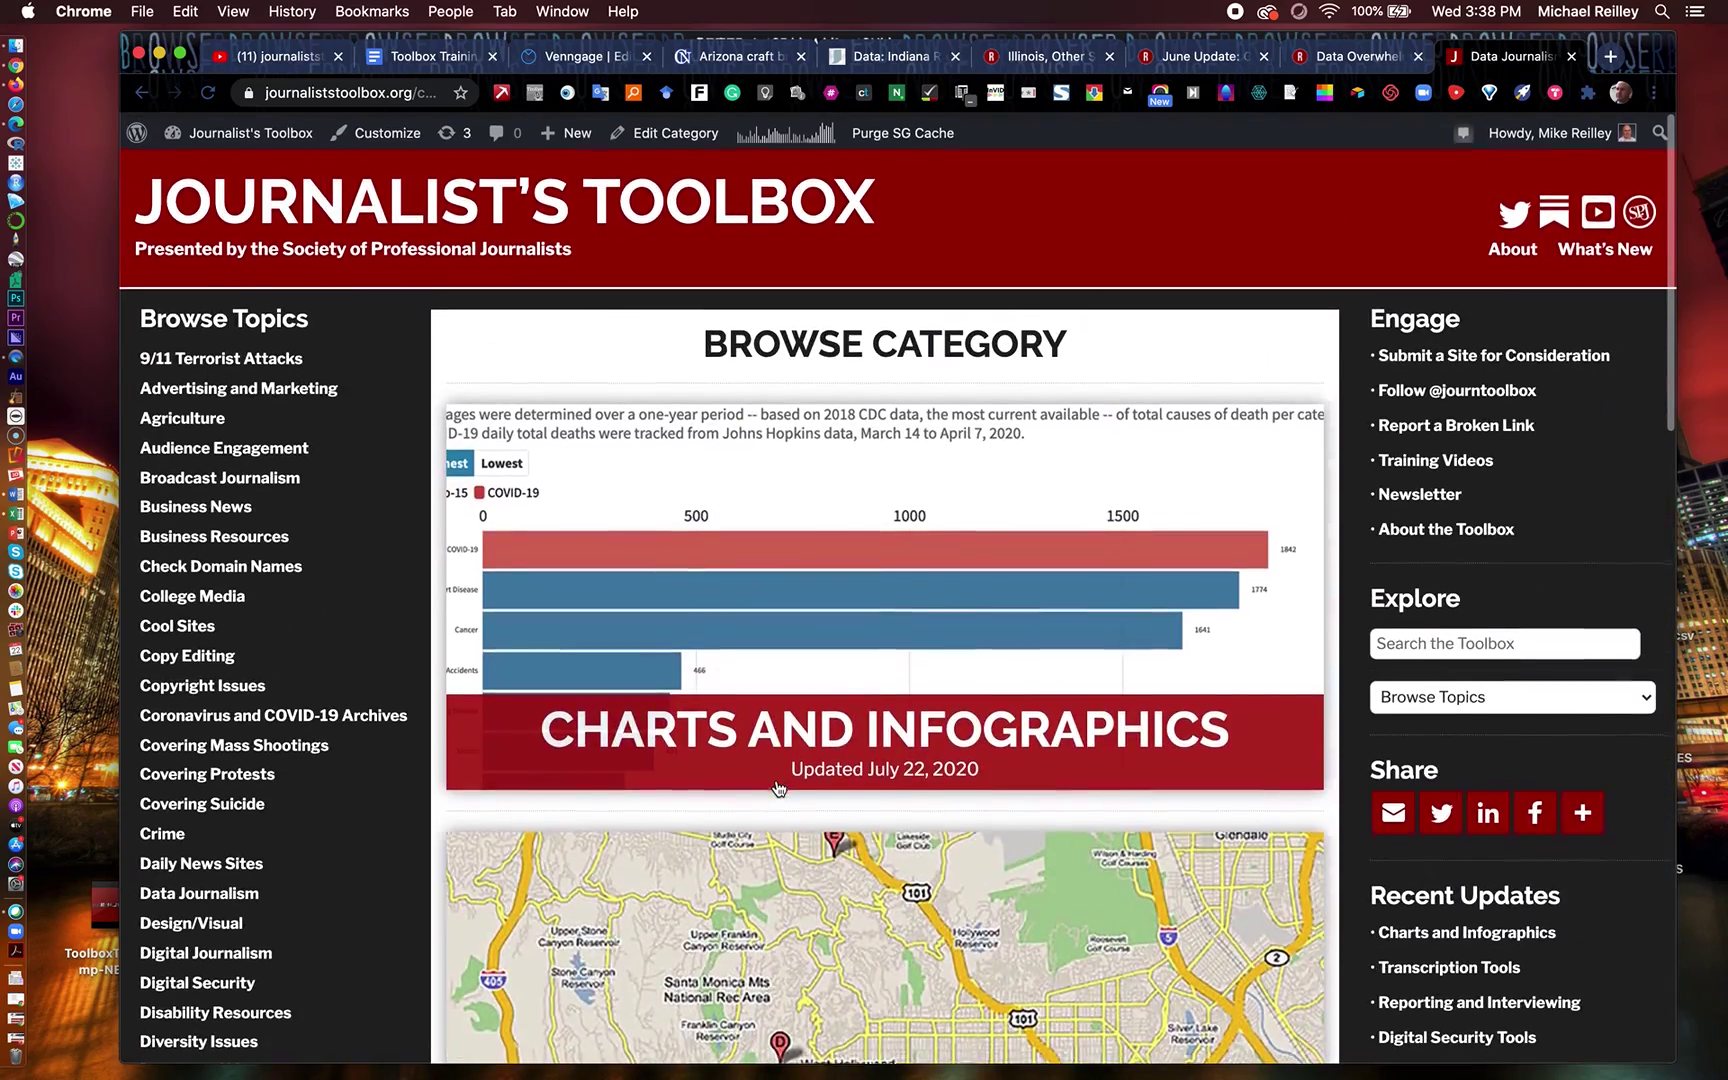